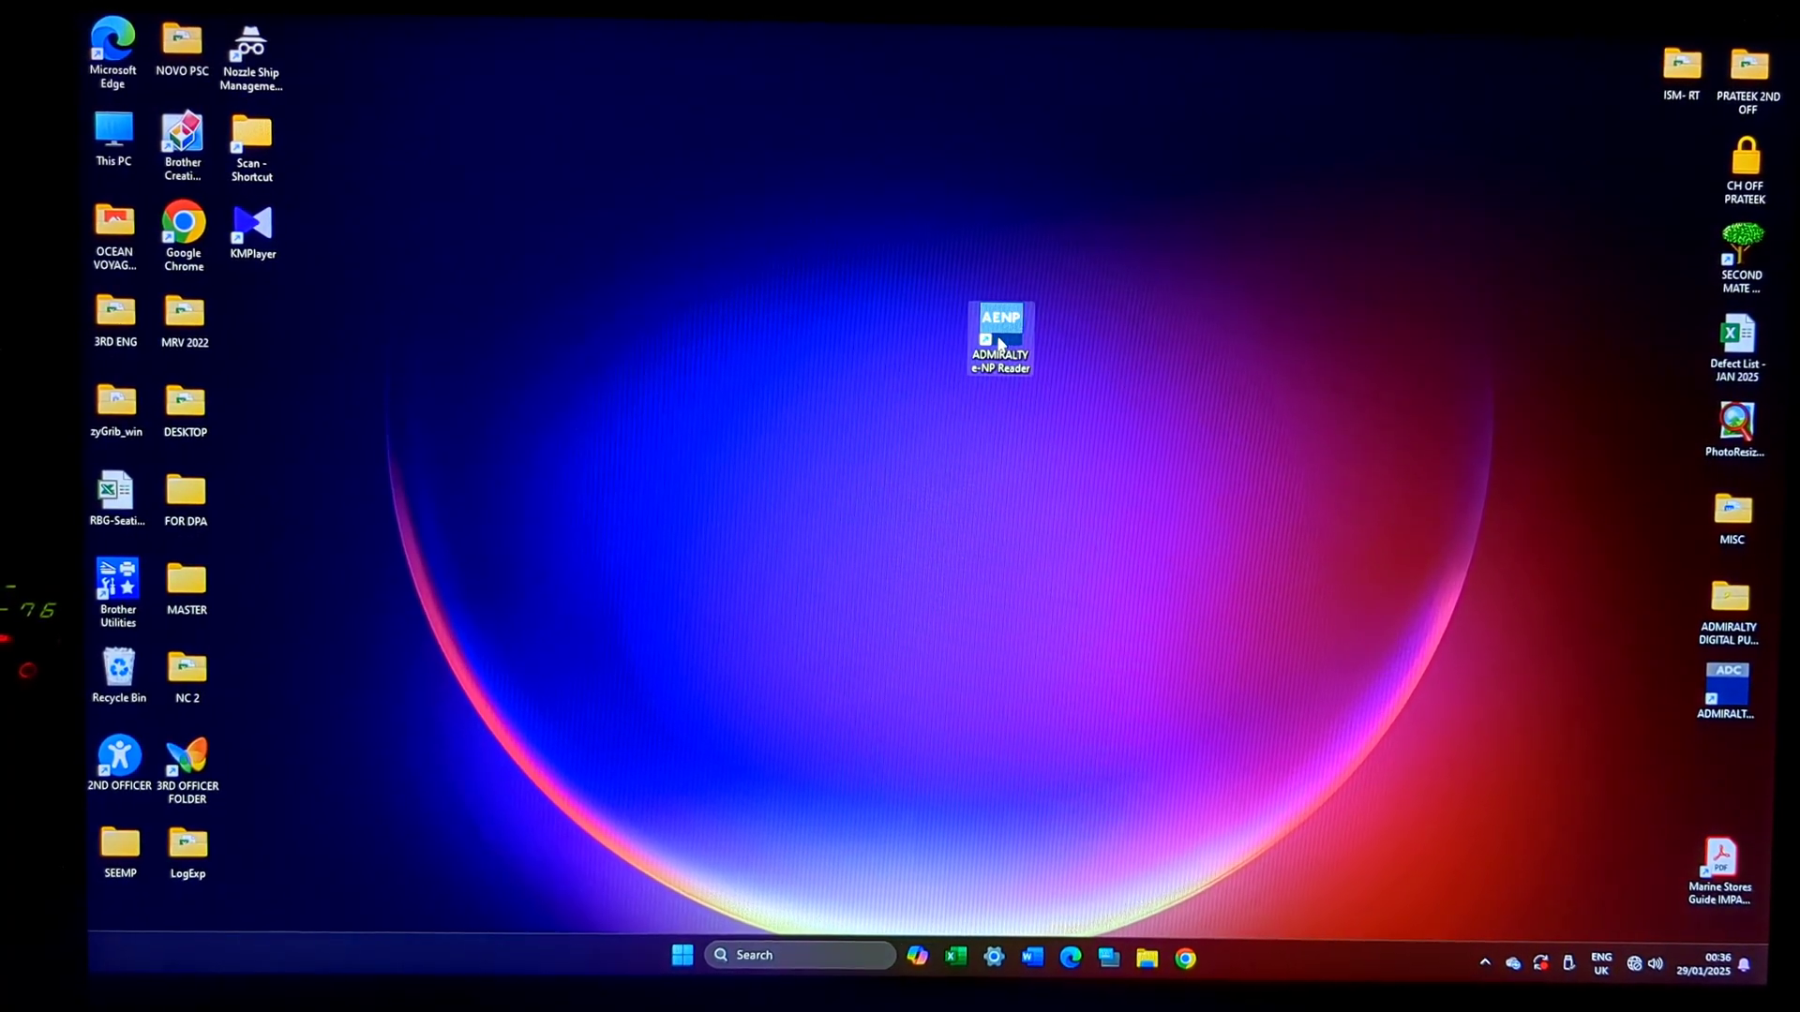
Step: Launch ADMIRALTY e-NP Reader from its desktop shortcut
double_click(1001, 340)
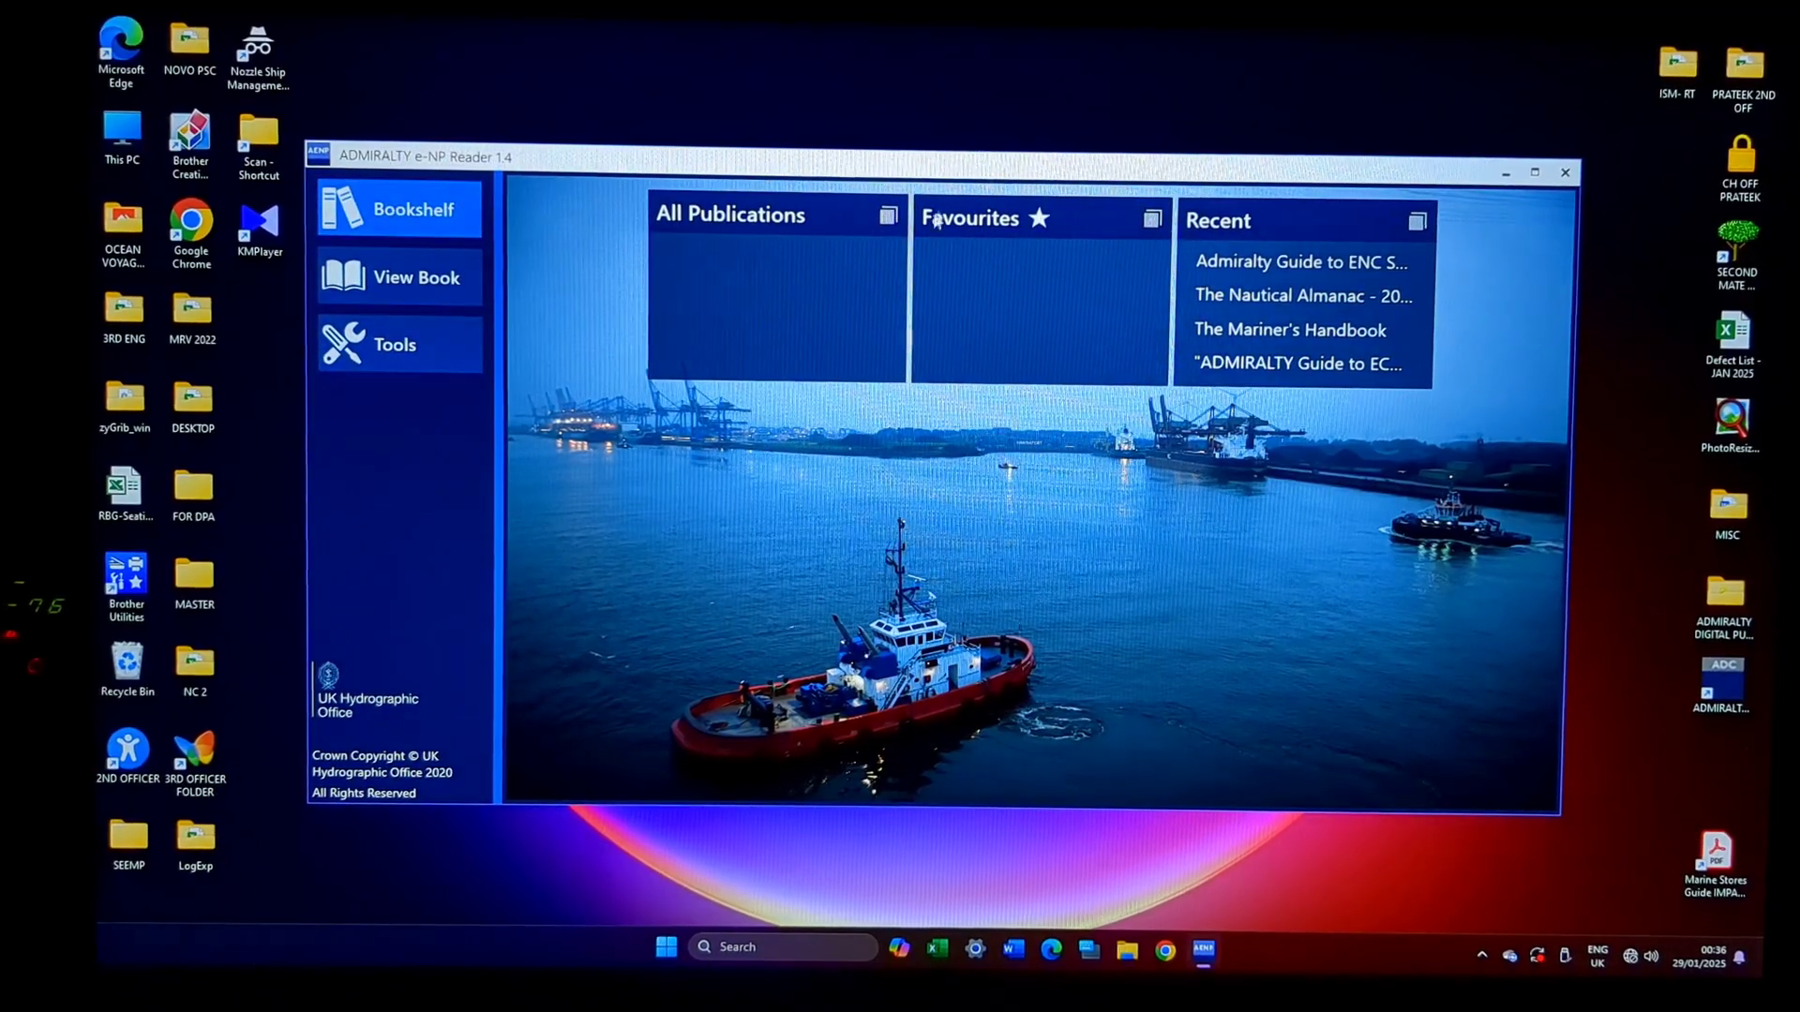
Step: Expand the All Publications panel into the full bookshelf list
left_click(888, 214)
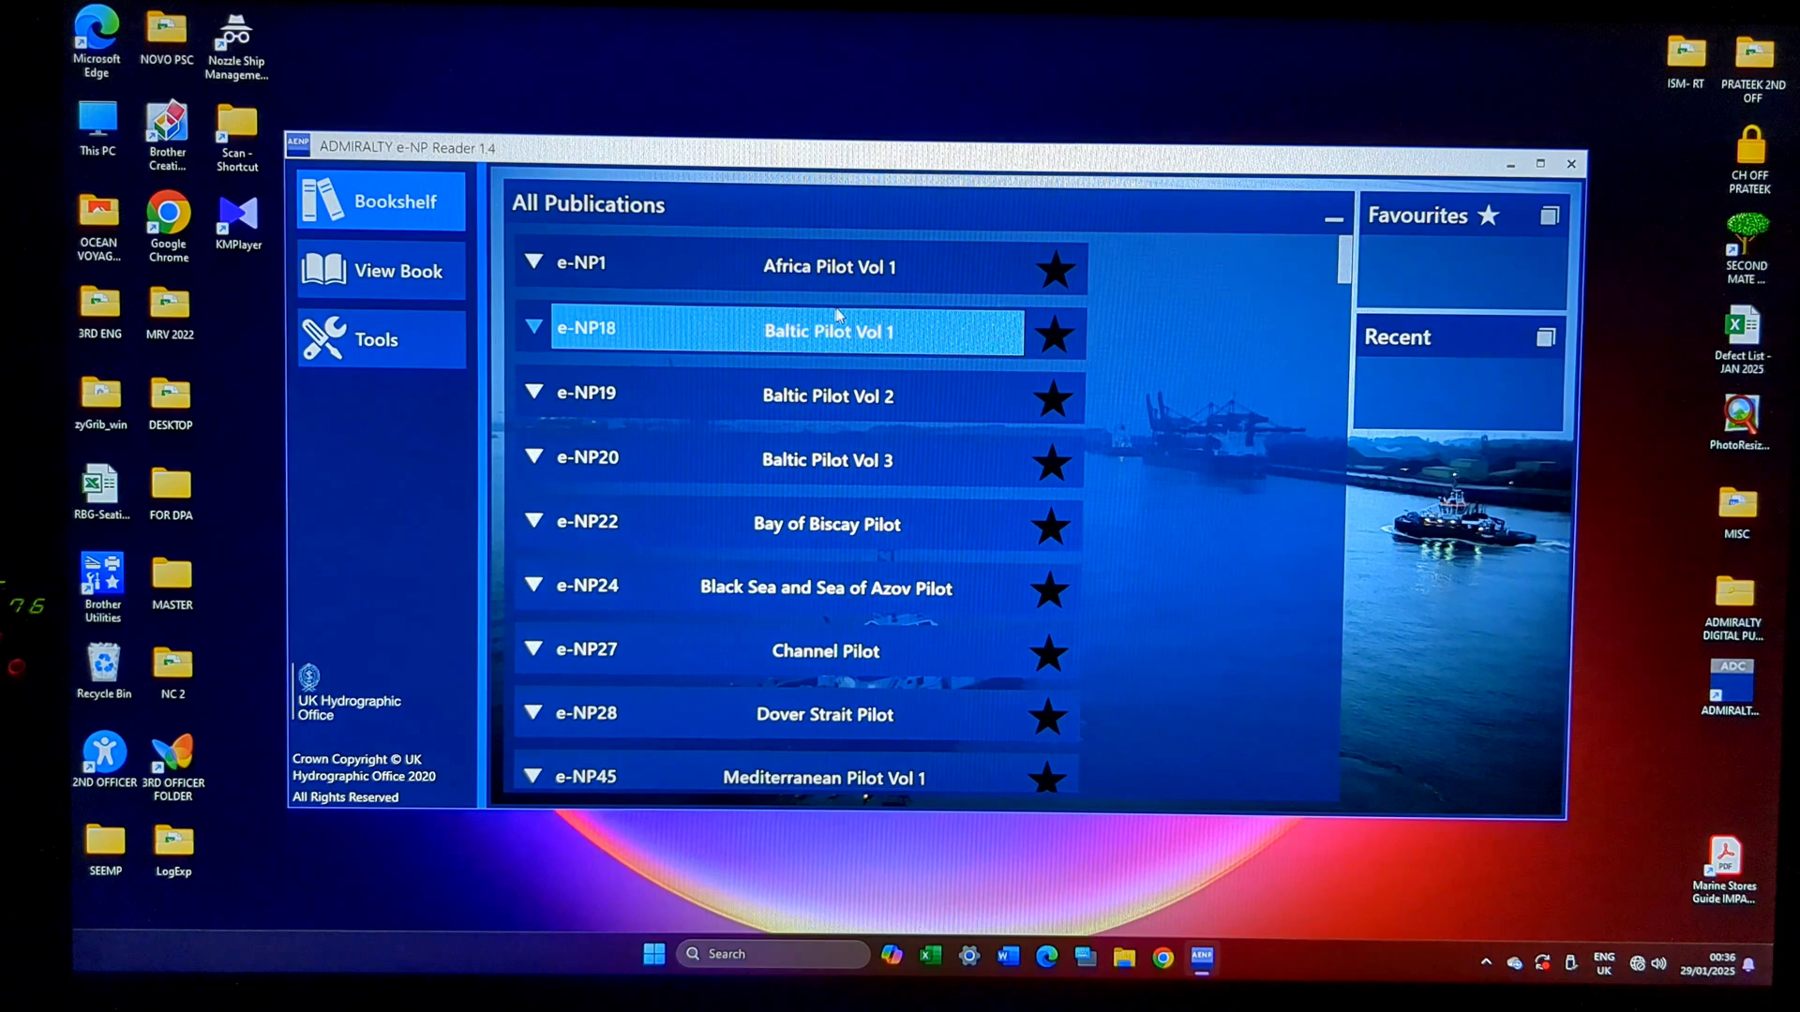
scroll(845, 327, "down", 3)
scroll(844, 339, "down", 3)
scroll(851, 345, "down", 3)
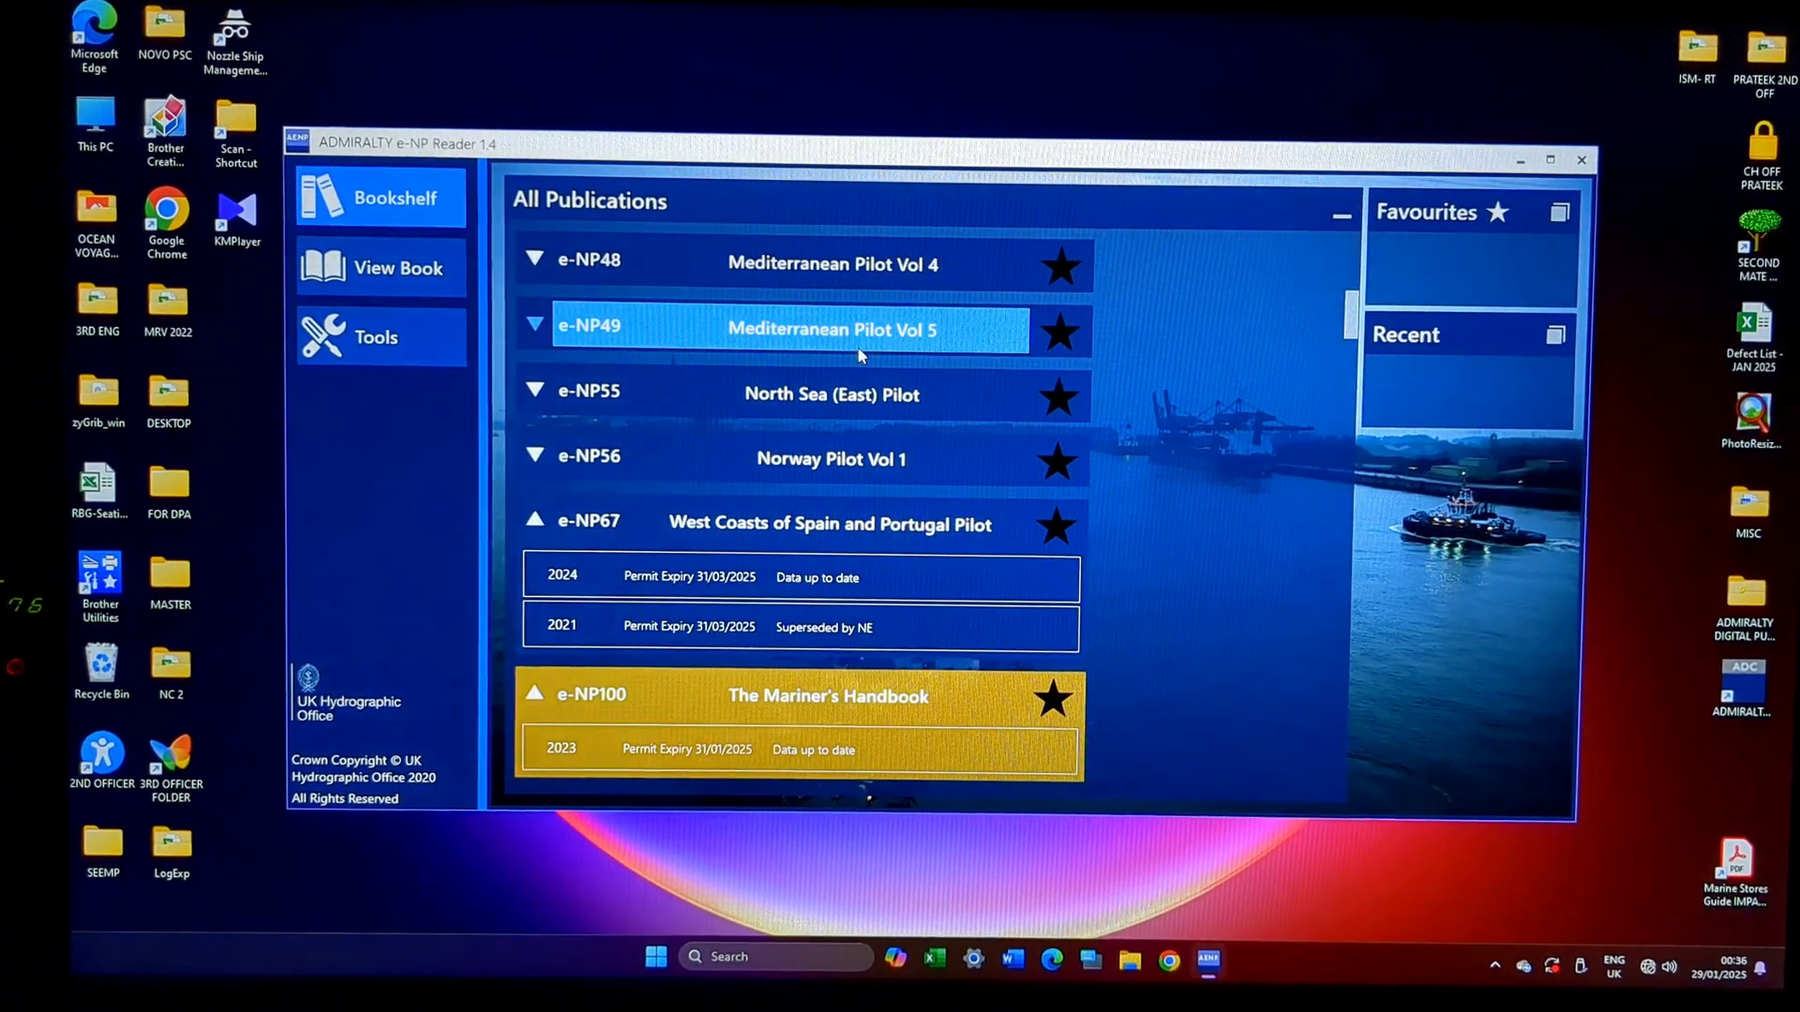
scroll(857, 352, "down", 2)
scroll(858, 351, "down", 3)
scroll(859, 352, "up", 5)
scroll(857, 337, "up", 5)
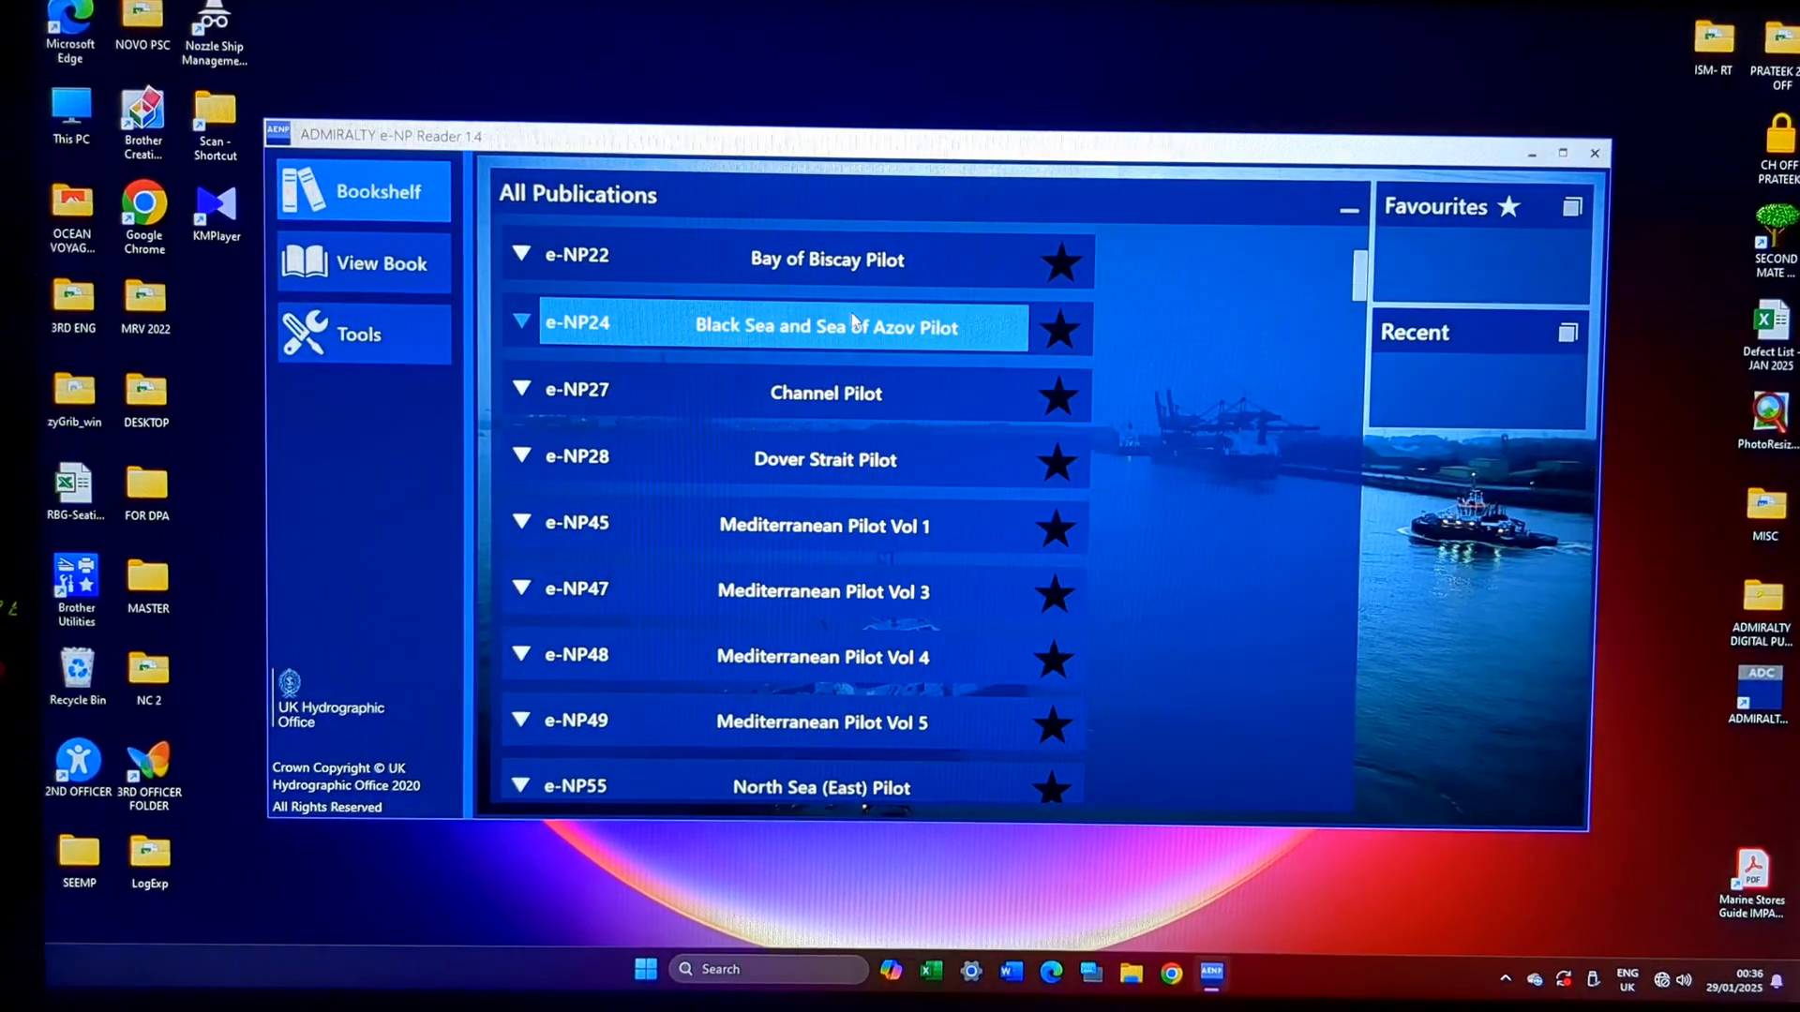
scroll(858, 323, "up", 3)
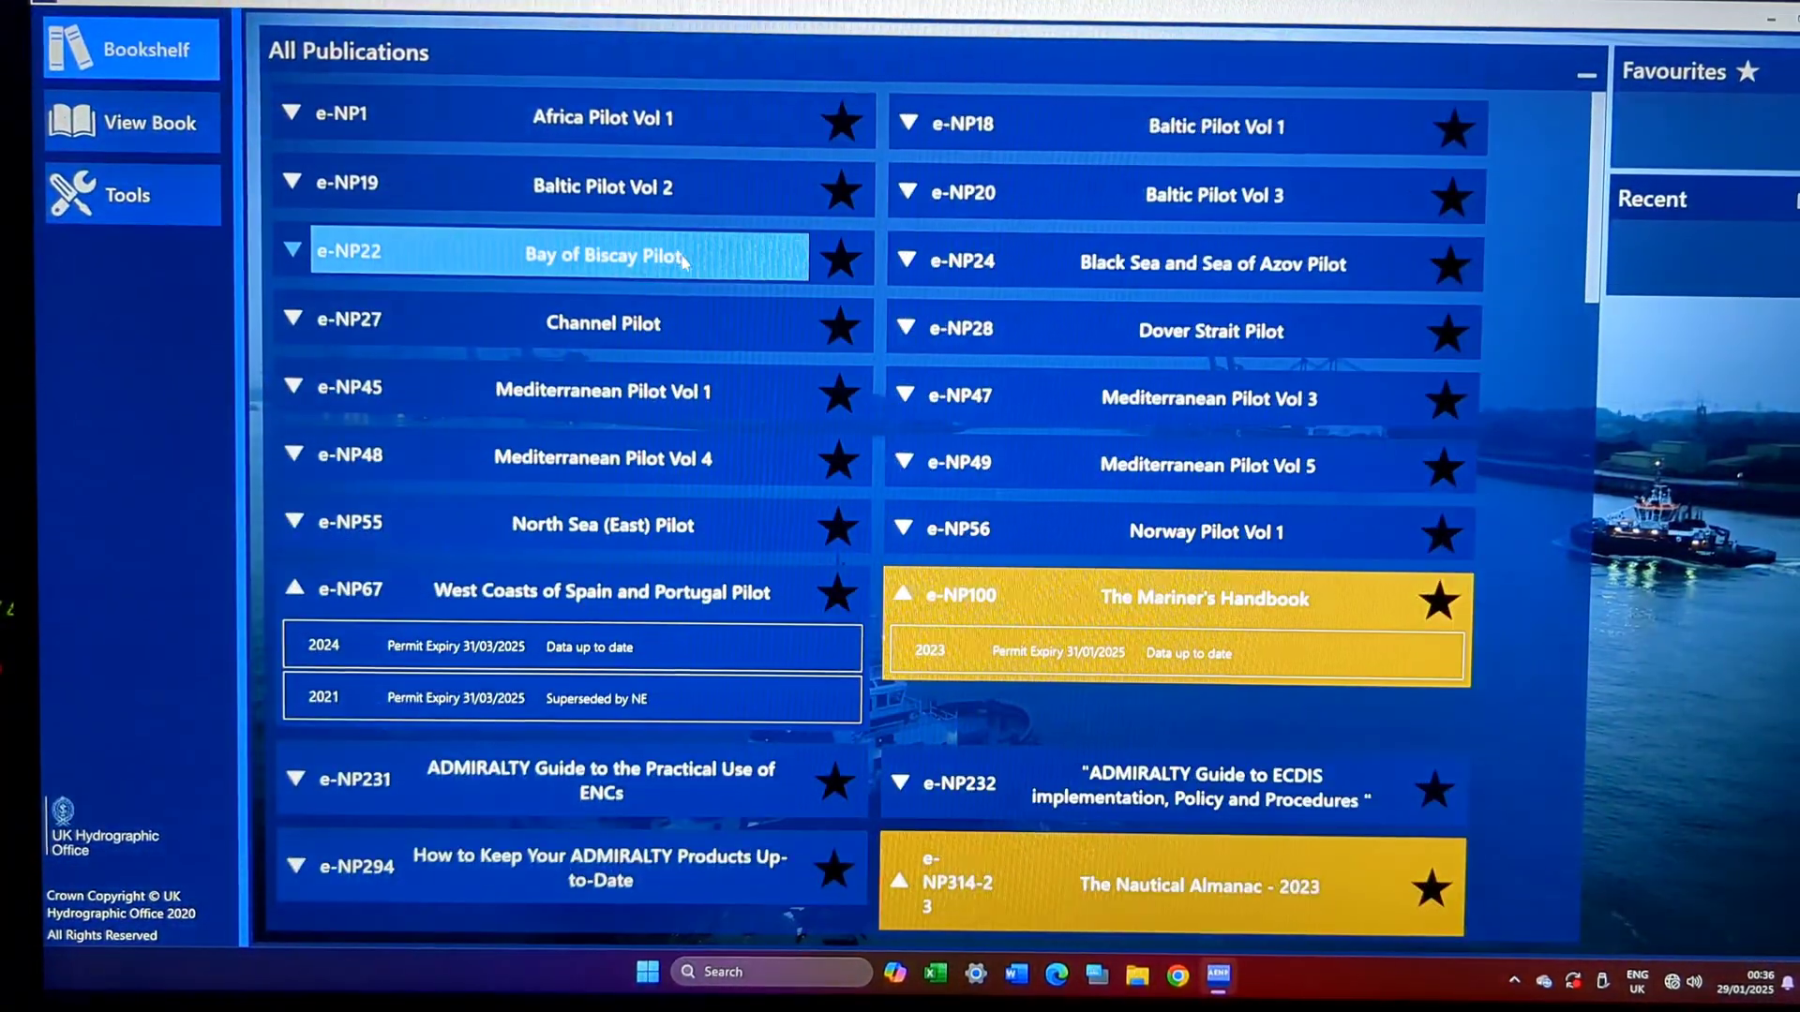
scroll(693, 321, "down", 2)
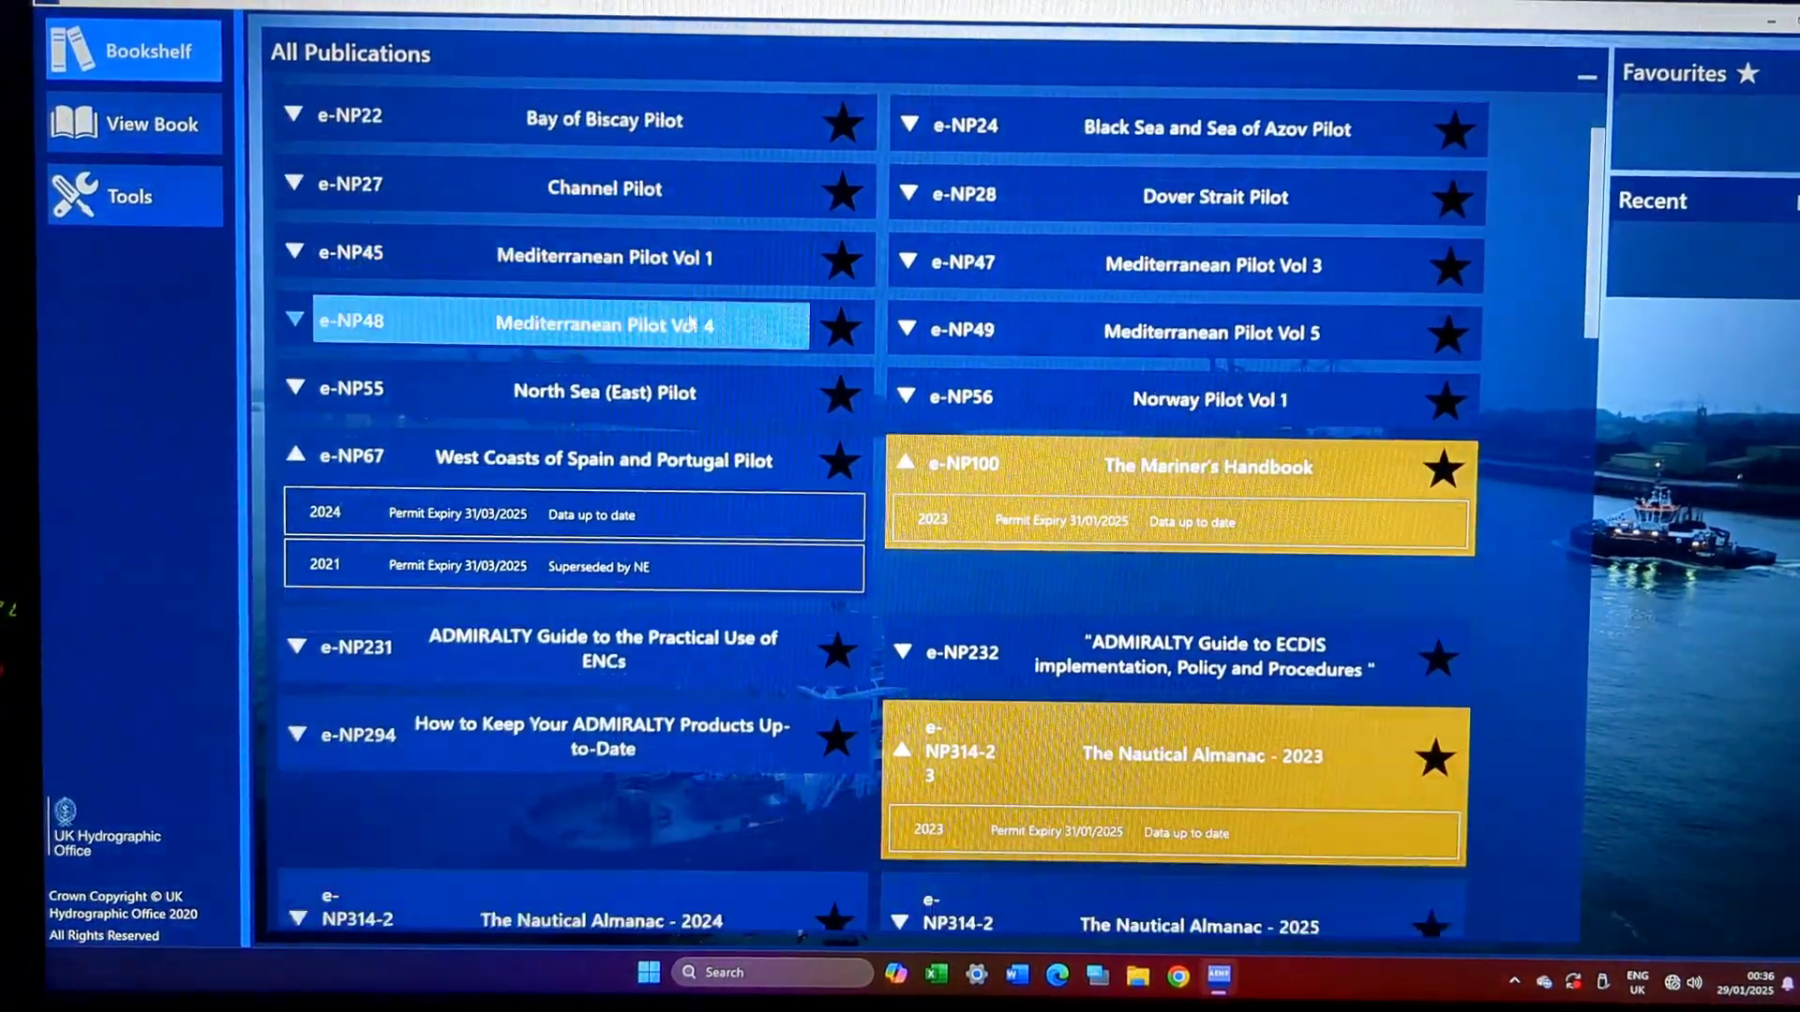
scroll(694, 321, "up", 2)
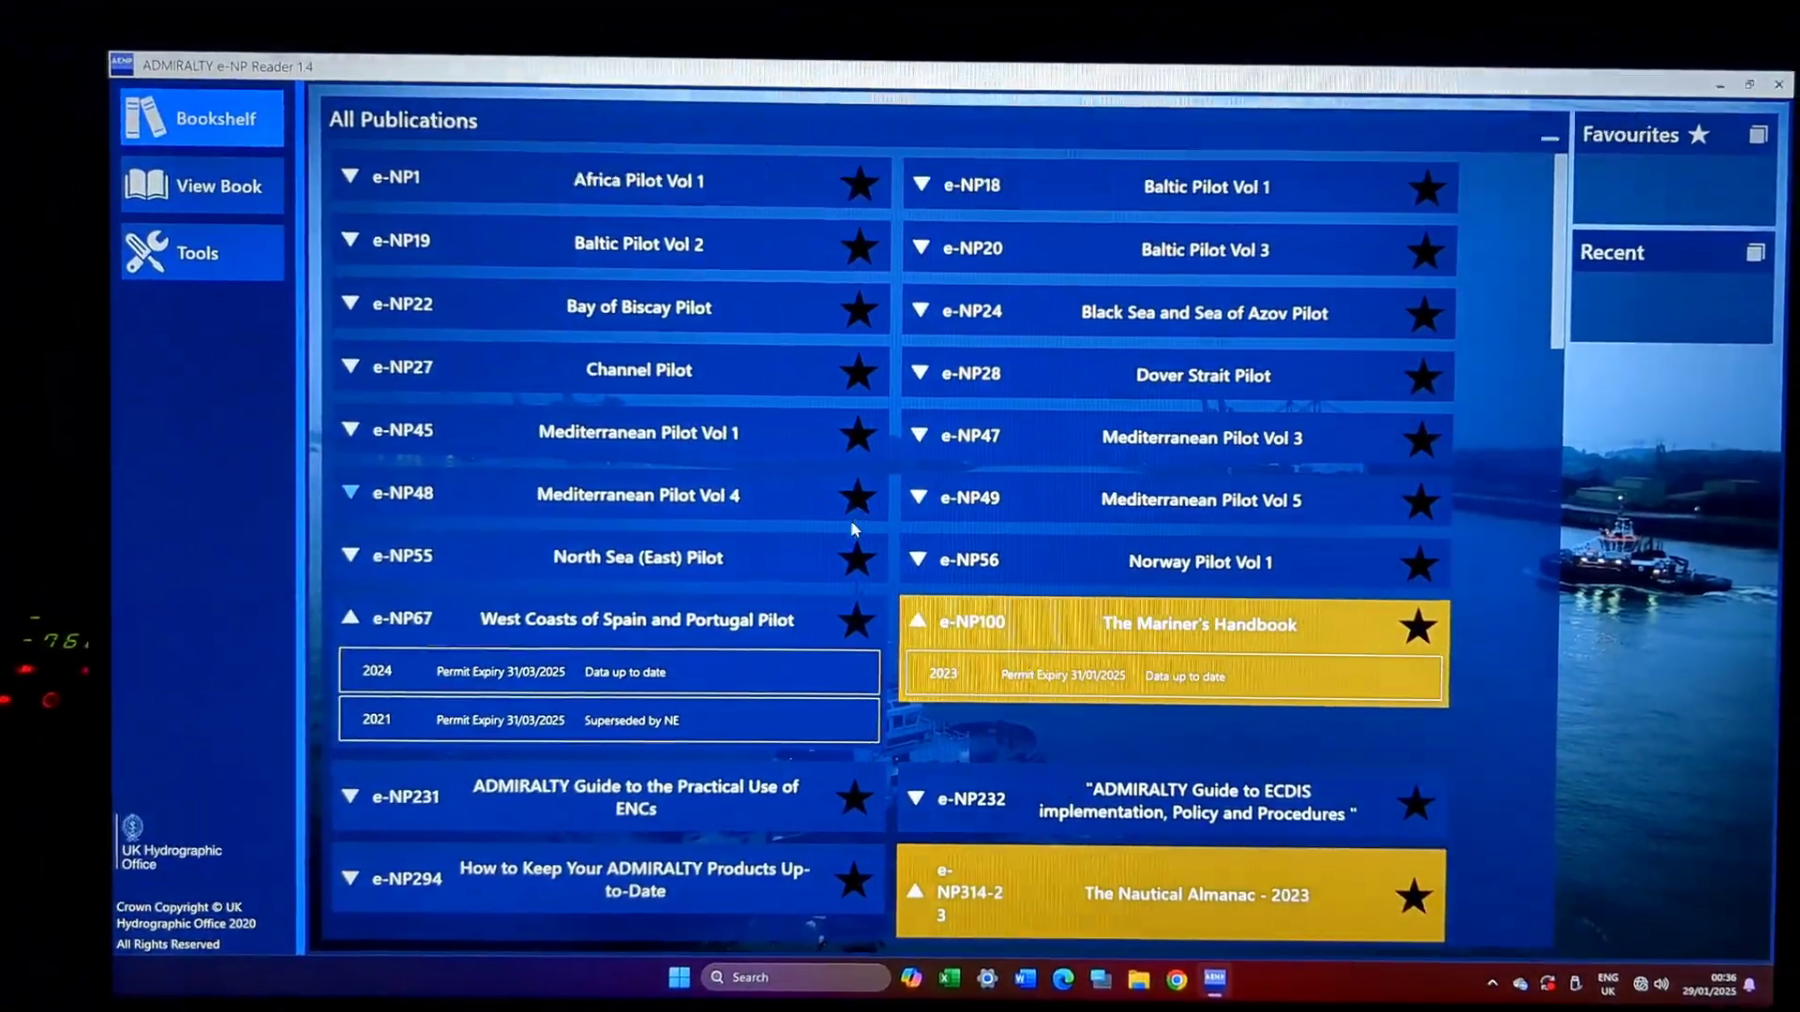
scroll(939, 544, "down", 3)
scroll(939, 544, "down", 3)
scroll(938, 545, "down", 2)
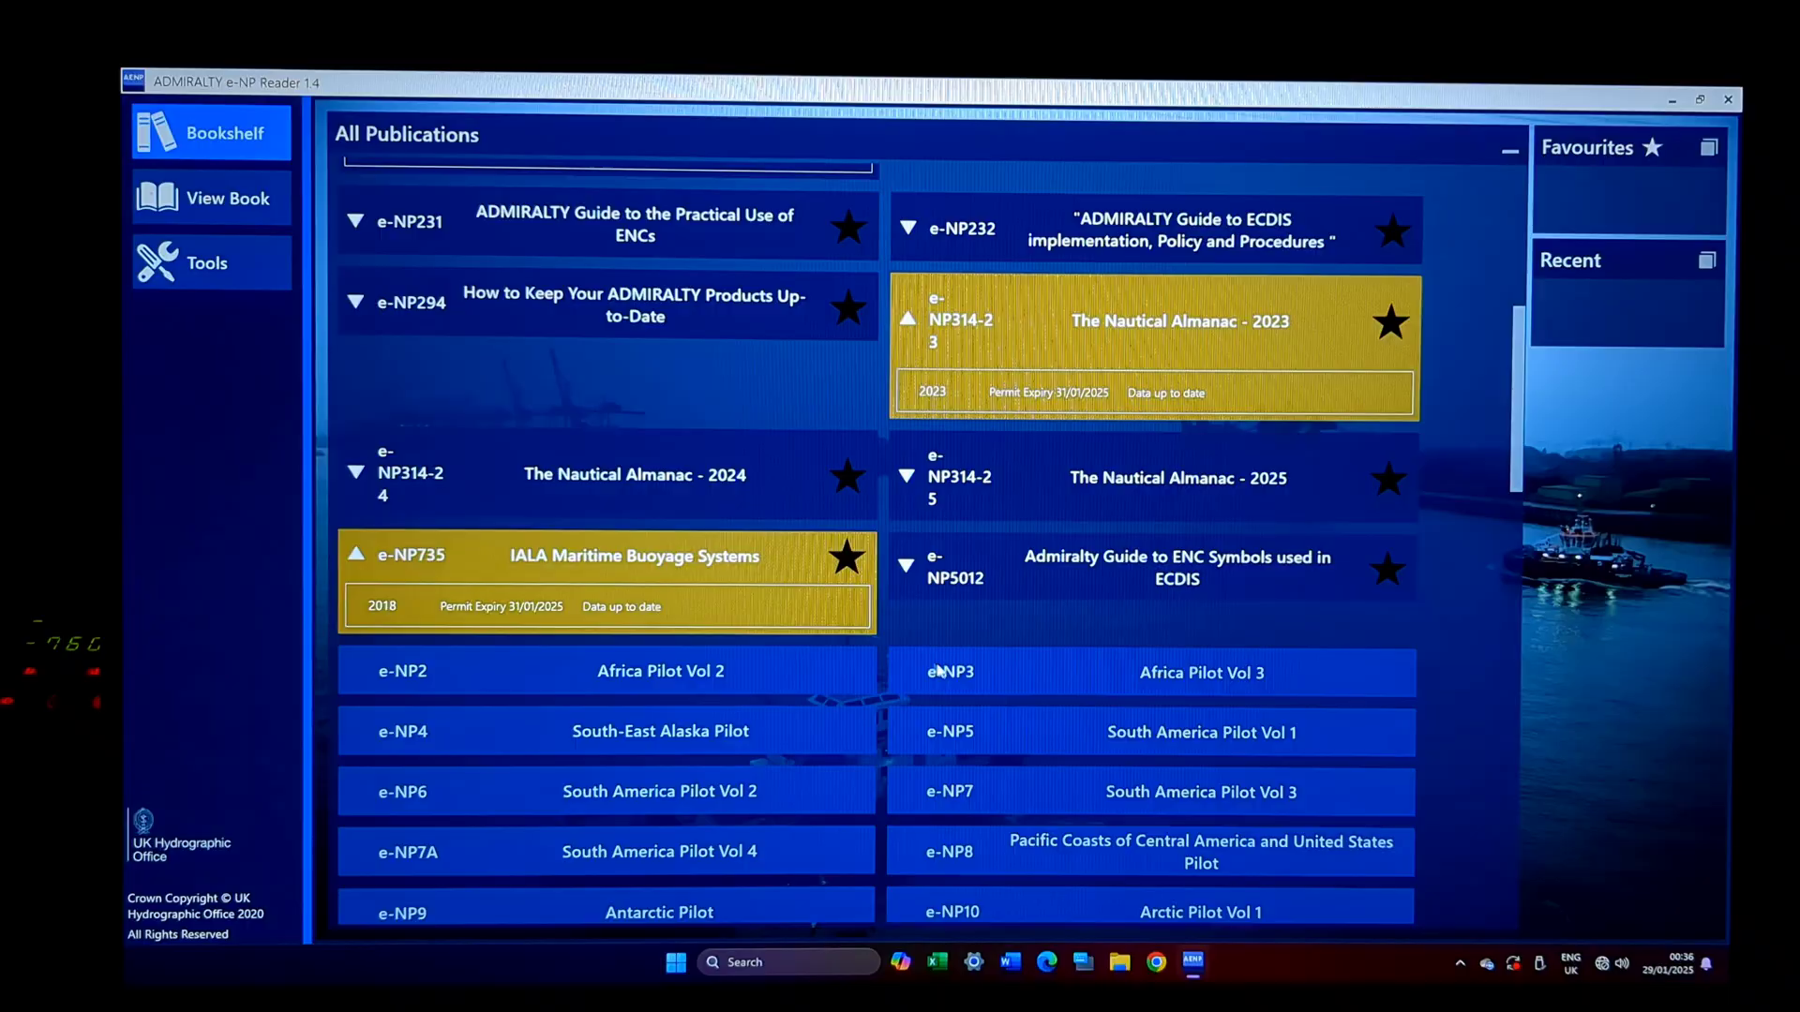
scroll(884, 581, "up", 1)
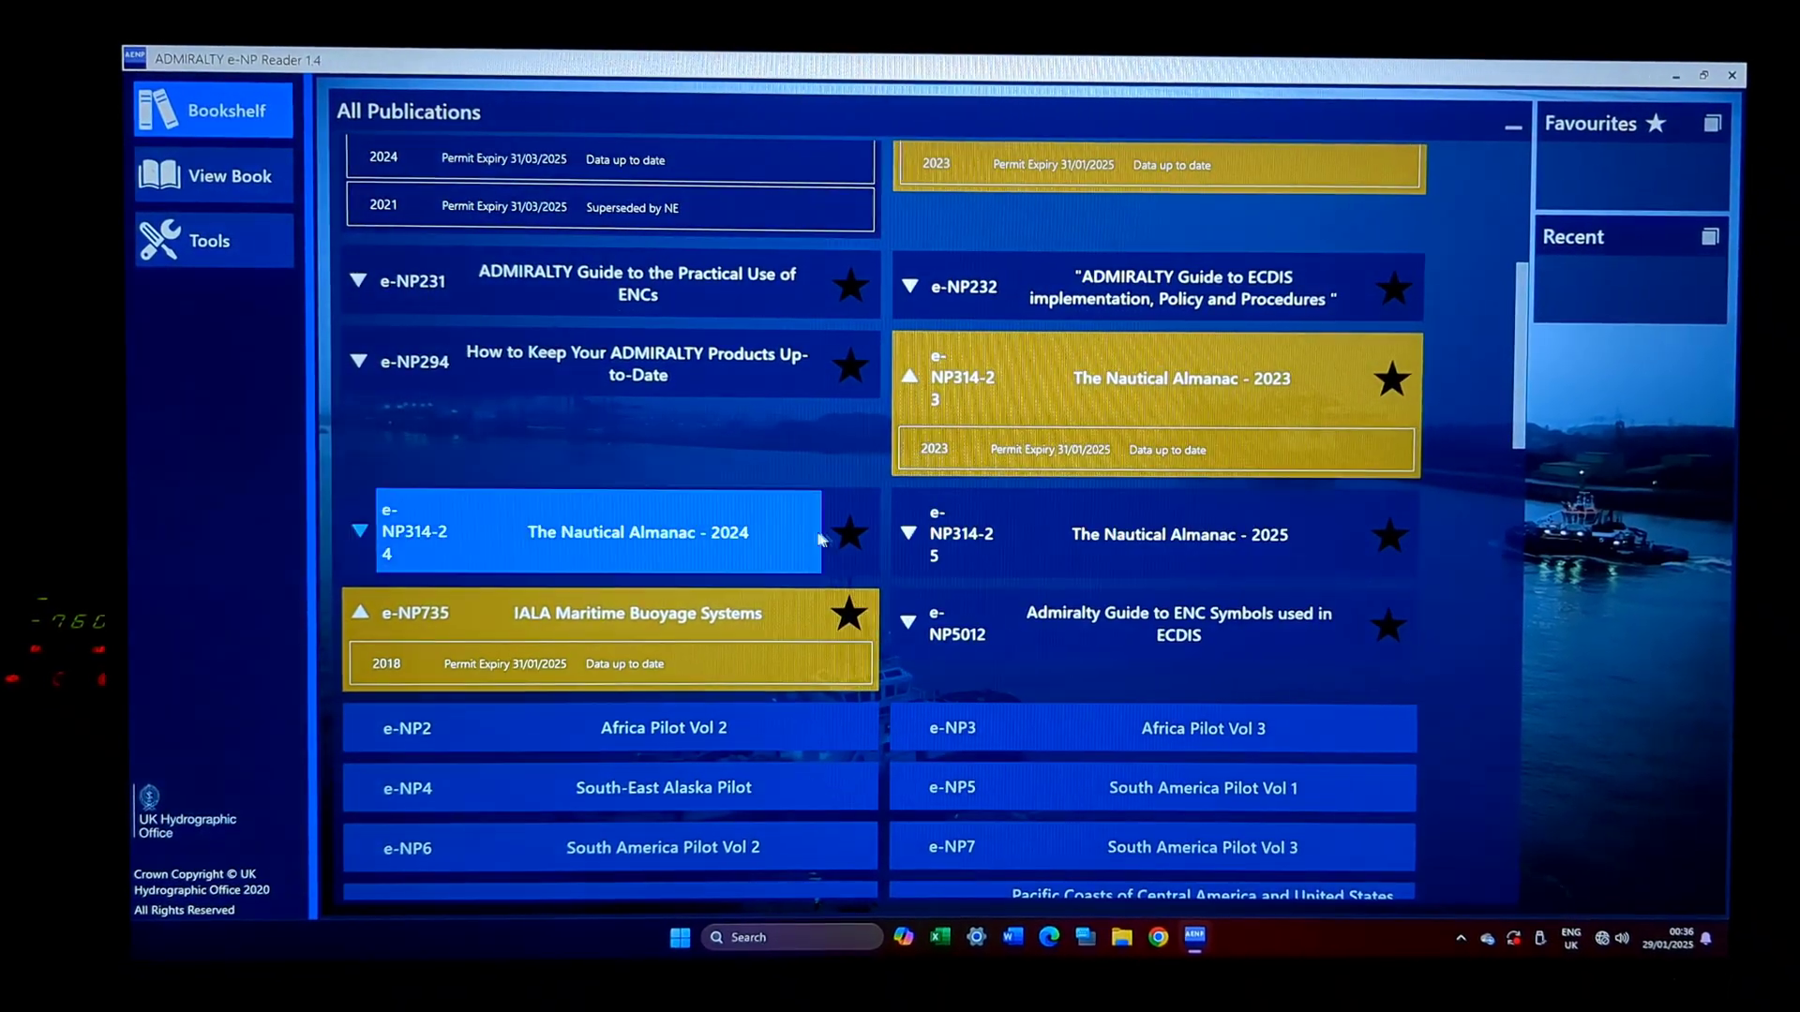
scroll(660, 590, "up", 1)
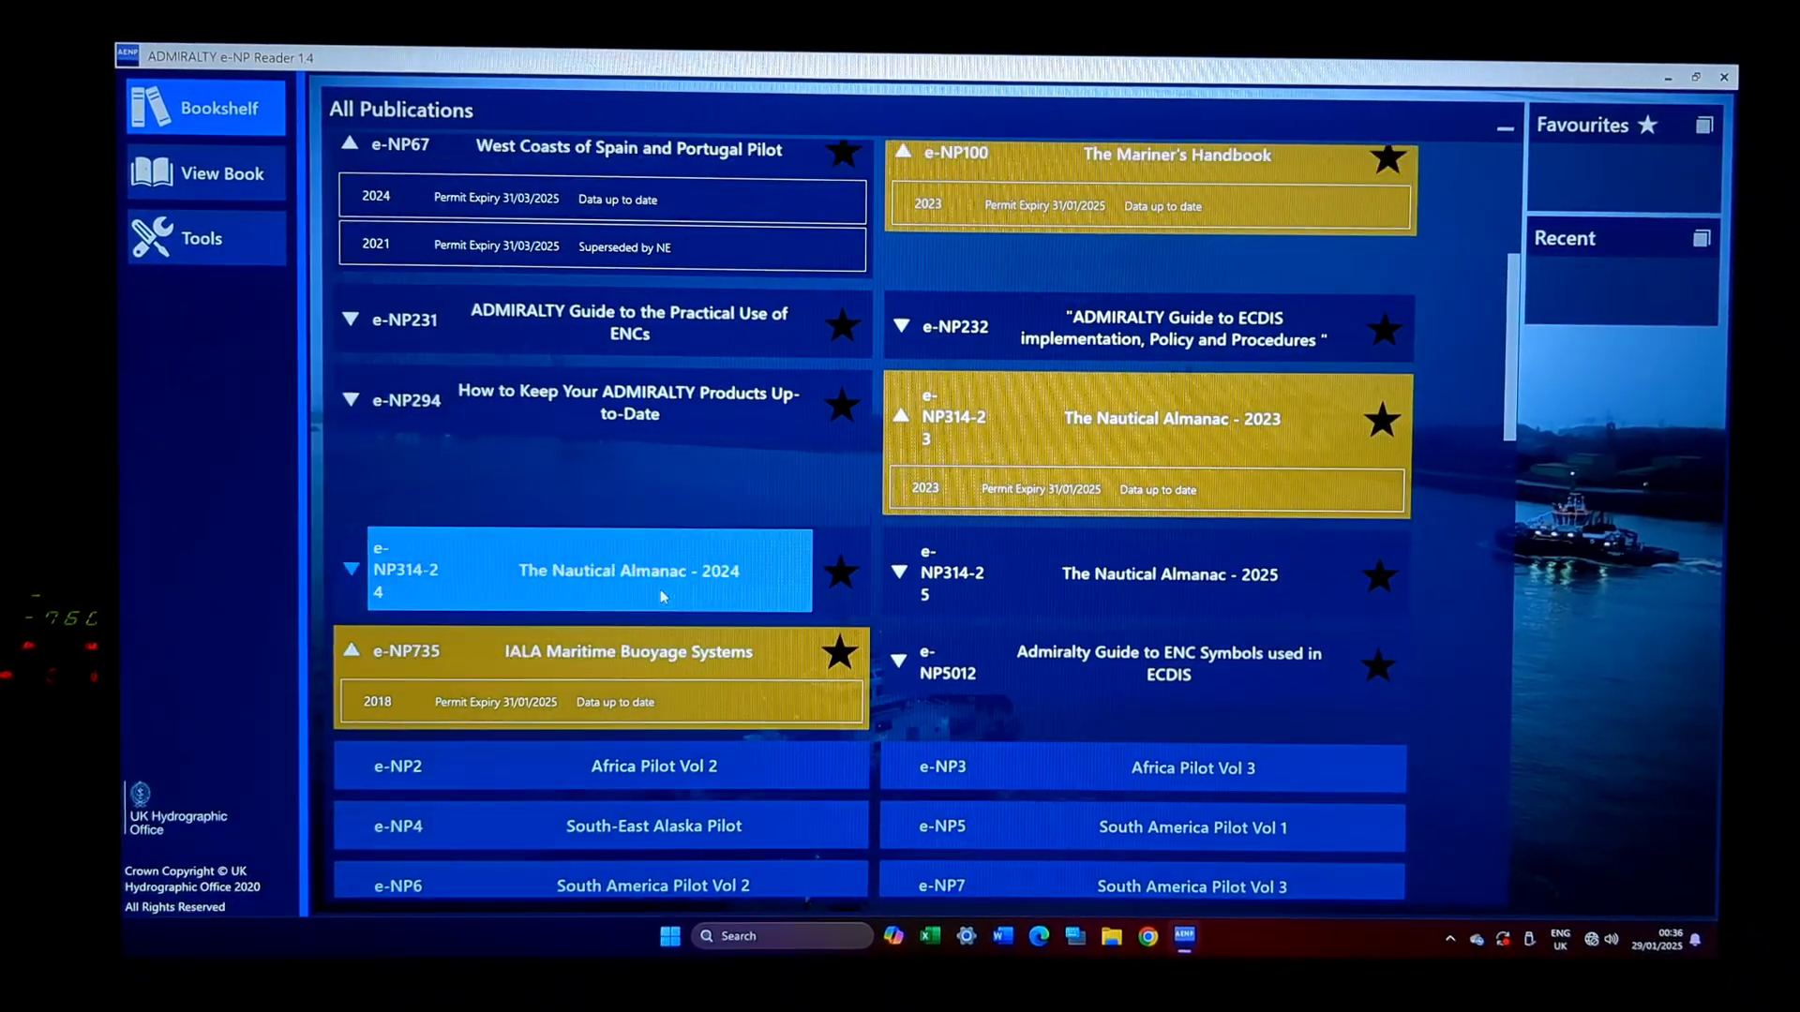
scroll(522, 536, "up", 3)
scroll(475, 453, "up", 3)
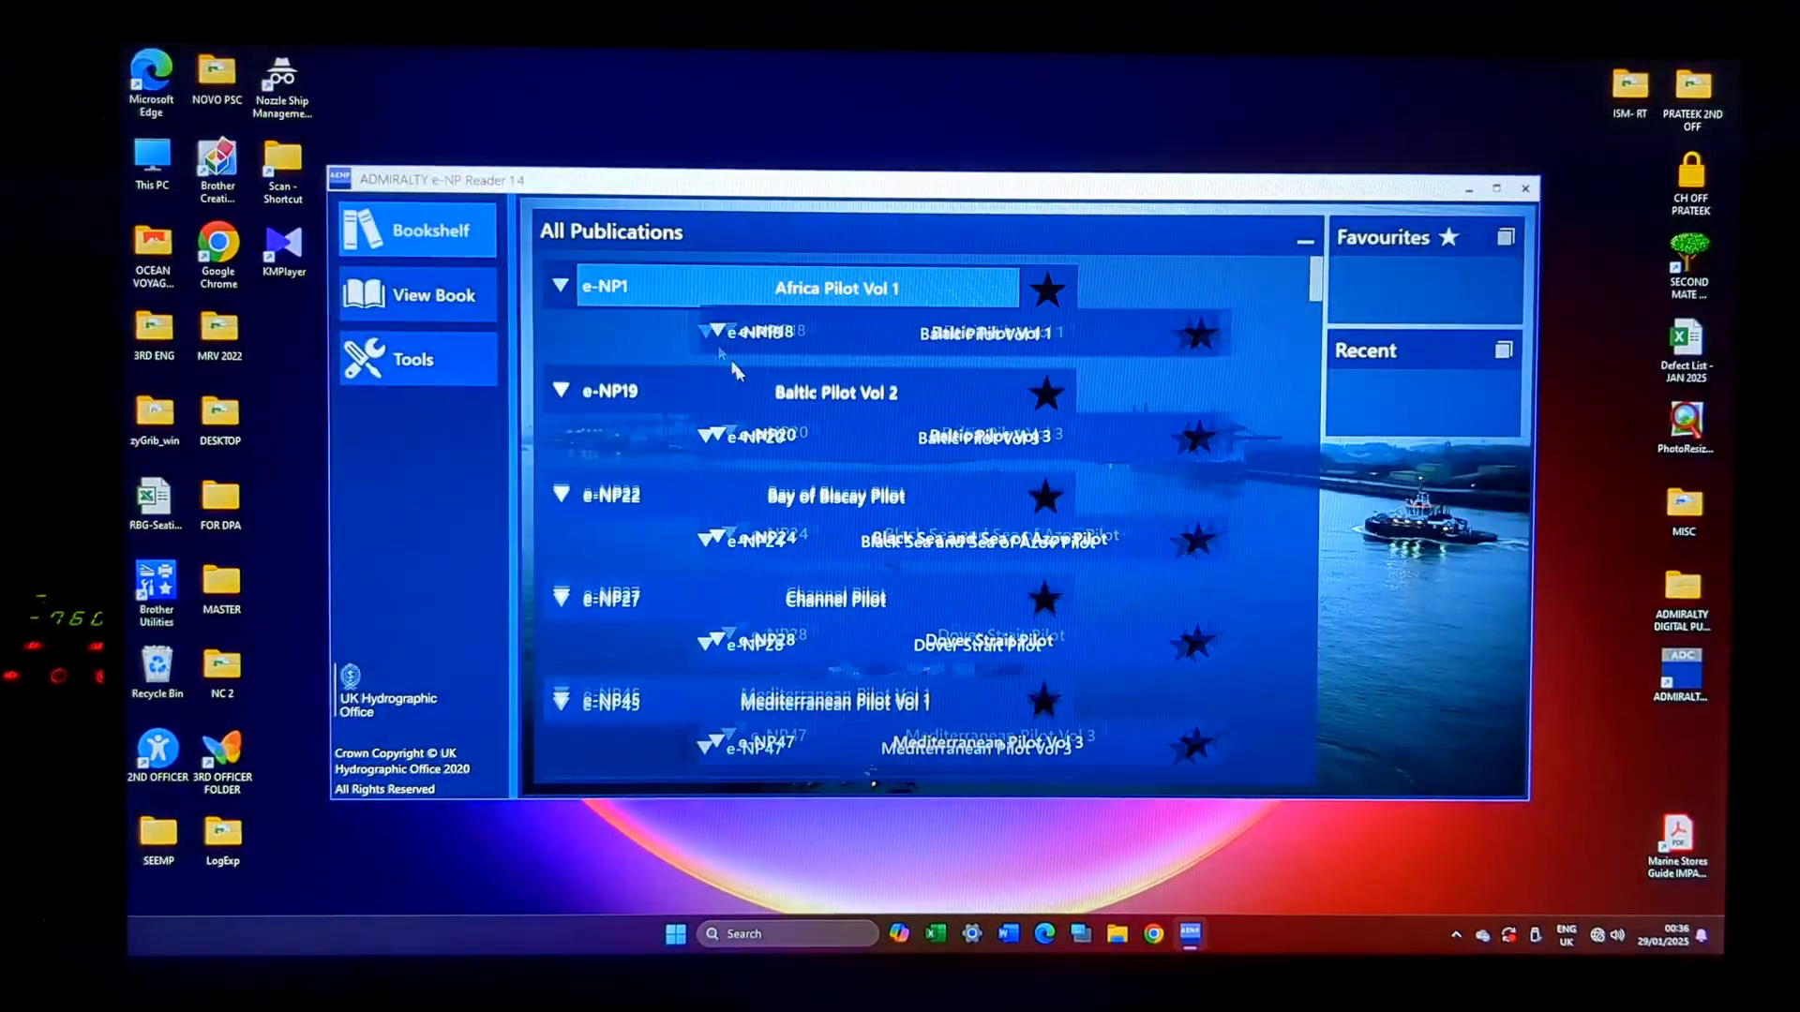
Step: Expand Africa Pilot Vol 1 permit details, then select the Admiralty Guide to ENC Symbols entry
left_click(547, 291)
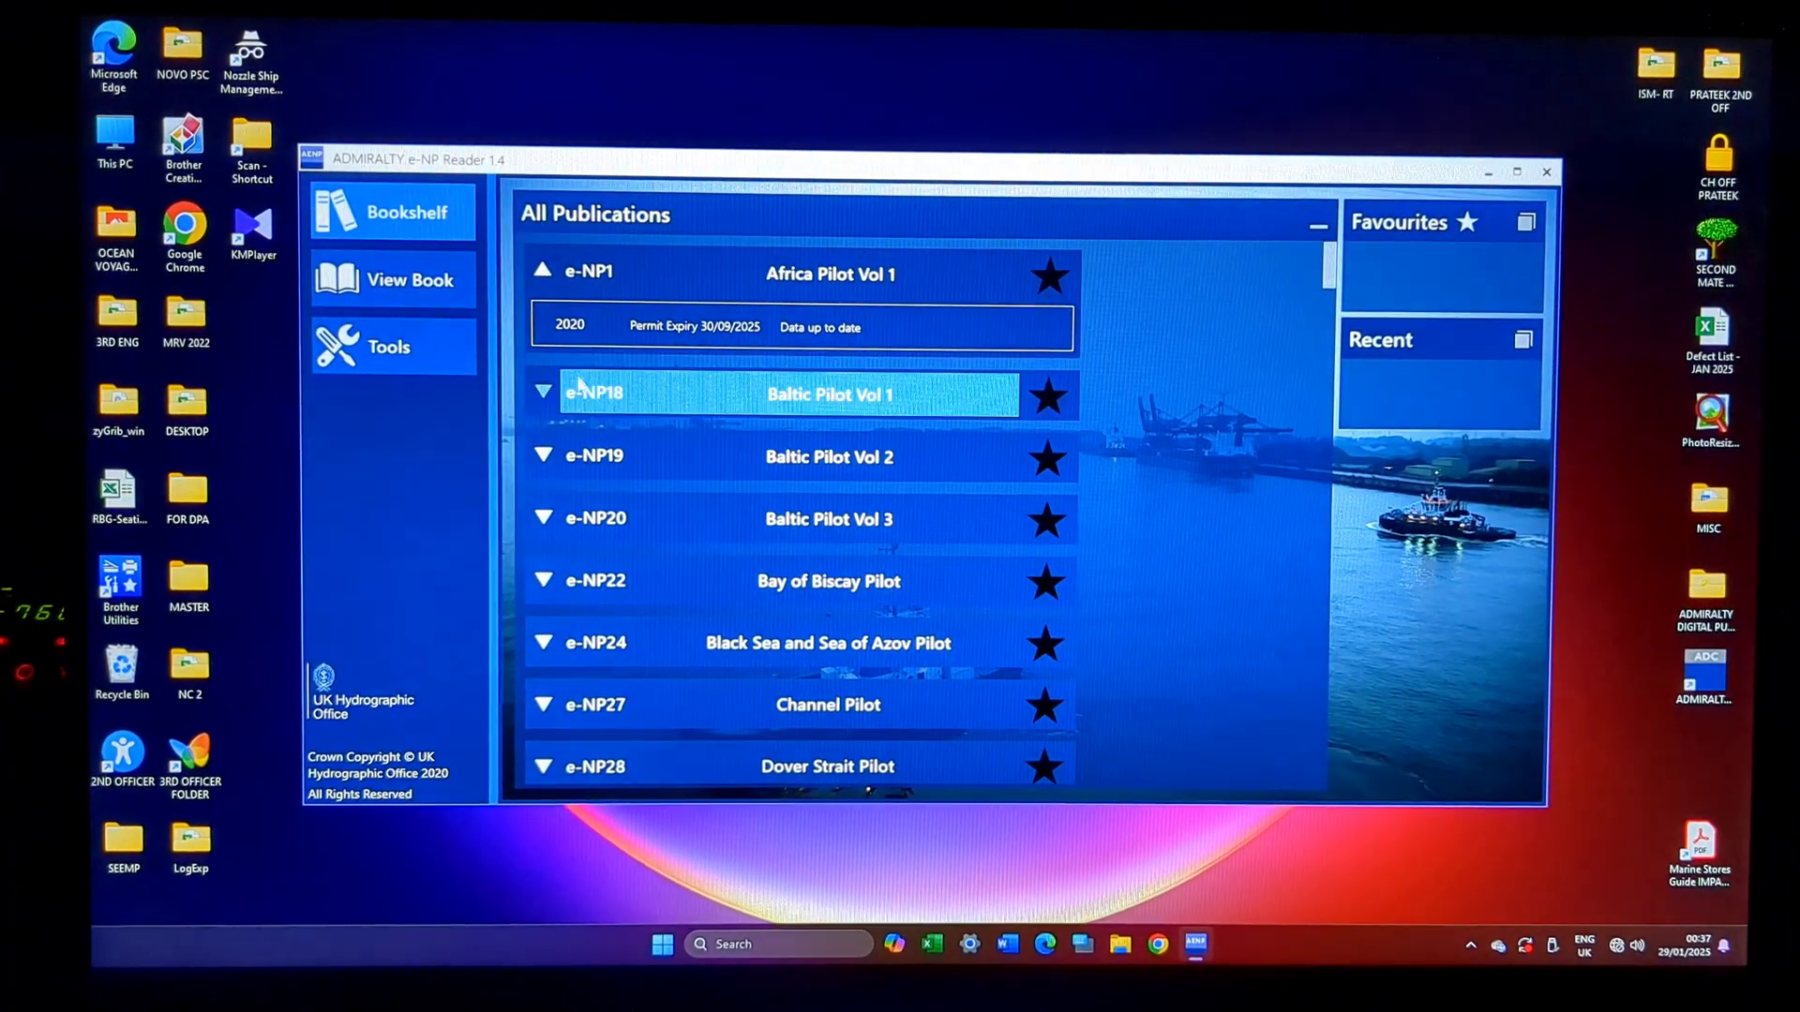
scroll(605, 422, "down", 1)
scroll(598, 436, "down", 3)
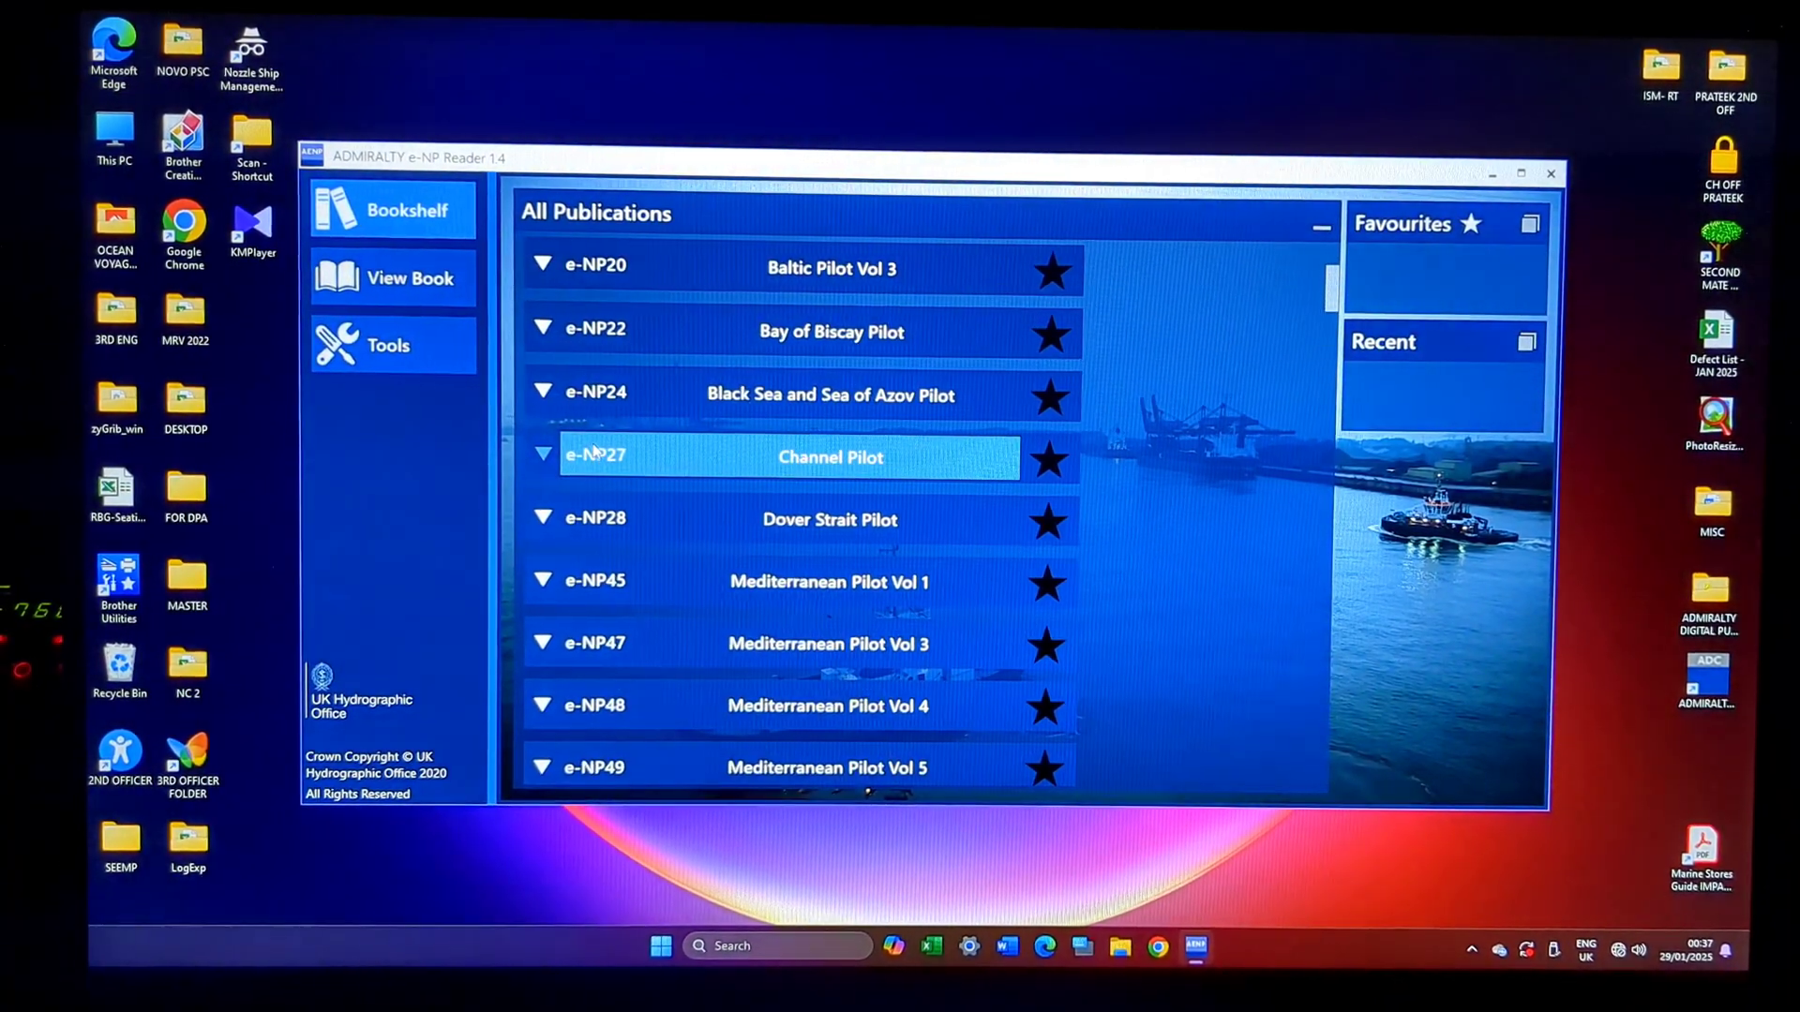
scroll(603, 457, "down", 4)
scroll(604, 492, "down", 2)
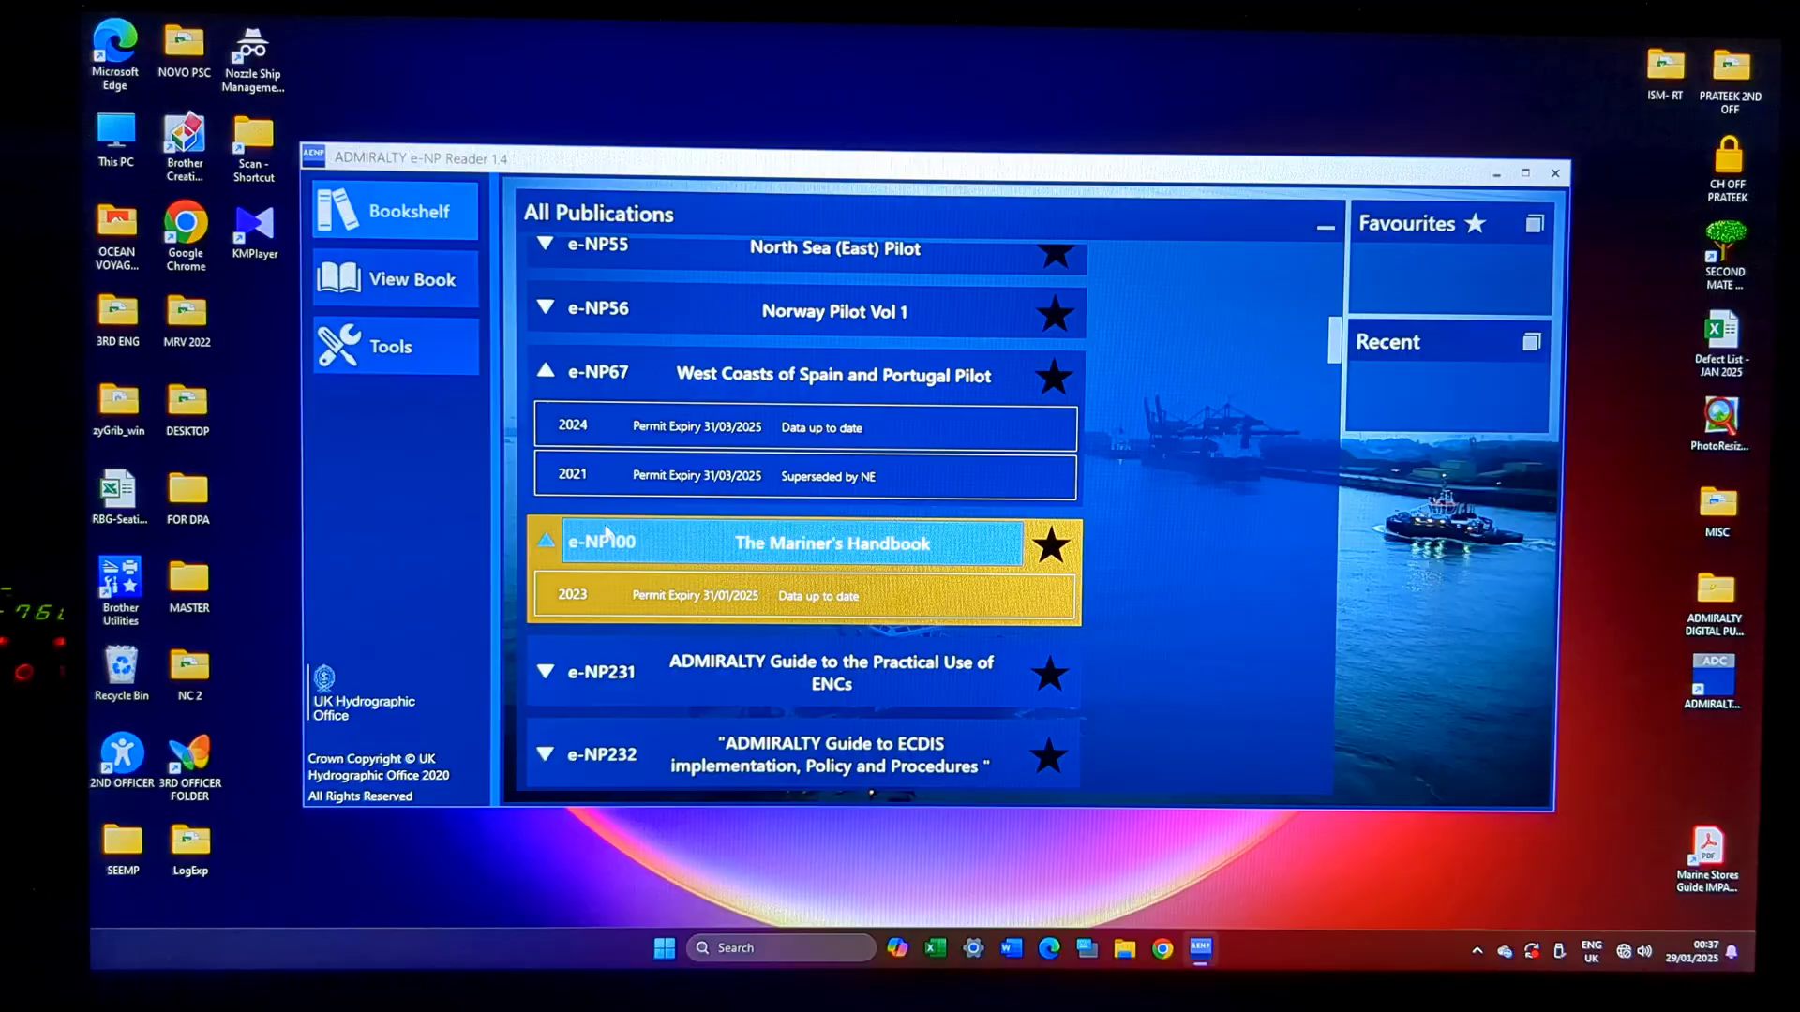
scroll(621, 393, "up", 1)
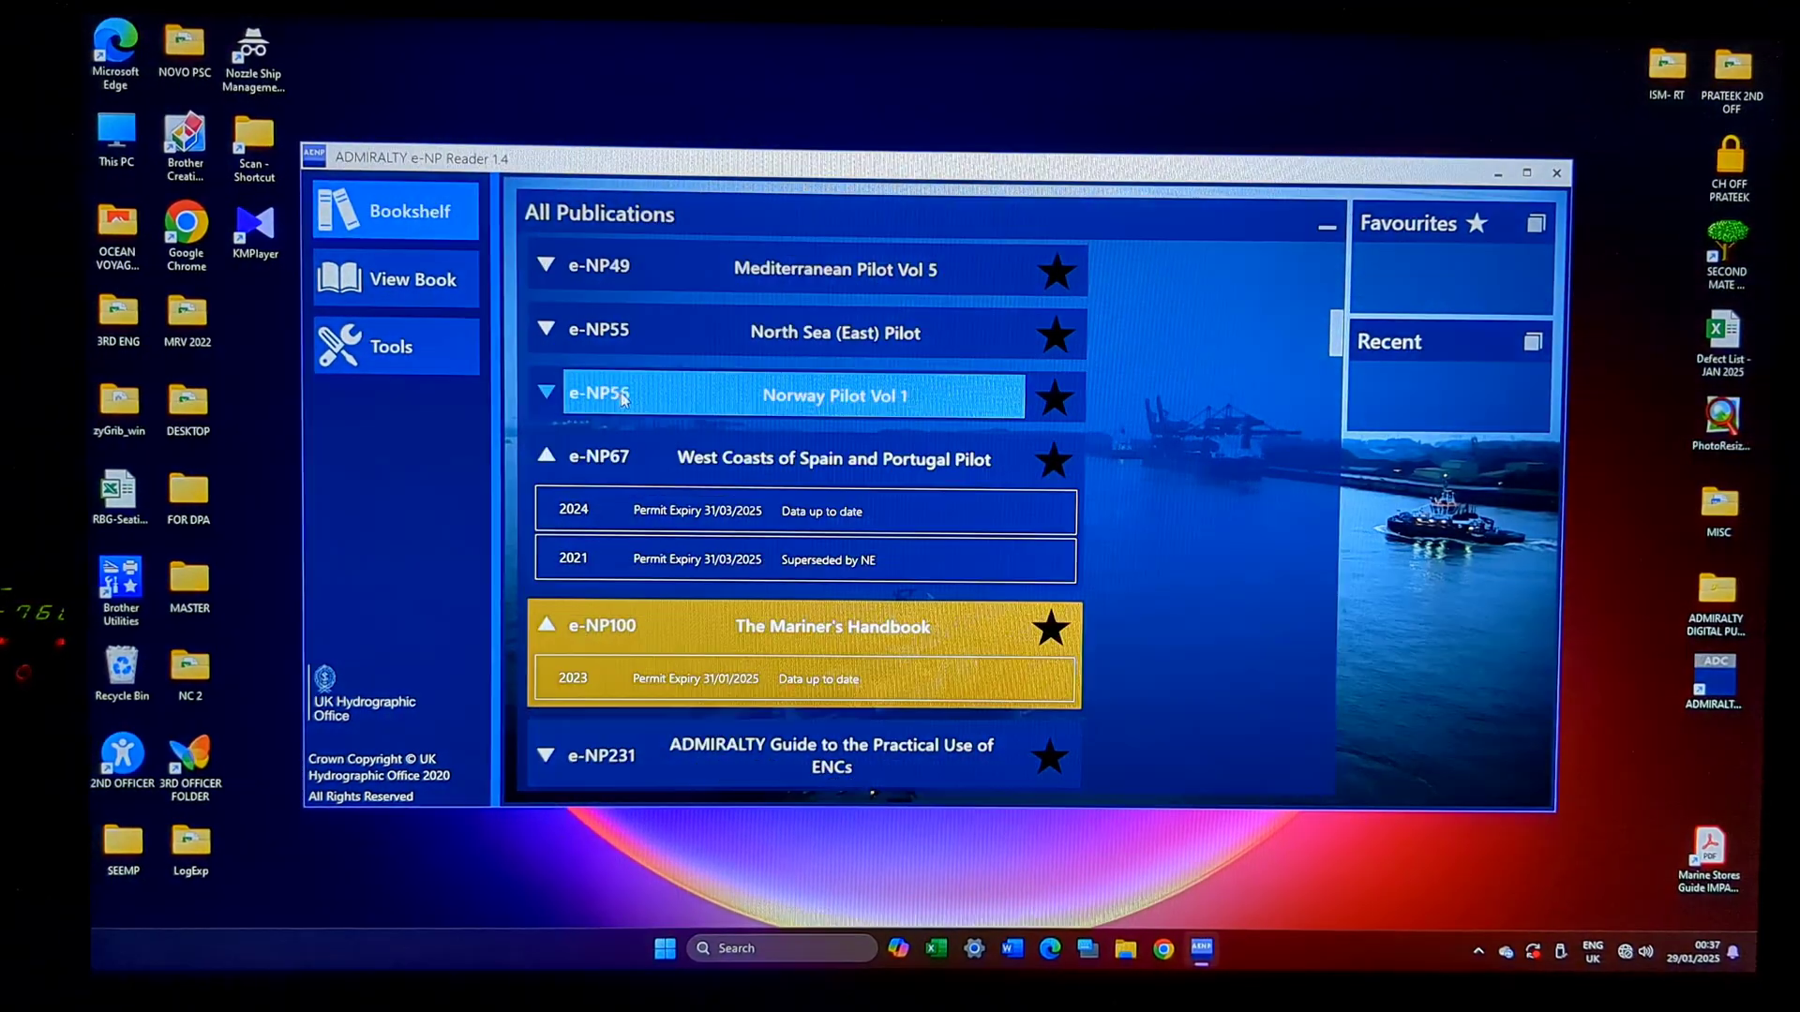
scroll(620, 408, "down", 3)
scroll(704, 451, "down", 2)
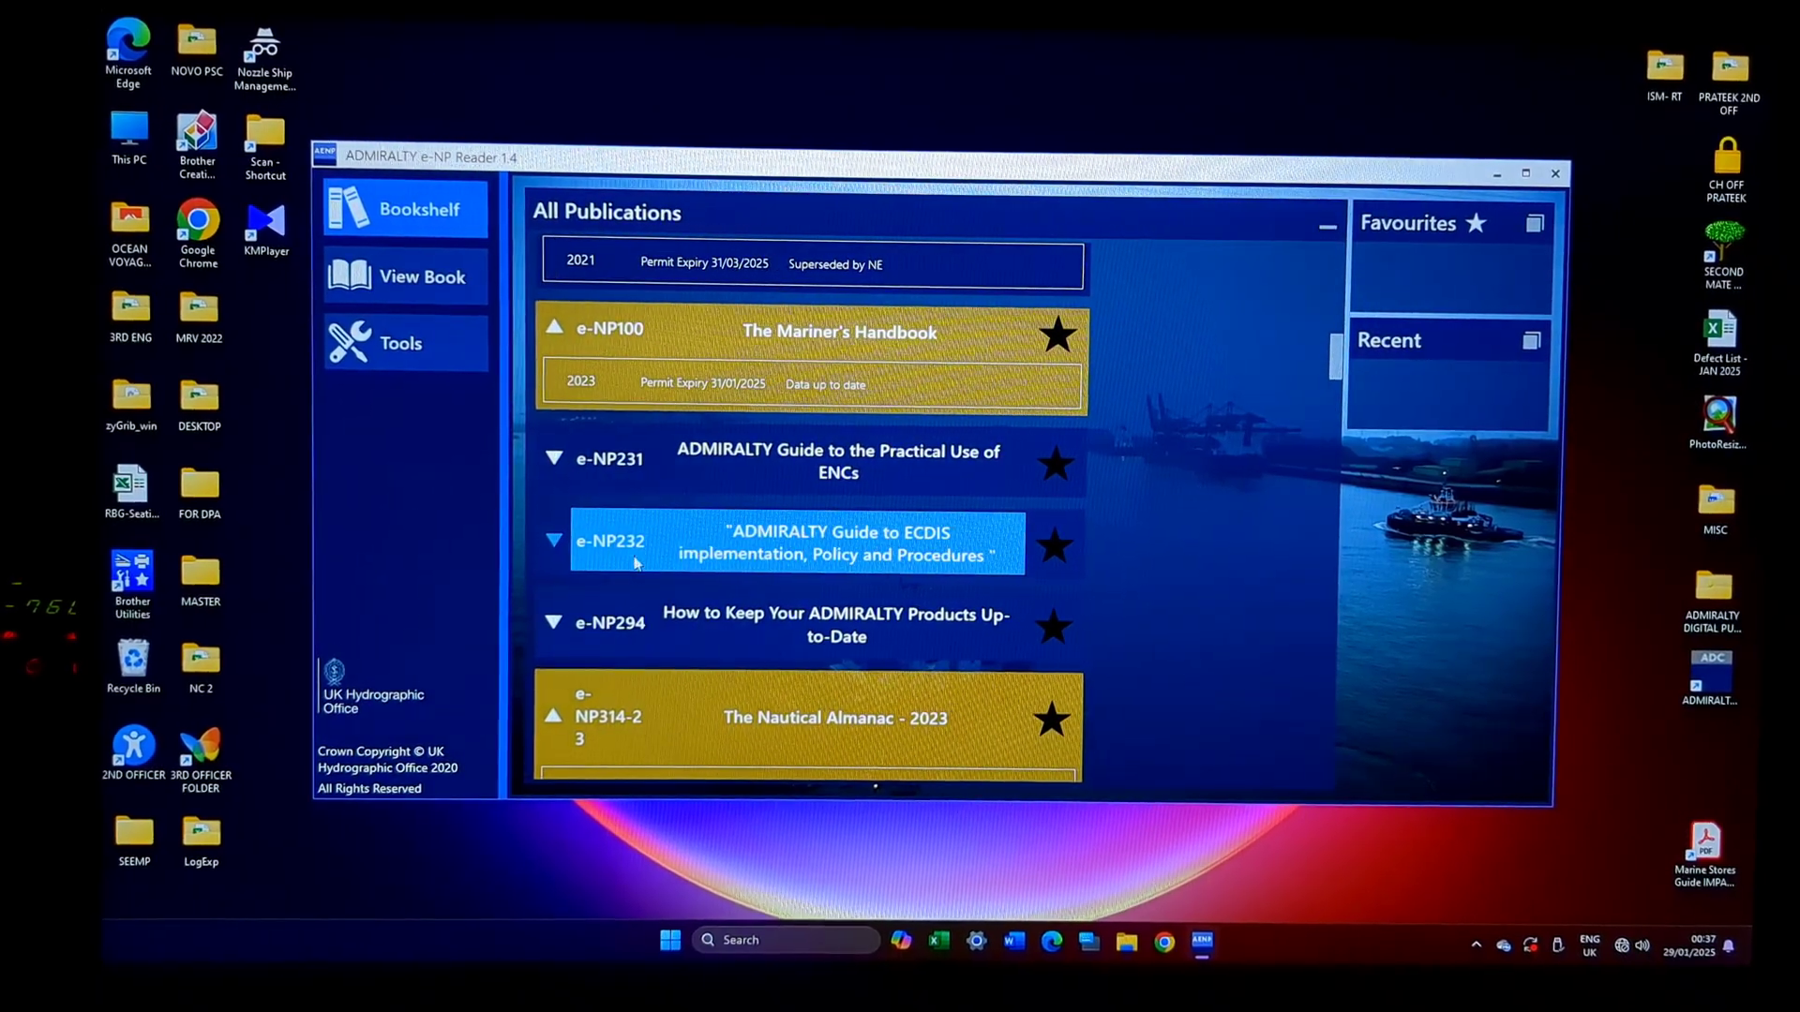
scroll(636, 559, "down", 1)
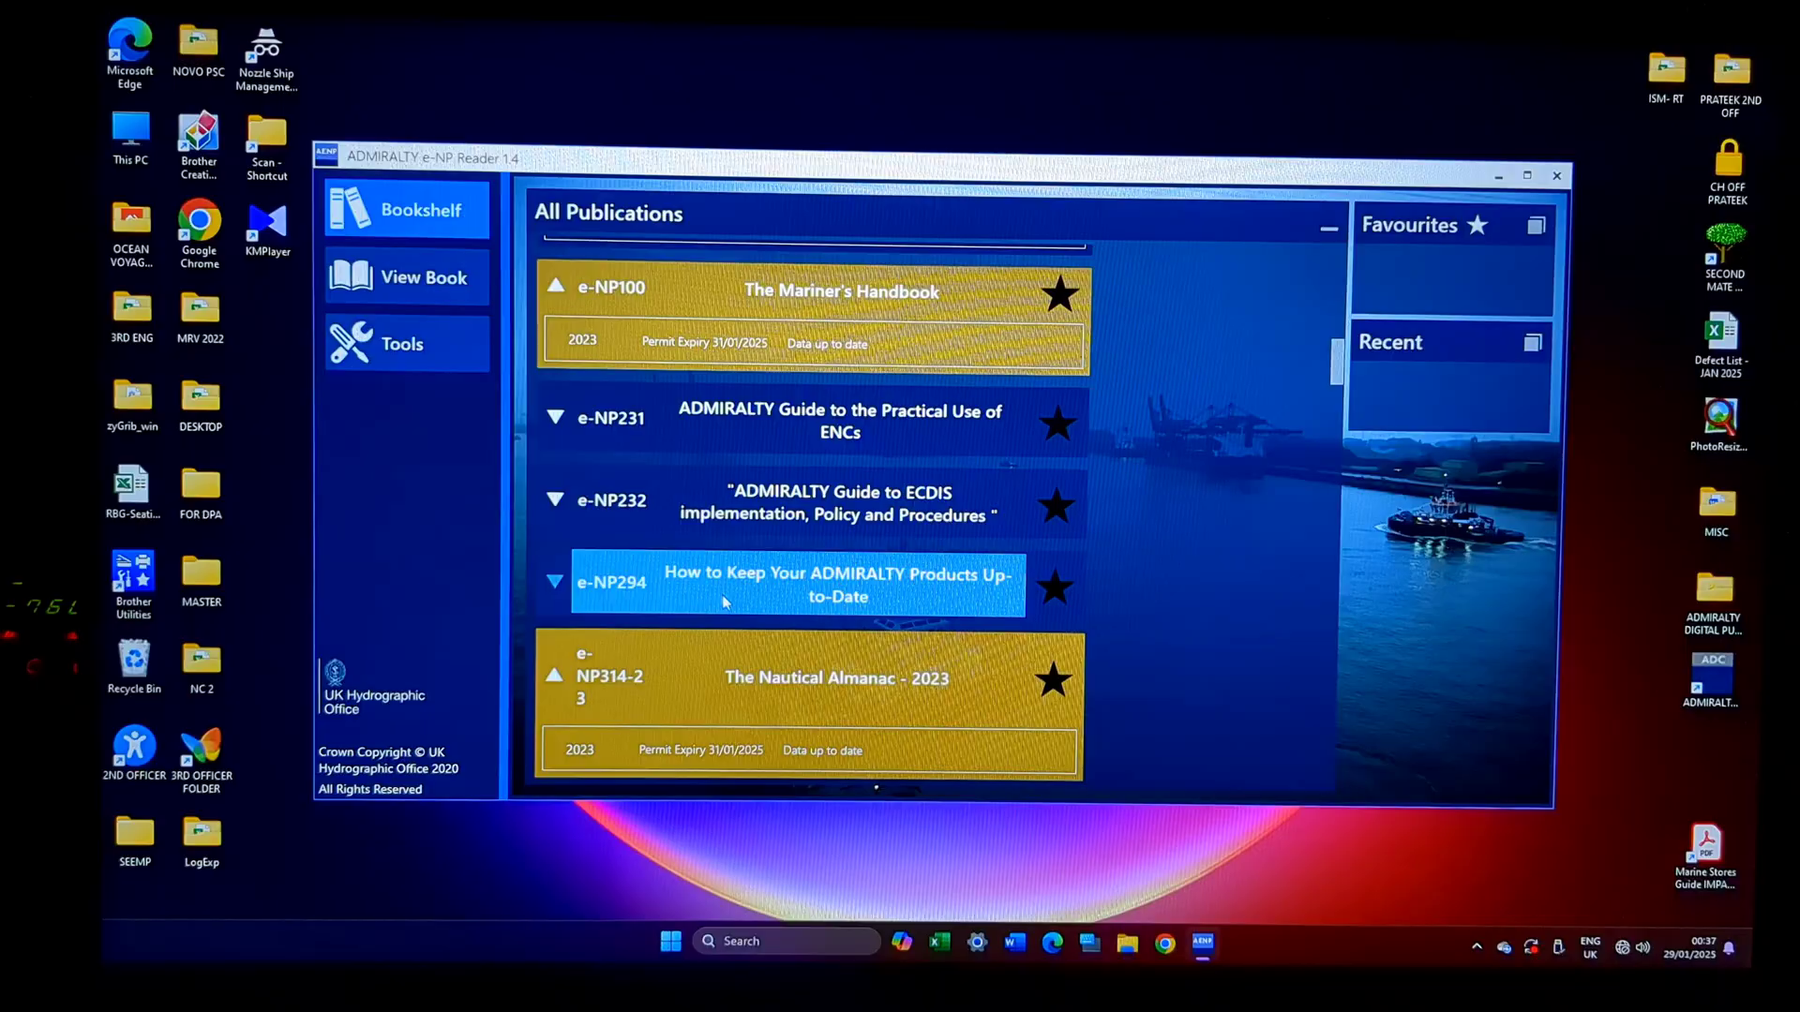
scroll(725, 602, "down", 1)
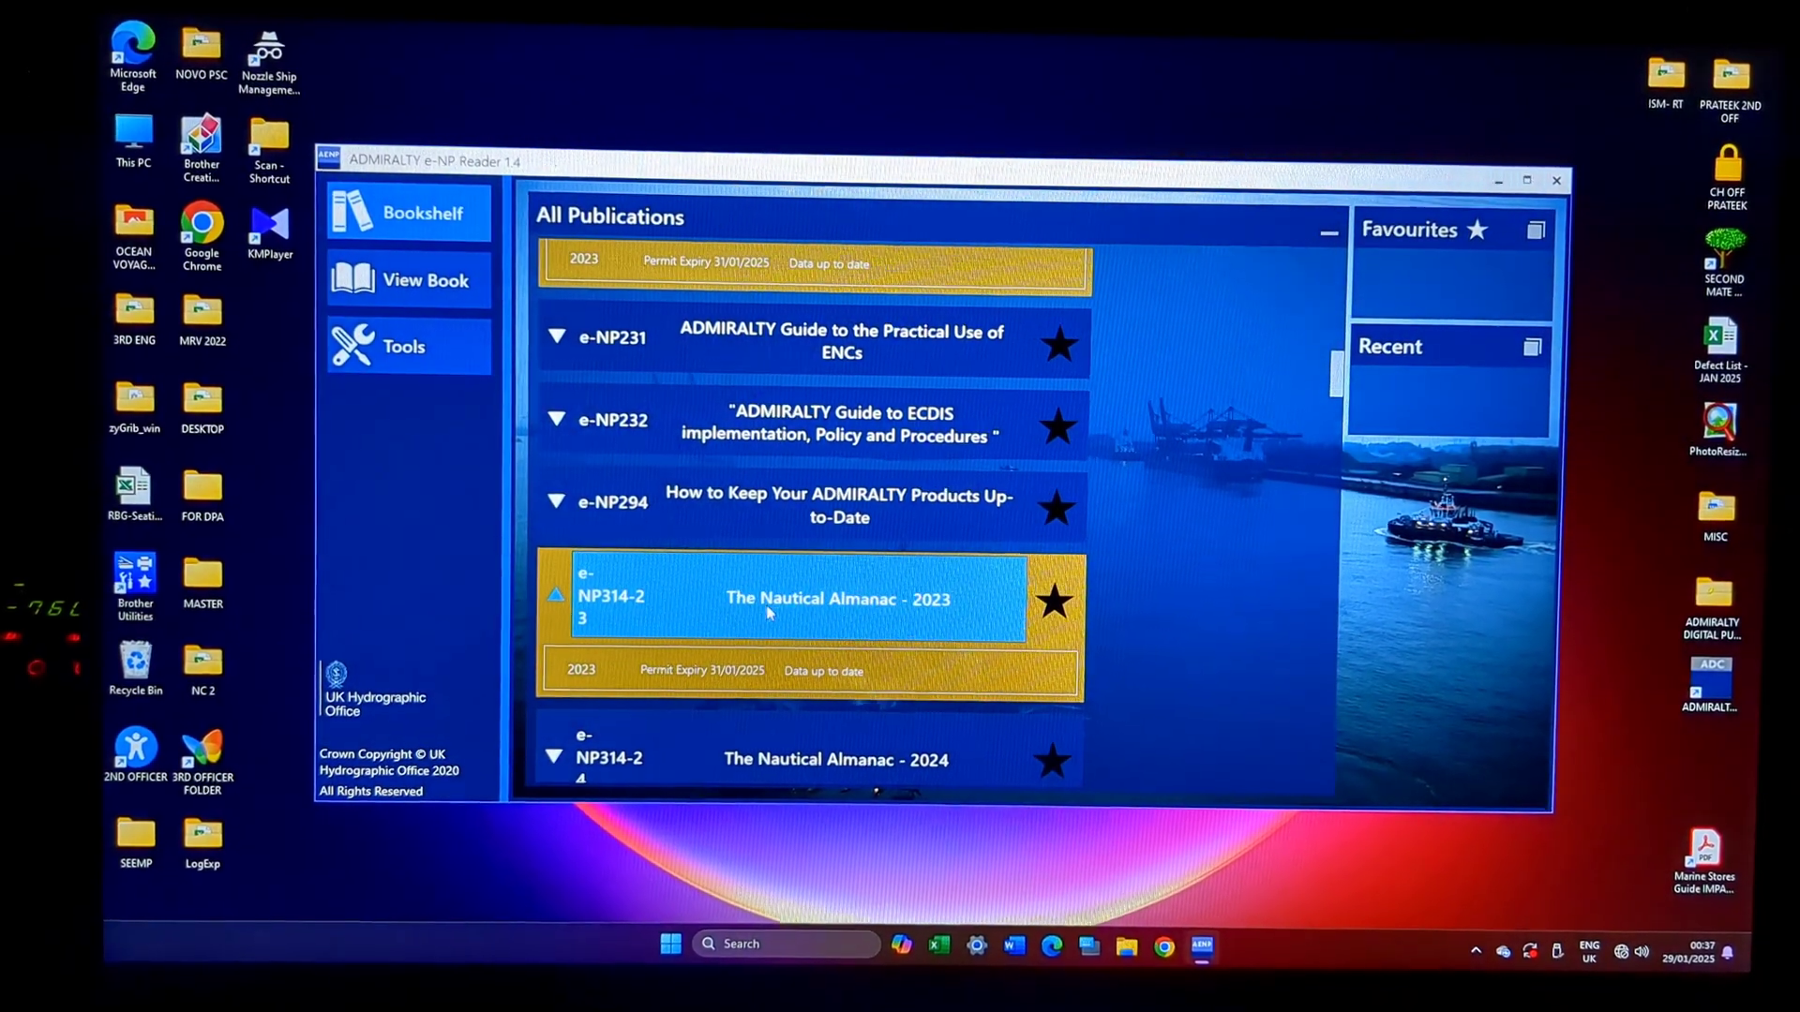
scroll(770, 615, "down", 2)
scroll(703, 626, "down", 1)
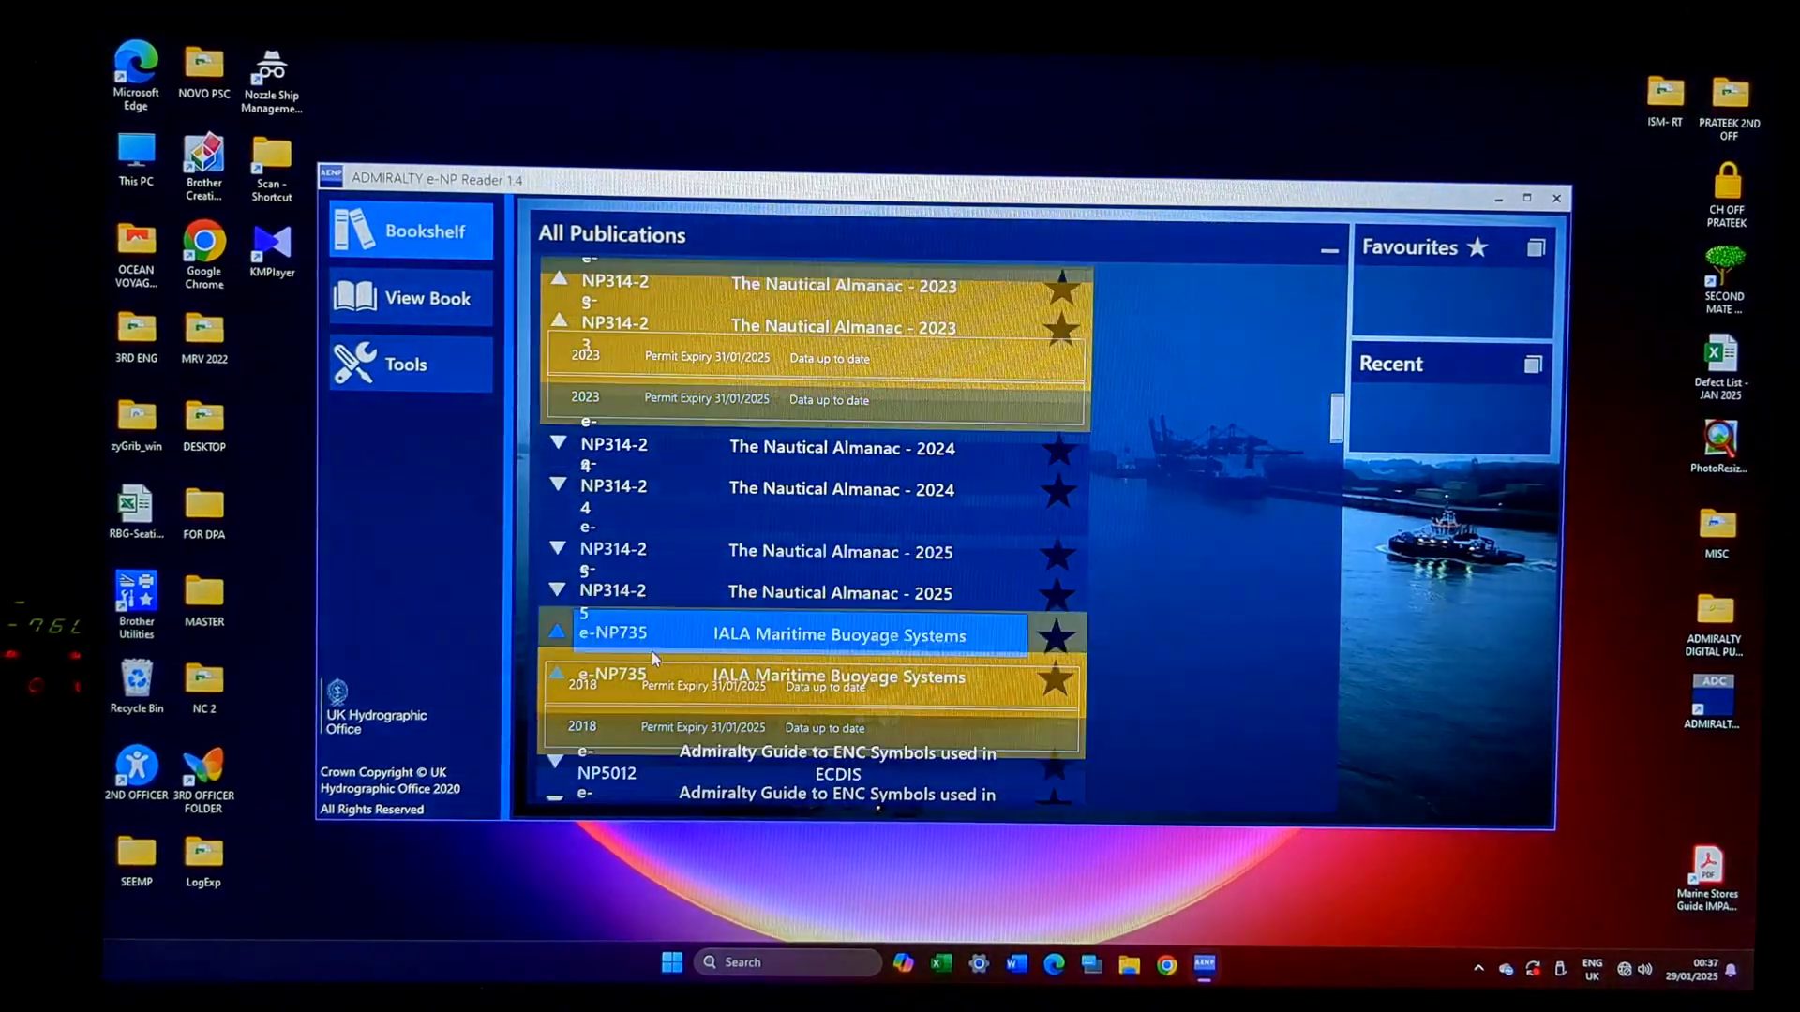
scroll(650, 651, "down", 1)
scroll(647, 639, "down", 2)
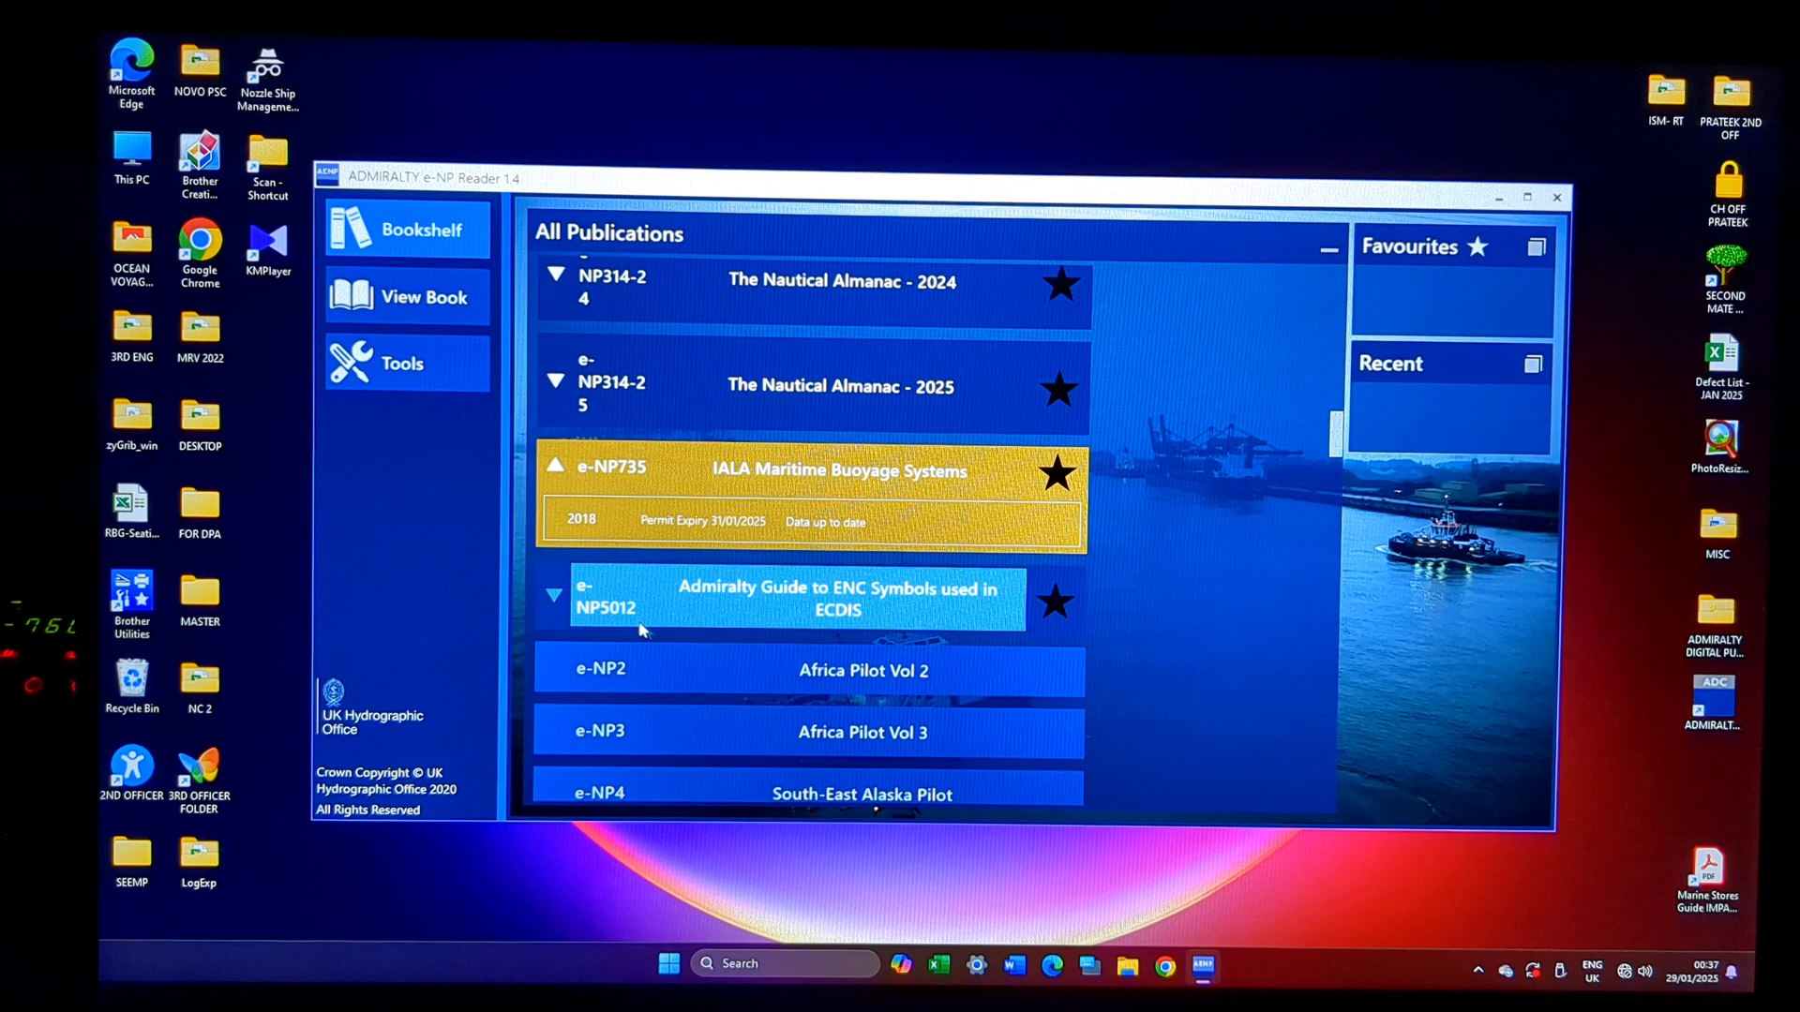
scroll(640, 630, "down", 1)
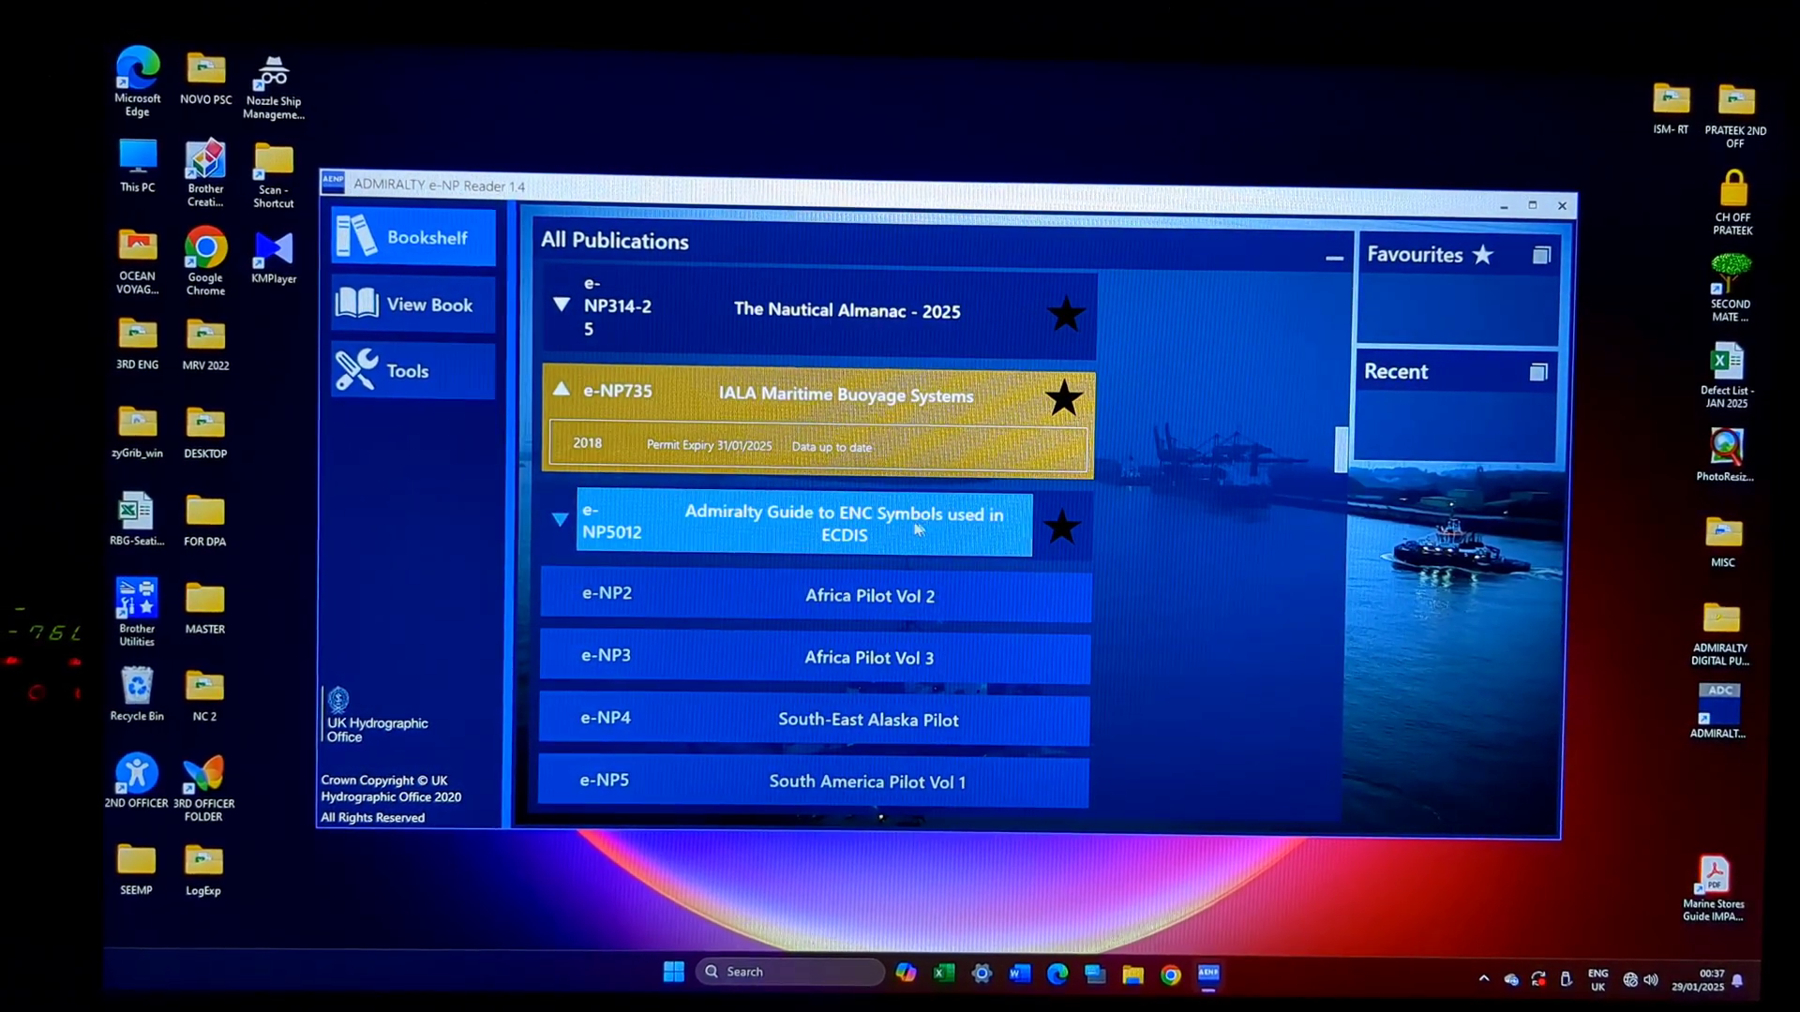
scroll(664, 573, "down", 1)
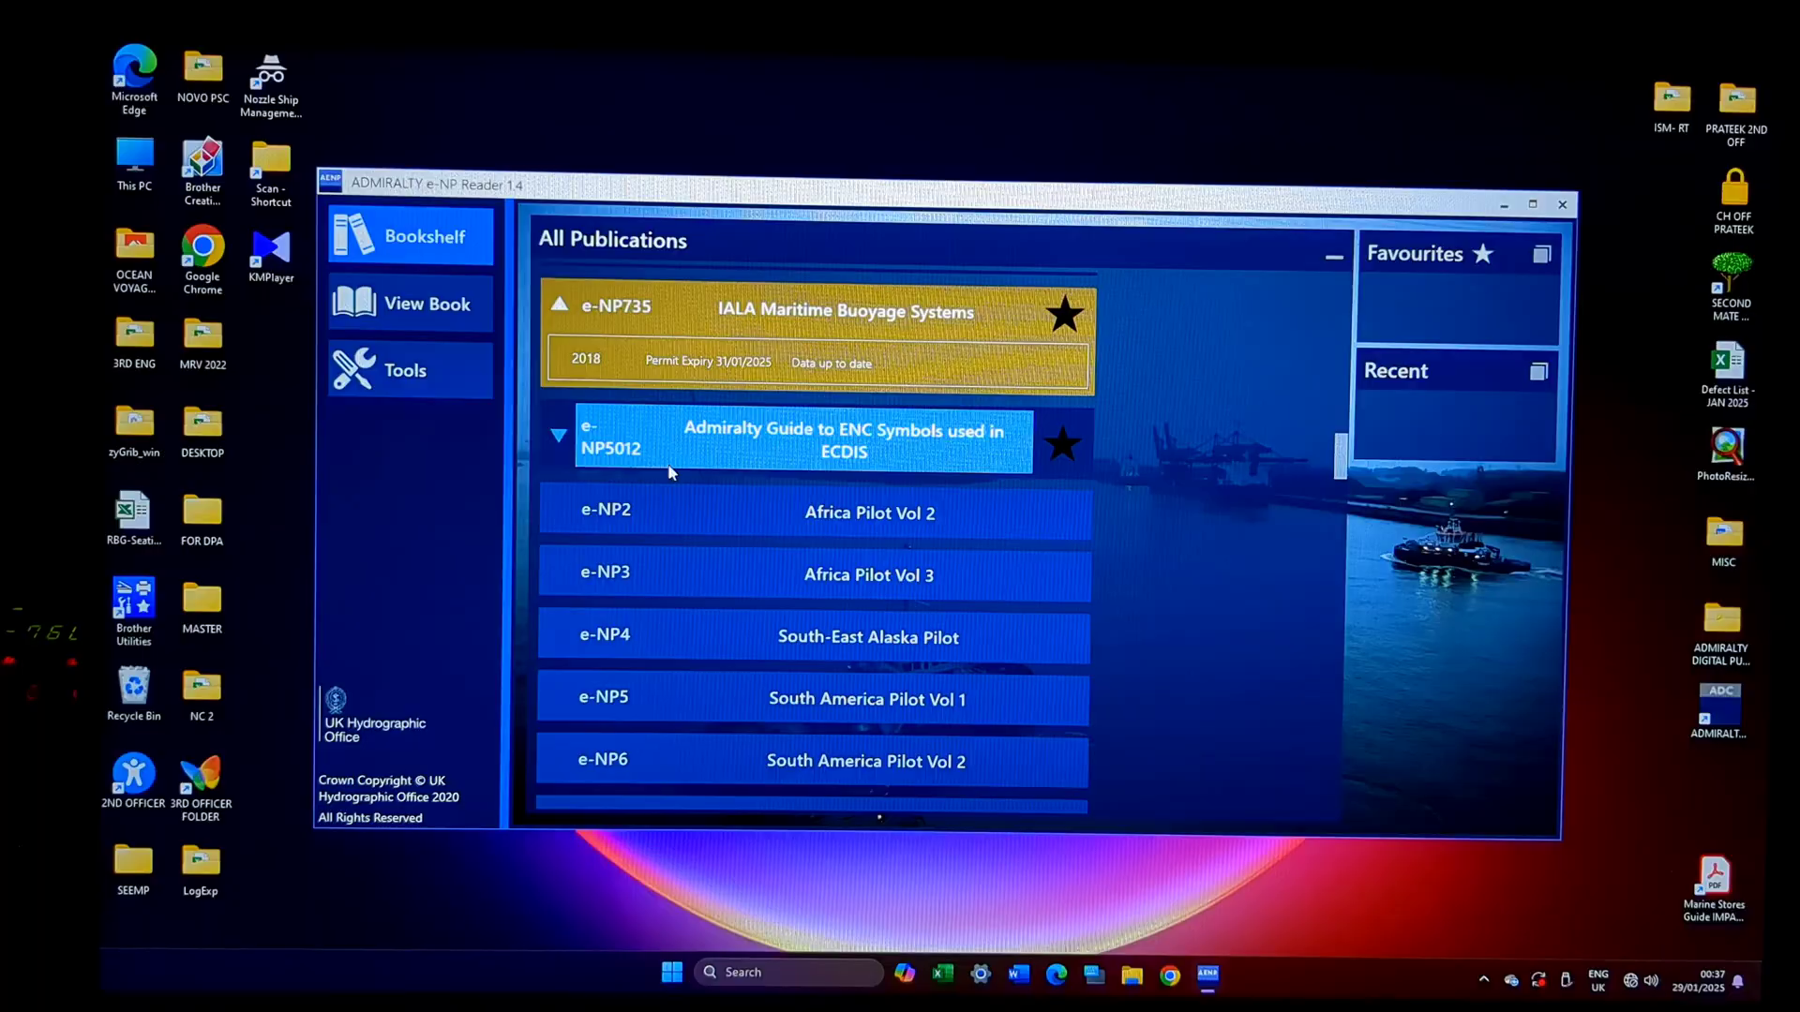
scroll(669, 473, "down", 1)
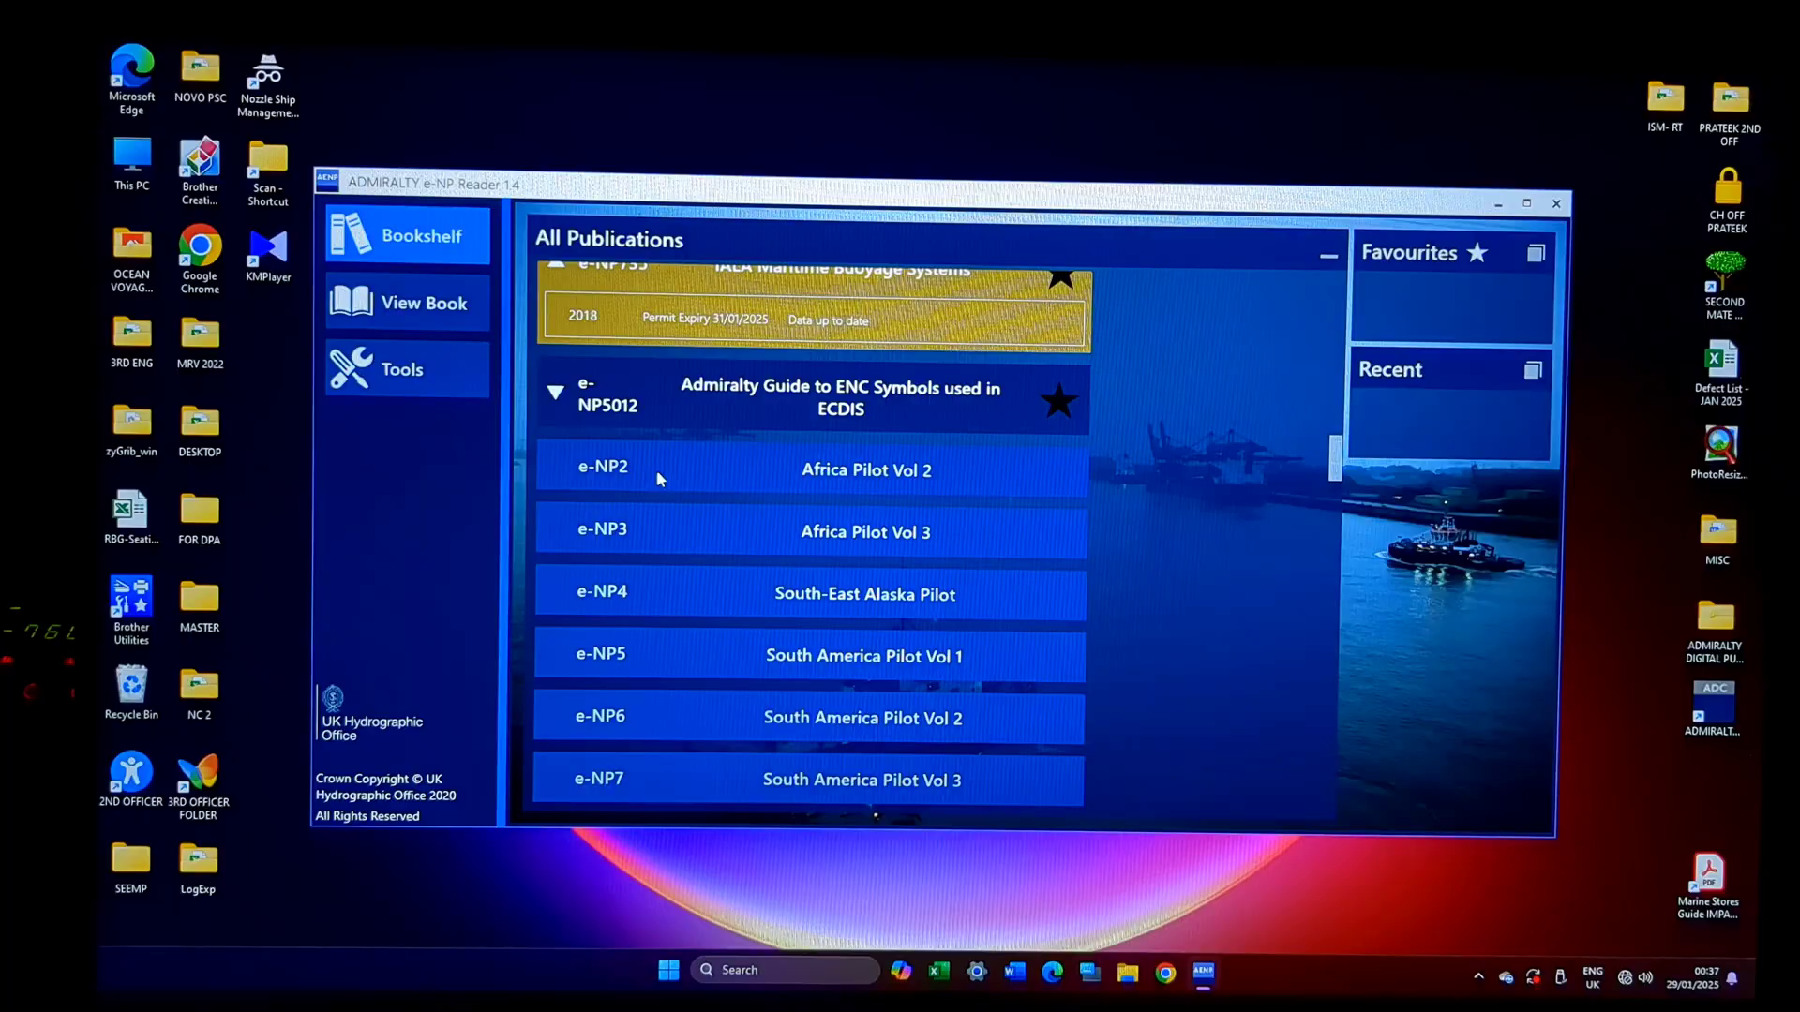
left_click(774, 391)
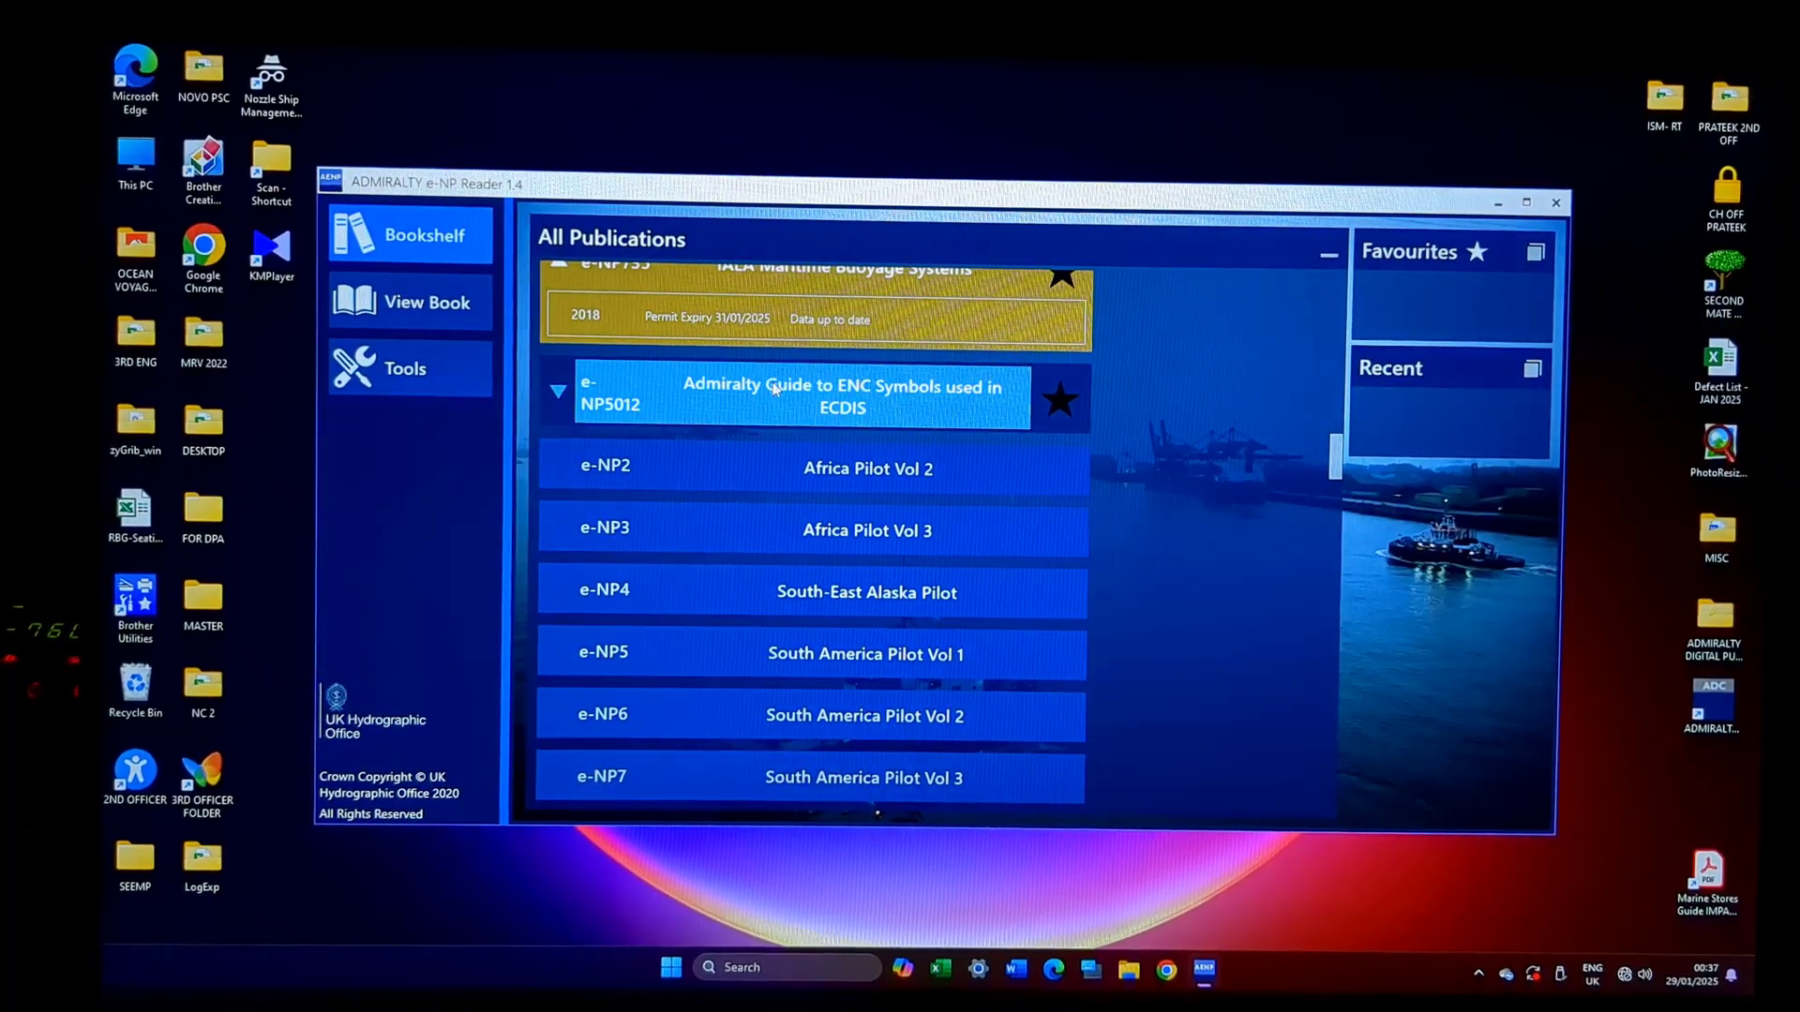
scroll(775, 391, "up", 5)
scroll(775, 391, "up", 5)
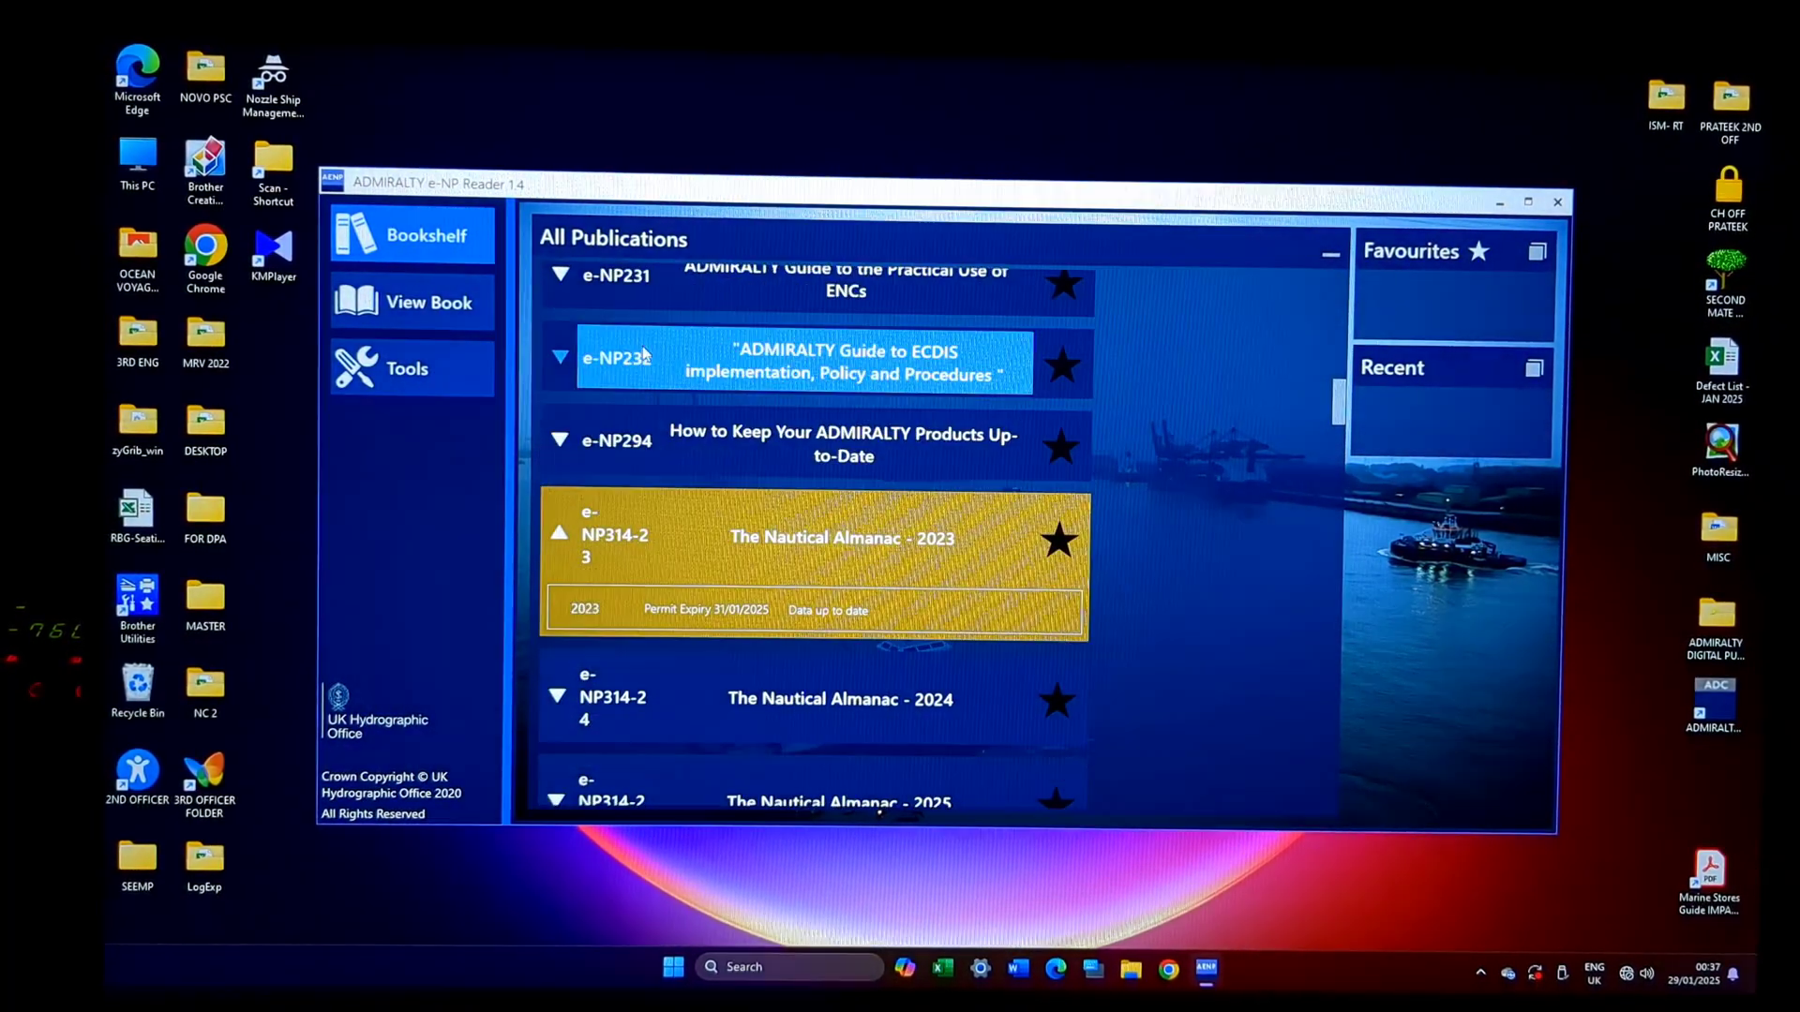
scroll(646, 358, "up", 2)
scroll(633, 380, "up", 2)
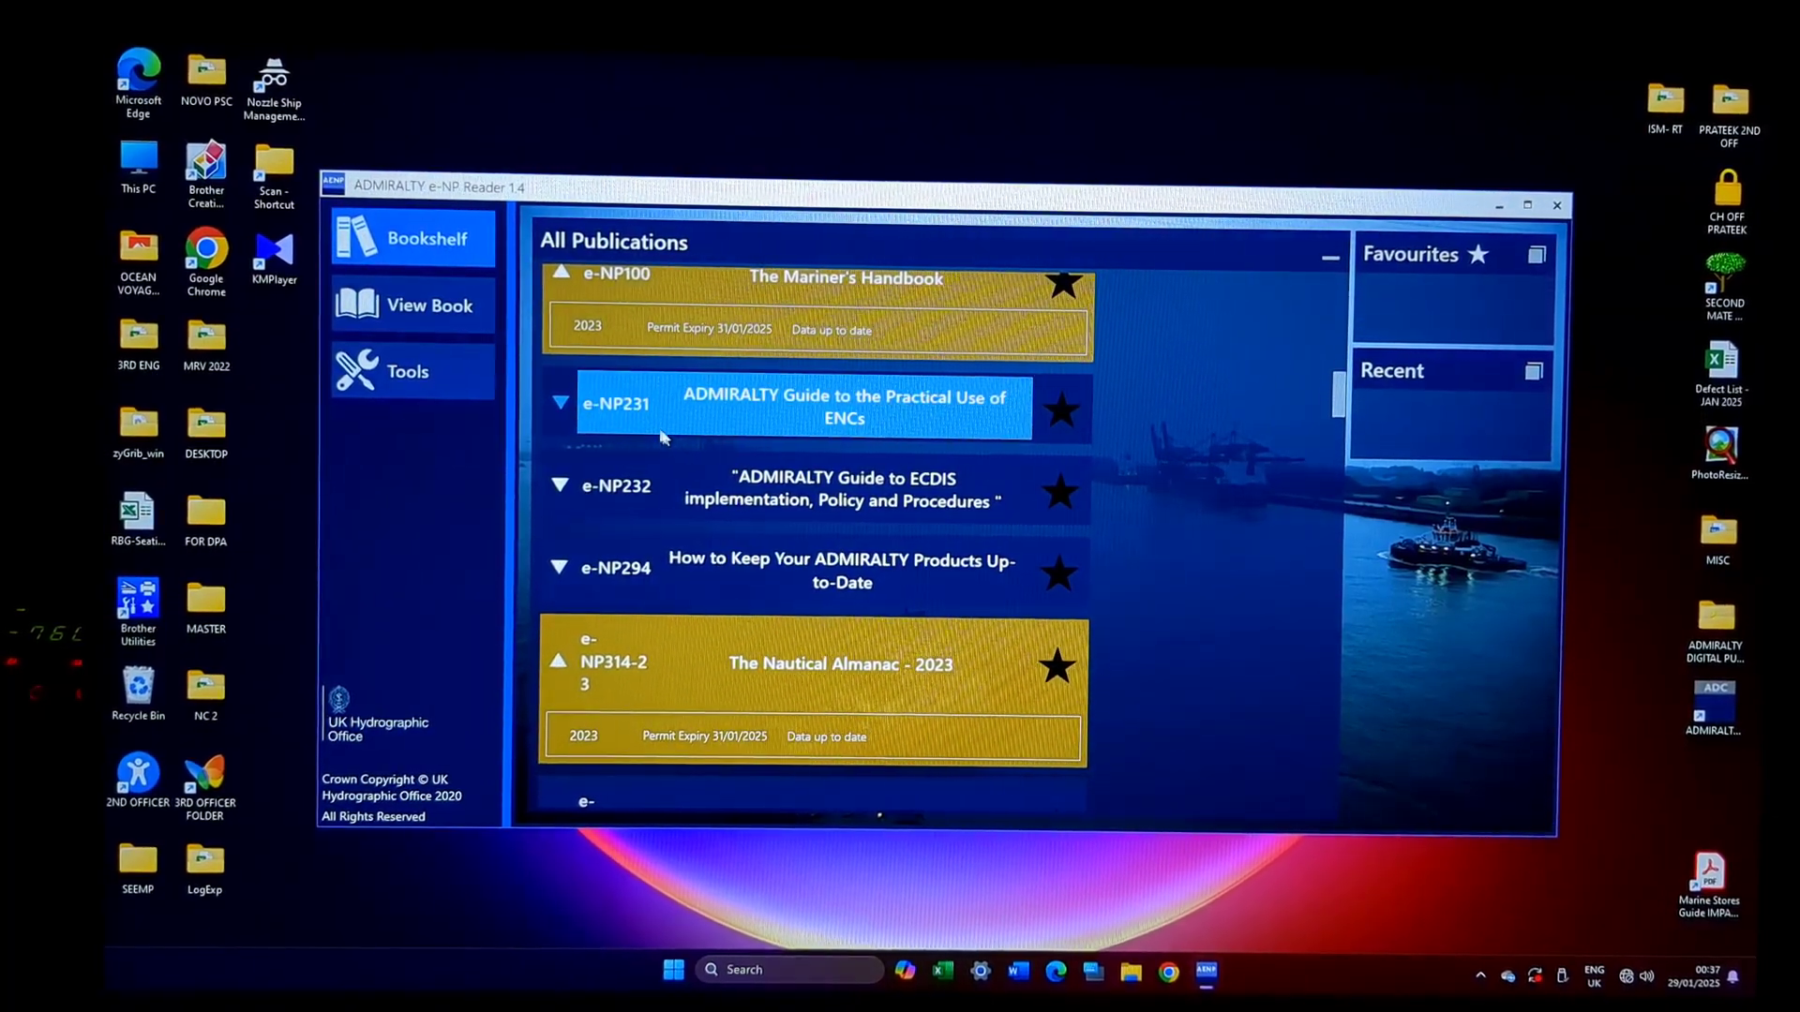
Step: Open the ADMIRALTY Guide to the Practical Use of ENCs and flip between it and the bookshelf
double_click(662, 429)
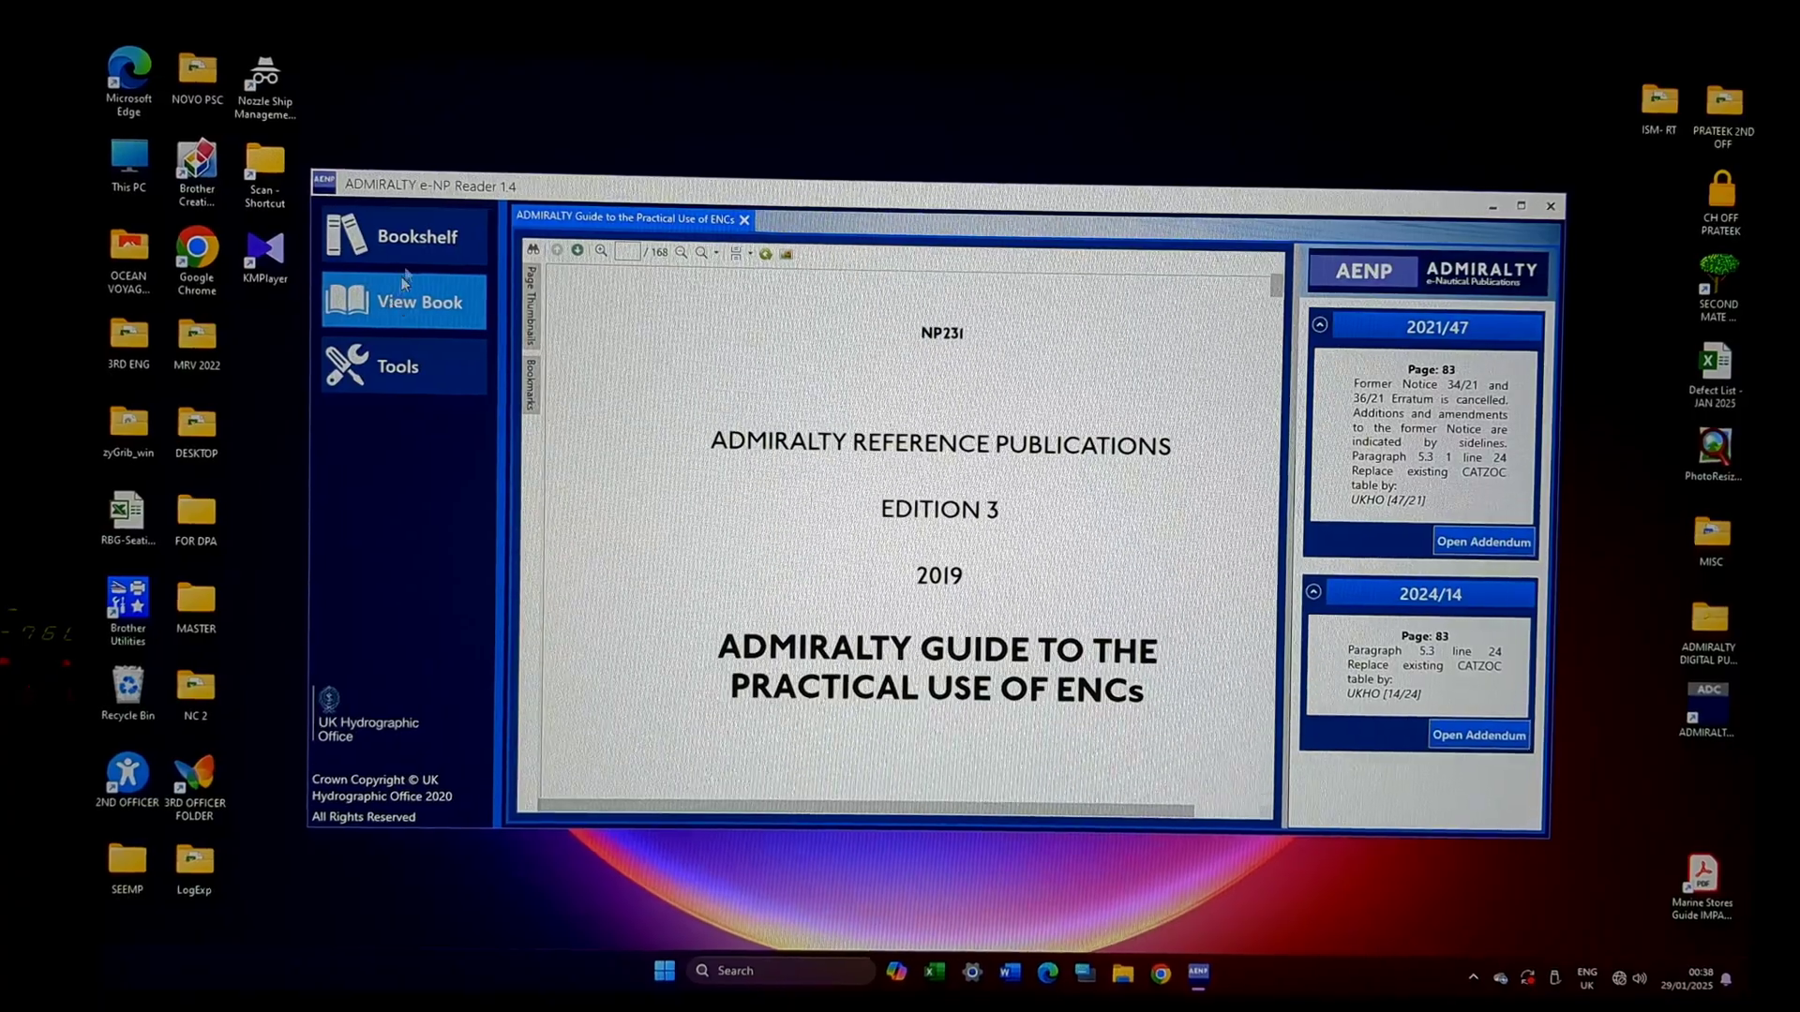
left_click(414, 240)
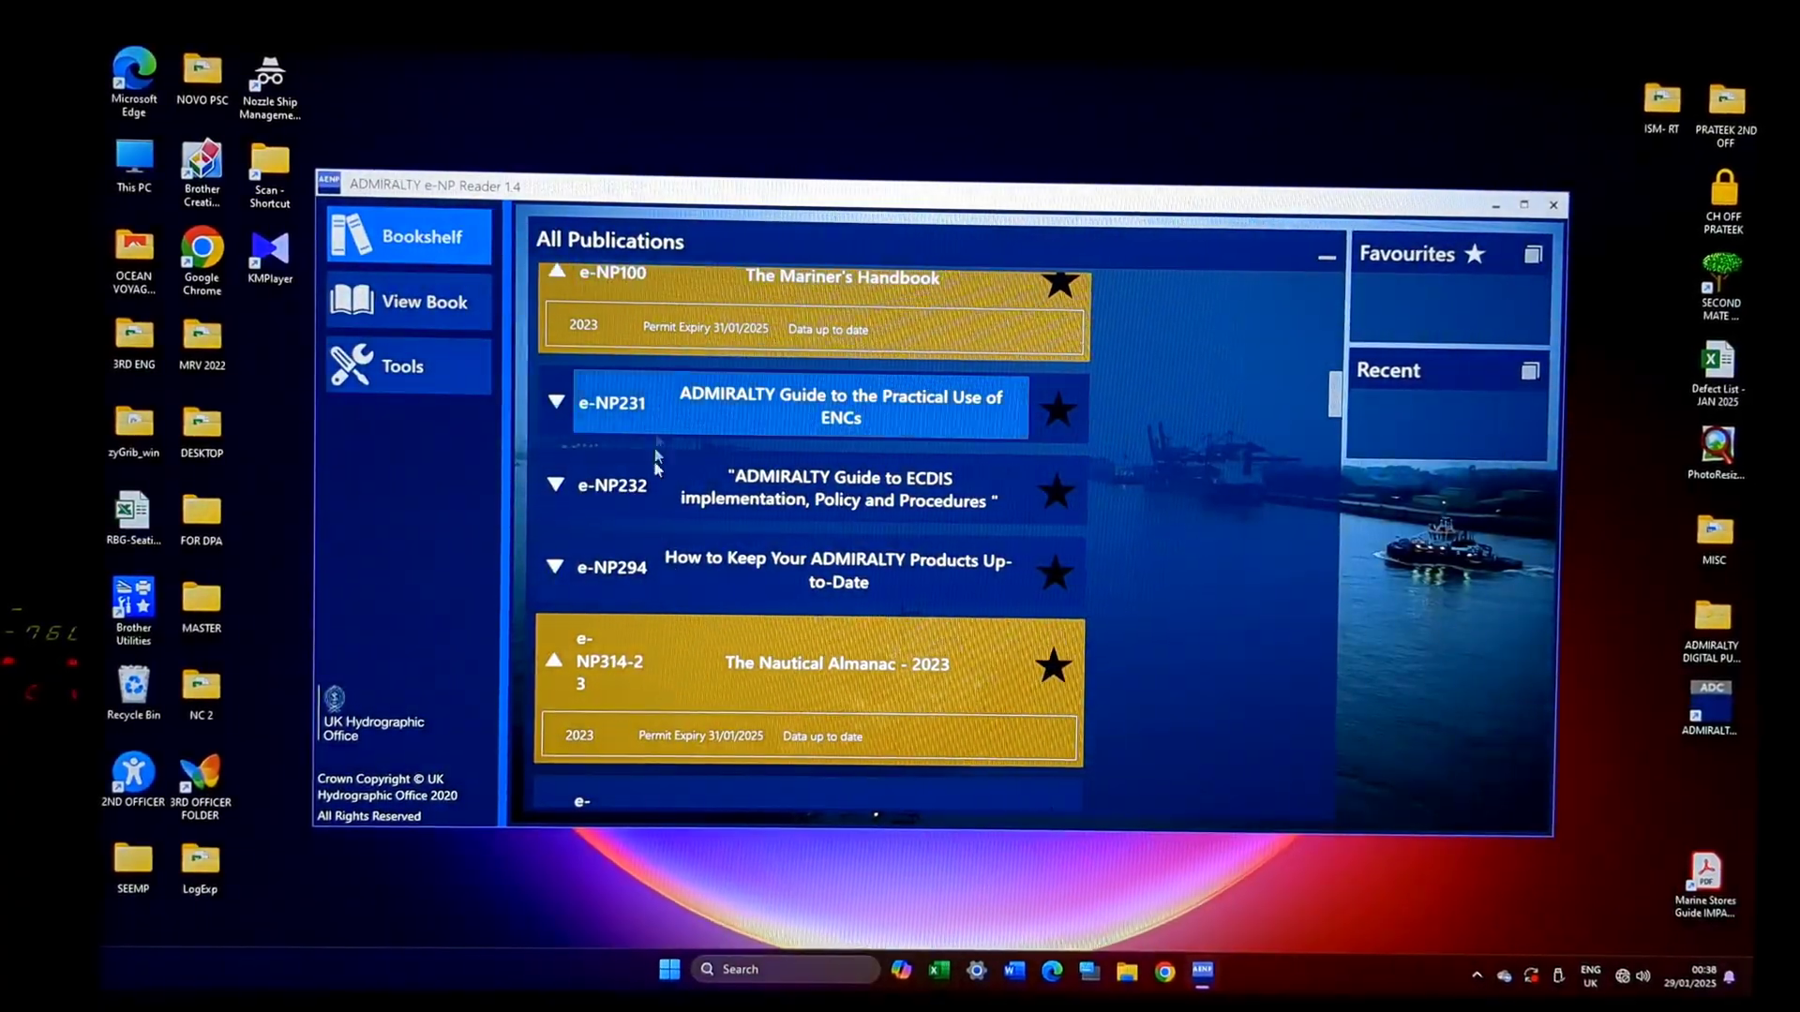
left_click(417, 301)
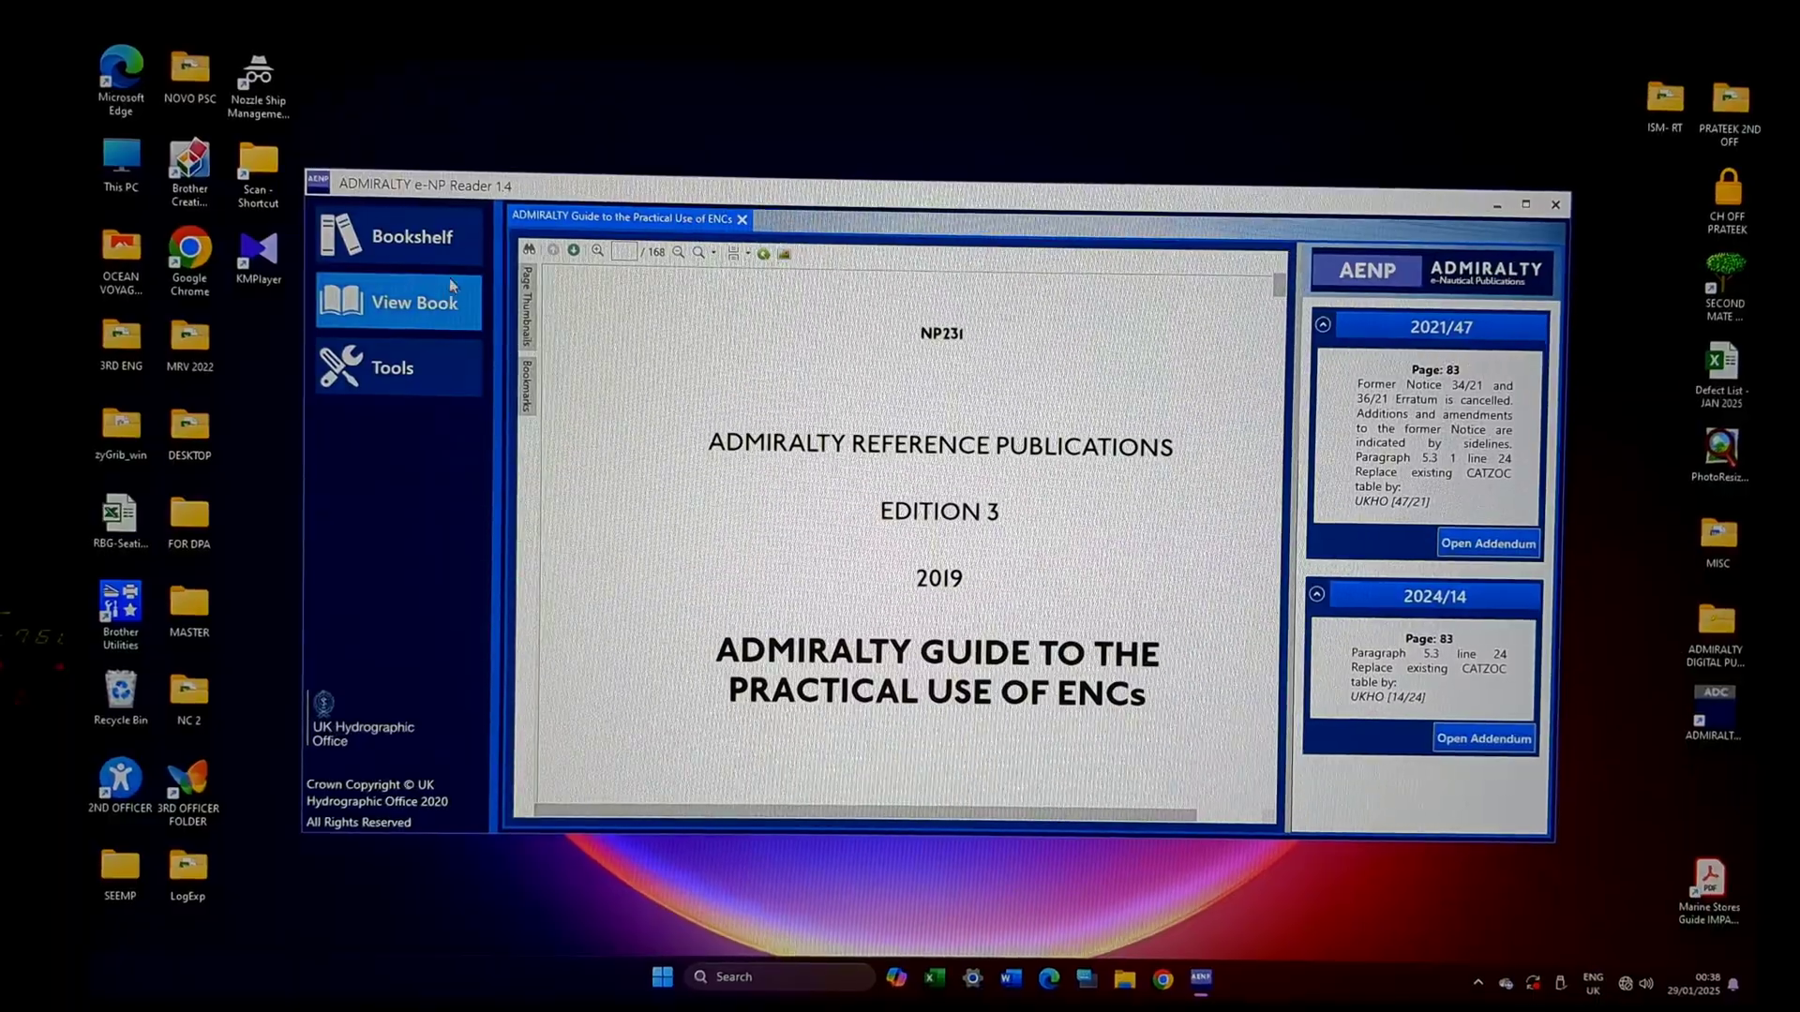
left_click(411, 236)
scroll(796, 472, "up", 3)
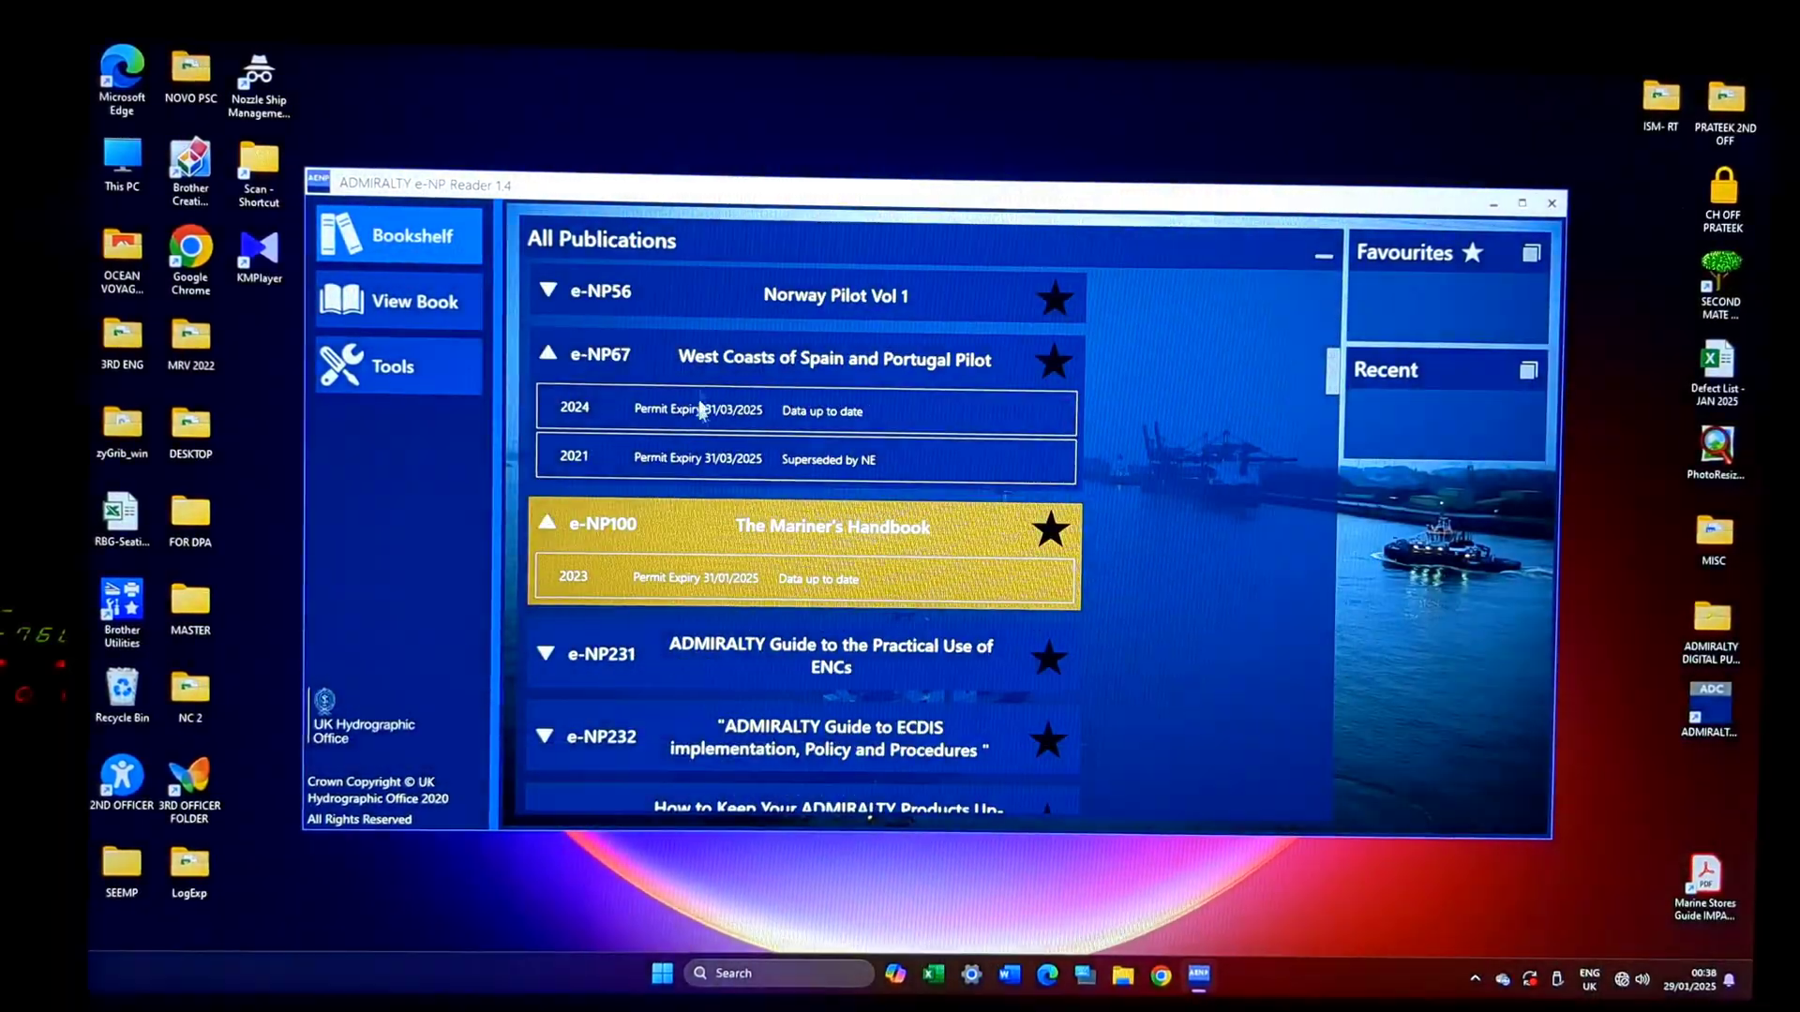
Step: Open Norway Pilot Vol 1 in its own tab, then switch back to the ENC guide tab
double_click(796, 288)
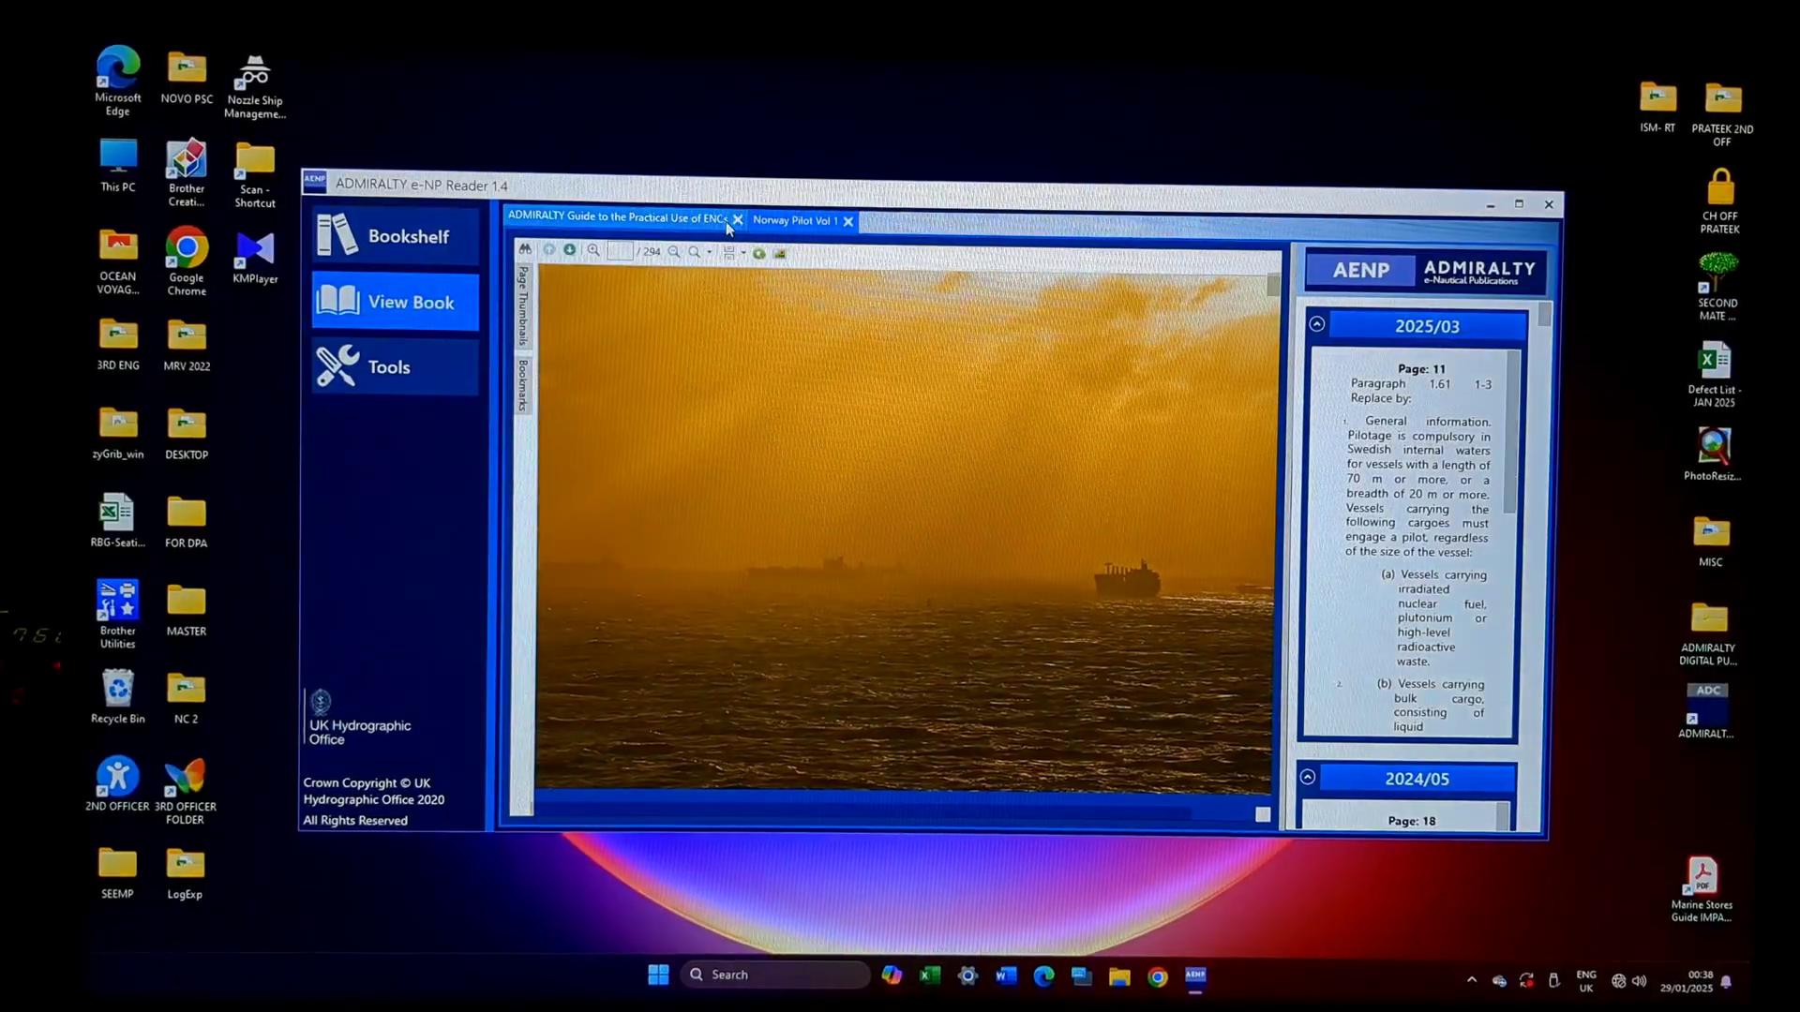
left_click(626, 221)
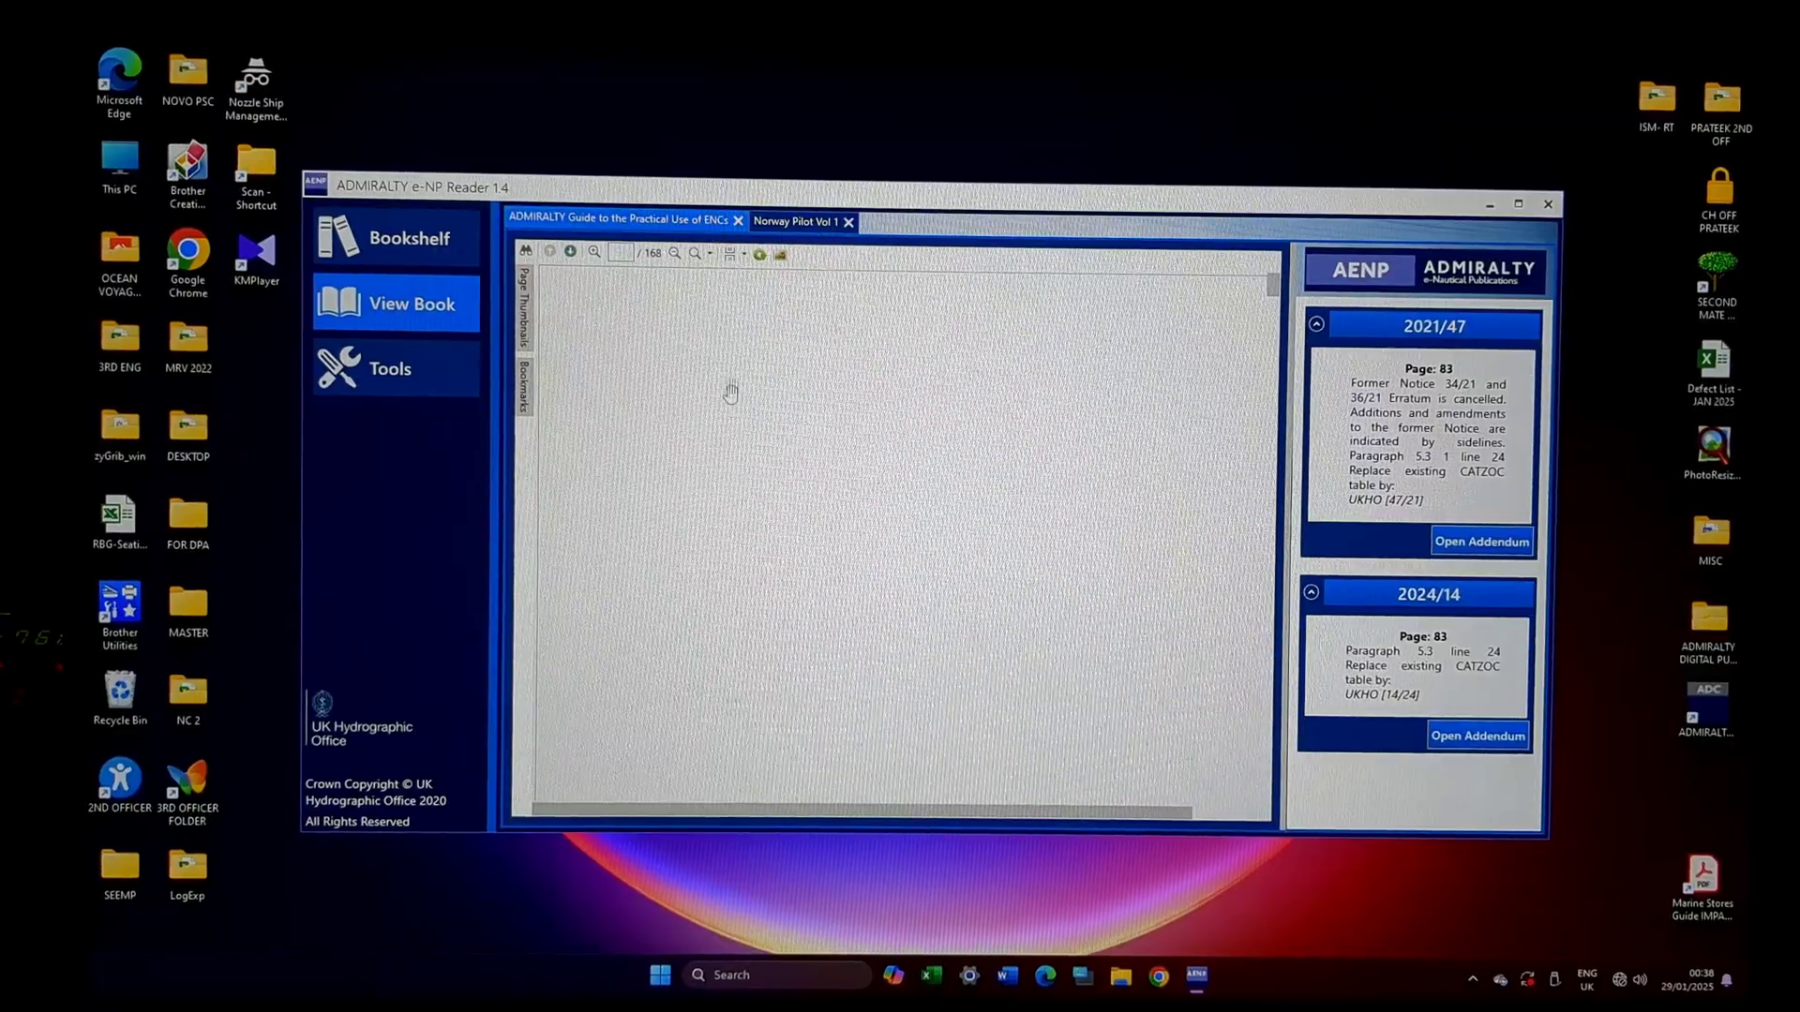
Step: Return to the All Publications list and select the Channel Pilot entry
left_click(409, 238)
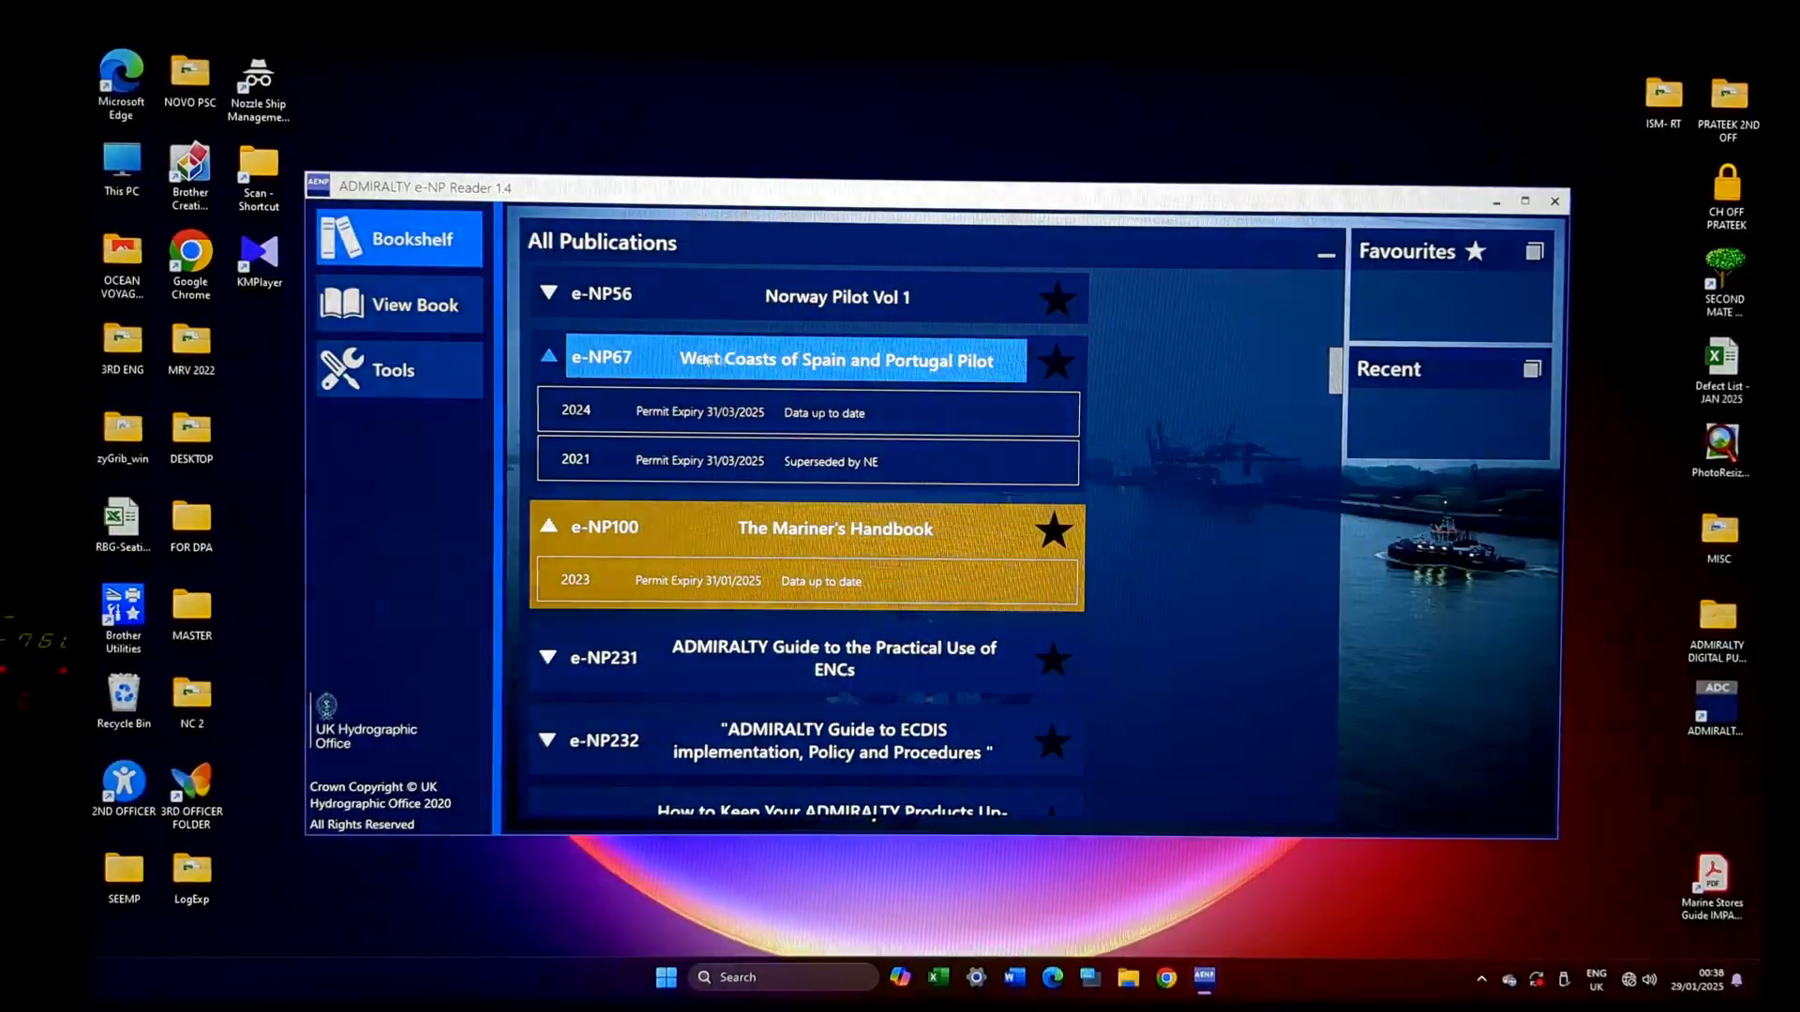
scroll(959, 513, "up", 4)
scroll(959, 512, "up", 3)
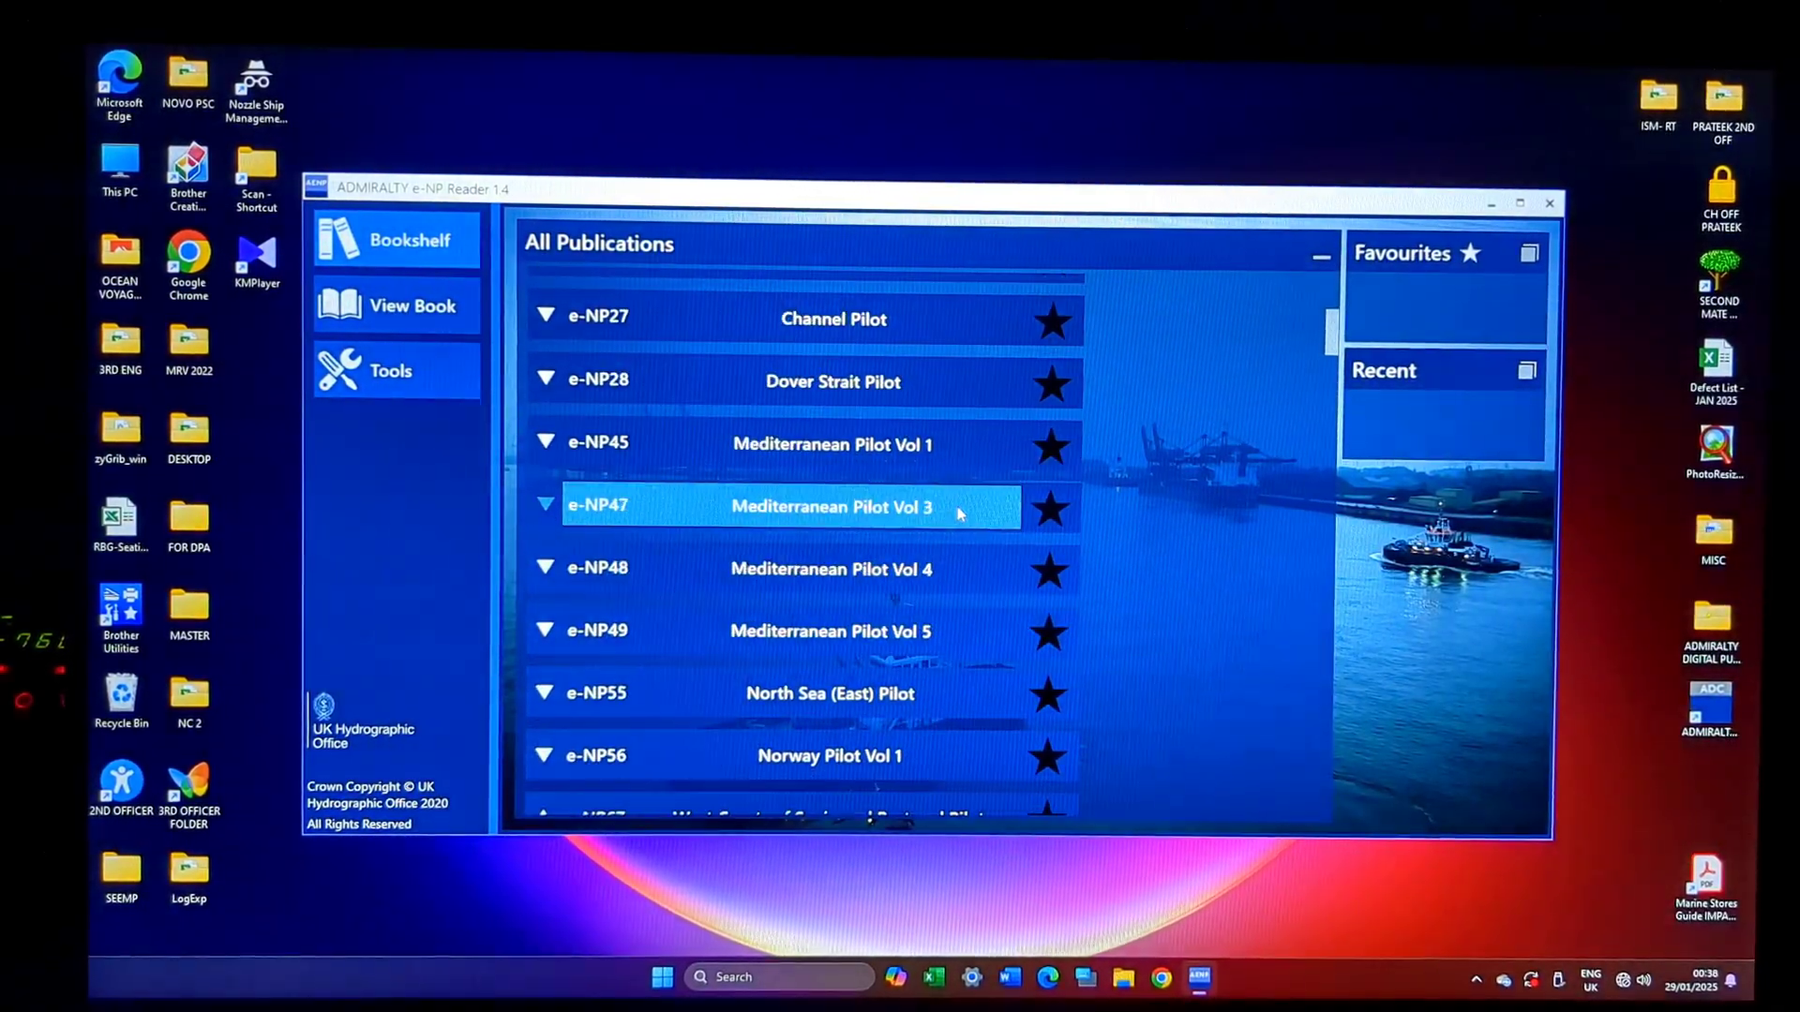
scroll(900, 523, "up", 1)
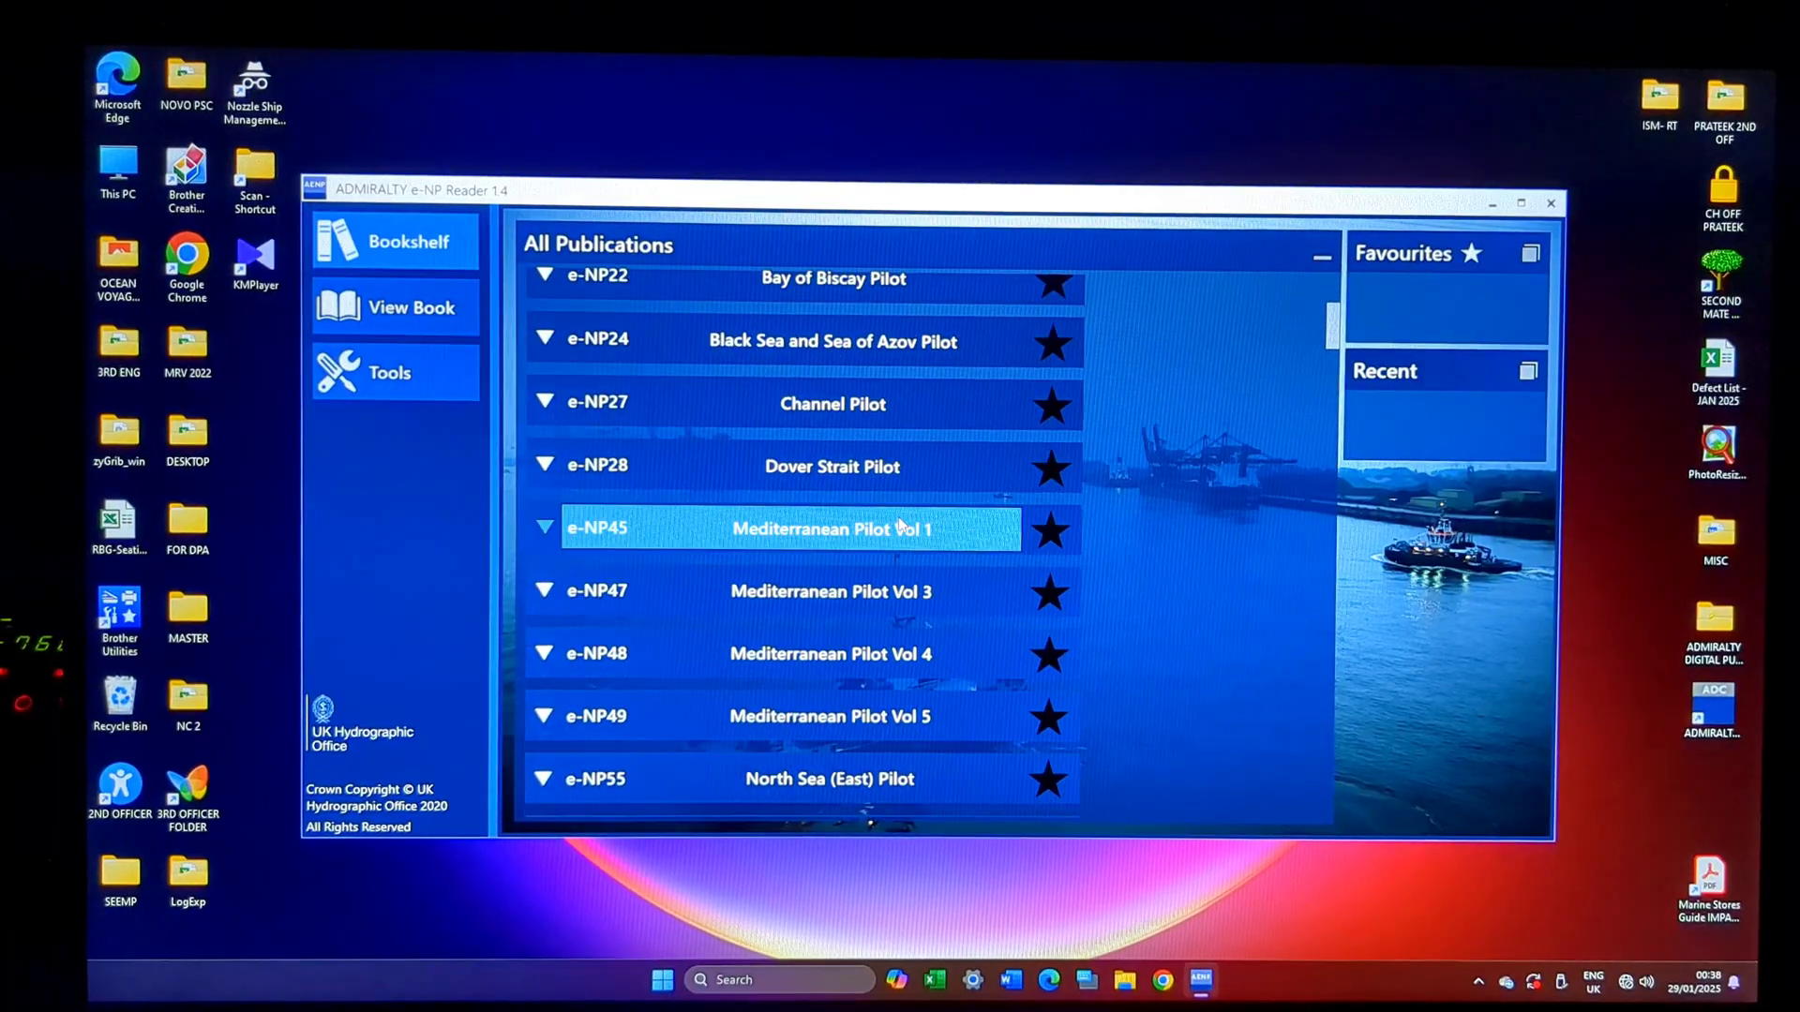
scroll(900, 523, "up", 1)
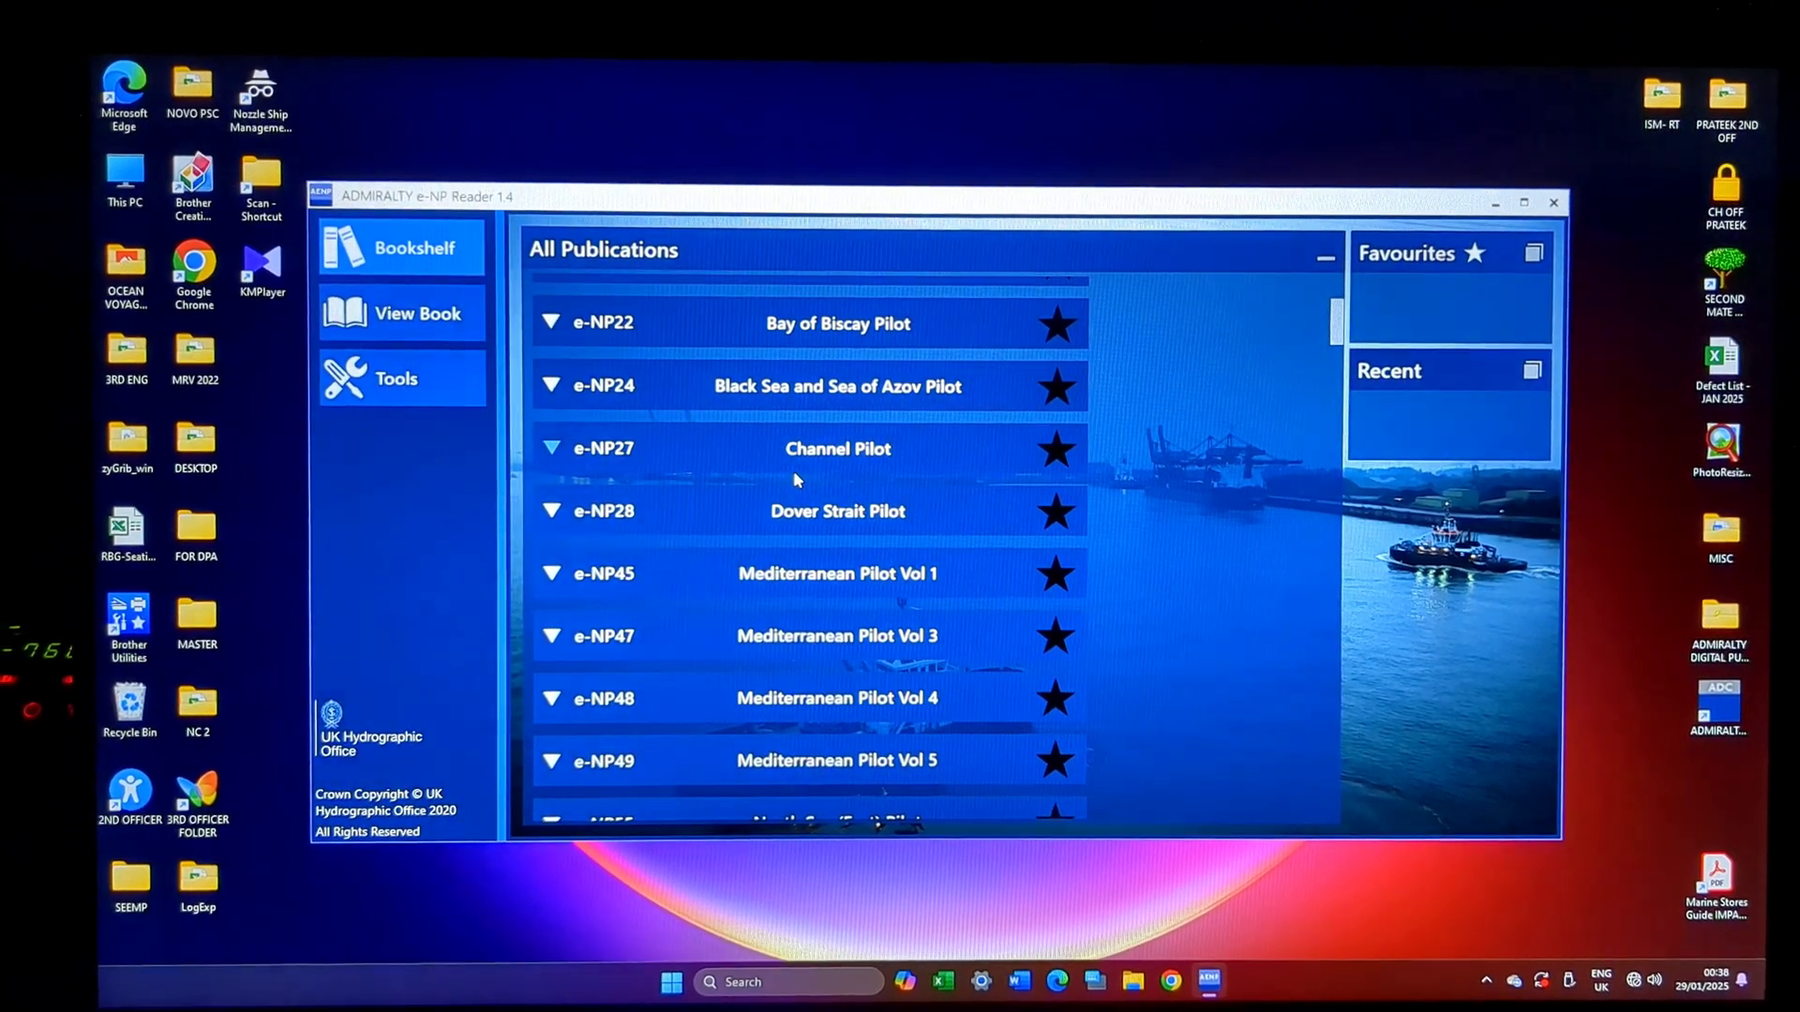
left_click(646, 439)
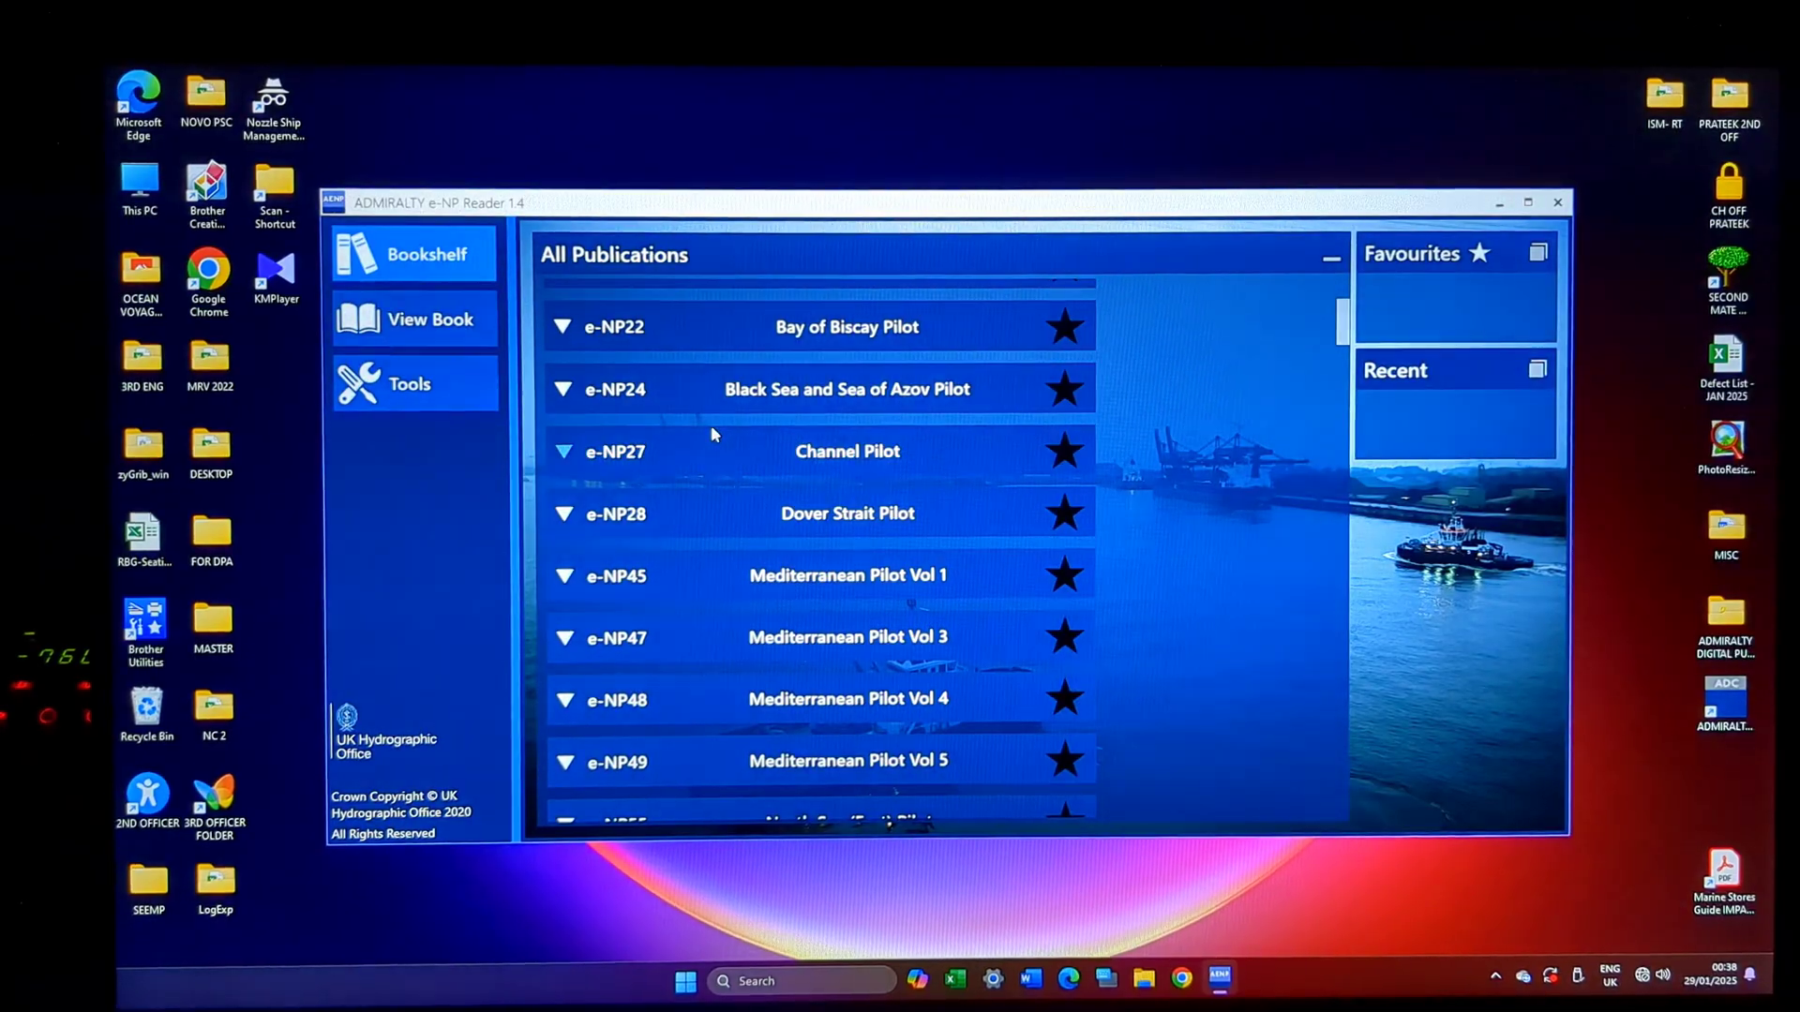
scroll(711, 424, "up", 1)
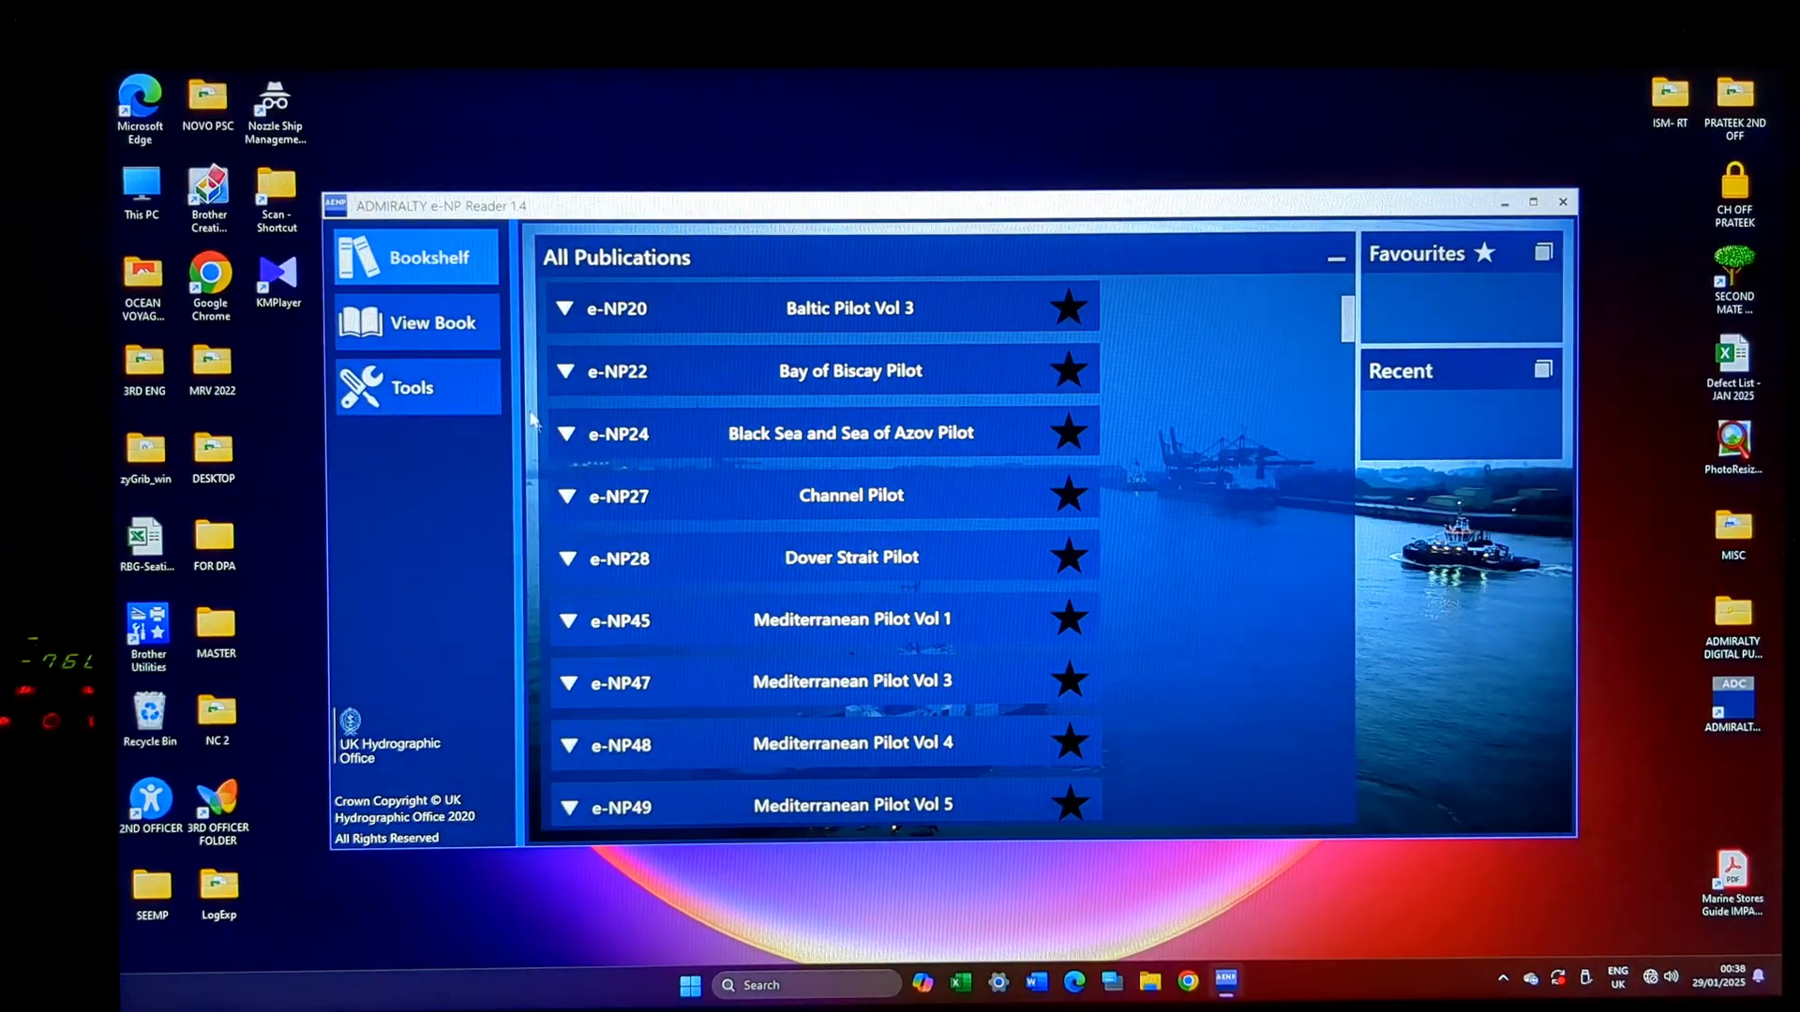
scroll(795, 487, "up", 4)
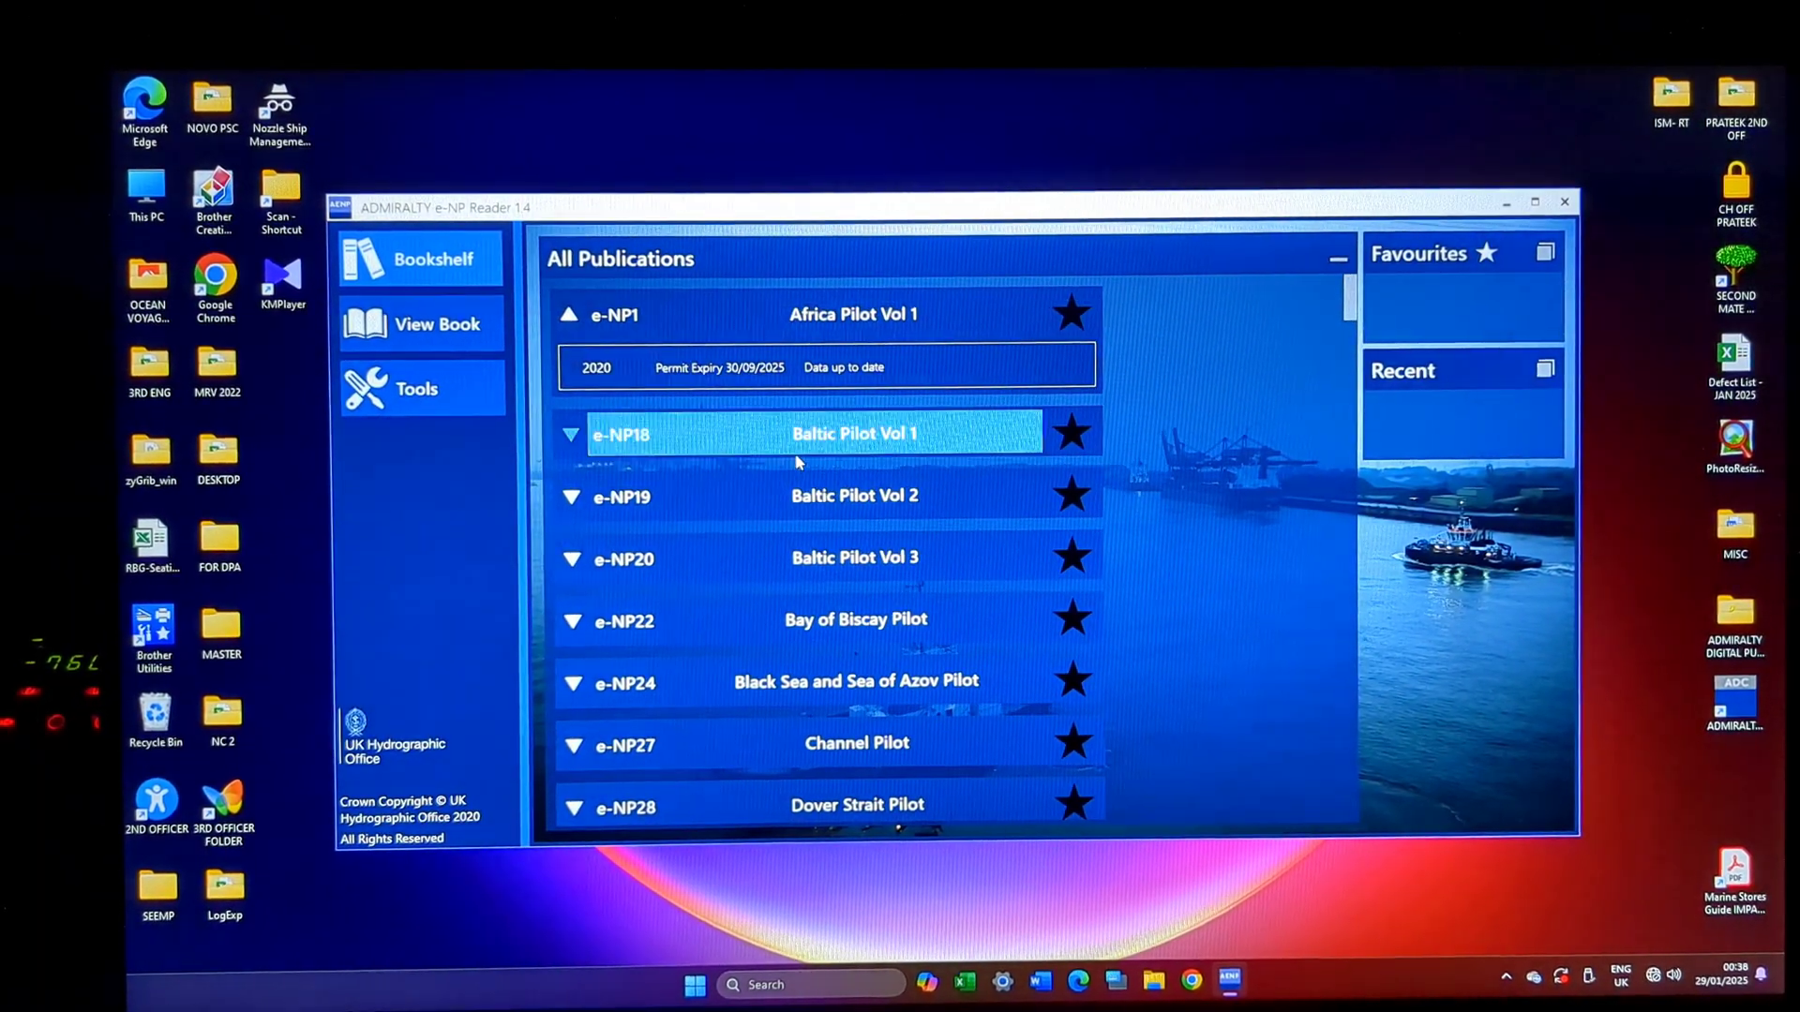
scroll(798, 461, "down", 1)
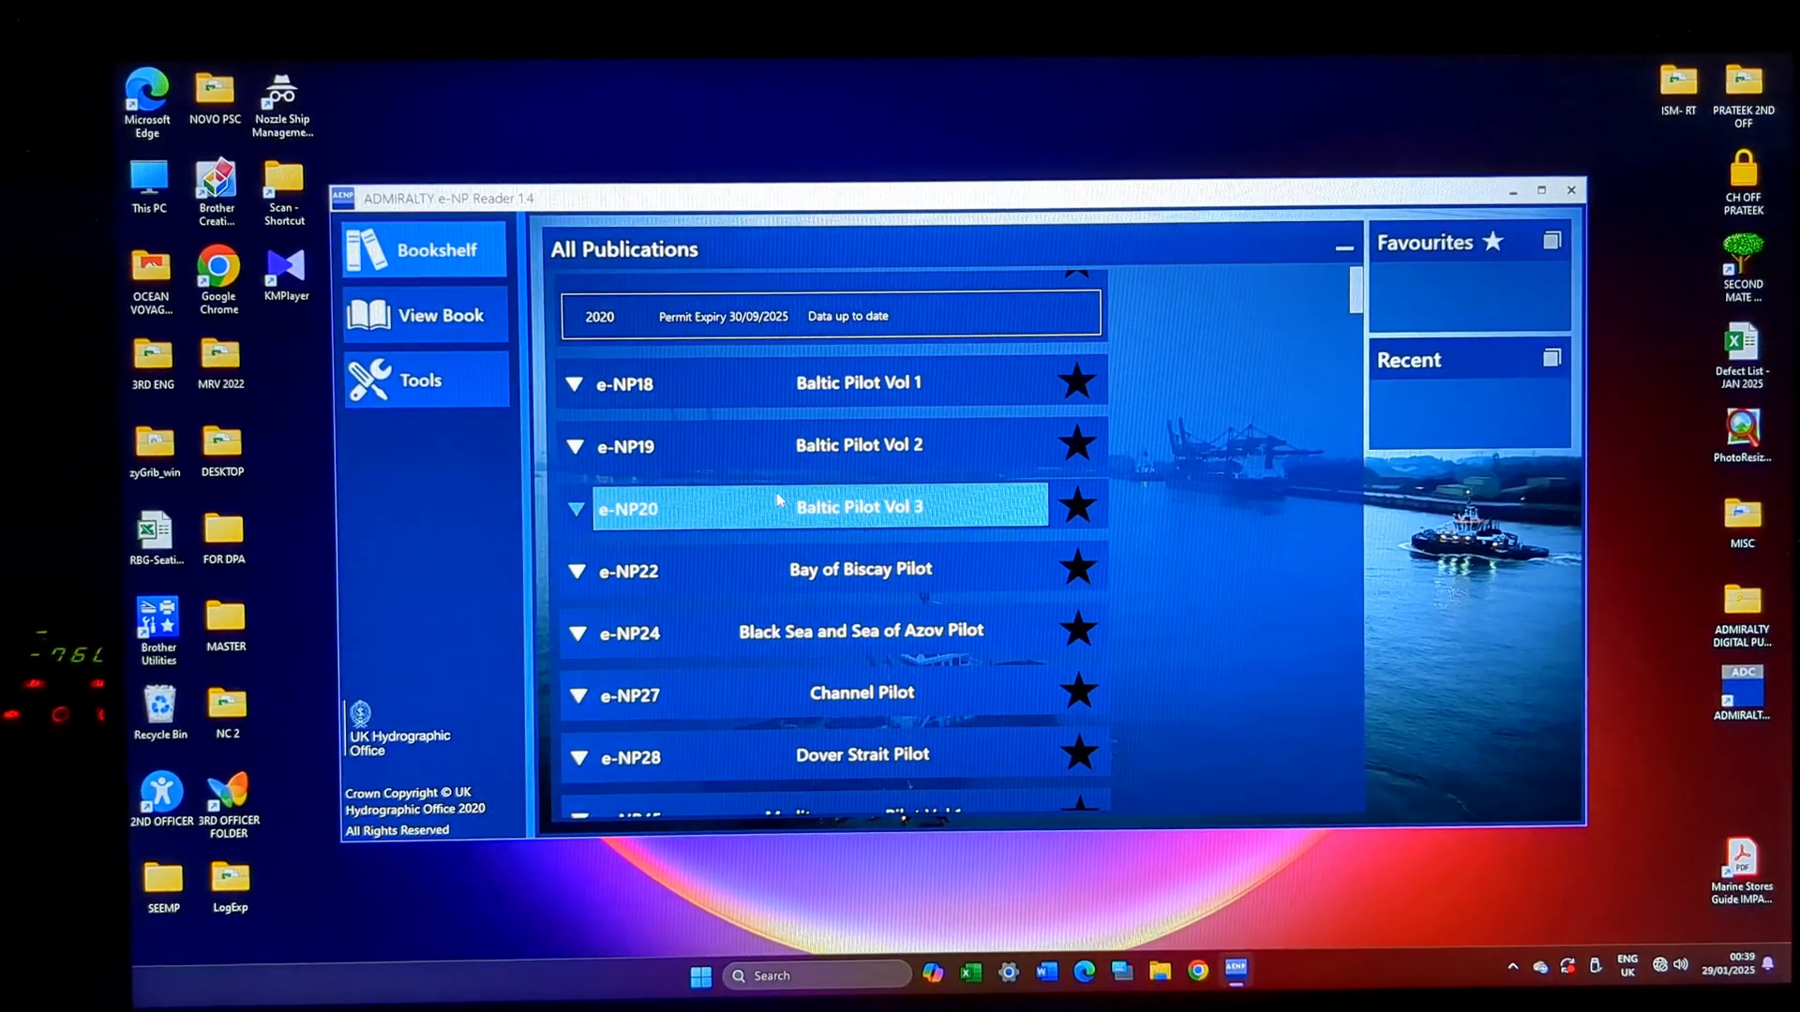
scroll(779, 501, "down", 1)
scroll(787, 452, "down", 2)
scroll(726, 521, "down", 1)
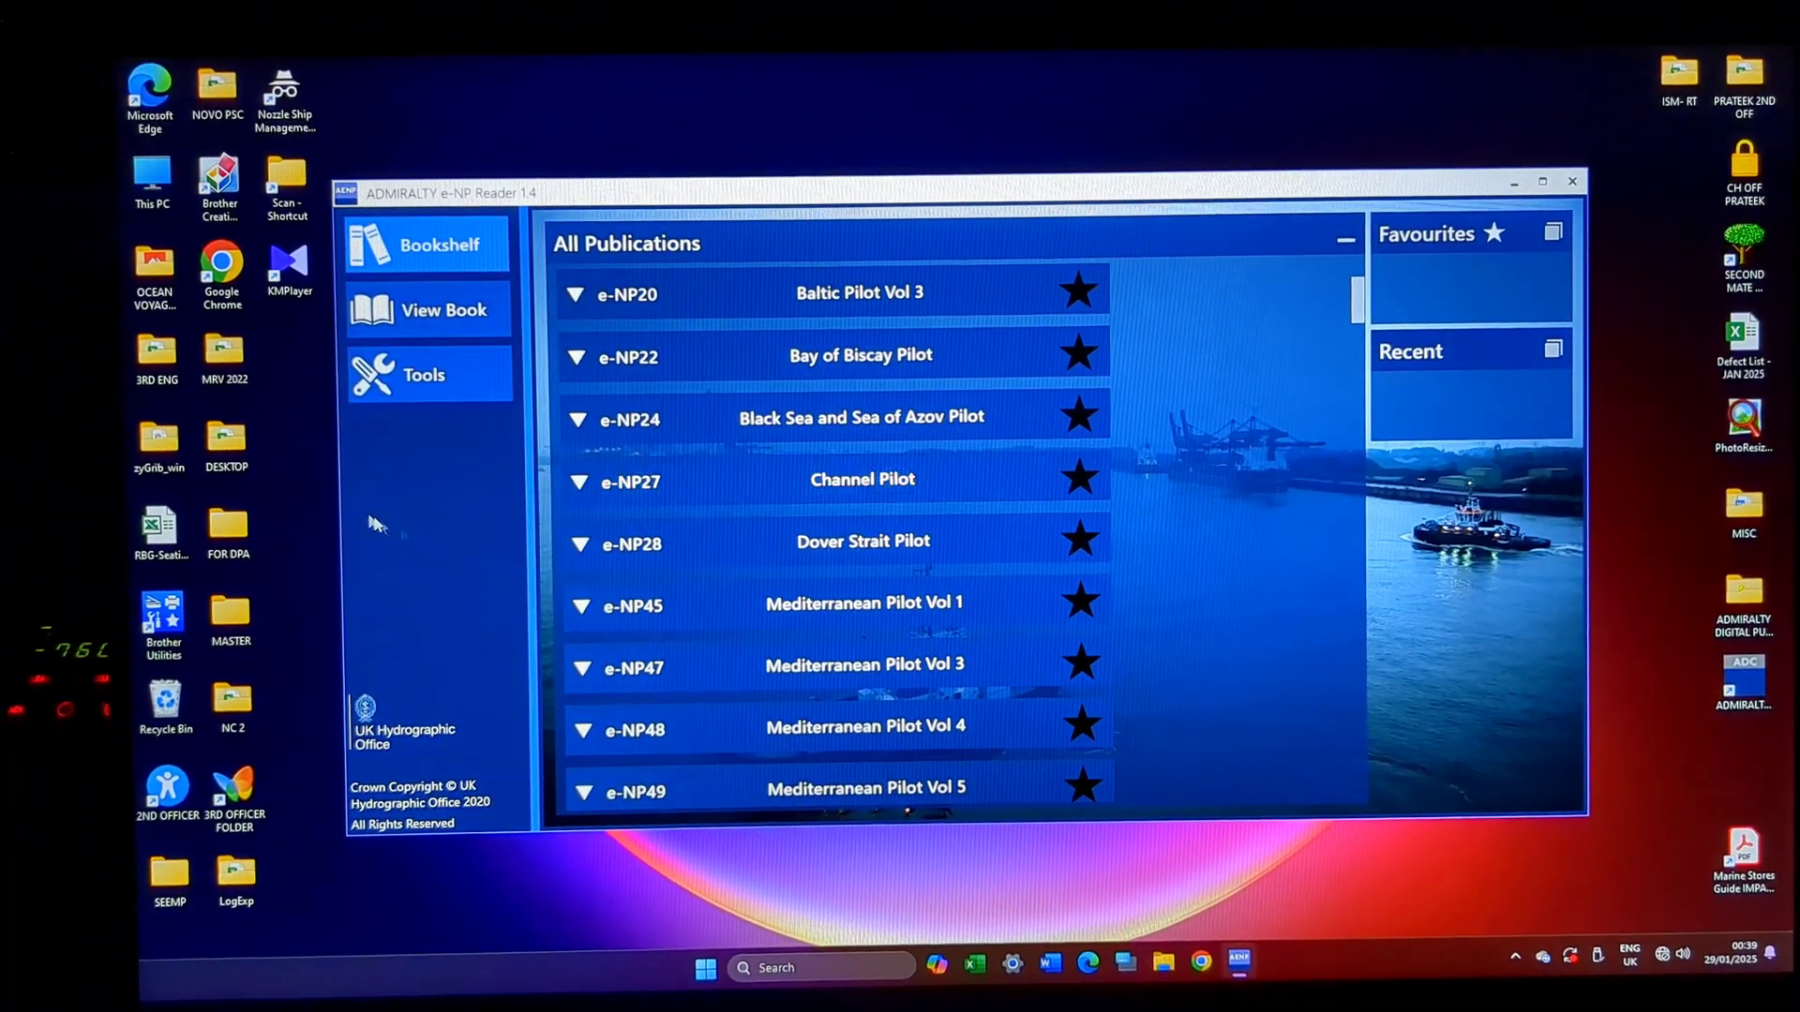
scroll(728, 514, "down", 3)
scroll(714, 454, "down", 2)
scroll(710, 451, "down", 2)
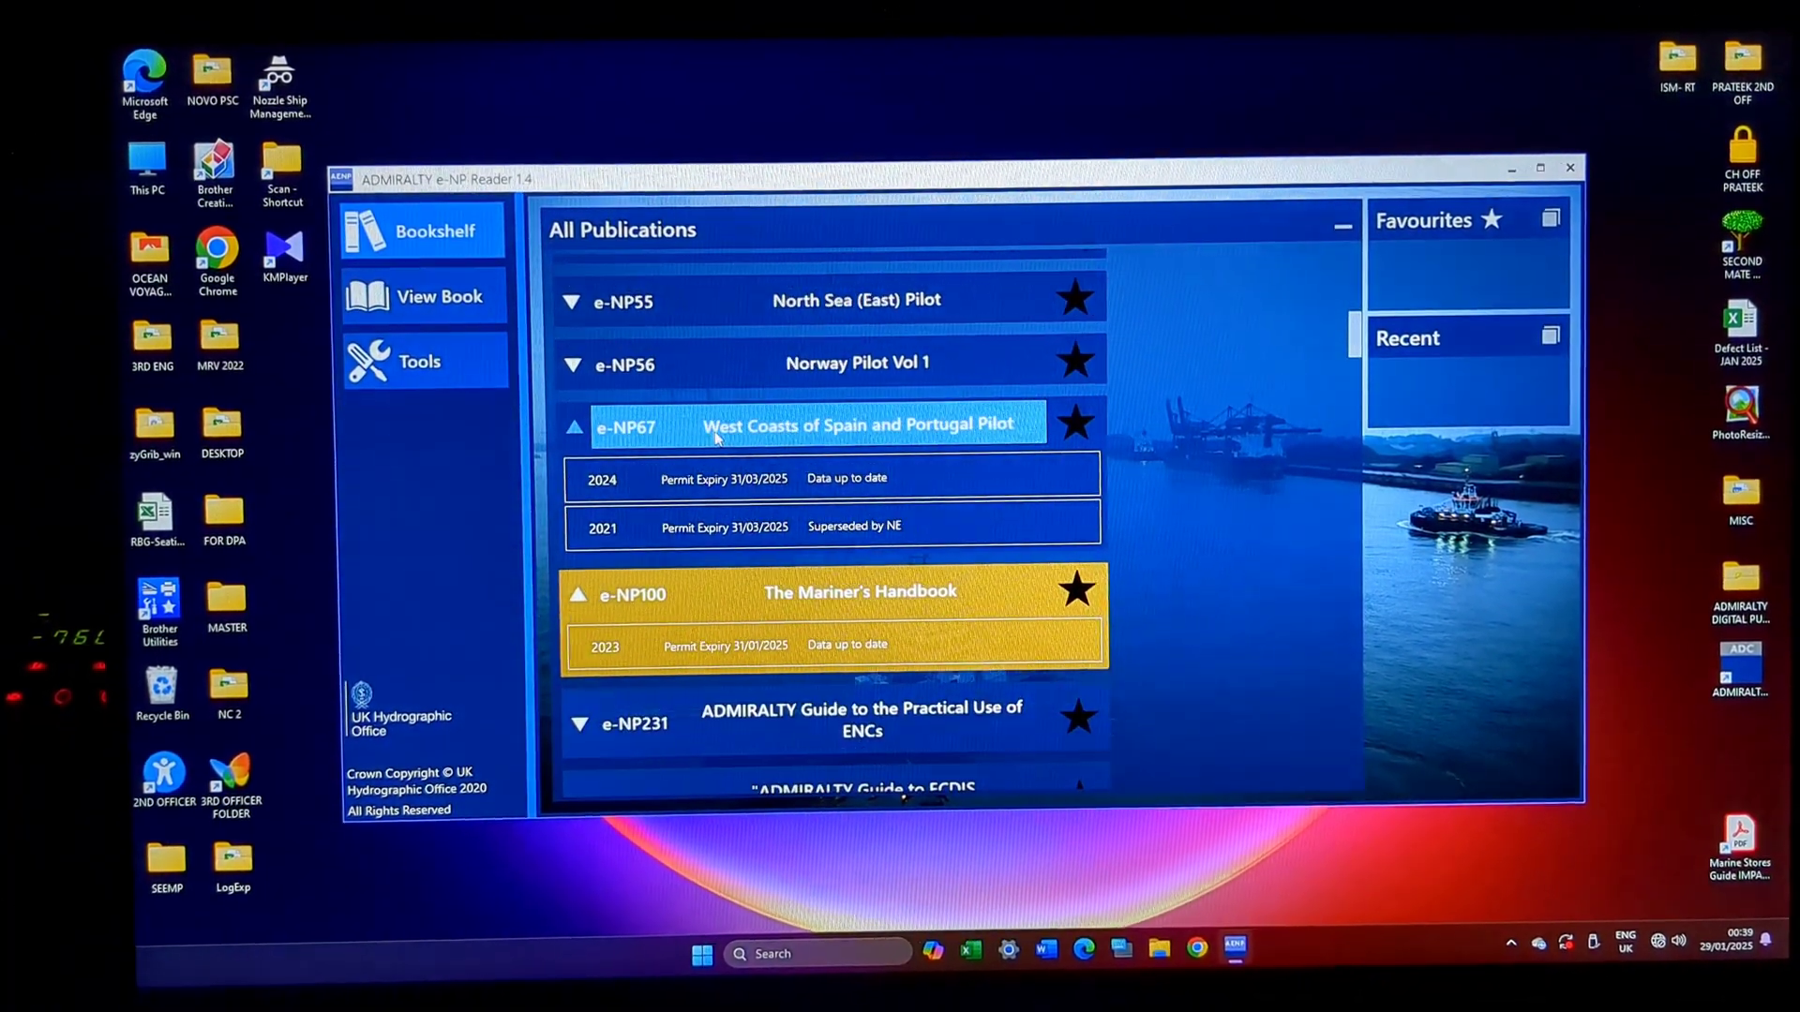
scroll(708, 457, "down", 2)
scroll(708, 464, "down", 2)
scroll(731, 458, "down", 1)
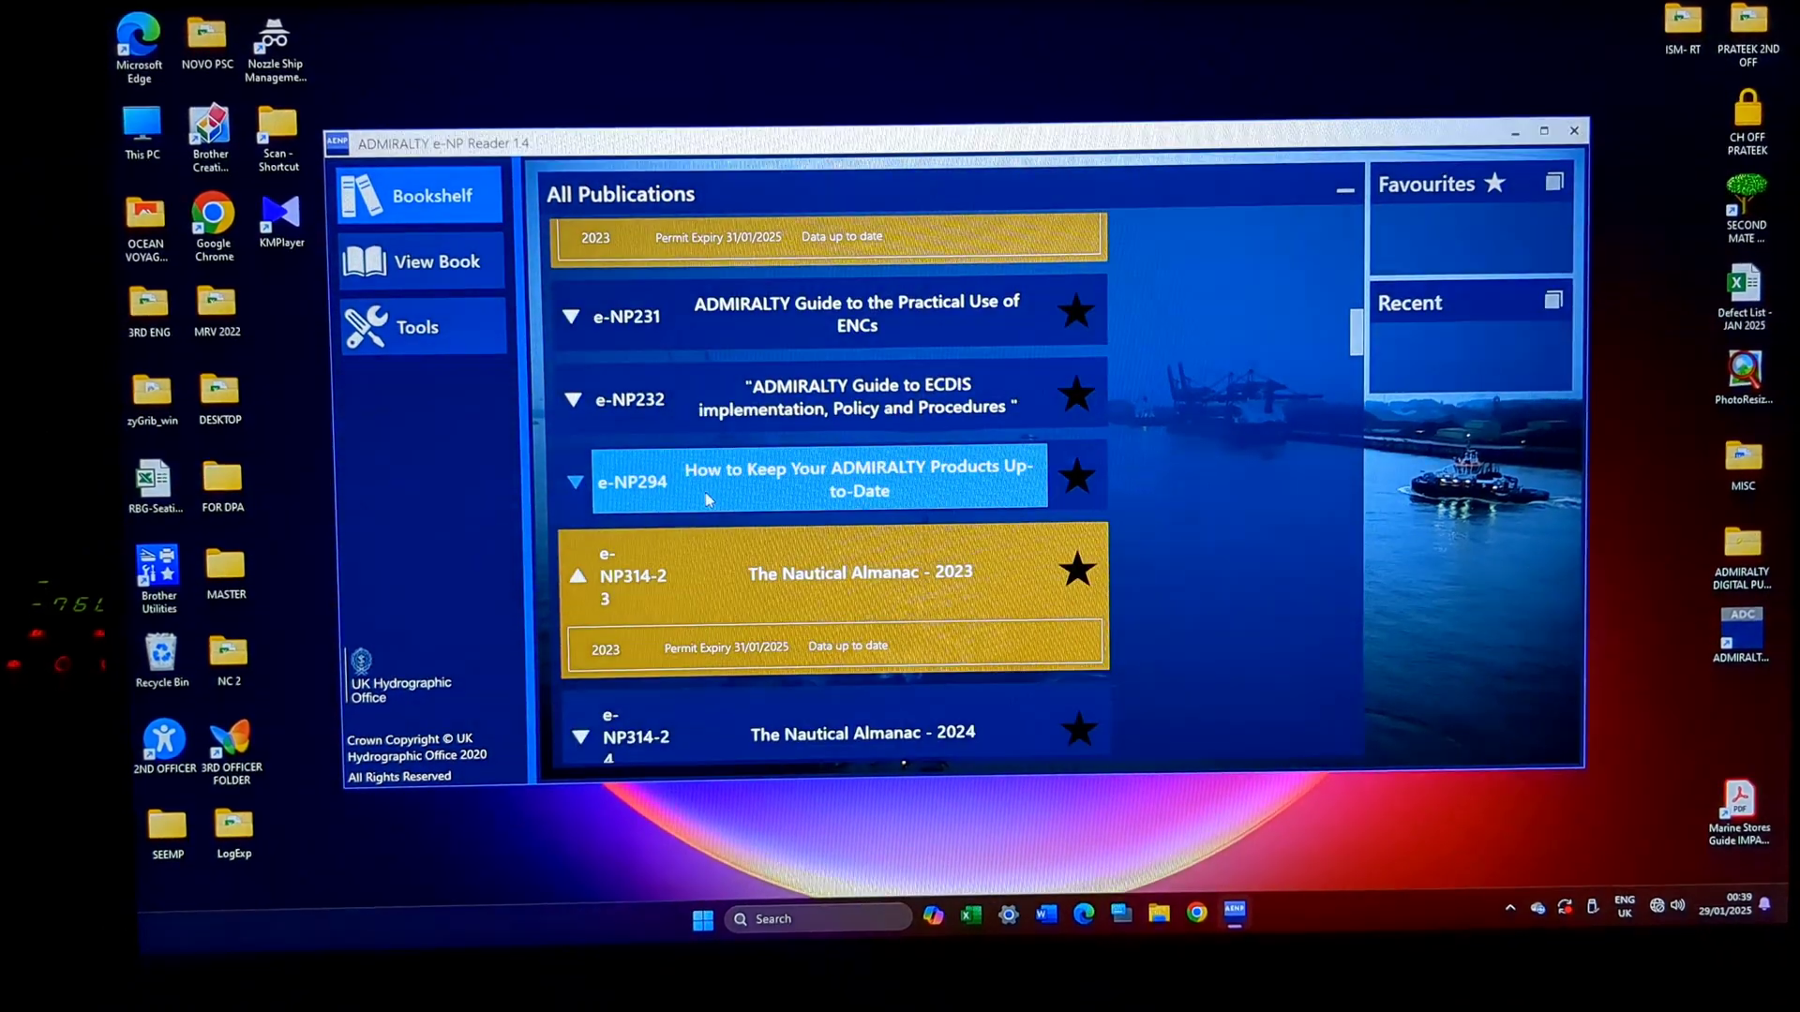
scroll(707, 421, "down", 1)
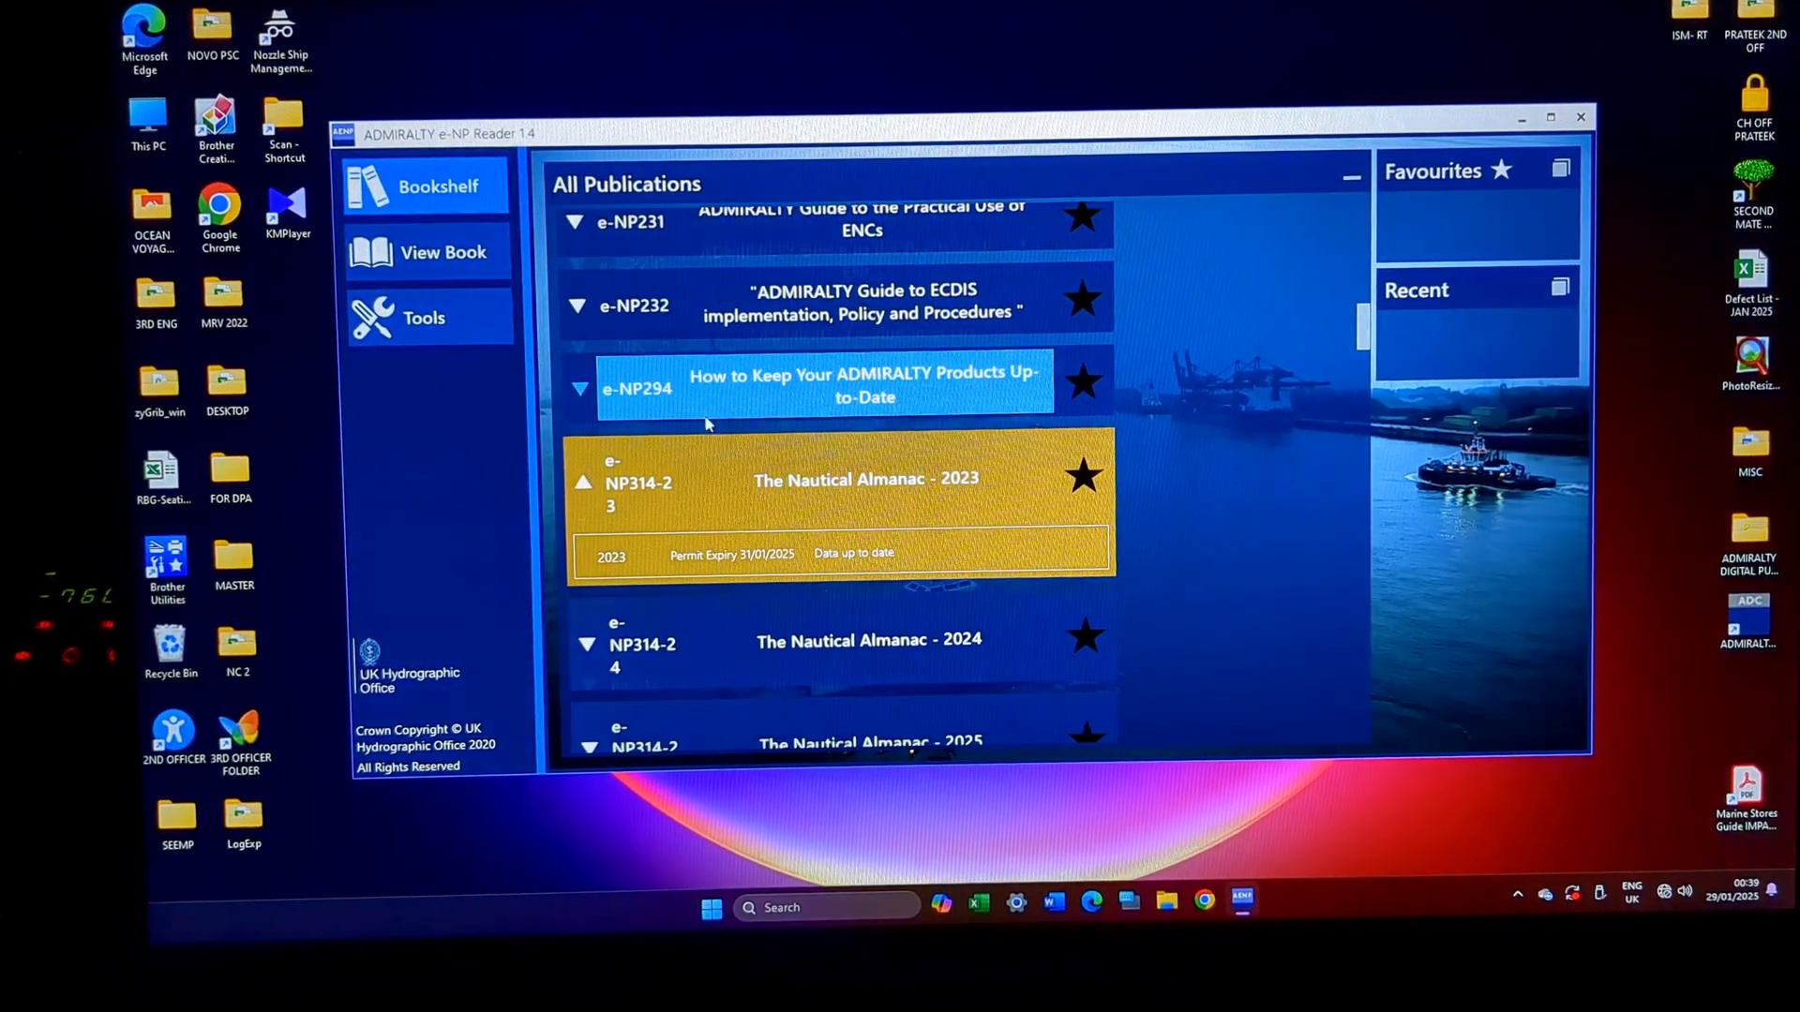
scroll(710, 426, "up", 1)
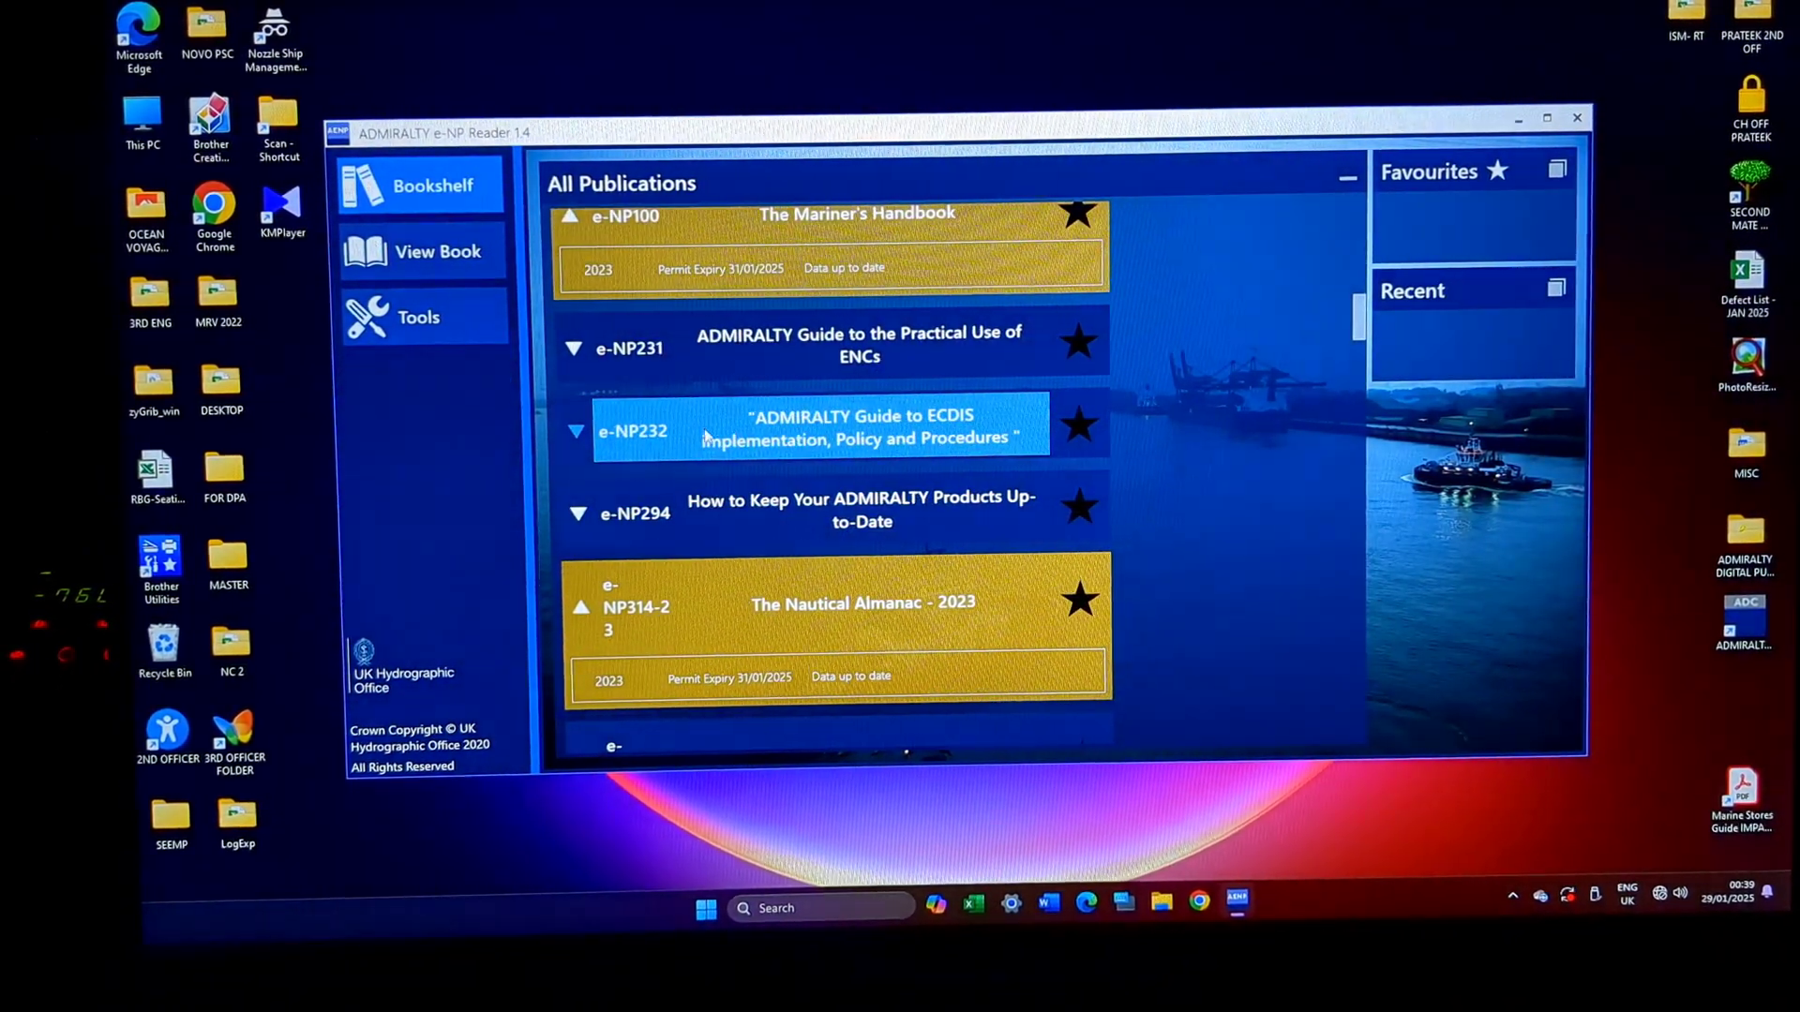
scroll(704, 439, "up", 1)
scroll(689, 409, "up", 2)
scroll(666, 355, "up", 1)
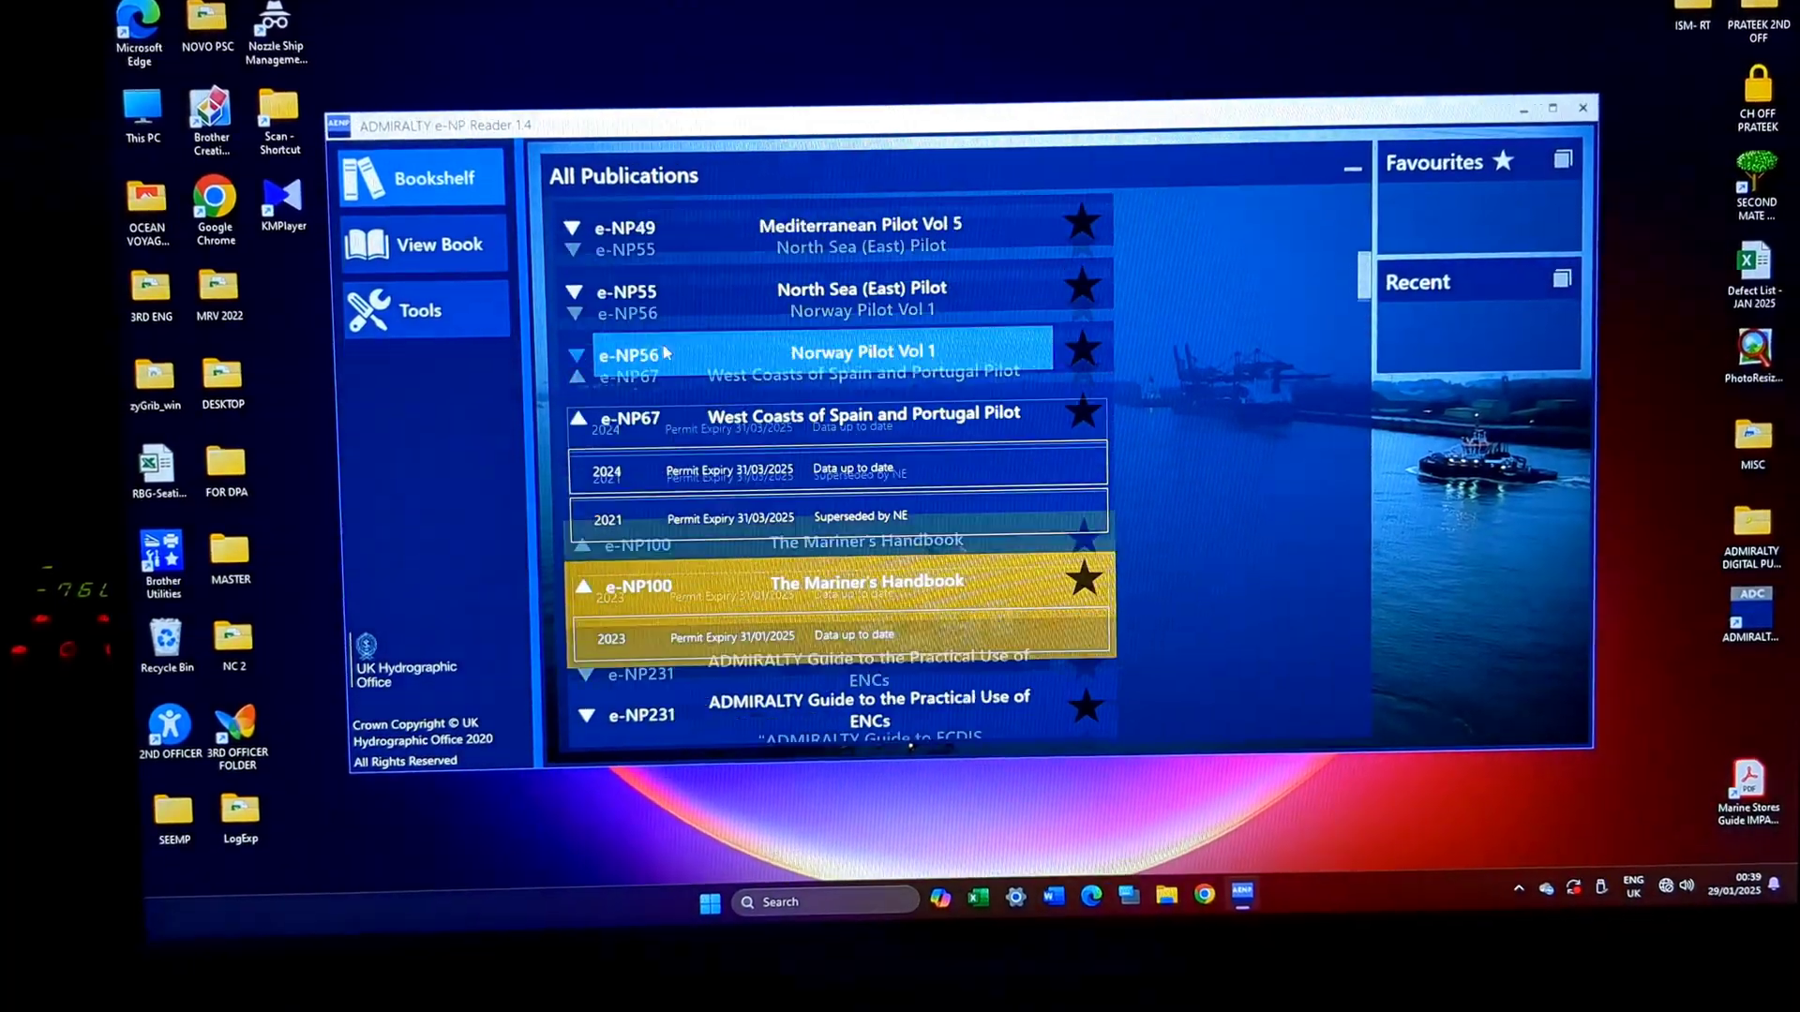
scroll(665, 355, "up", 2)
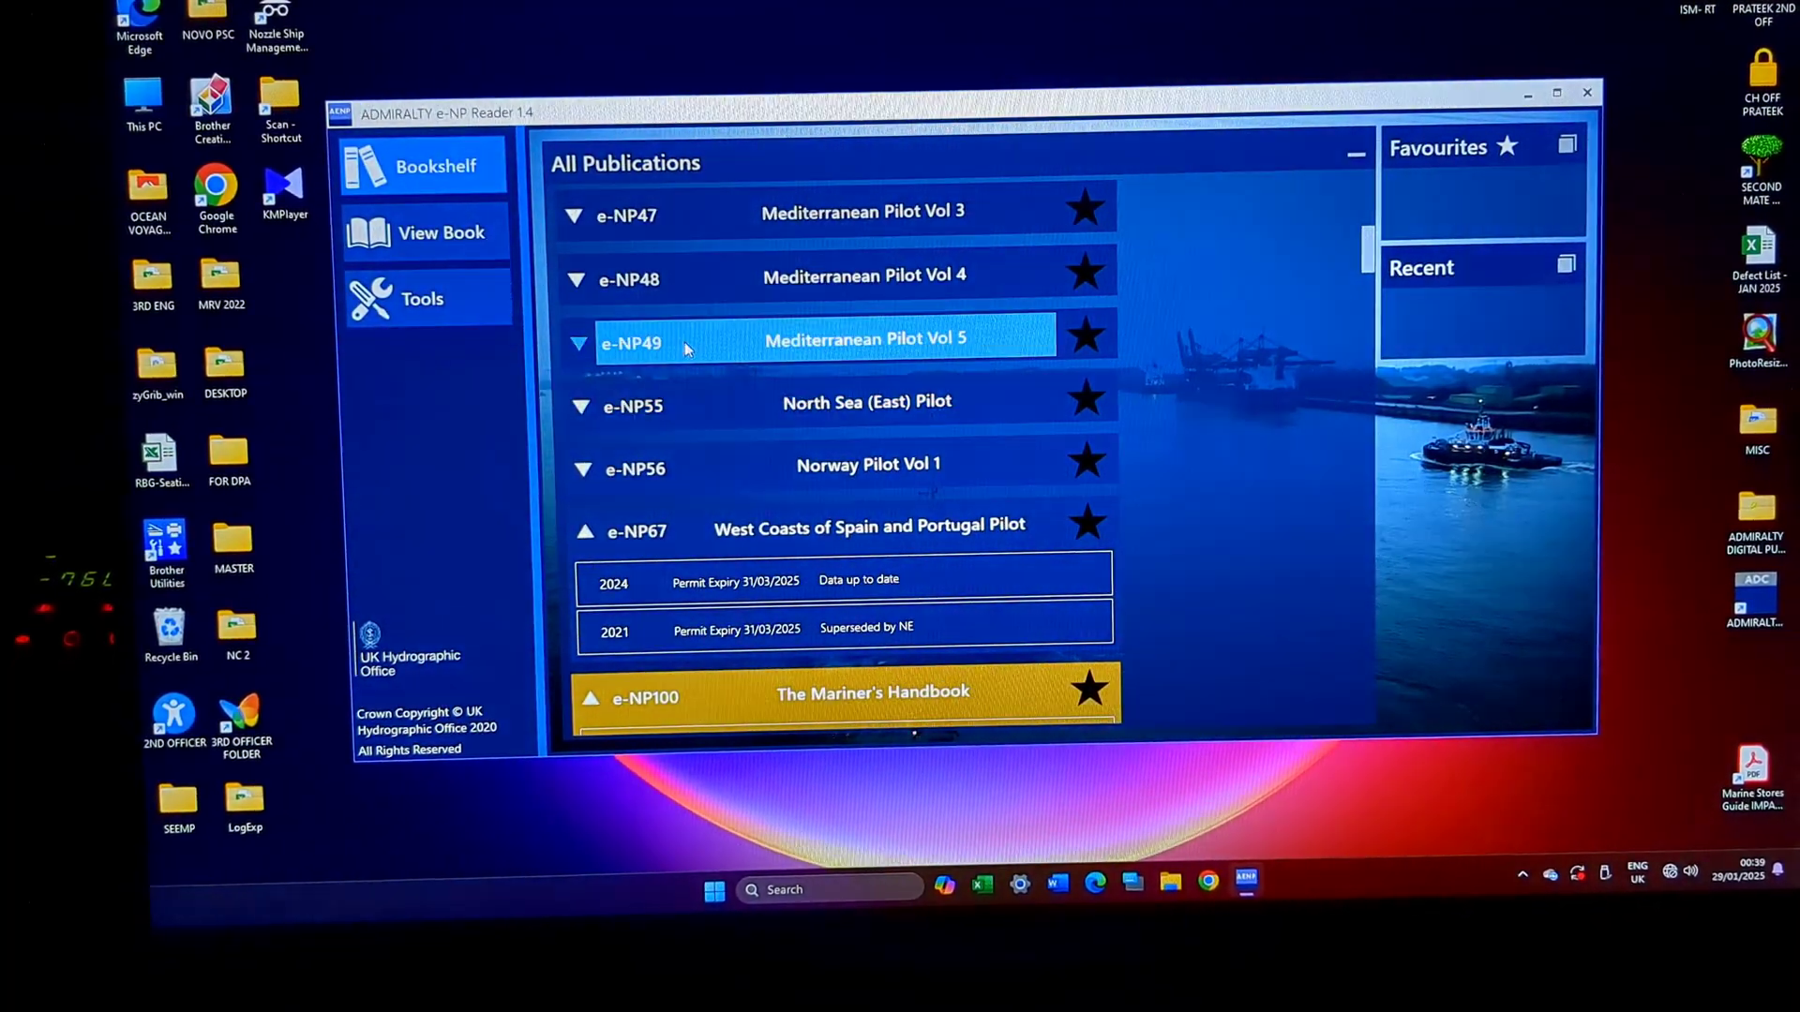
Step: Open Mediterranean Pilot Vol 5 (e-NP49) for reading
double_click(685, 343)
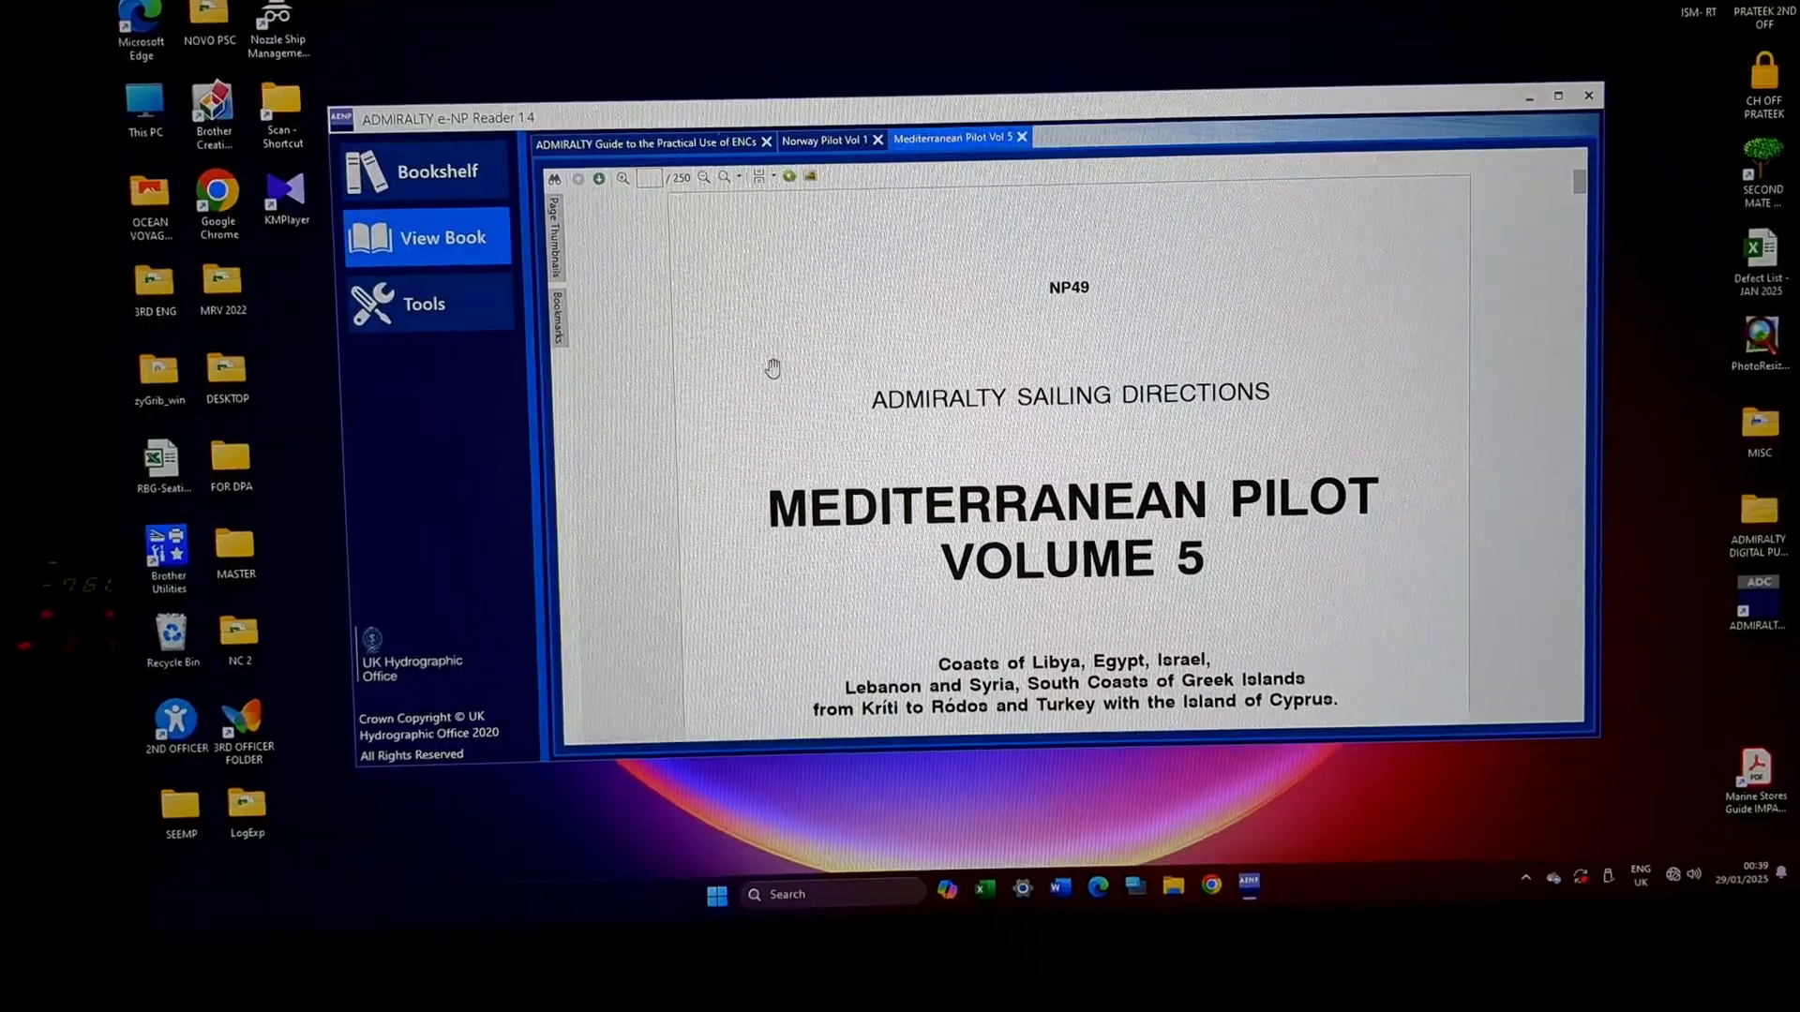
scroll(1035, 442, "down", 3)
scroll(899, 453, "down", 3)
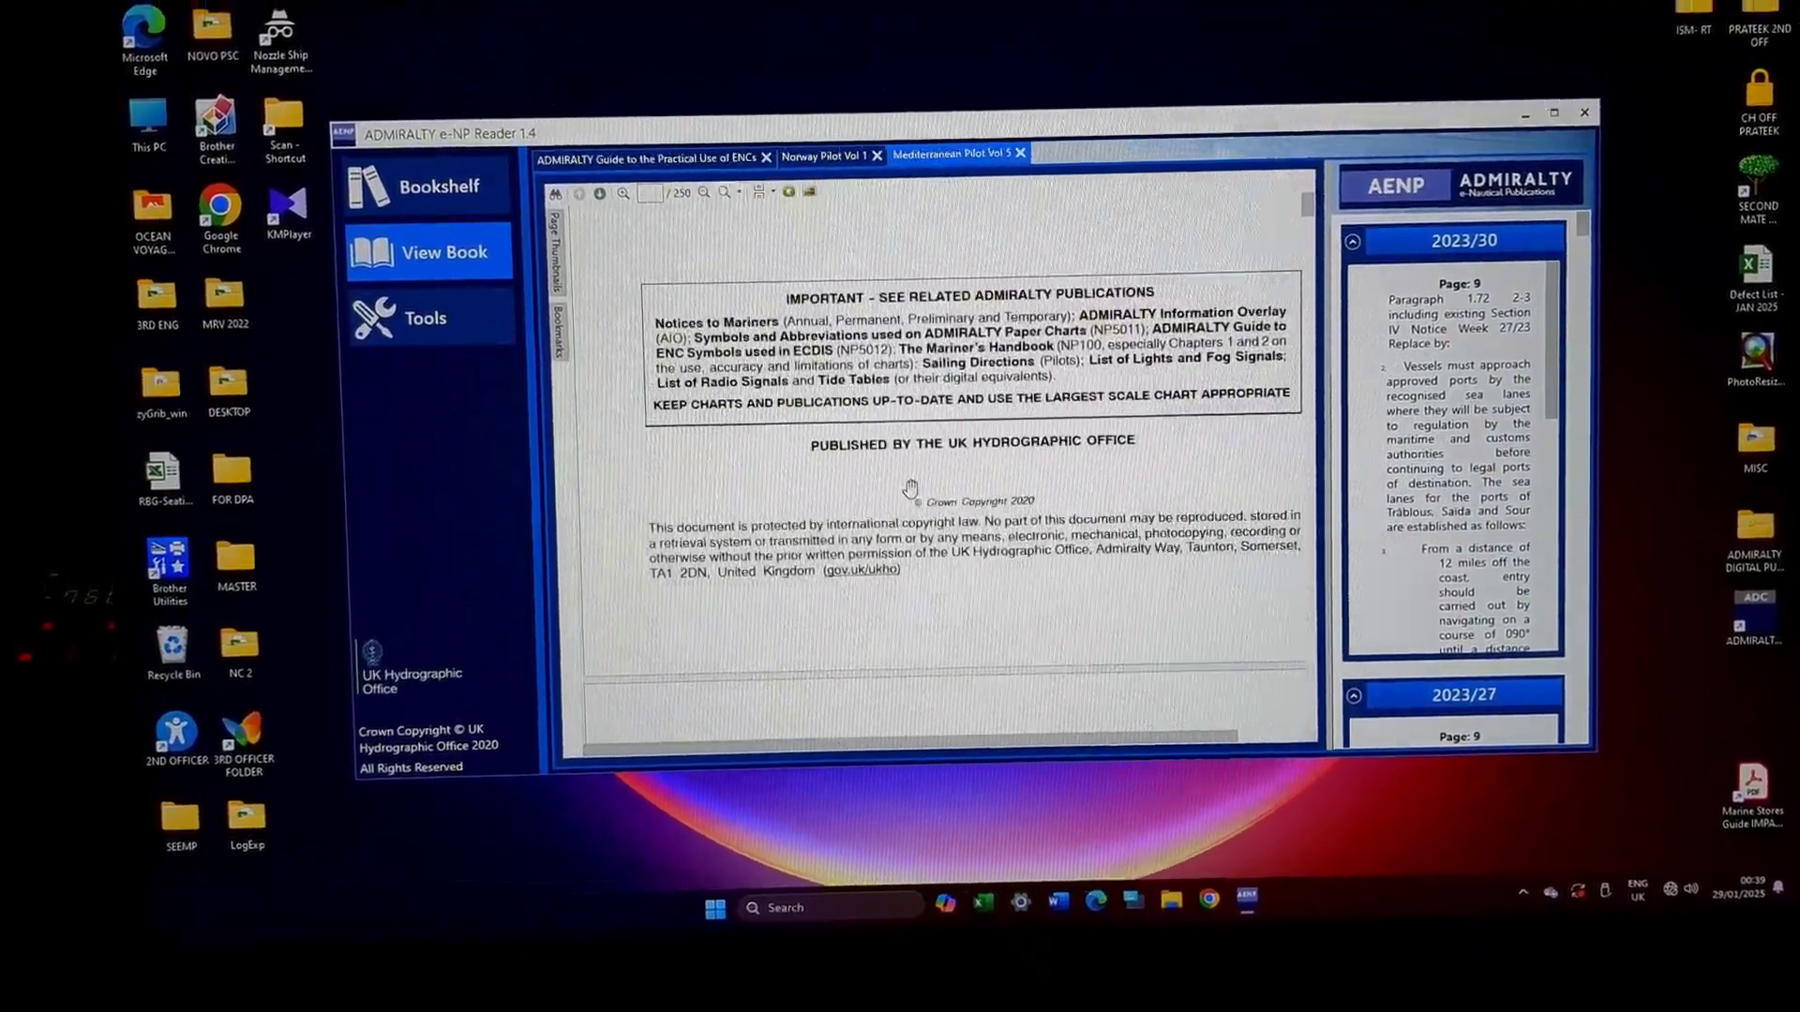
scroll(909, 491, "down", 3)
scroll(943, 514, "down", 3)
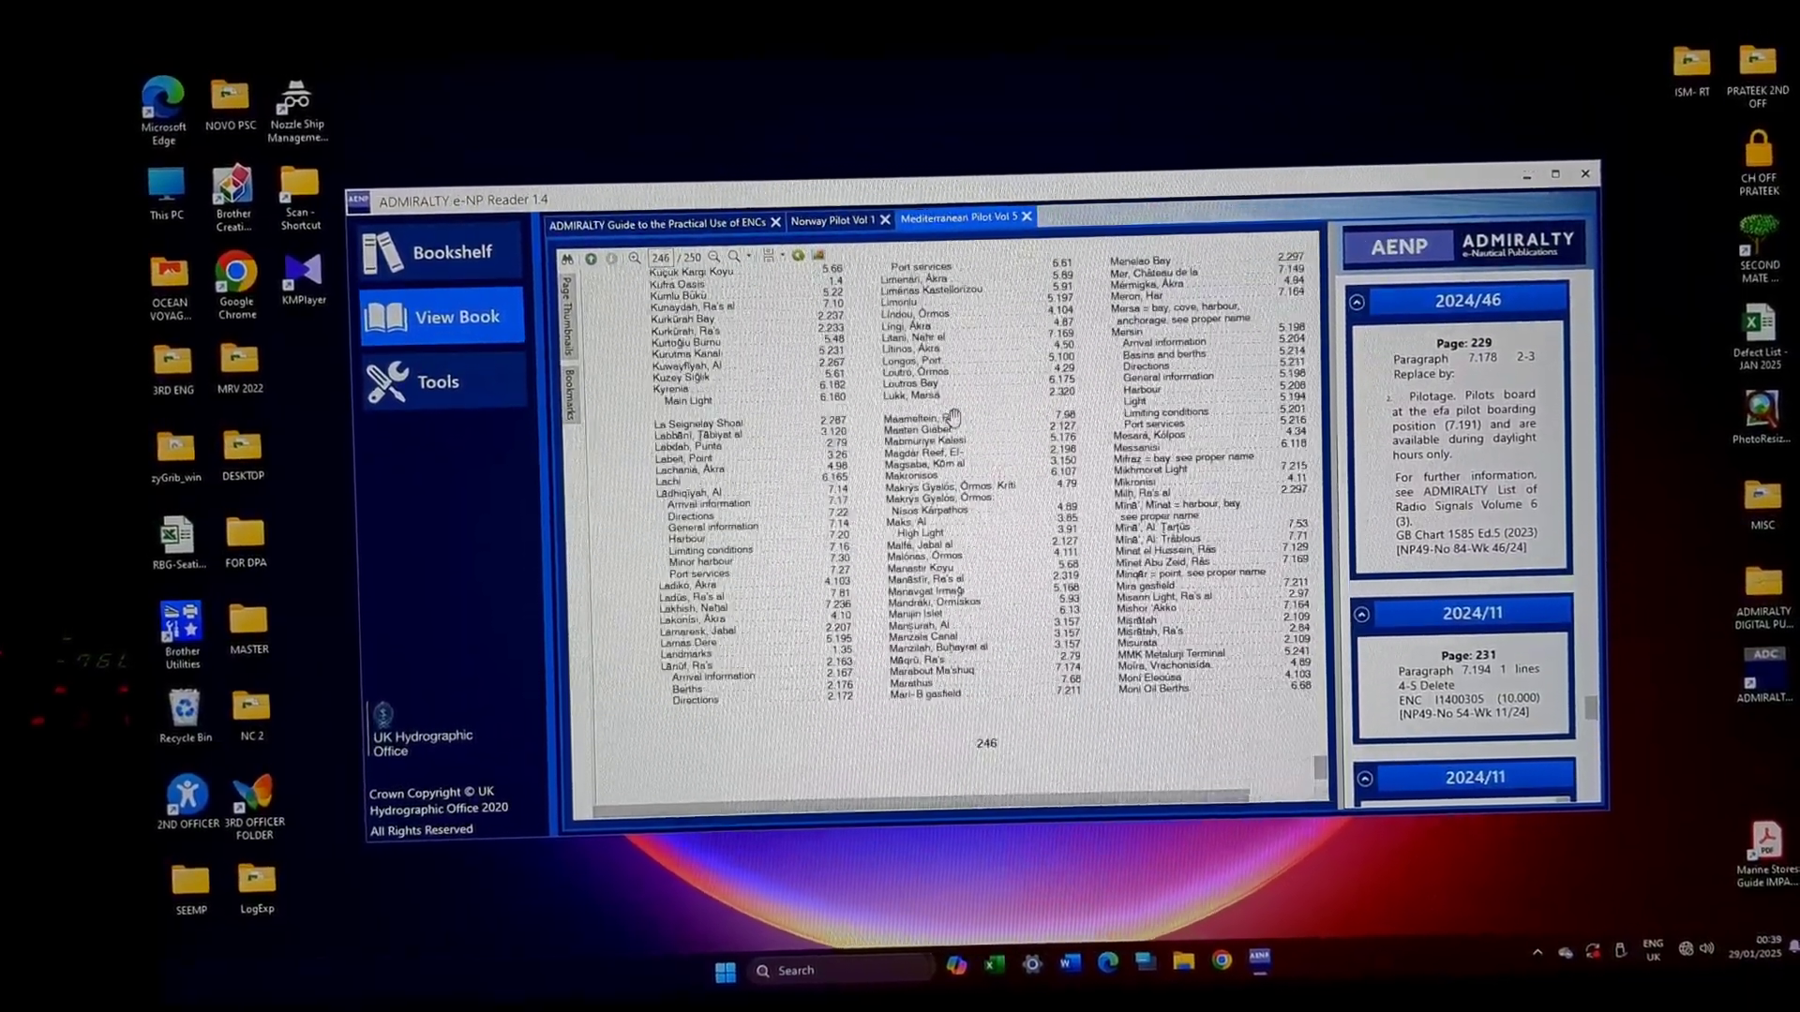
scroll(918, 390, "up", 5)
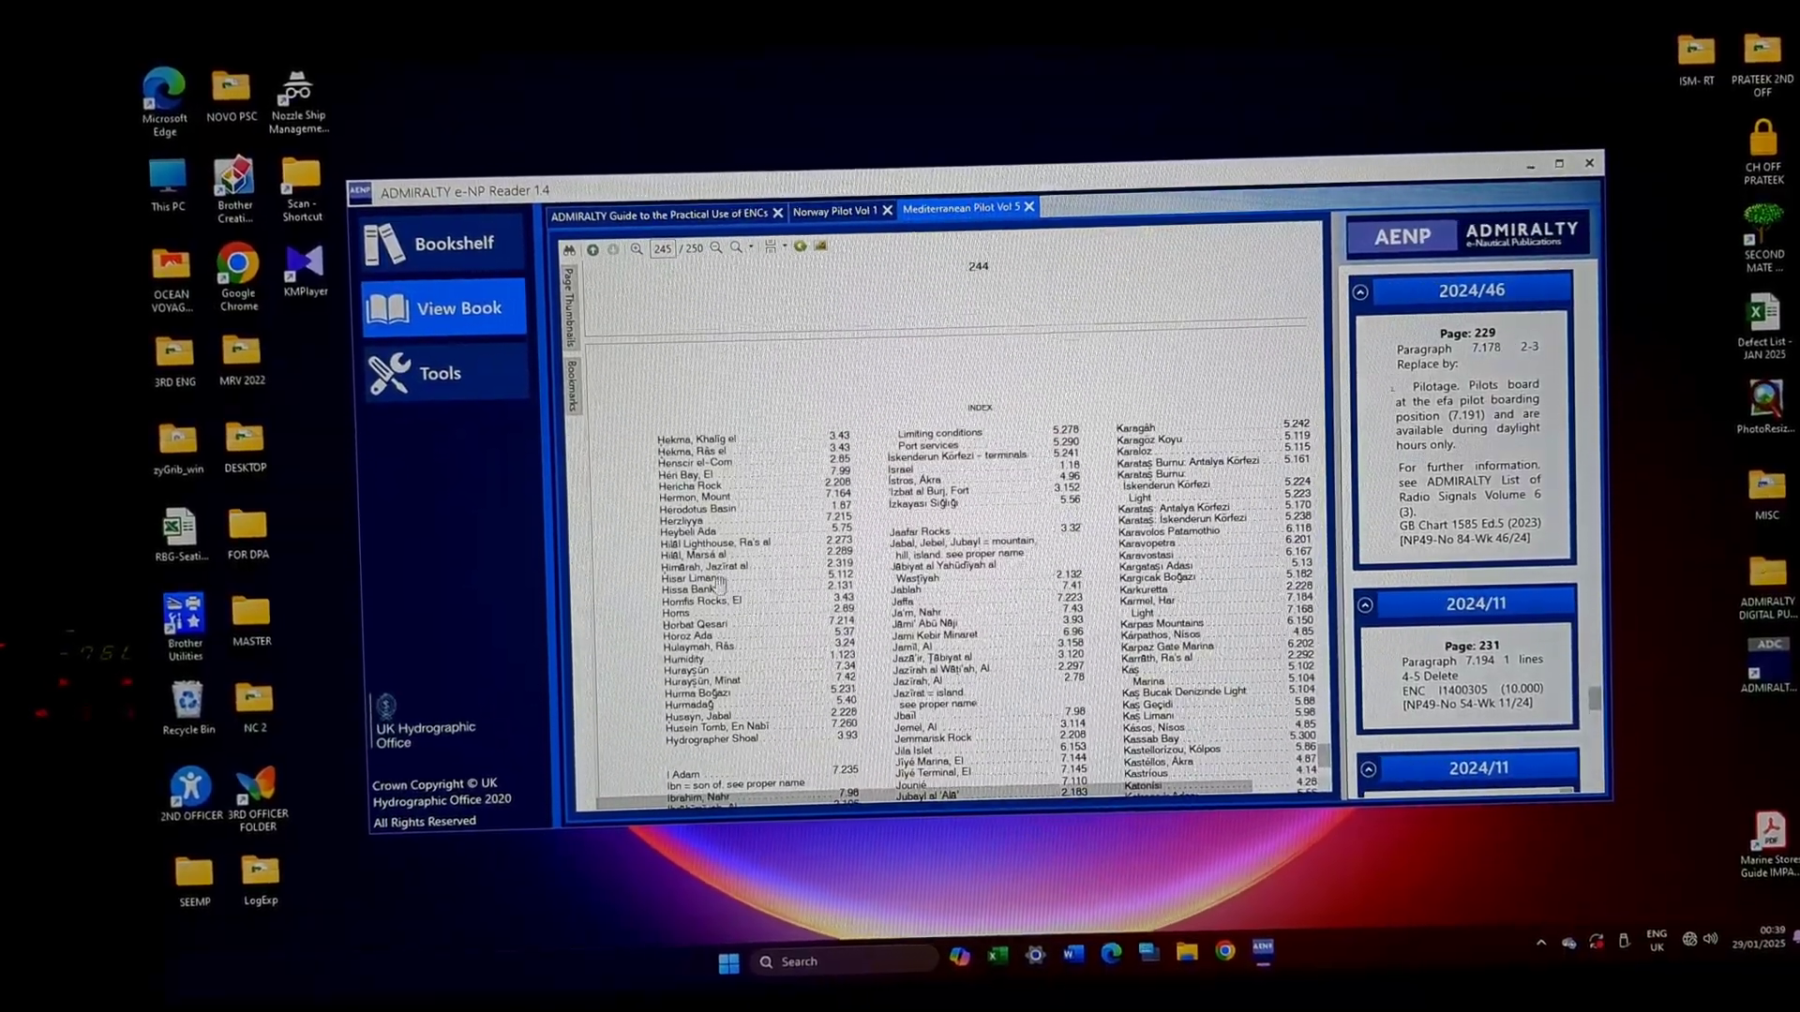
scroll(724, 501, "up", 3)
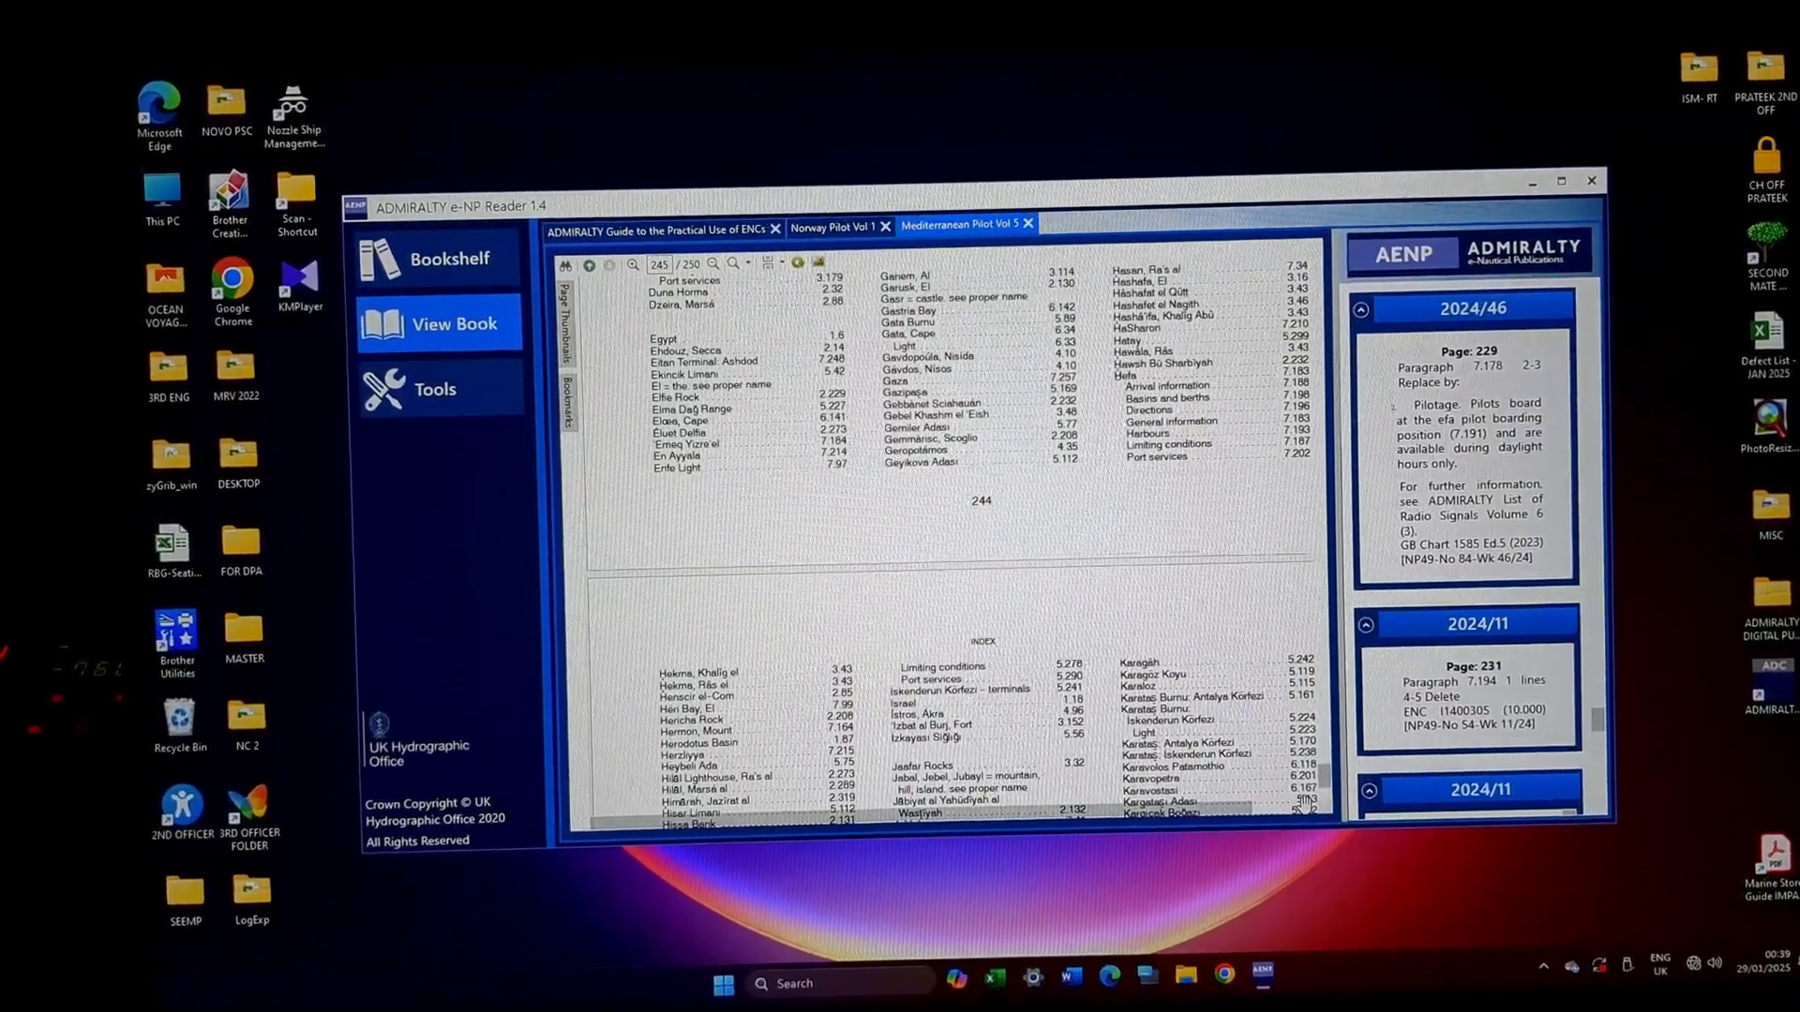
mouse_move(1322, 780)
left_mouse_down()
mouse_move(1330, 478)
mouse_move(1318, 559)
left_mouse_up()
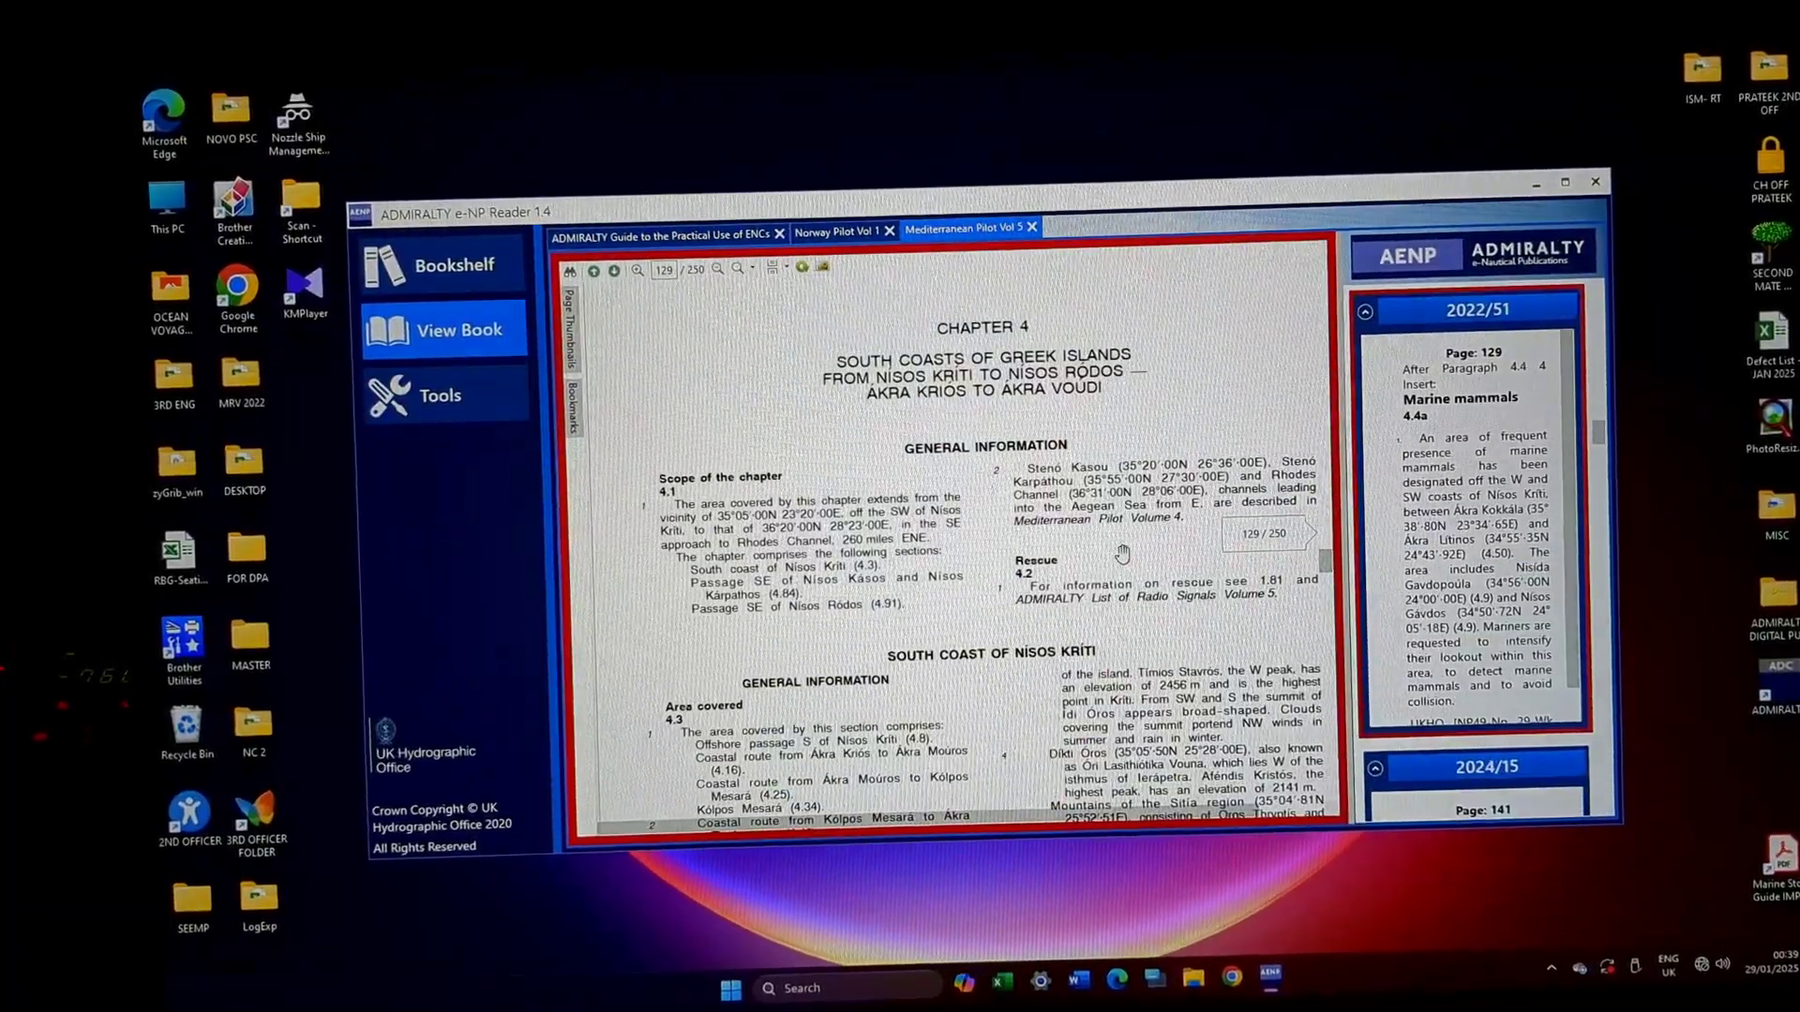
scroll(984, 564, "down", 5)
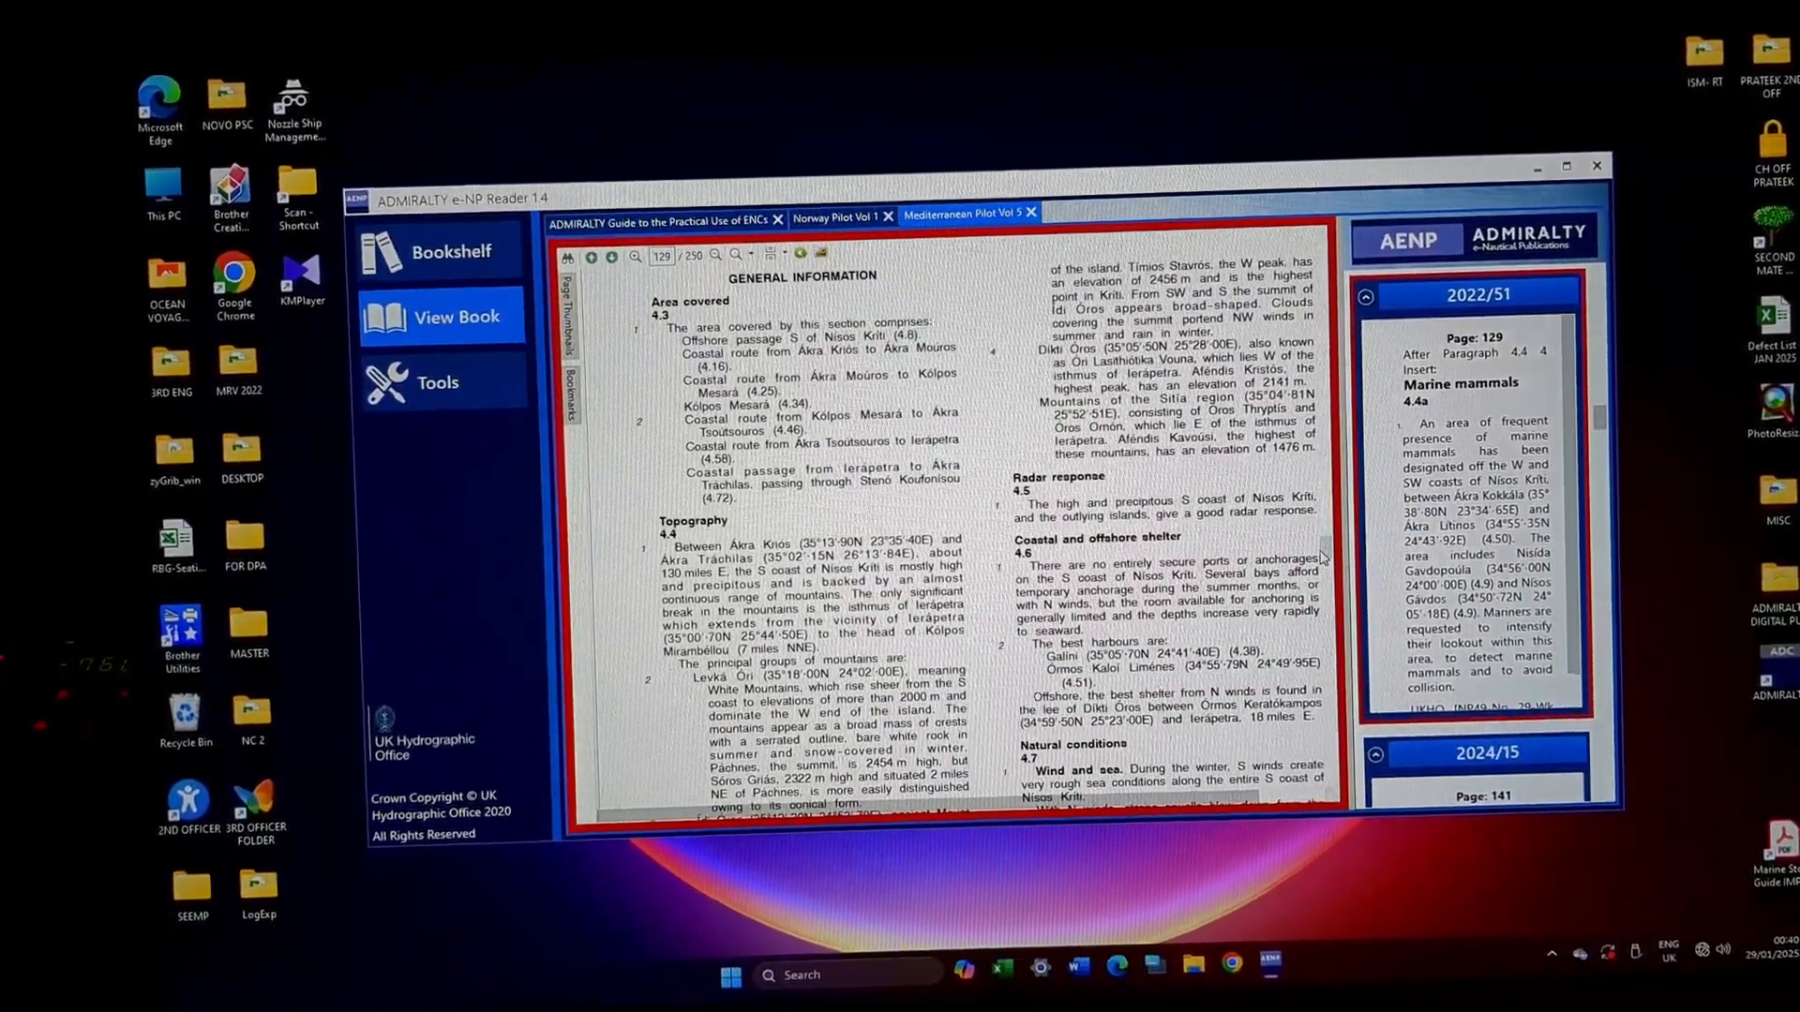
left_click_drag(1330, 563, 1334, 689)
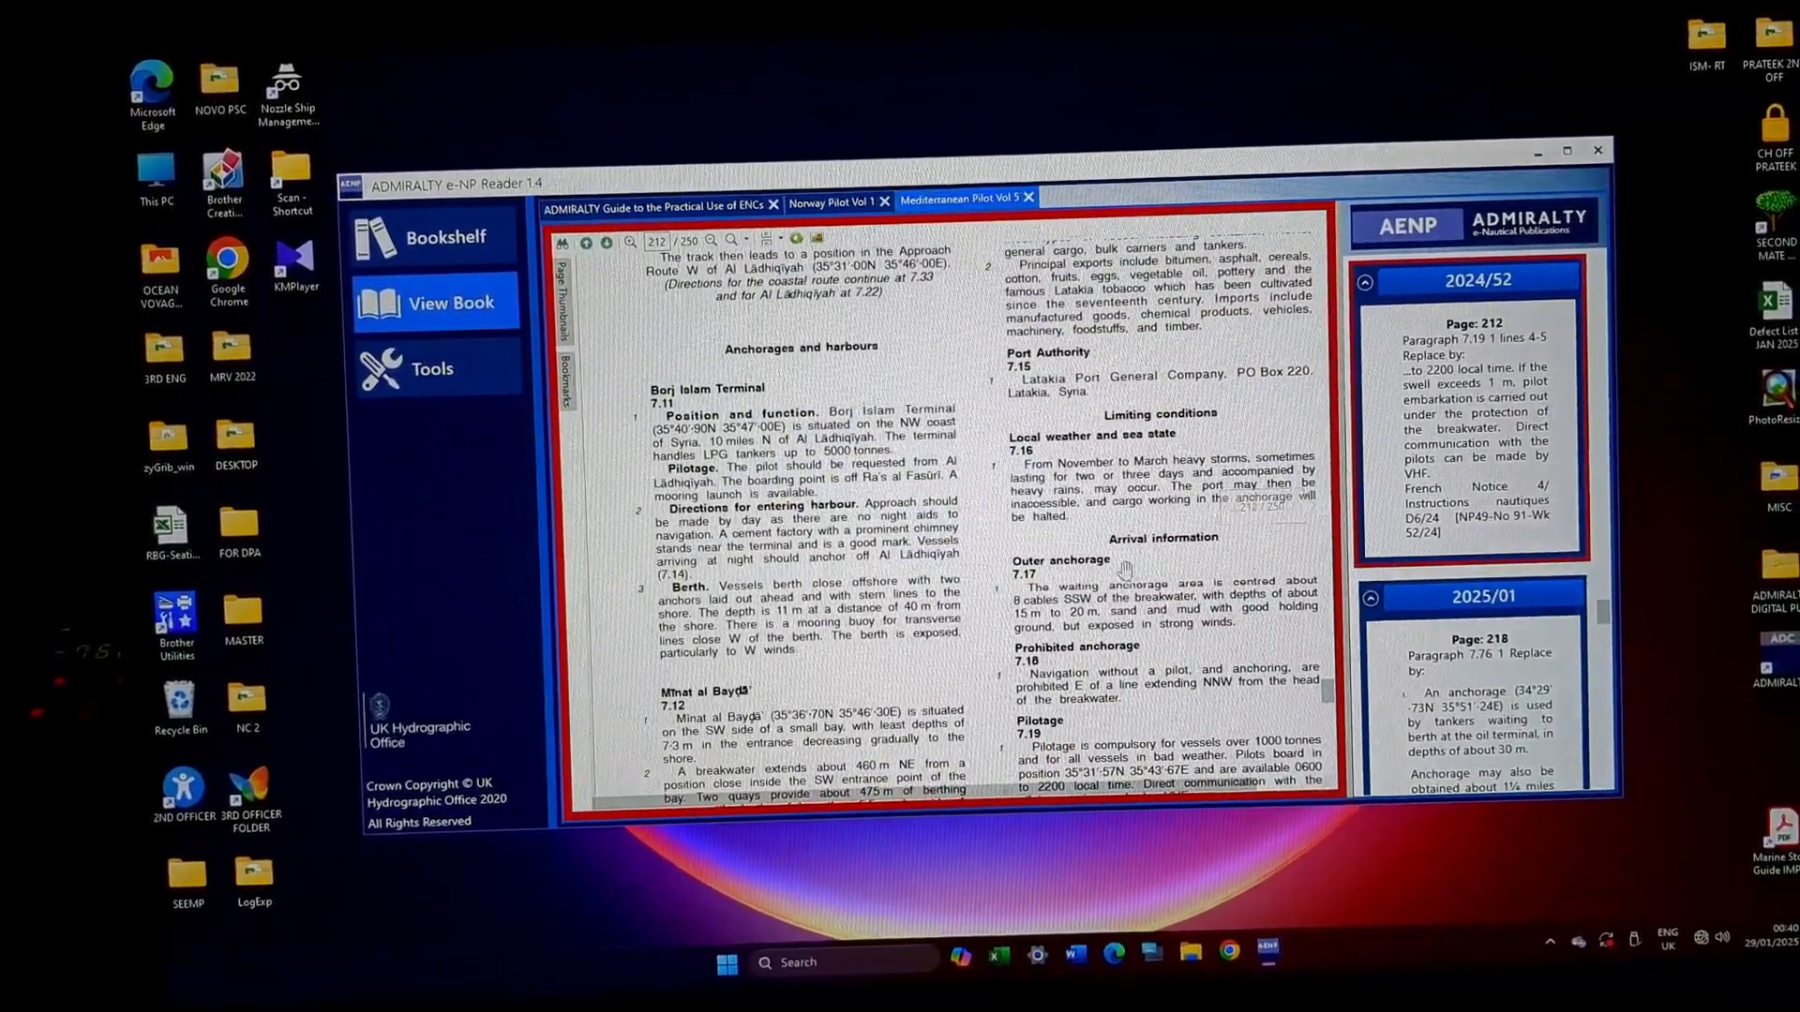
scroll(984, 563, "down", 5)
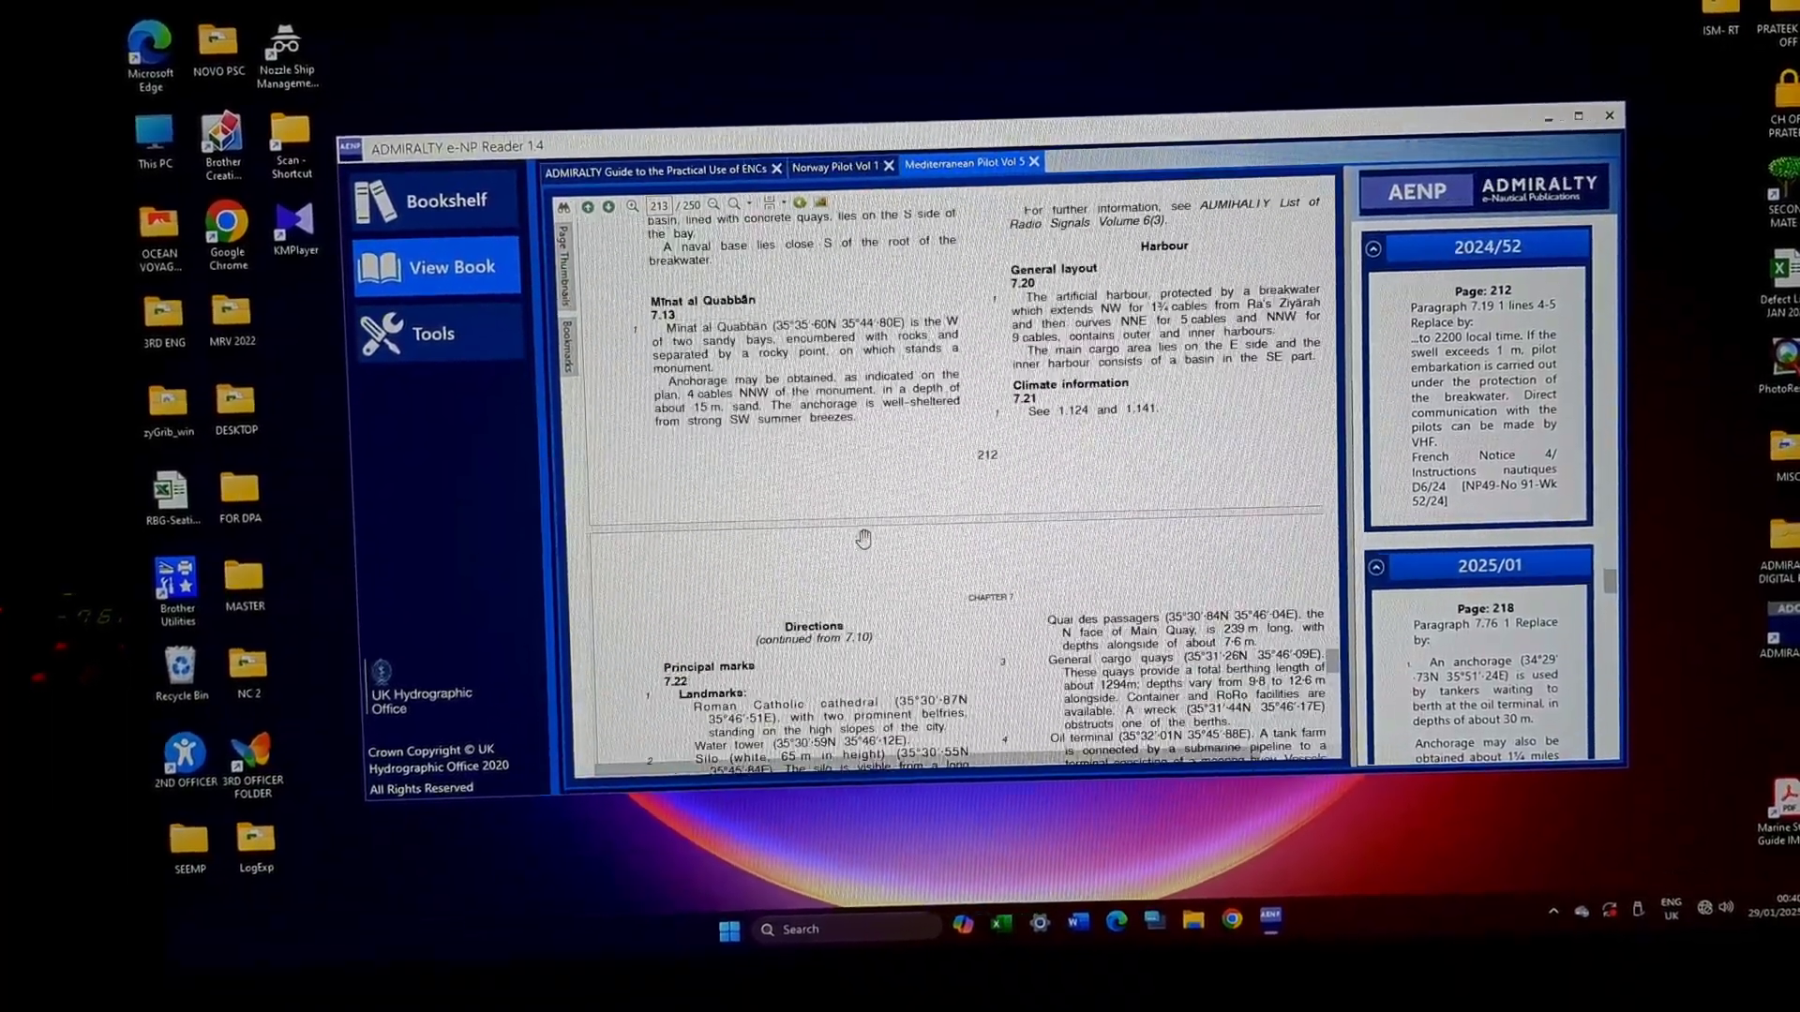
scroll(864, 541, "up", 5)
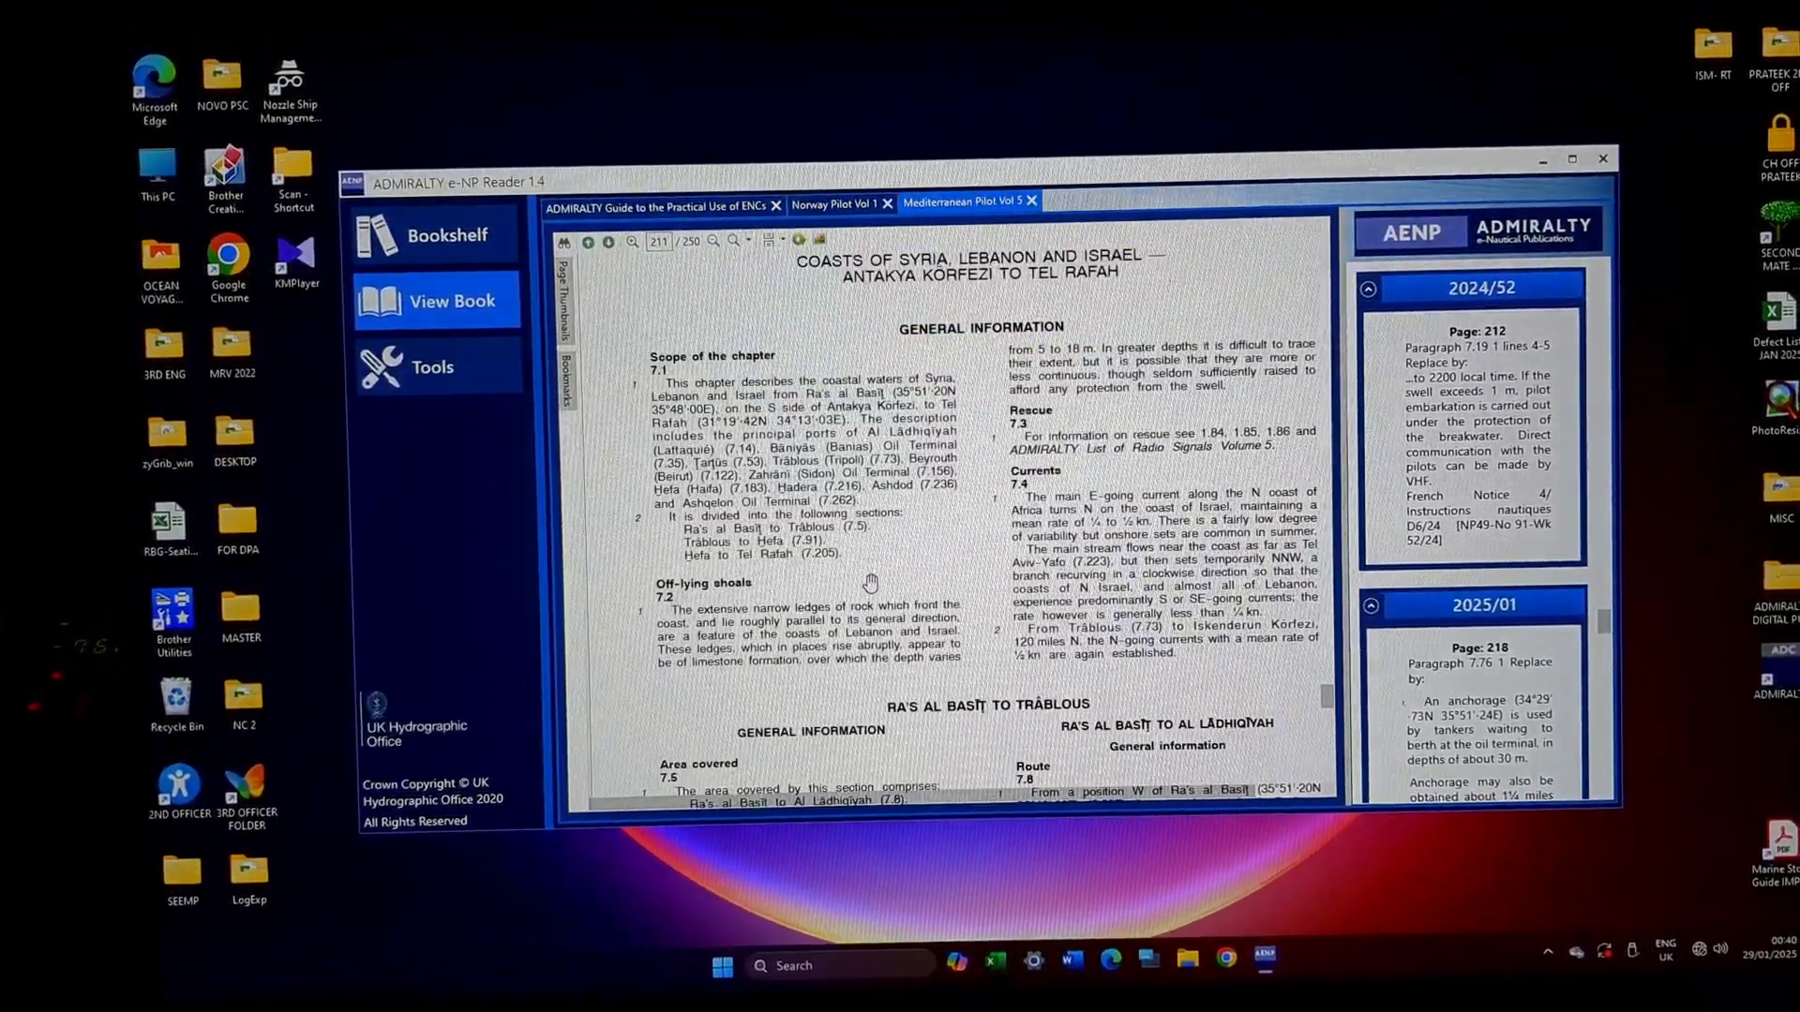
scroll(938, 577, "down", 5)
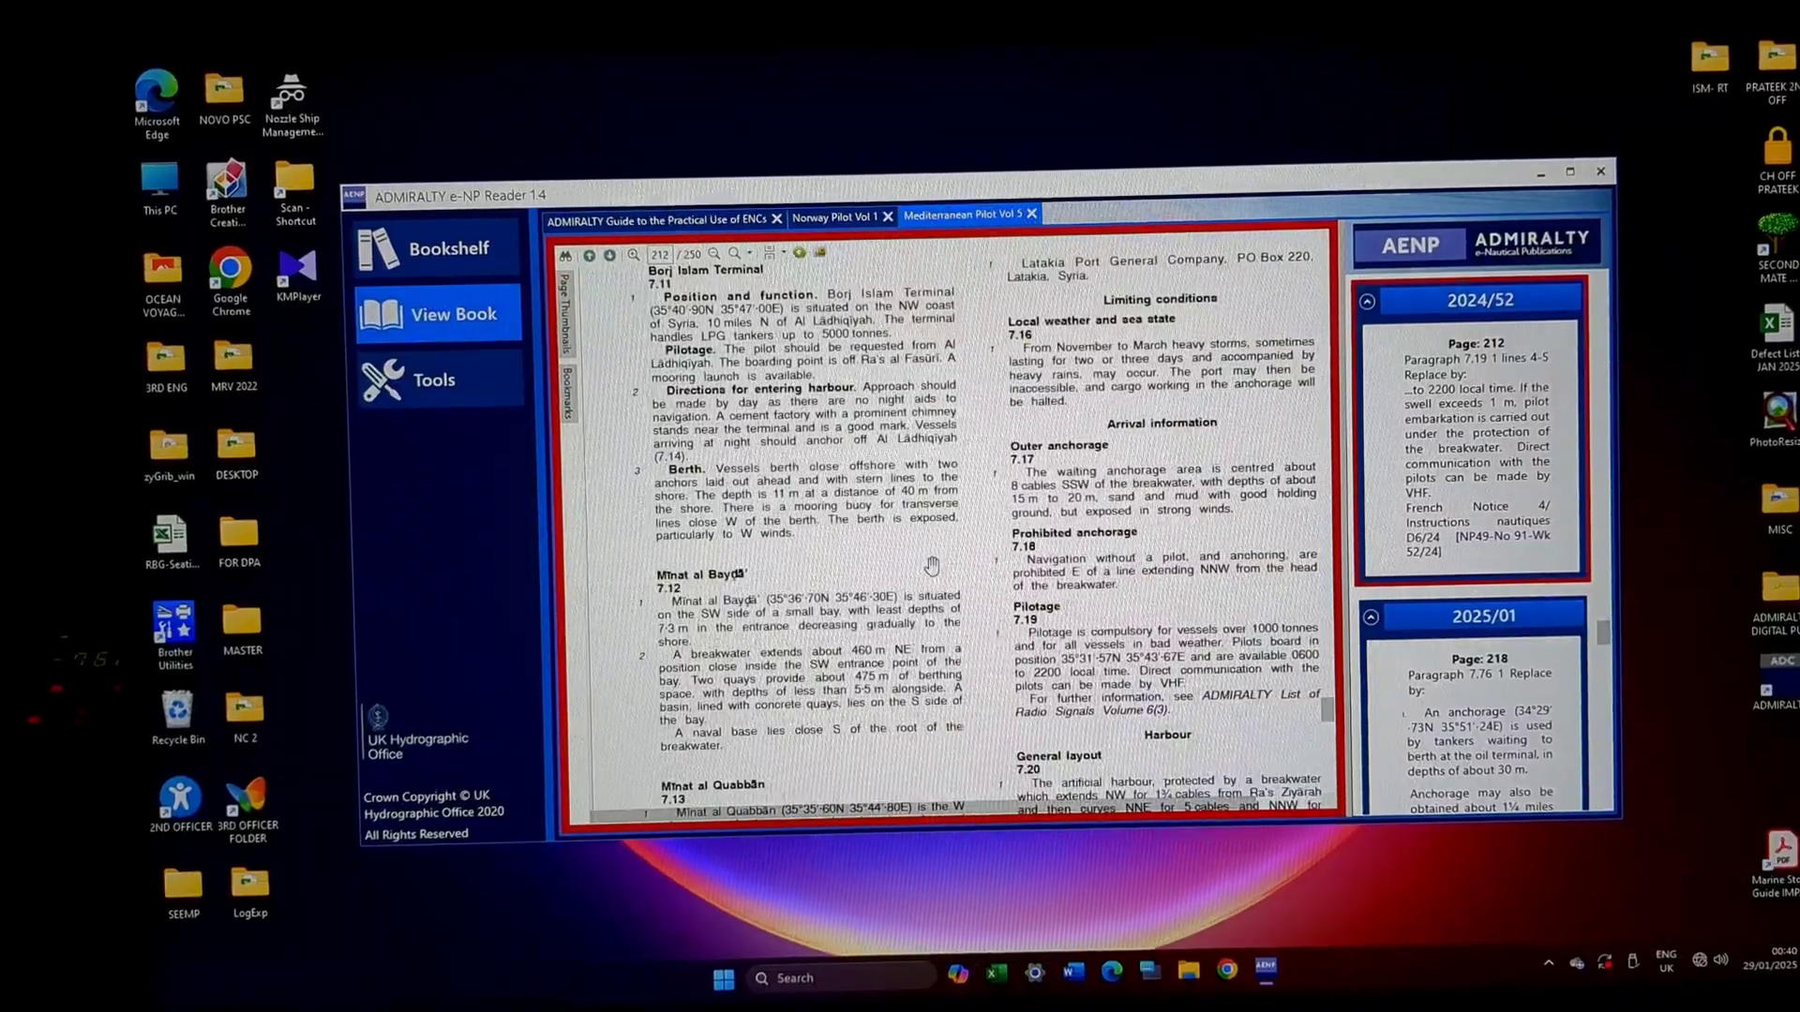
scroll(937, 577, "down", 5)
scroll(938, 578, "down", 5)
scroll(937, 578, "down", 3)
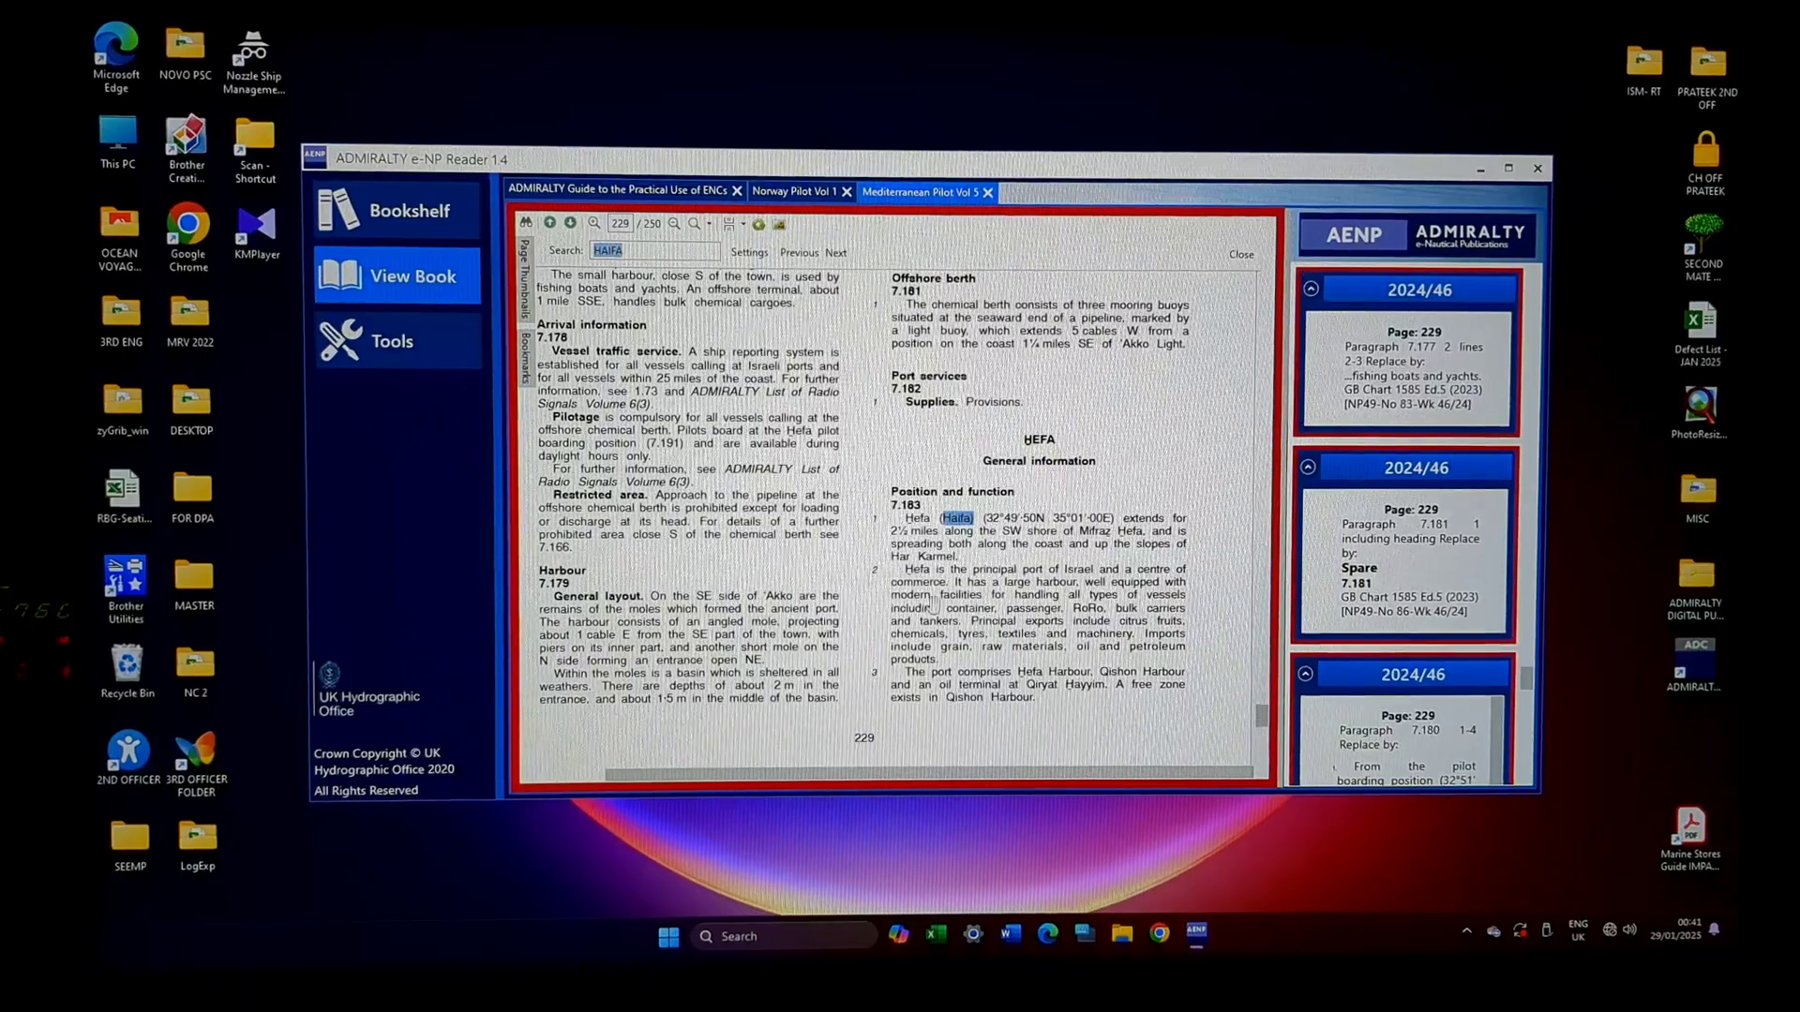
Step: Dismiss the page's reading tool menu and take a snapshot of the Haifa page
right_click(860, 434)
left_click(777, 418)
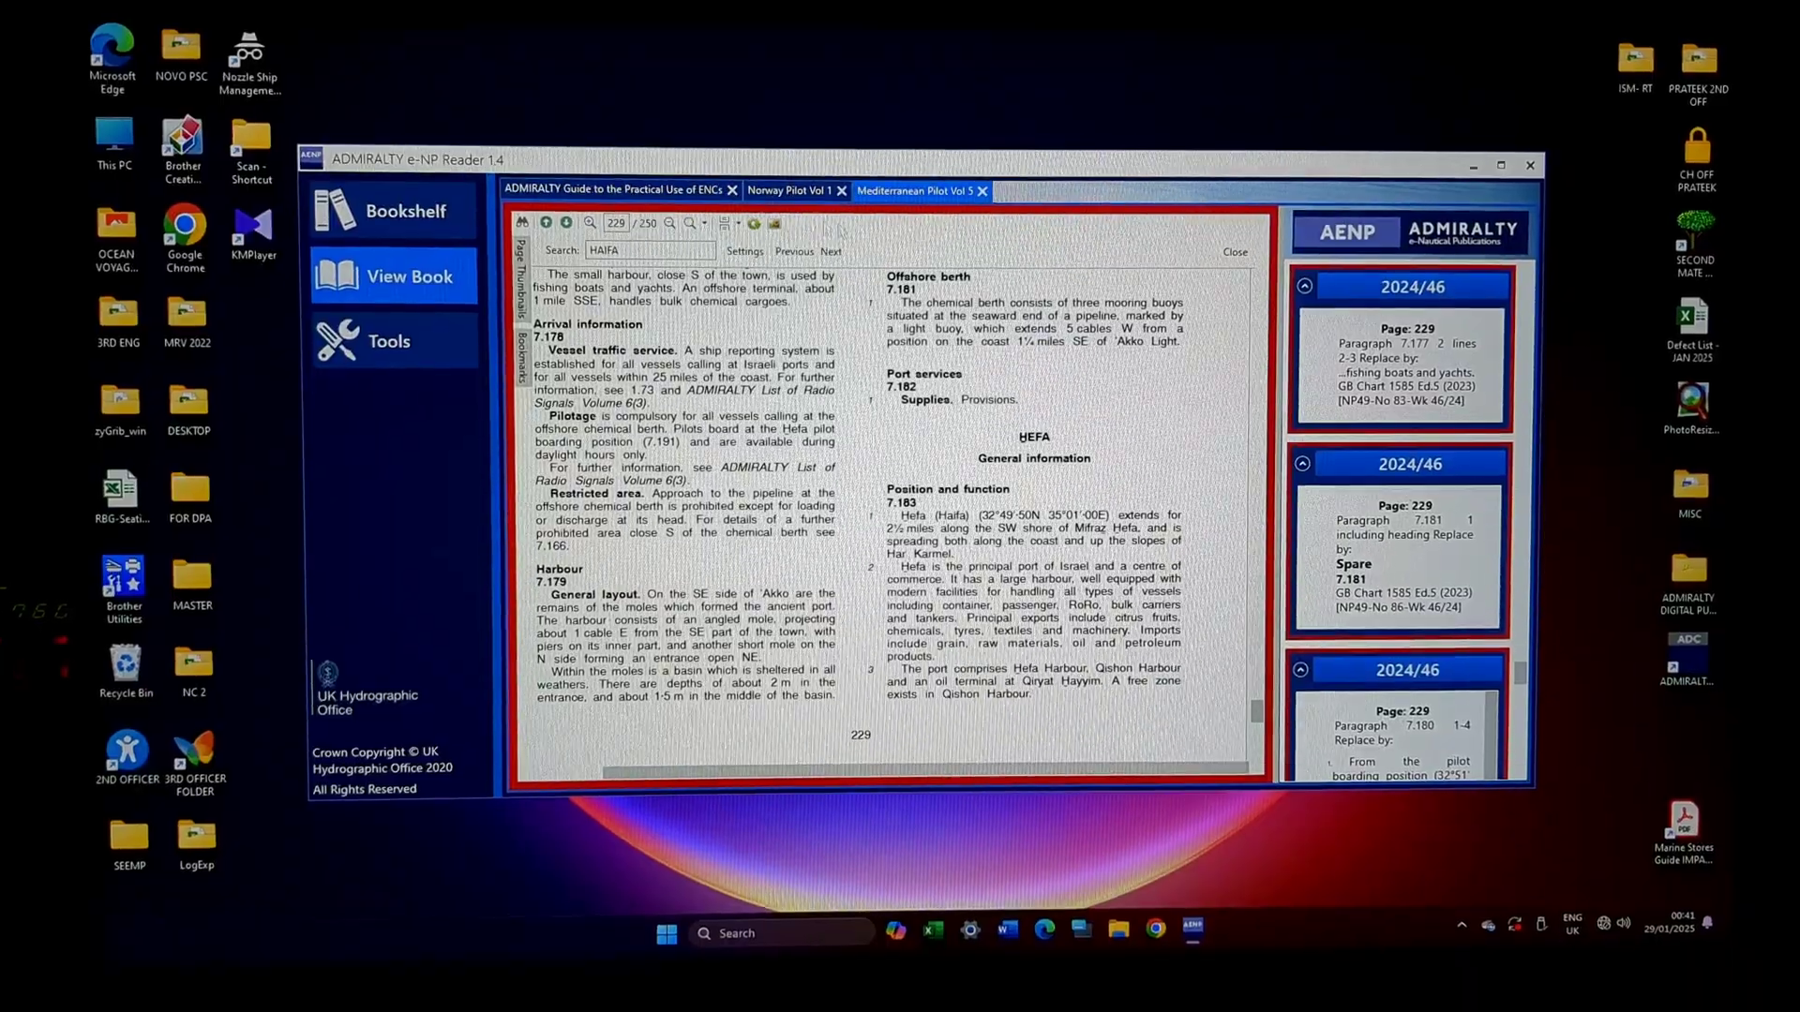
left_click(788, 224)
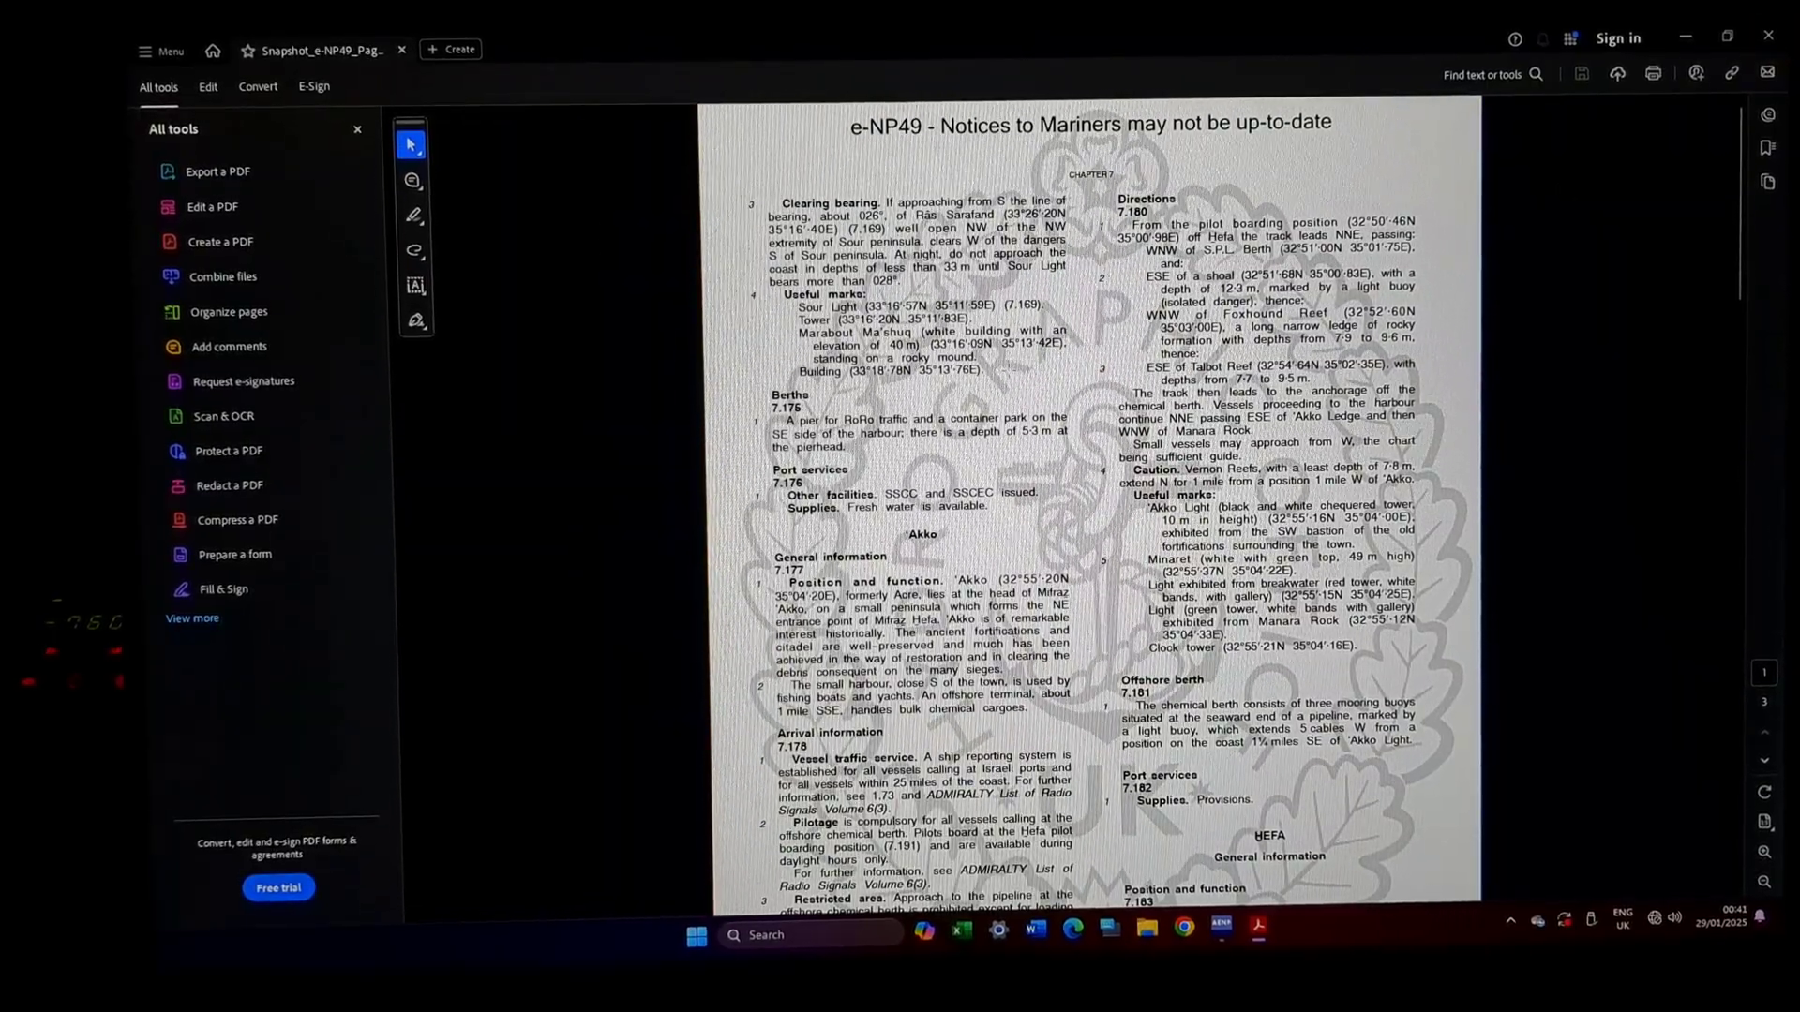
Step: Close the snapshot PDF and switch from the book to the Tools dashboard
left_click(1767, 36)
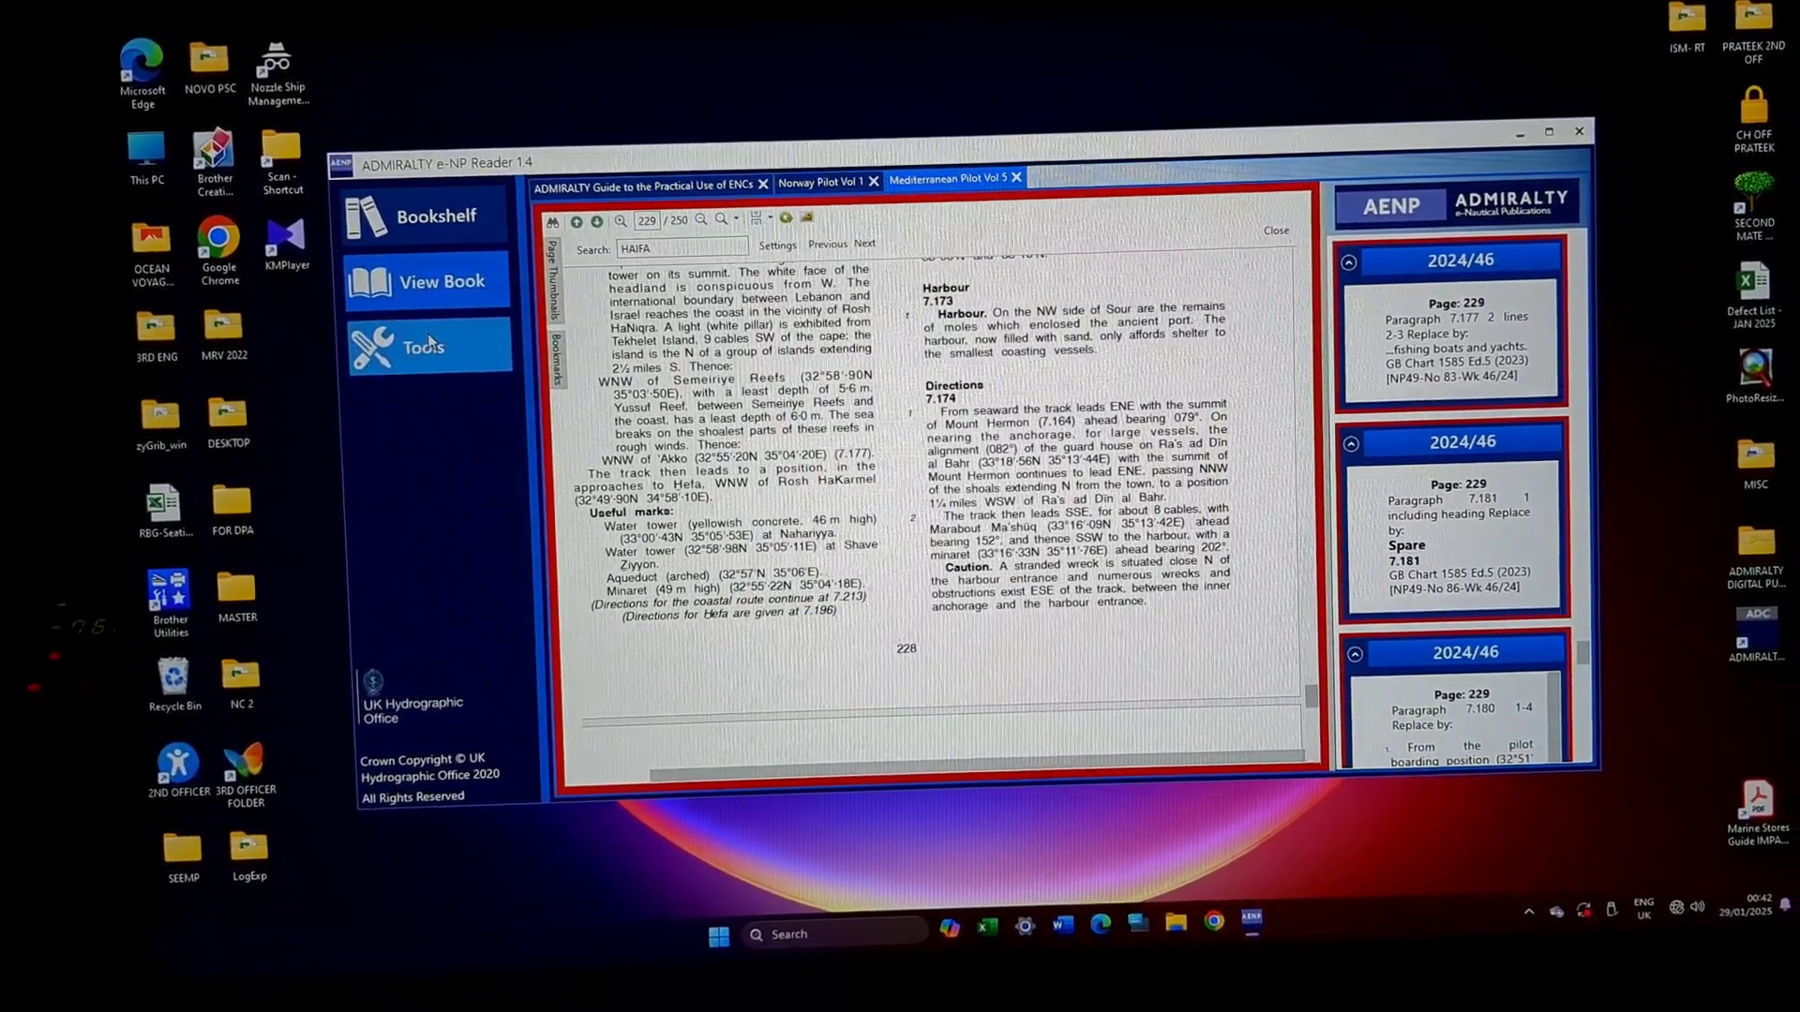
left_click(431, 347)
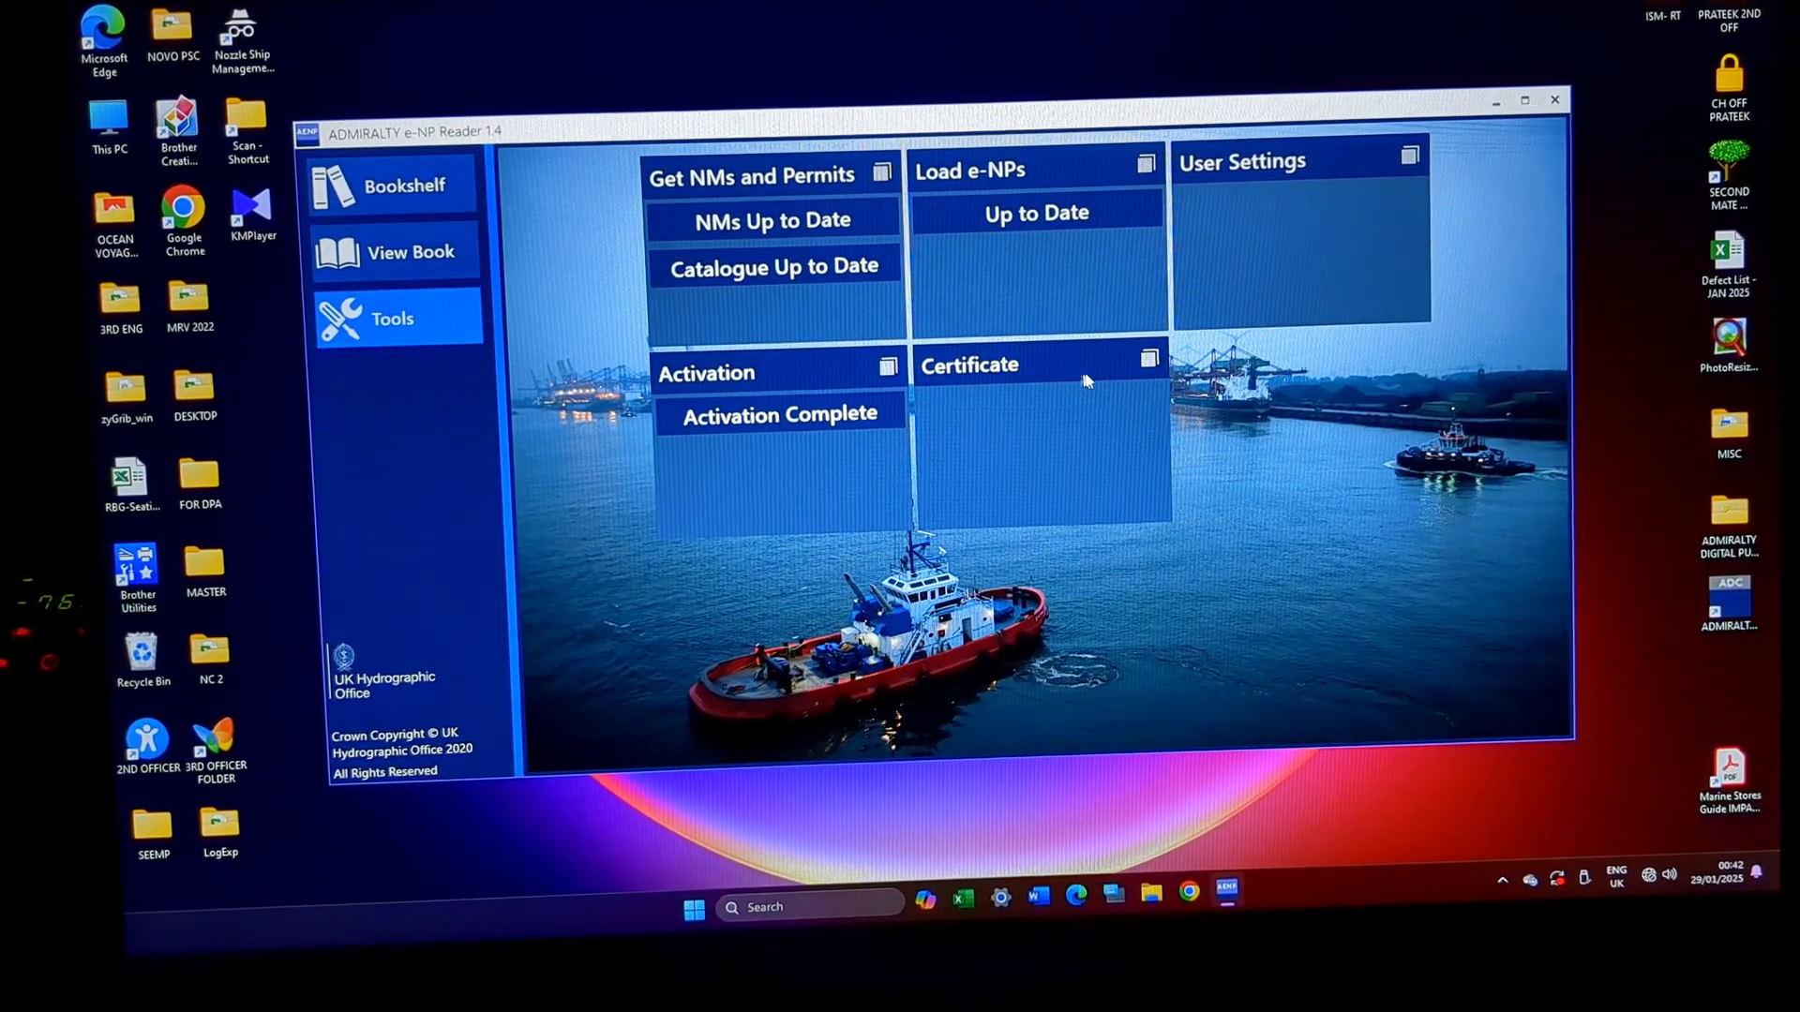
Step: Generate and view the e-NP certificate with licensee, catalogue and NMs at week 4/2025, then finish
left_click(1034, 386)
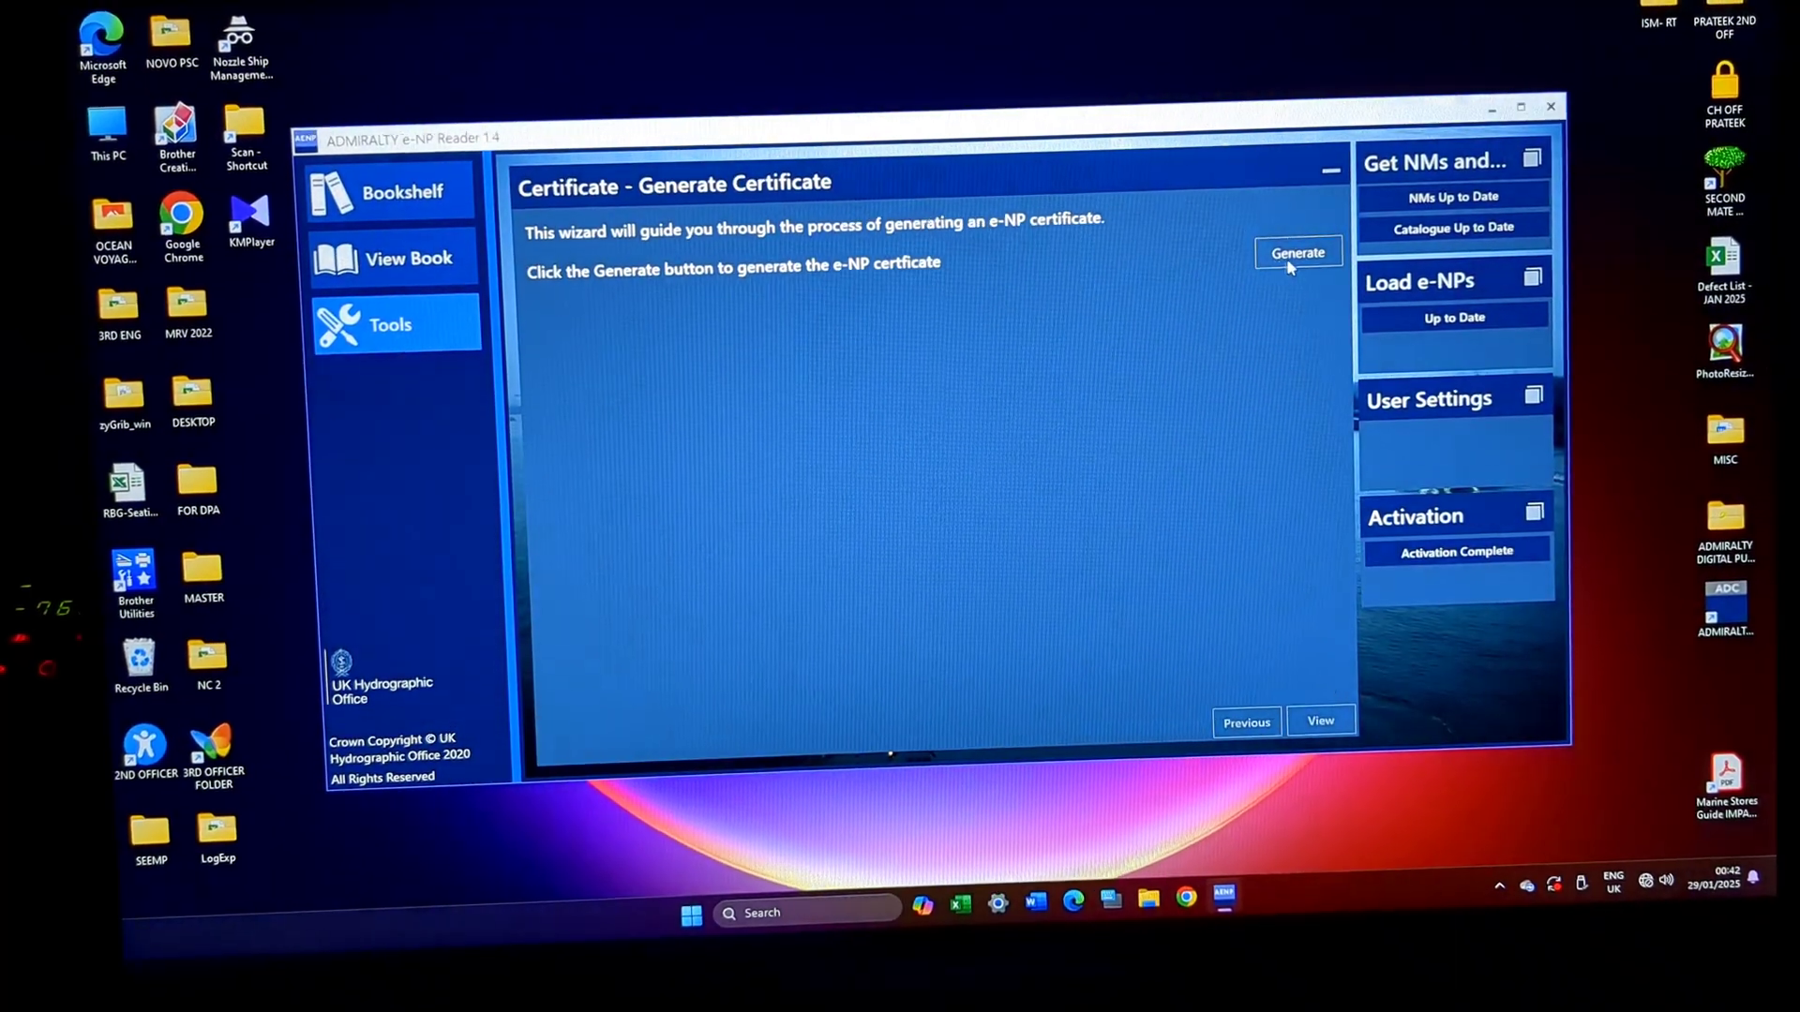
left_click(1299, 262)
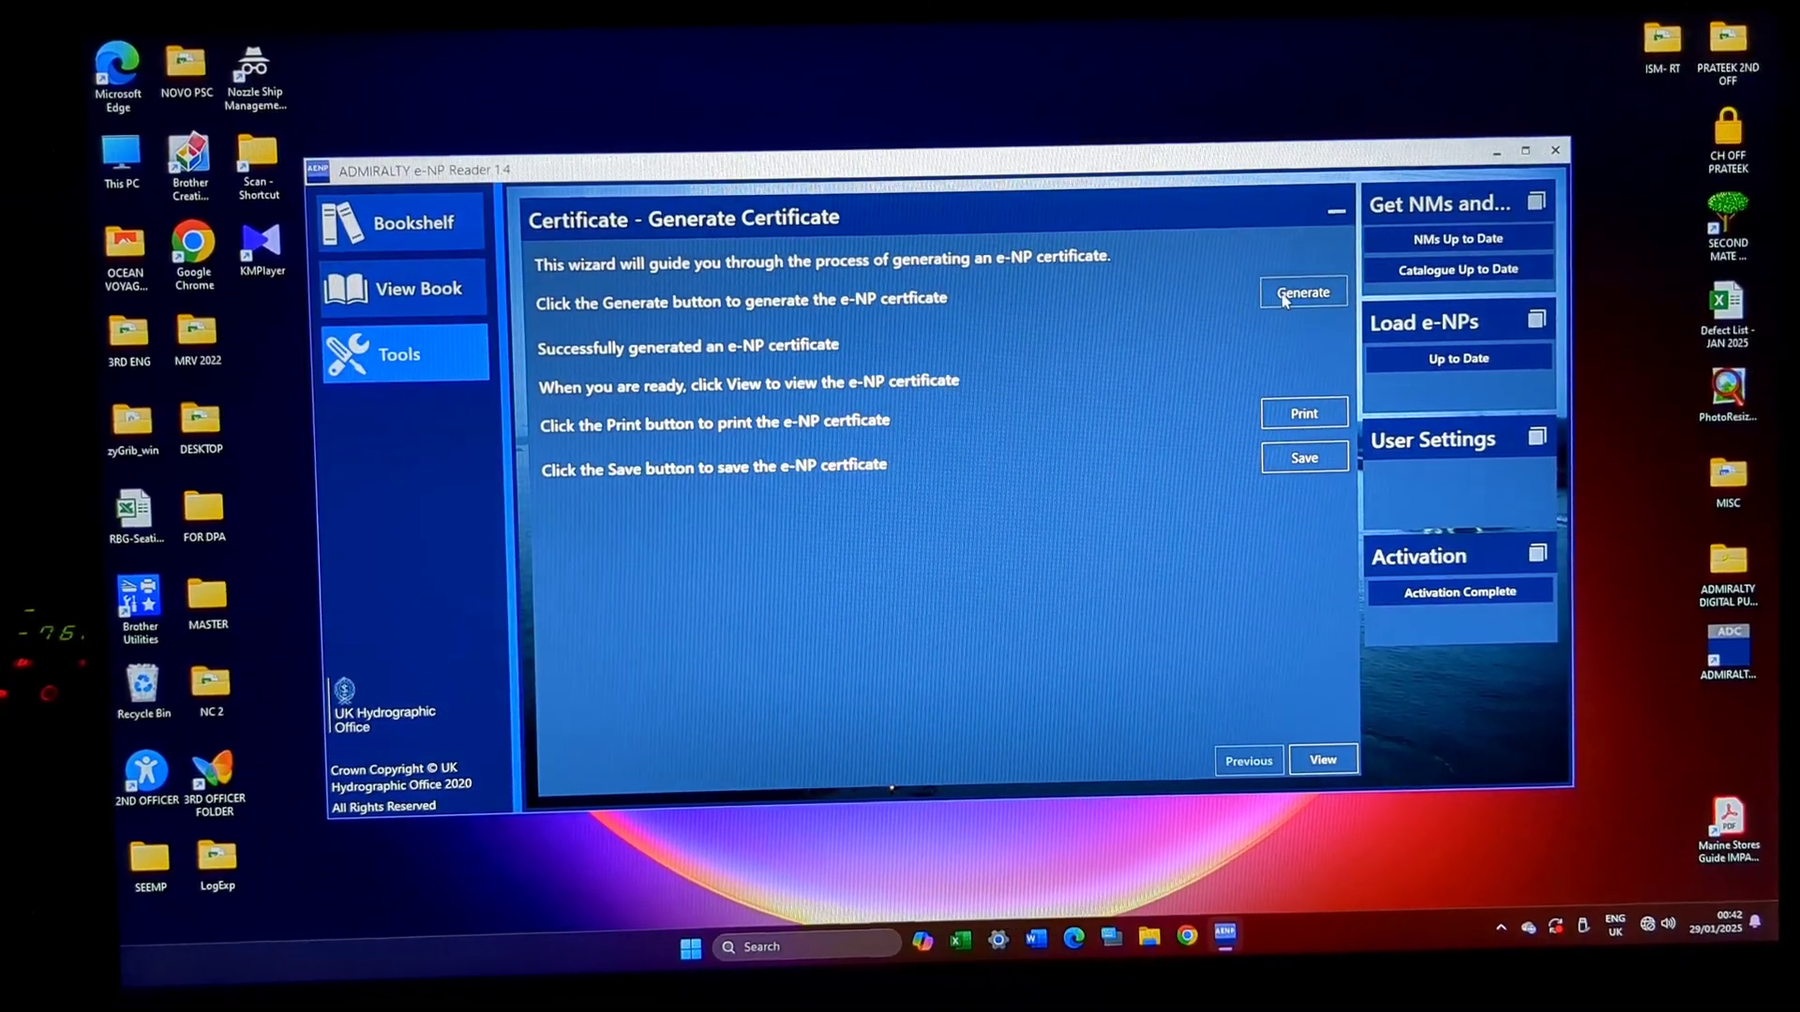
left_click(1322, 758)
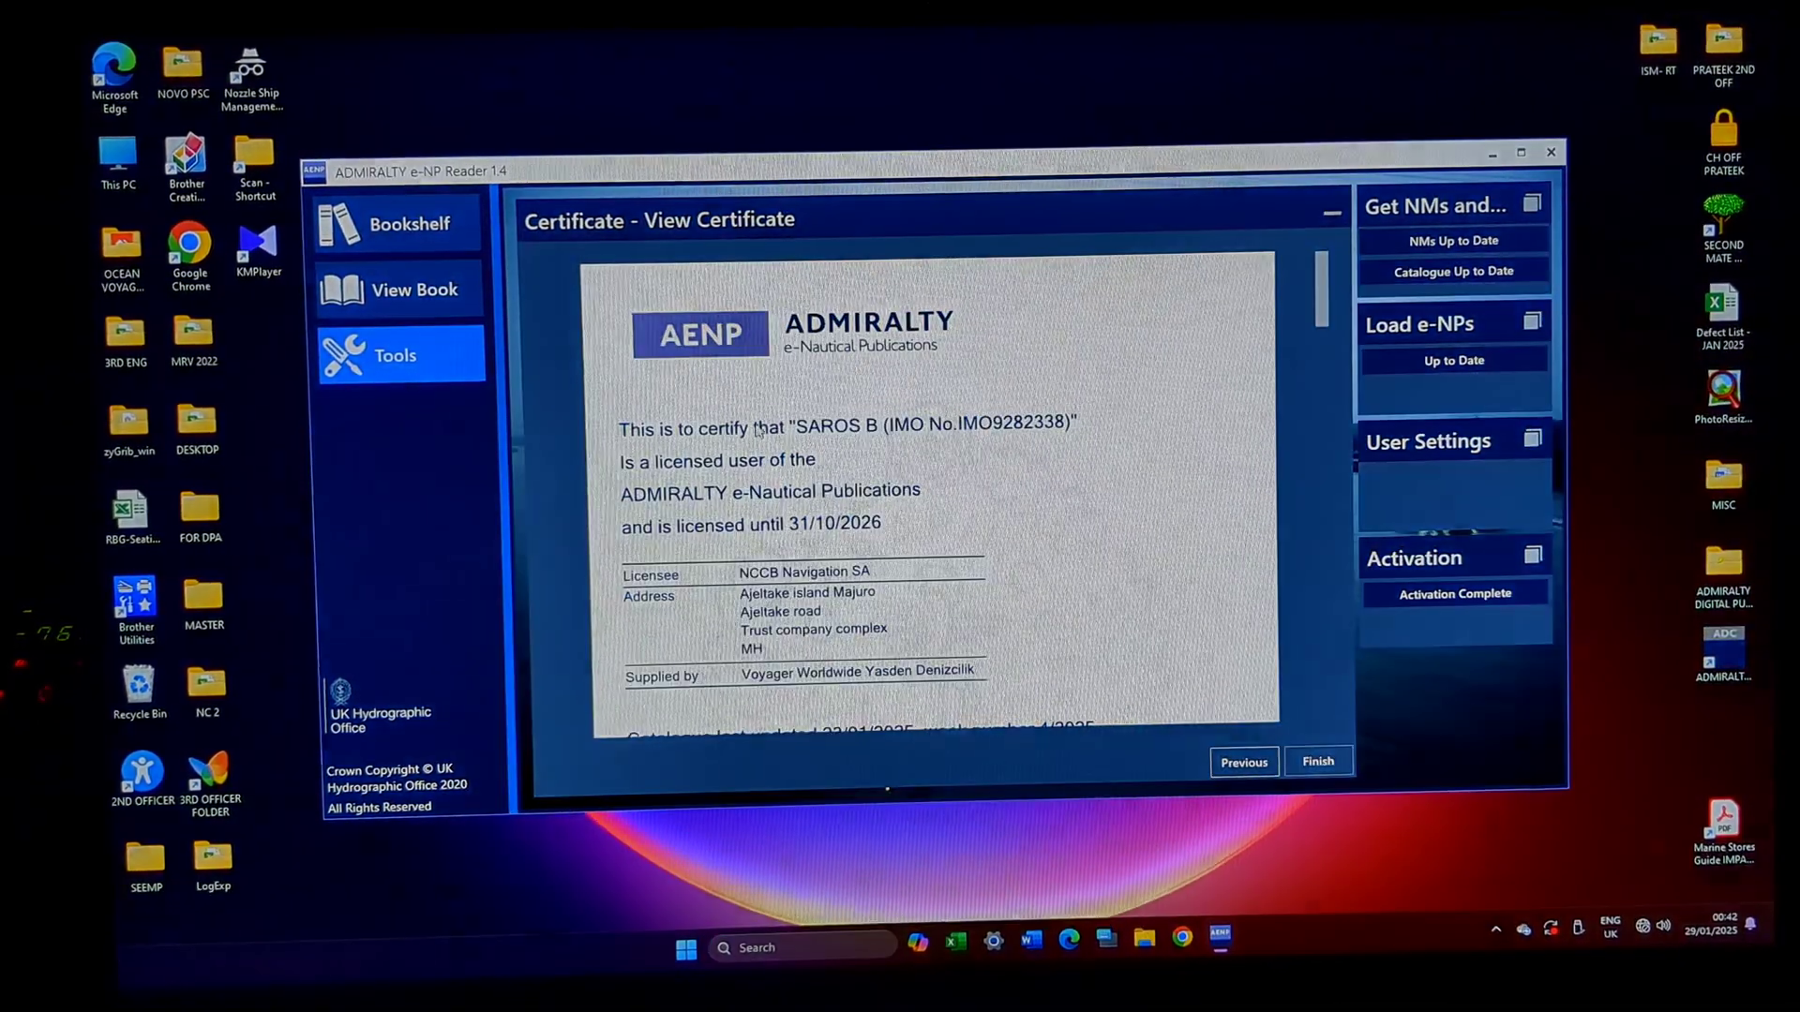
scroll(857, 579, "down", 2)
scroll(857, 579, "down", 3)
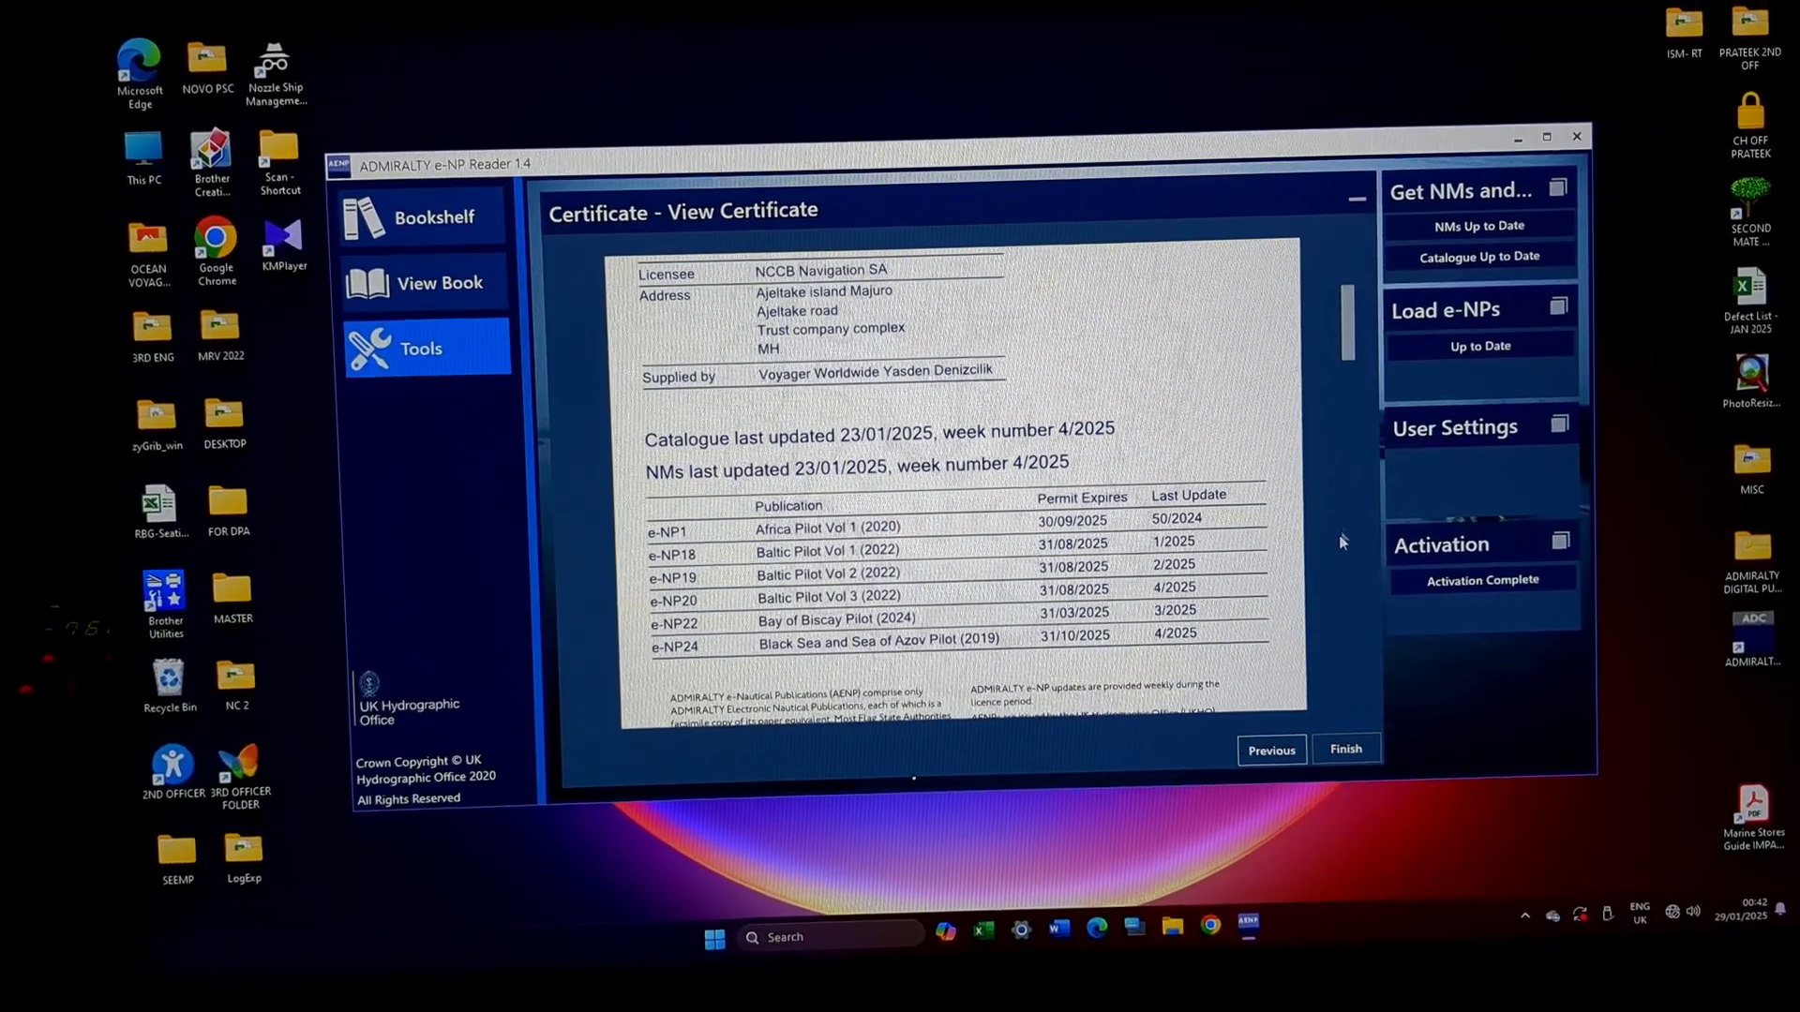
left_click(1357, 202)
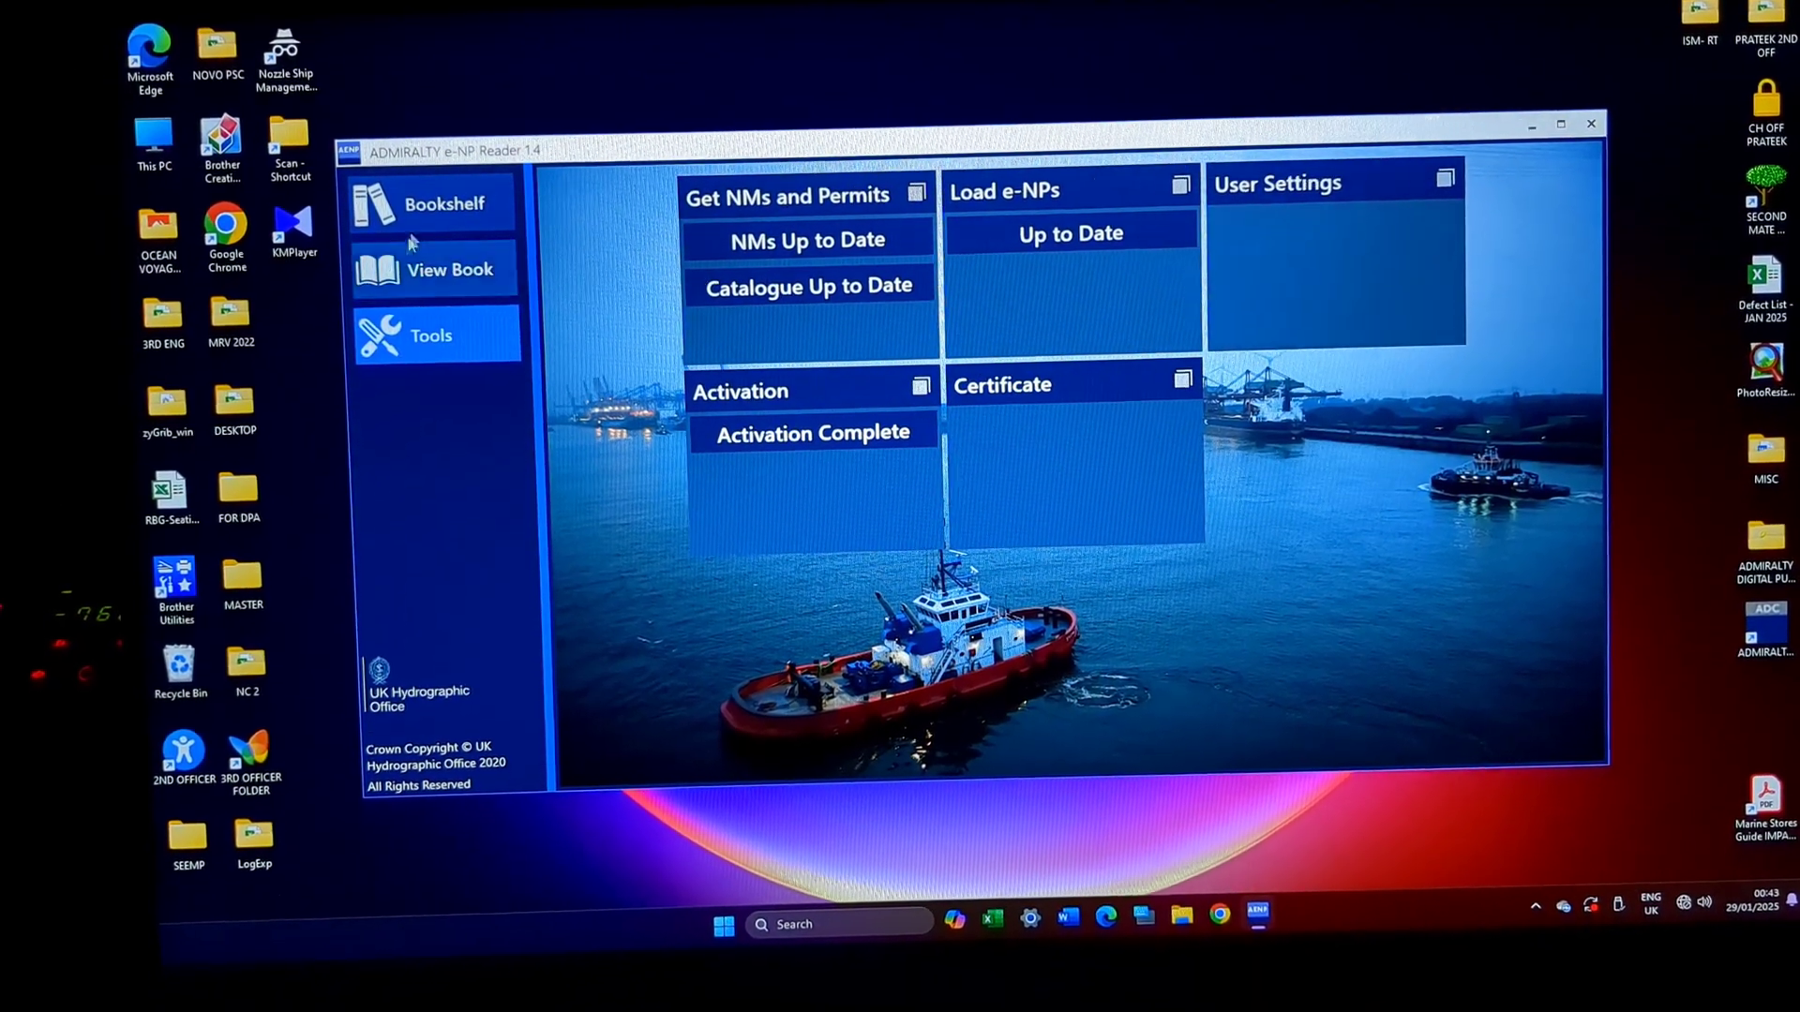
left_click(417, 209)
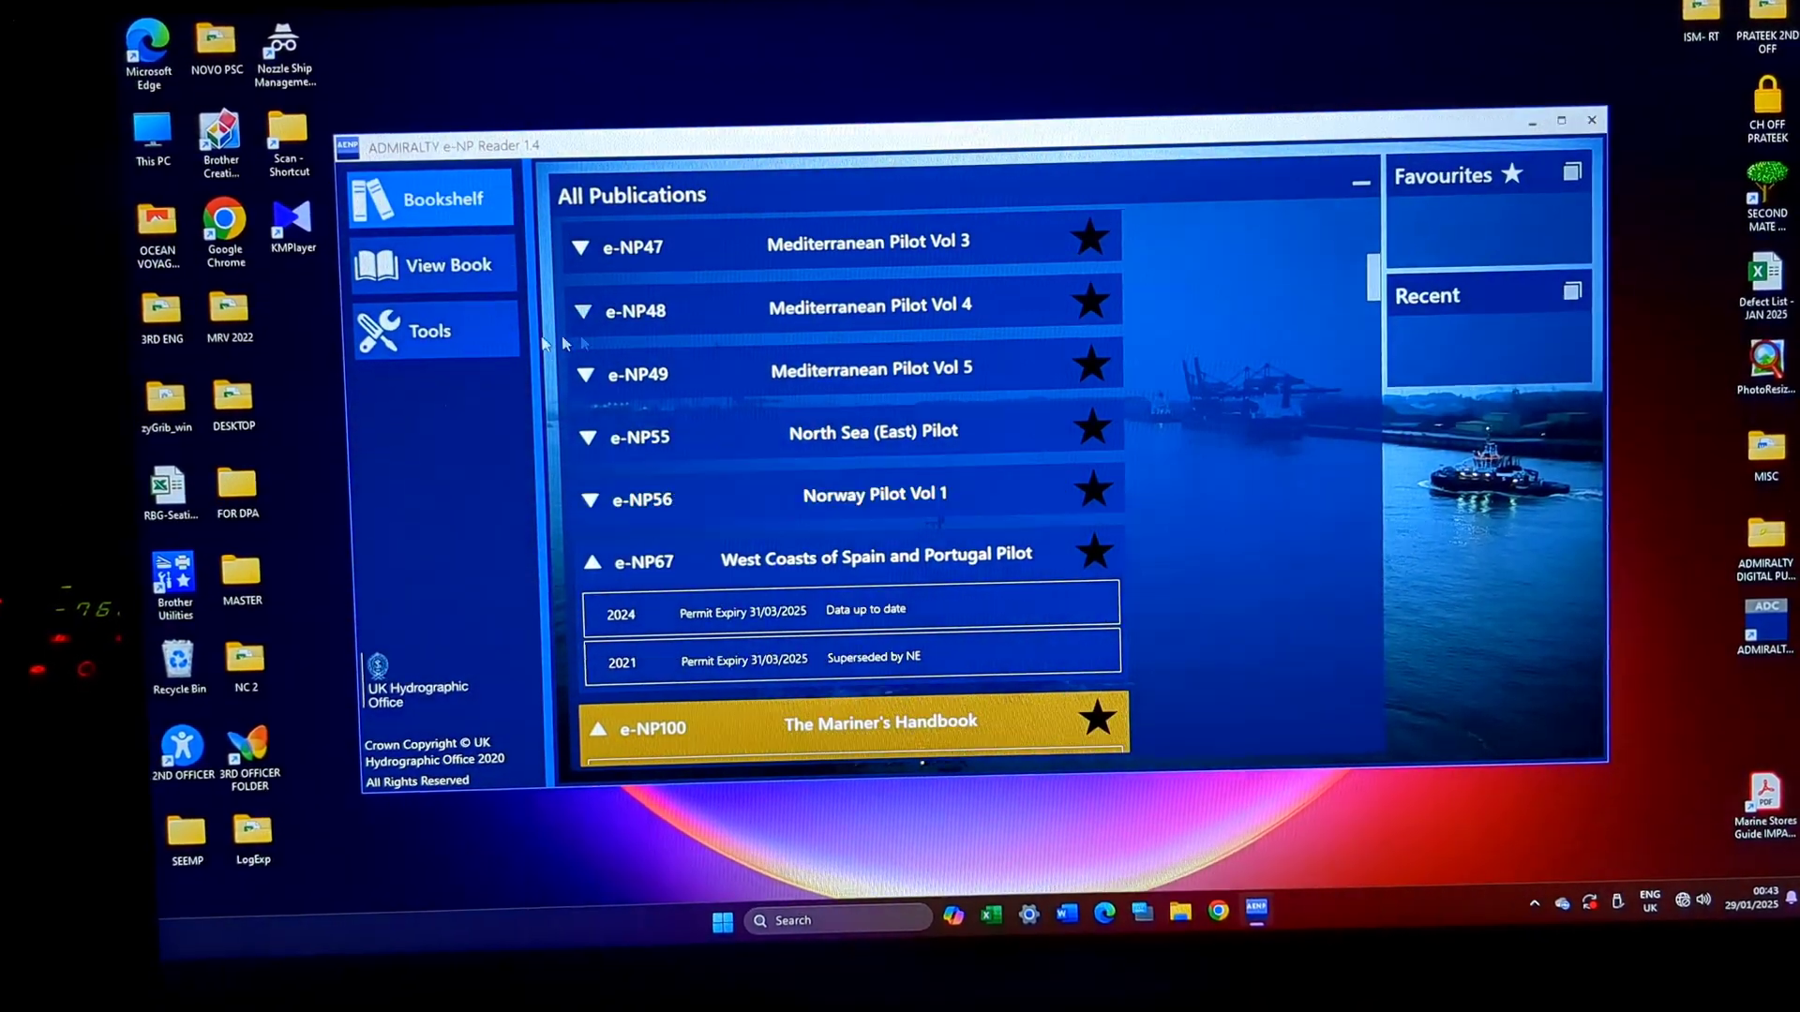
scroll(741, 559, "down", 1)
scroll(741, 558, "down", 1)
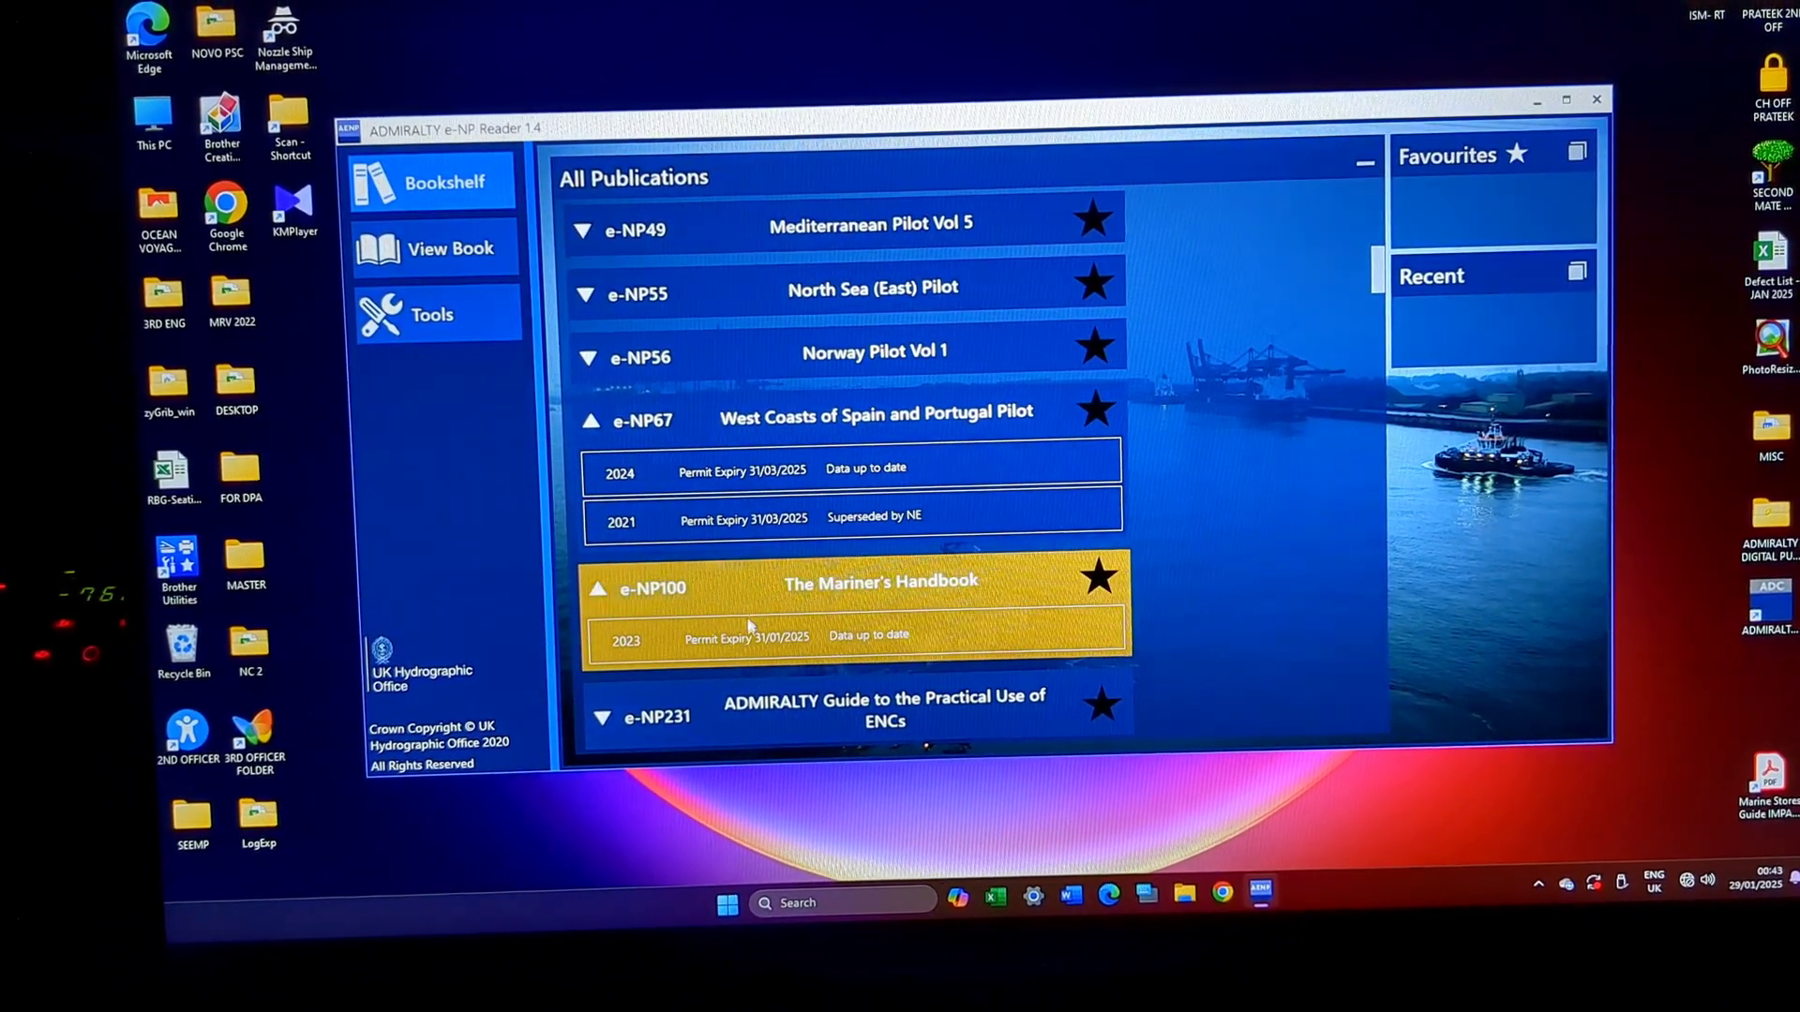
scroll(751, 625, "down", 1)
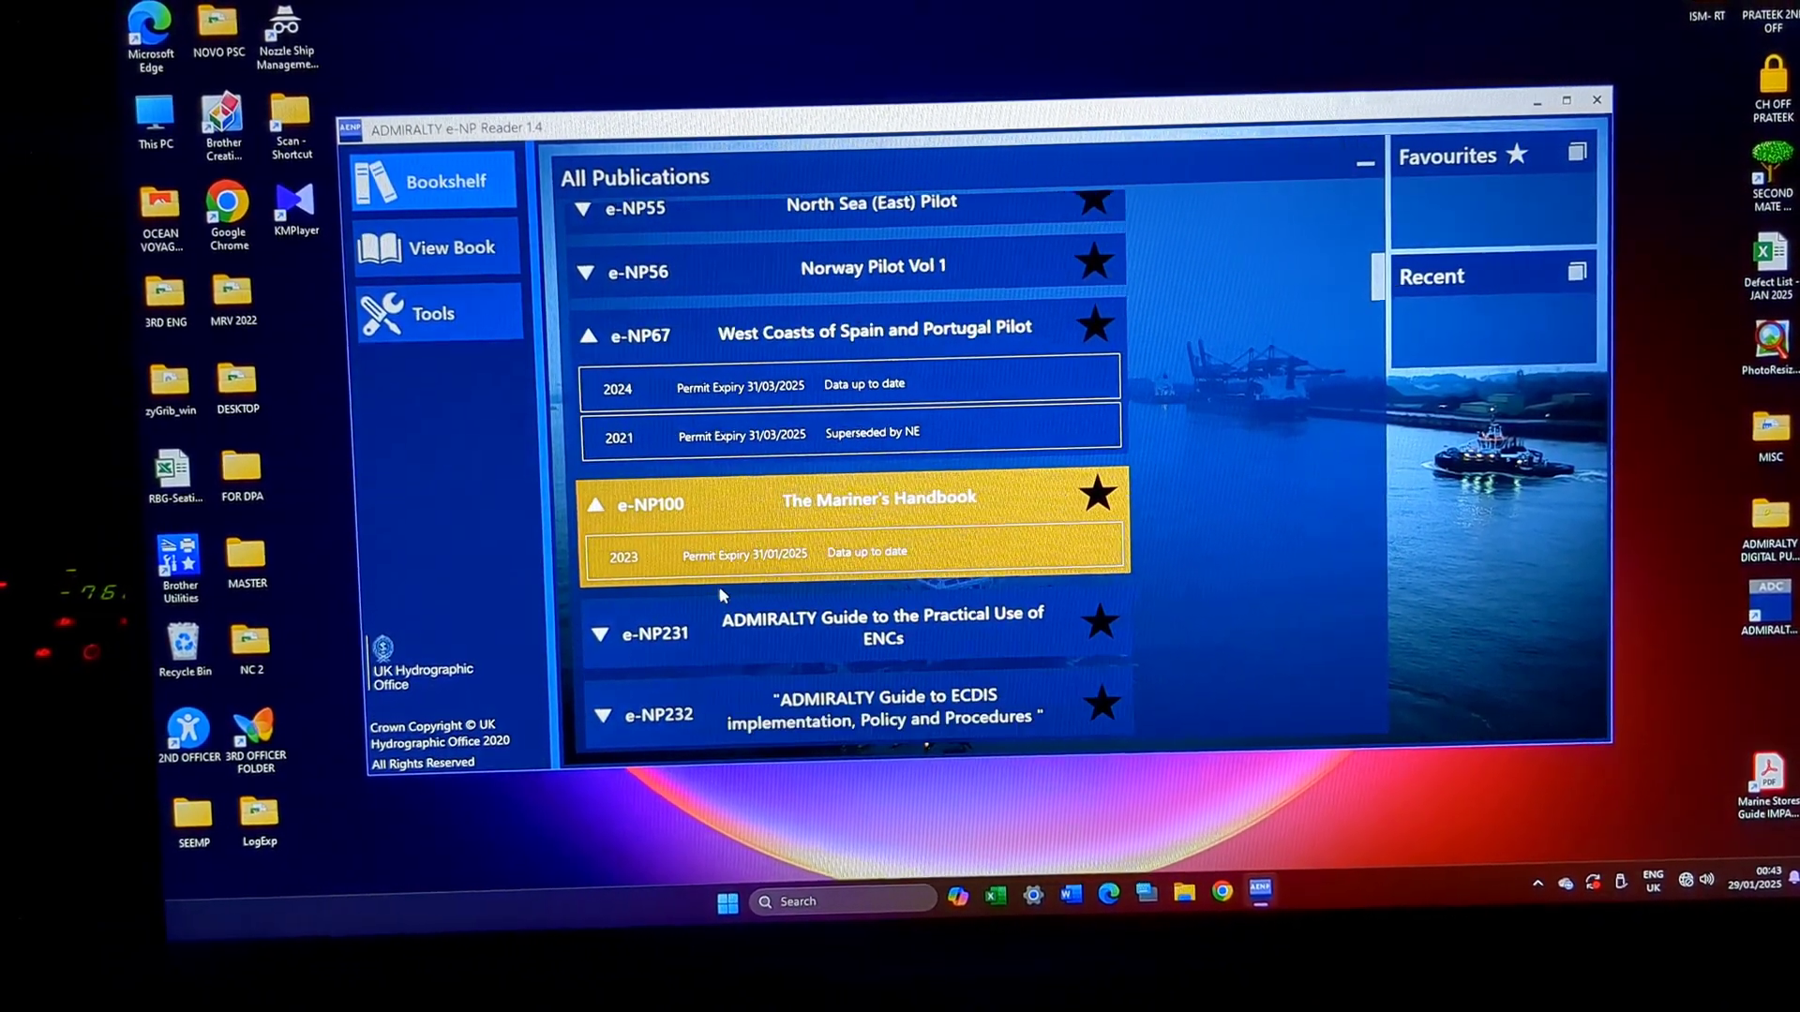
scroll(733, 596, "down", 1)
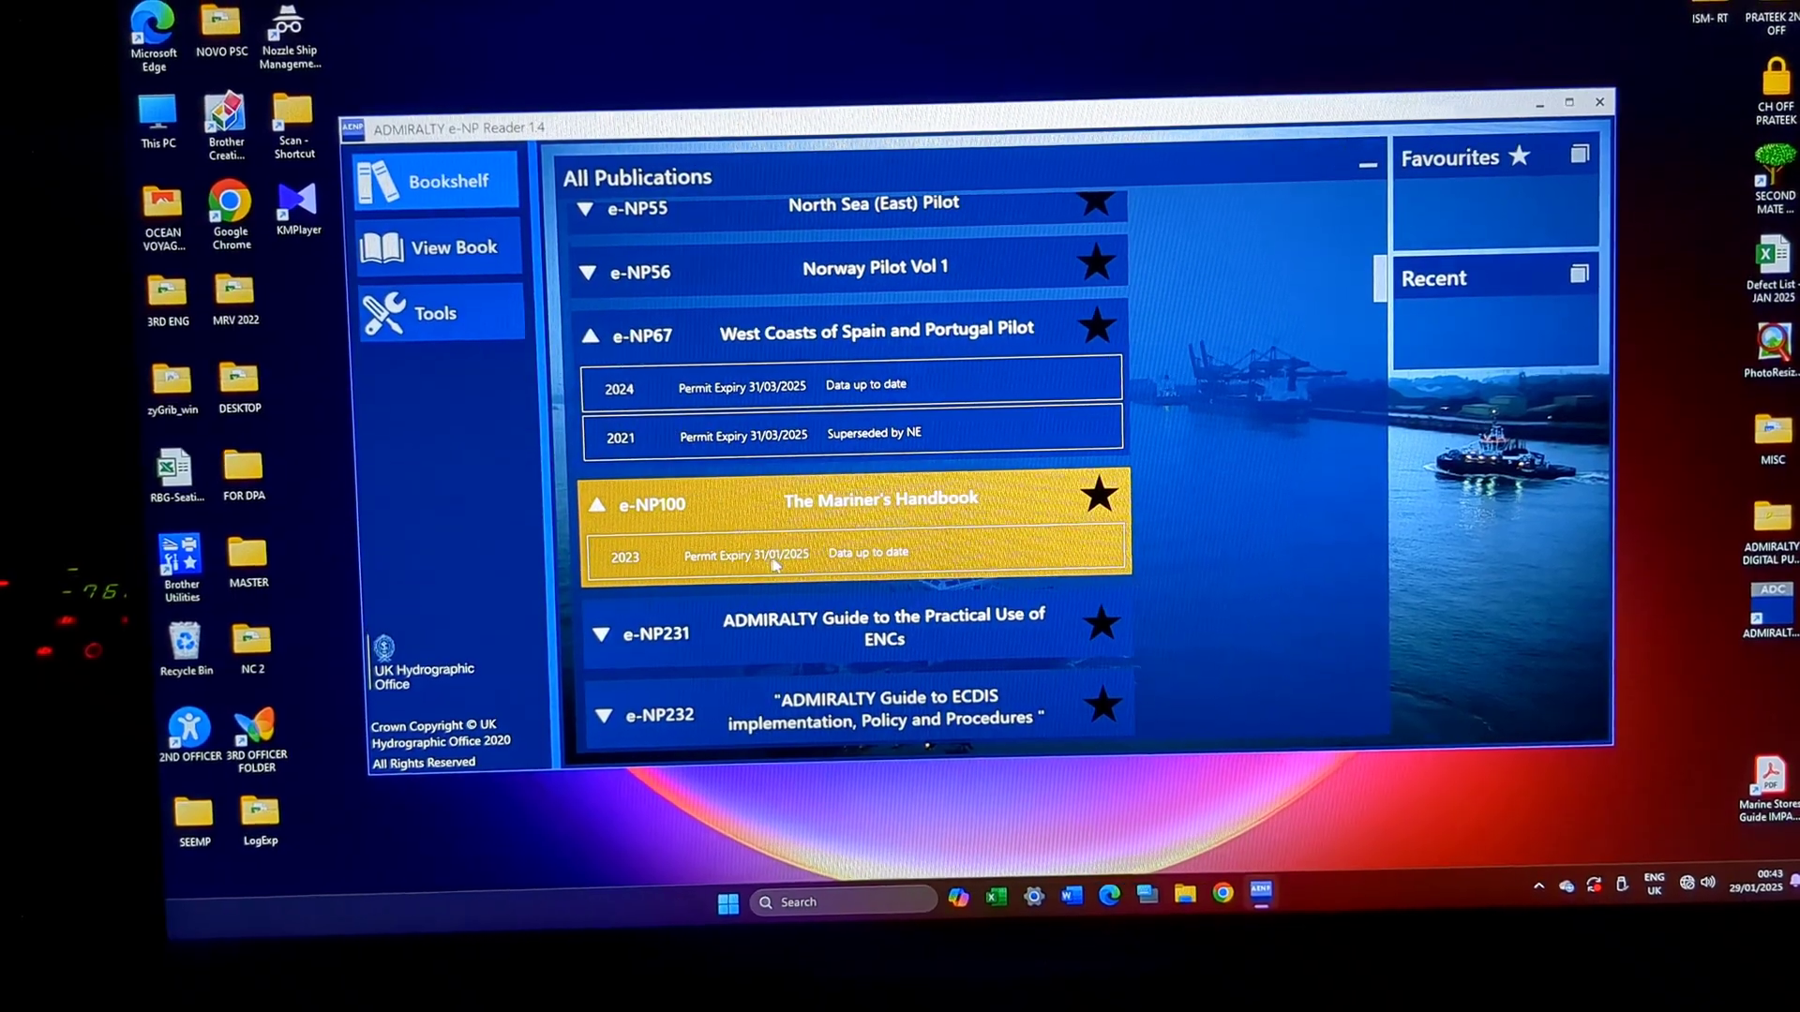
scroll(725, 559, "down", 1)
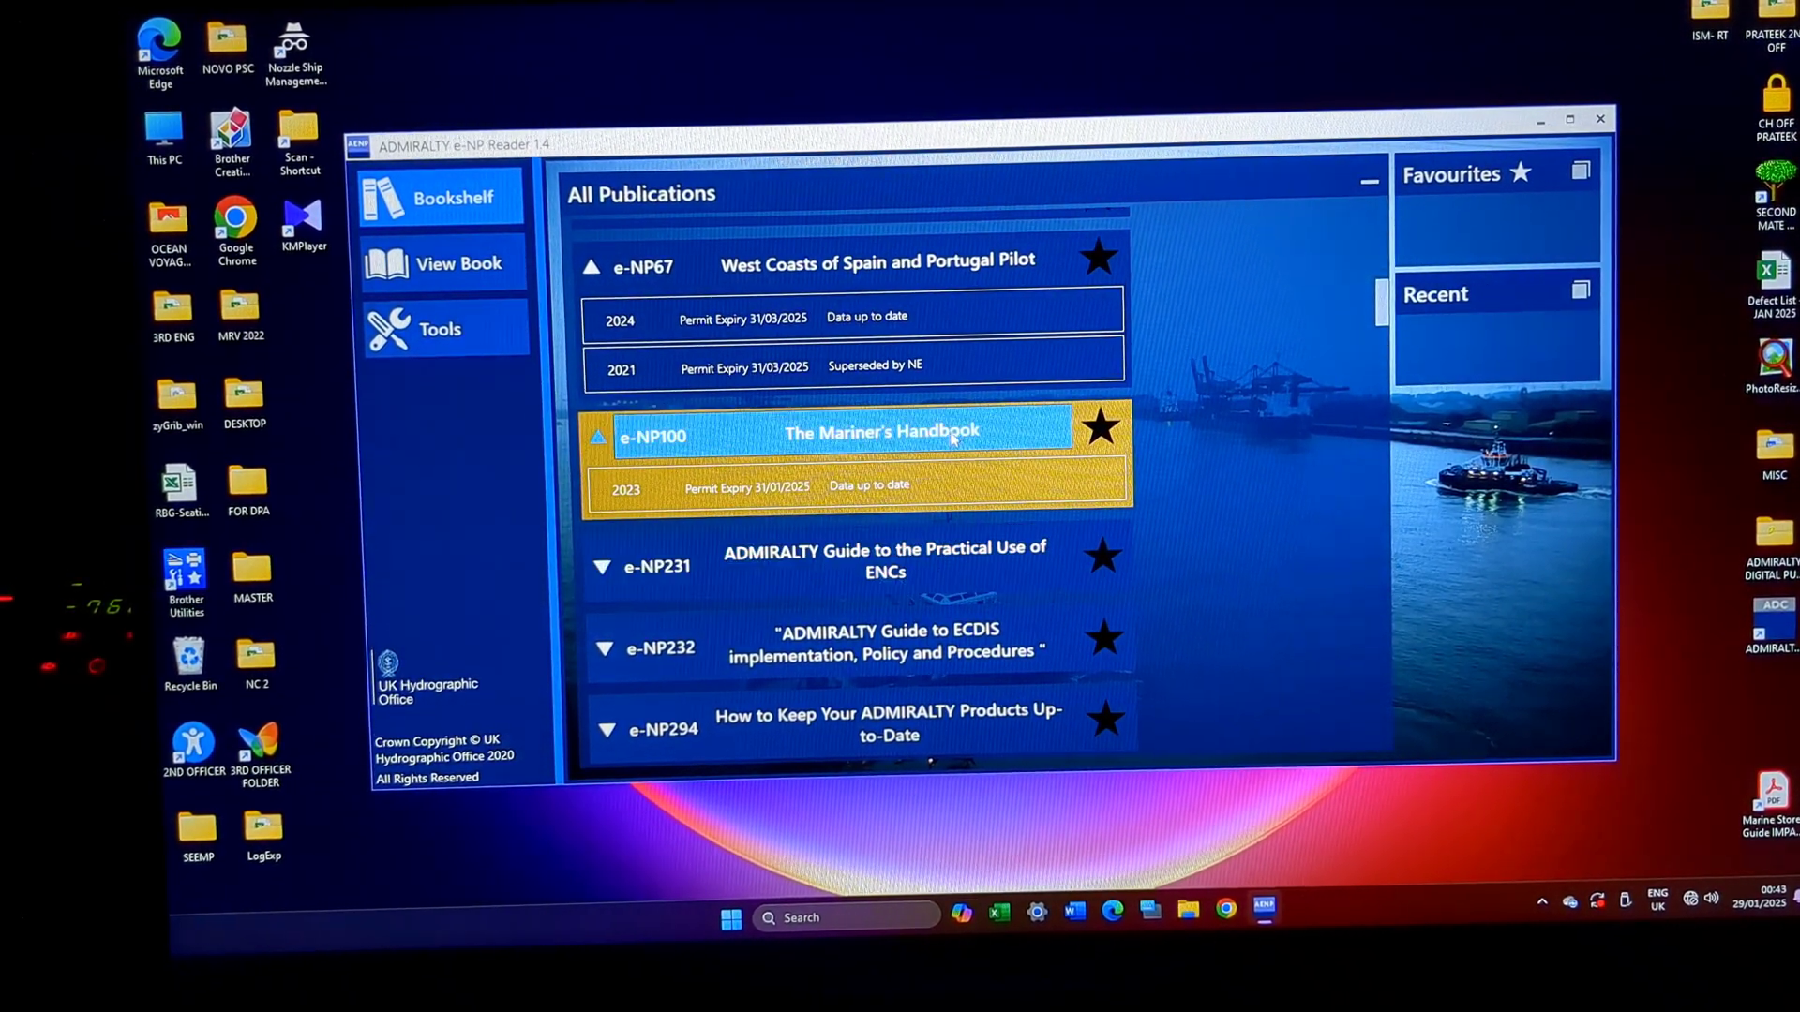
scroll(951, 439, "down", 1)
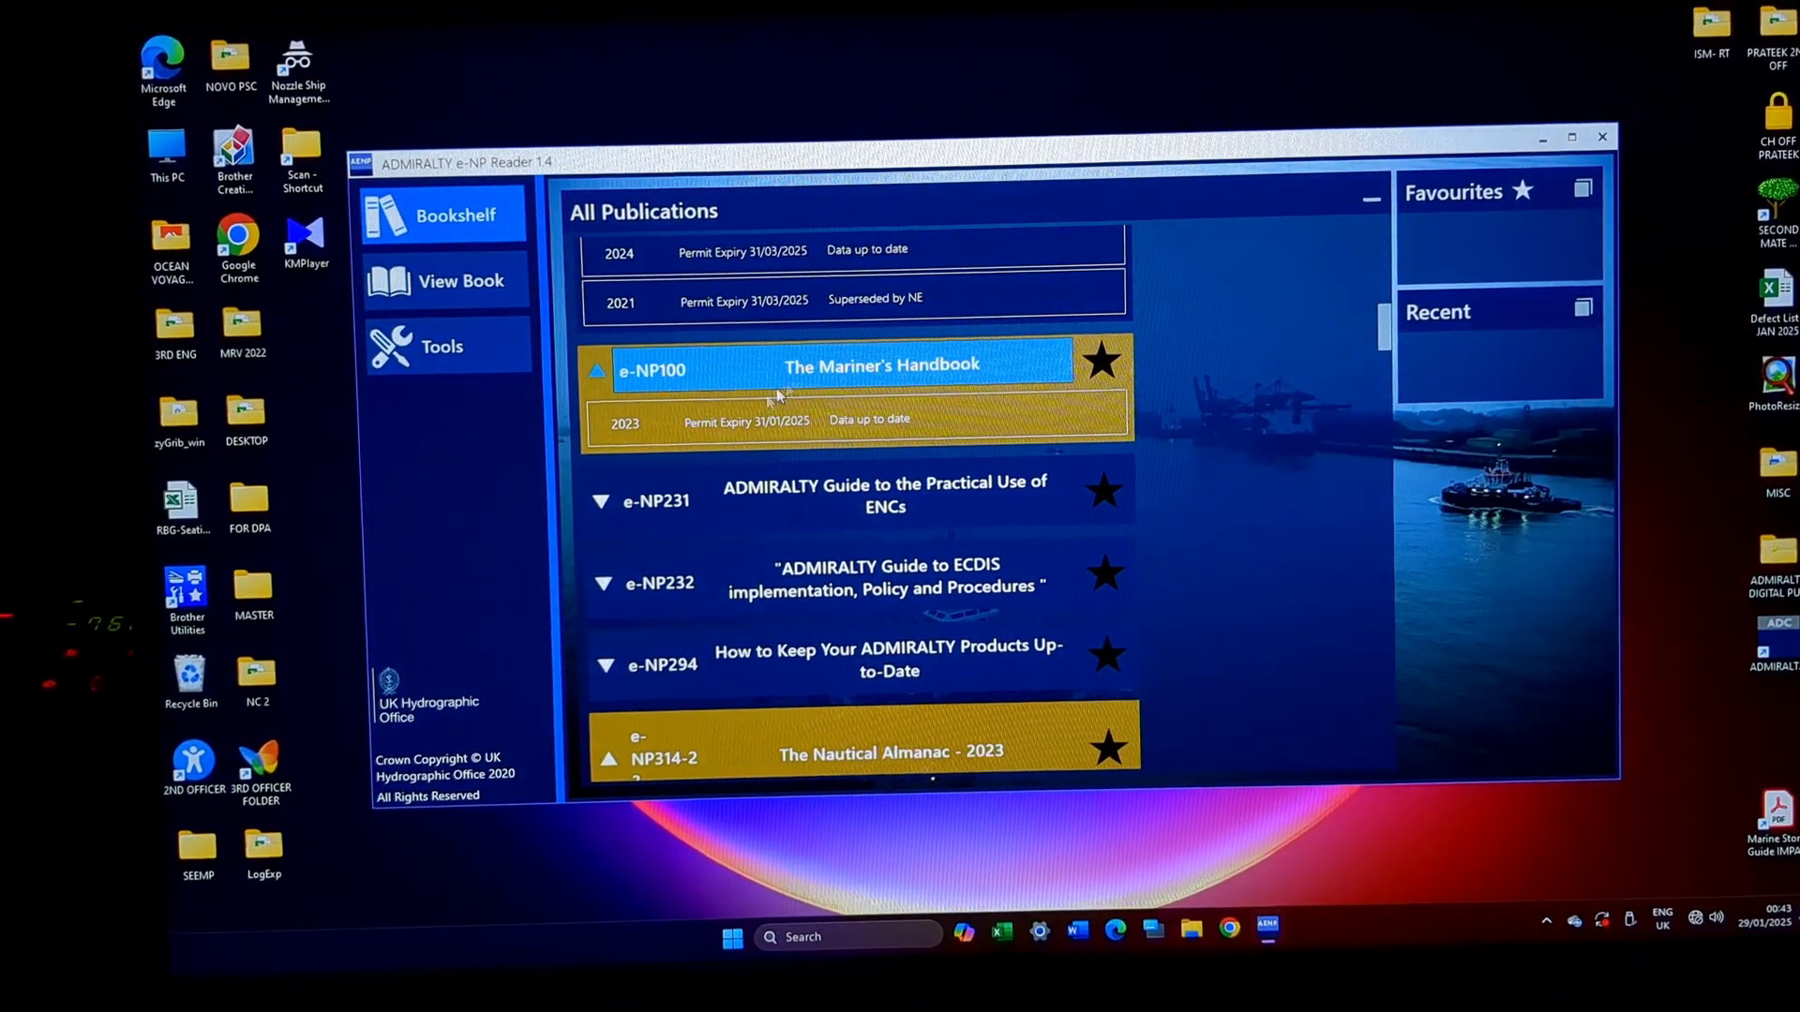
scroll(844, 494, "down", 2)
scroll(900, 563, "down", 3)
scroll(966, 699, "down", 4)
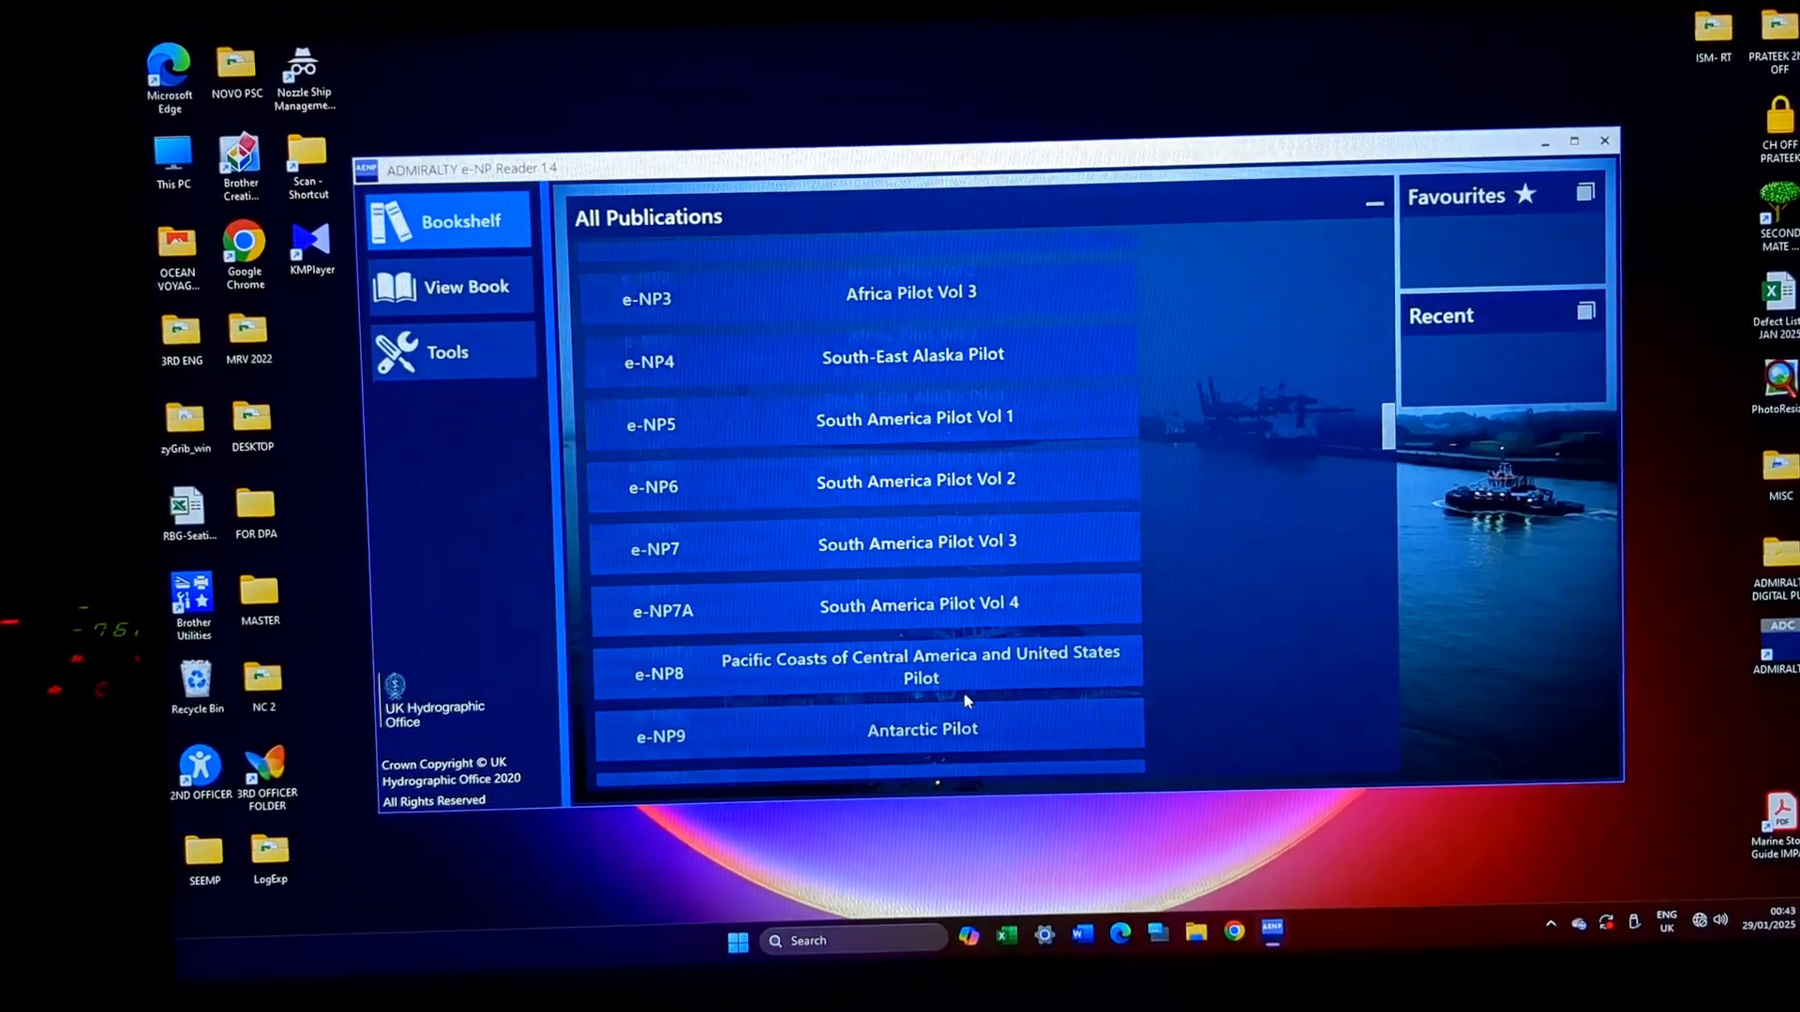
scroll(965, 698, "up", 4)
scroll(965, 698, "up", 3)
scroll(965, 698, "up", 2)
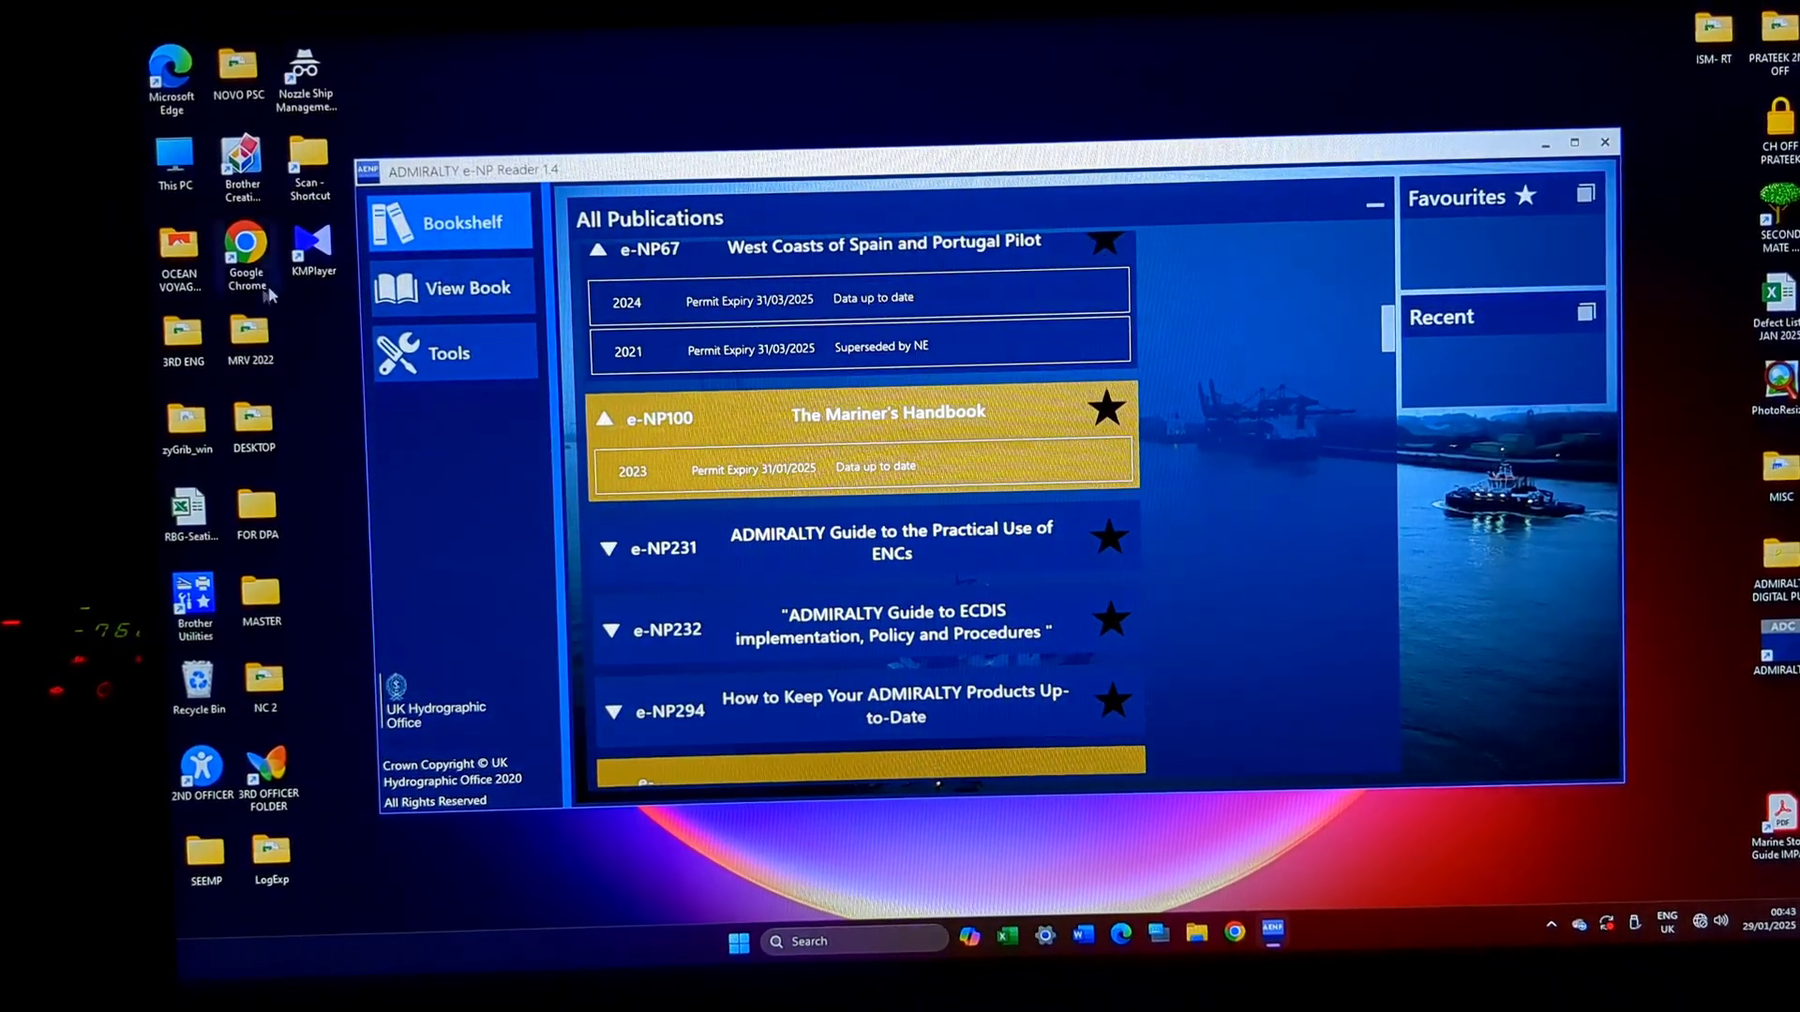
left_click(466, 354)
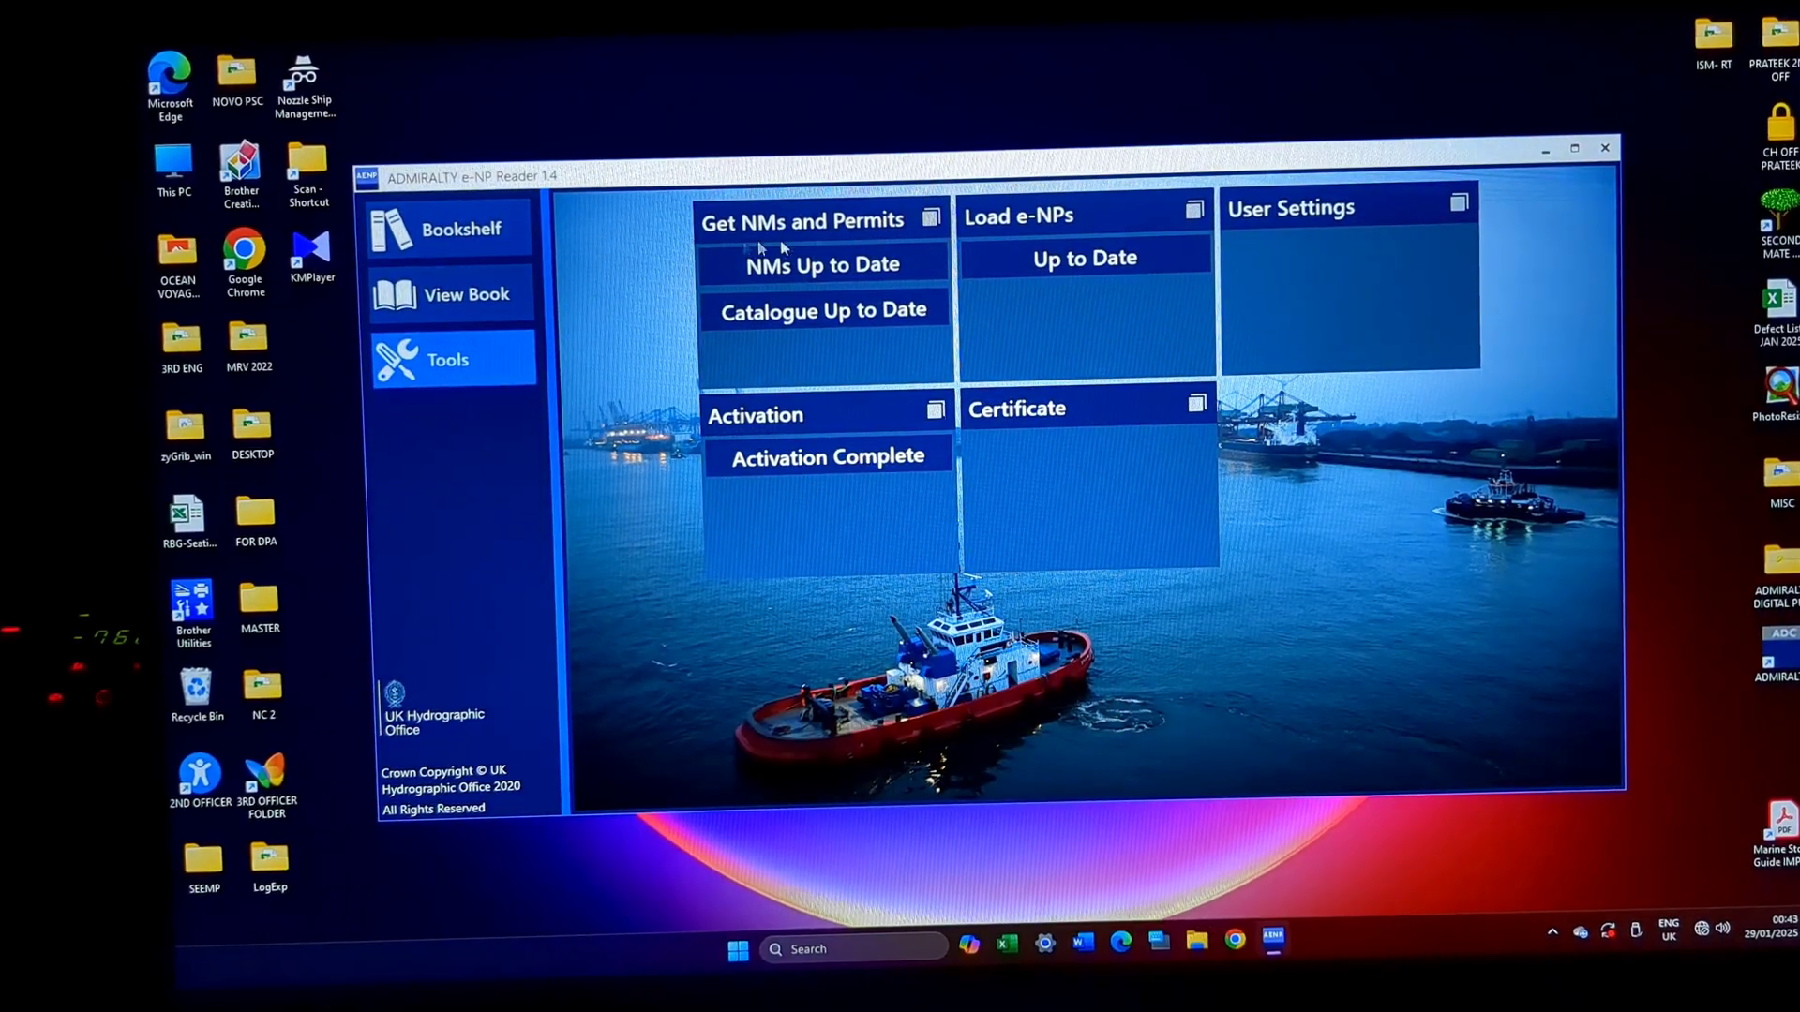
left_click(932, 220)
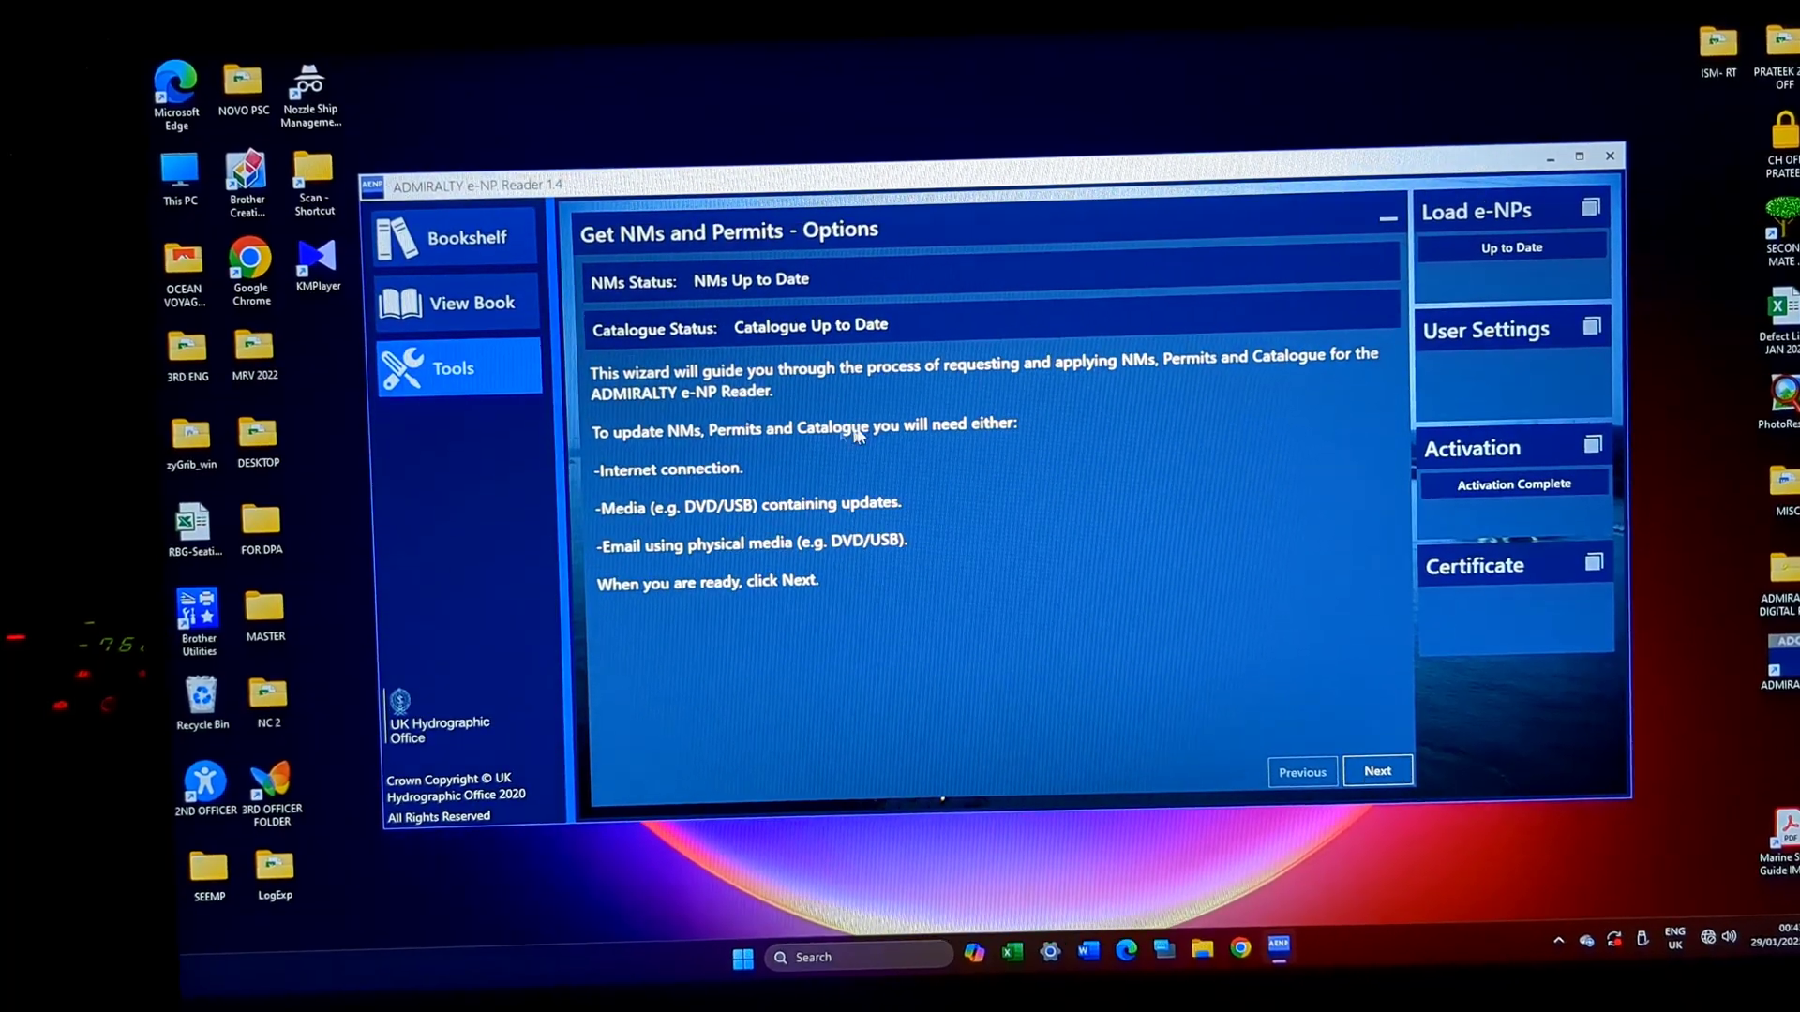
left_click(1380, 762)
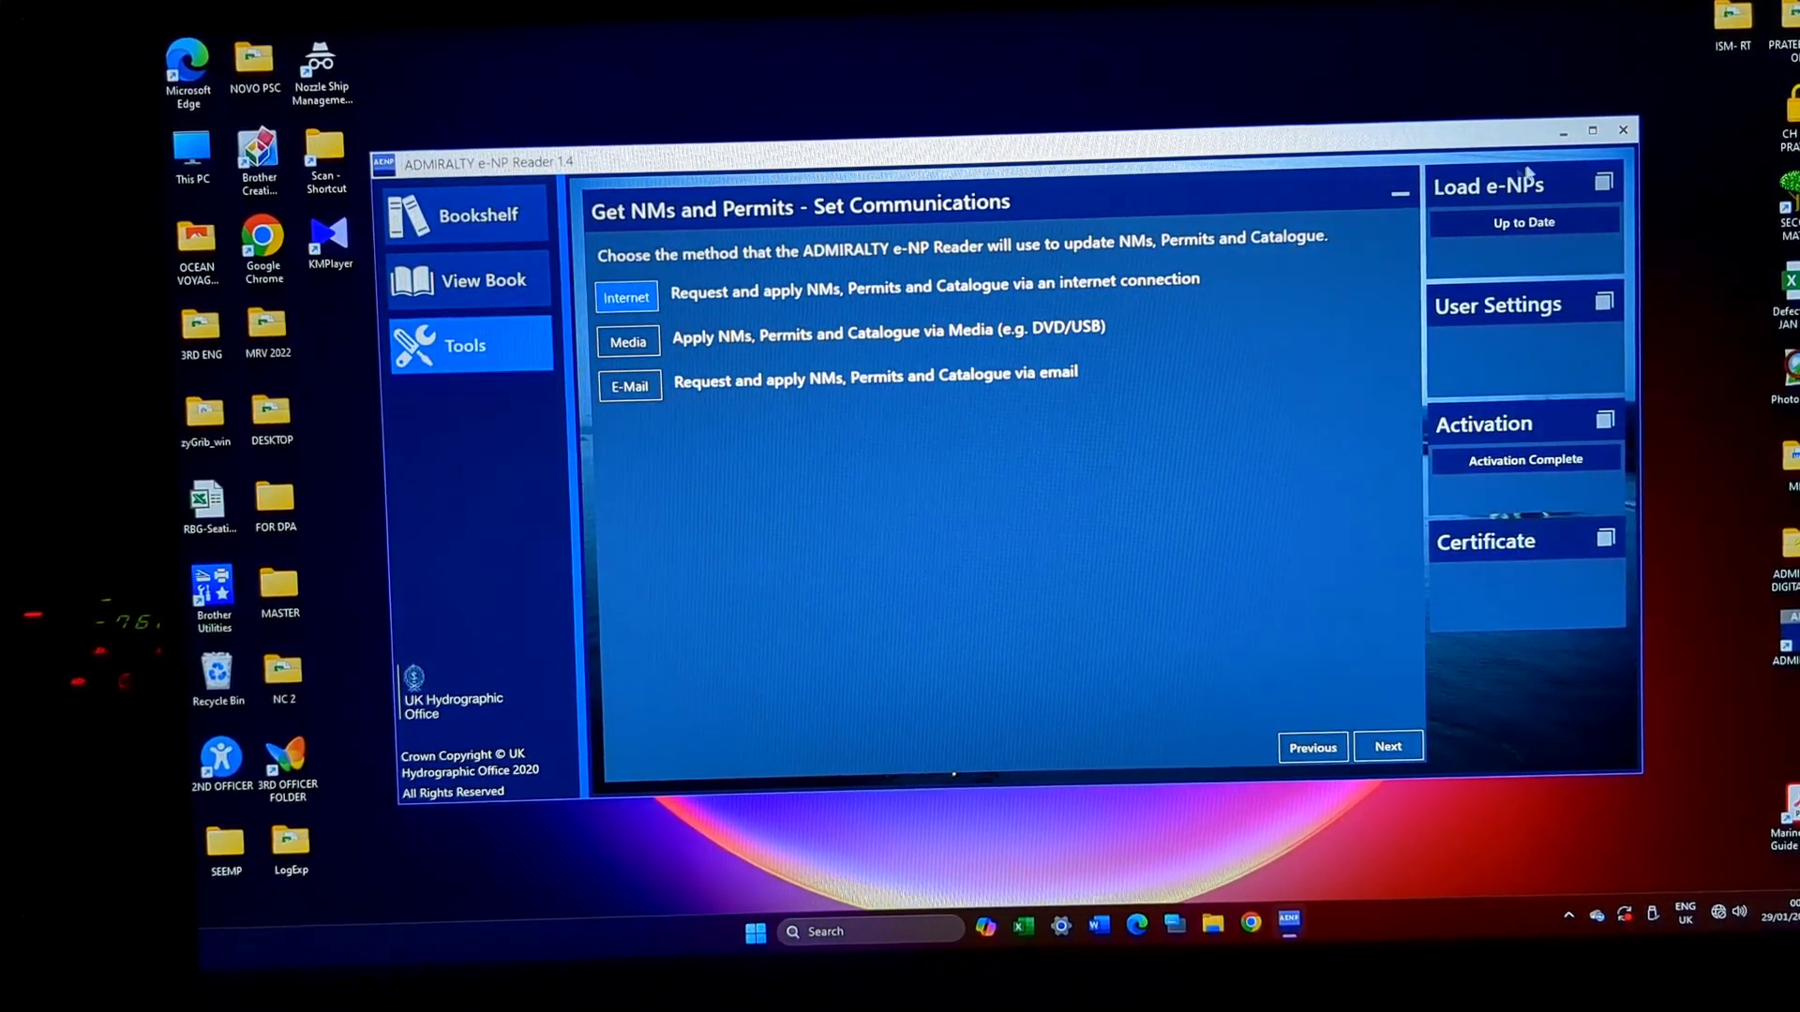
left_click(1407, 197)
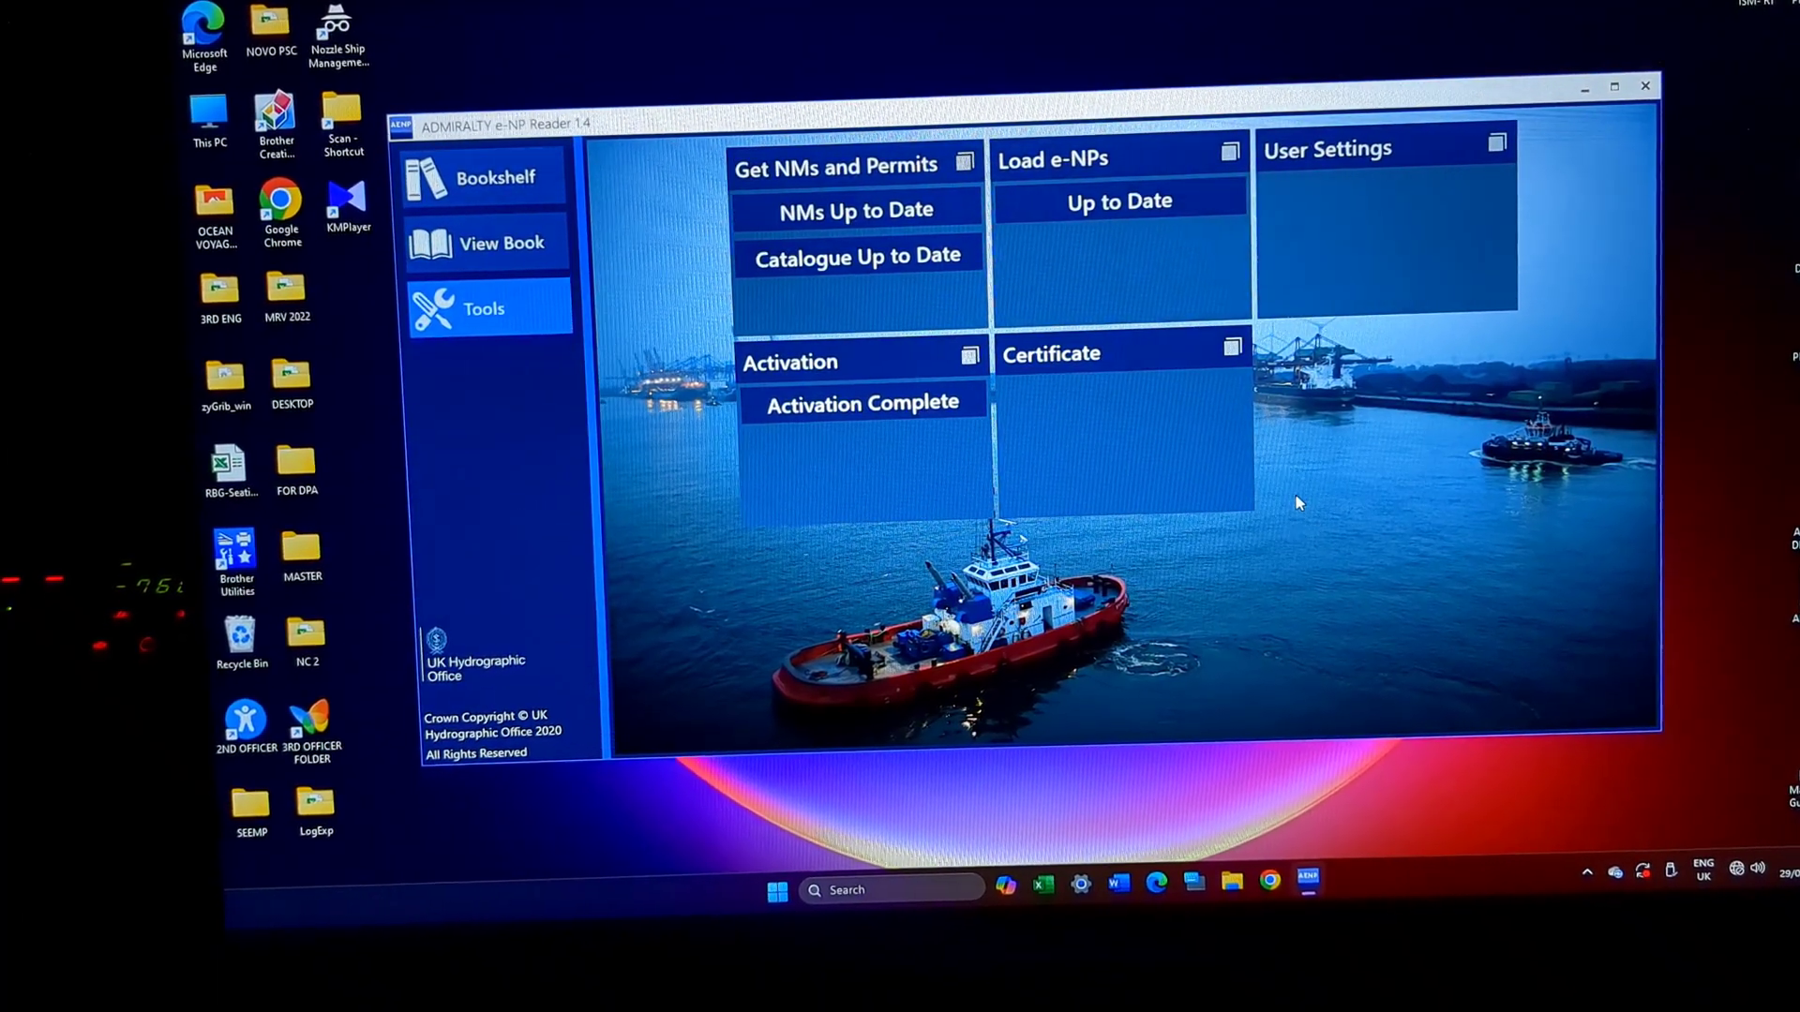
left_click(1125, 184)
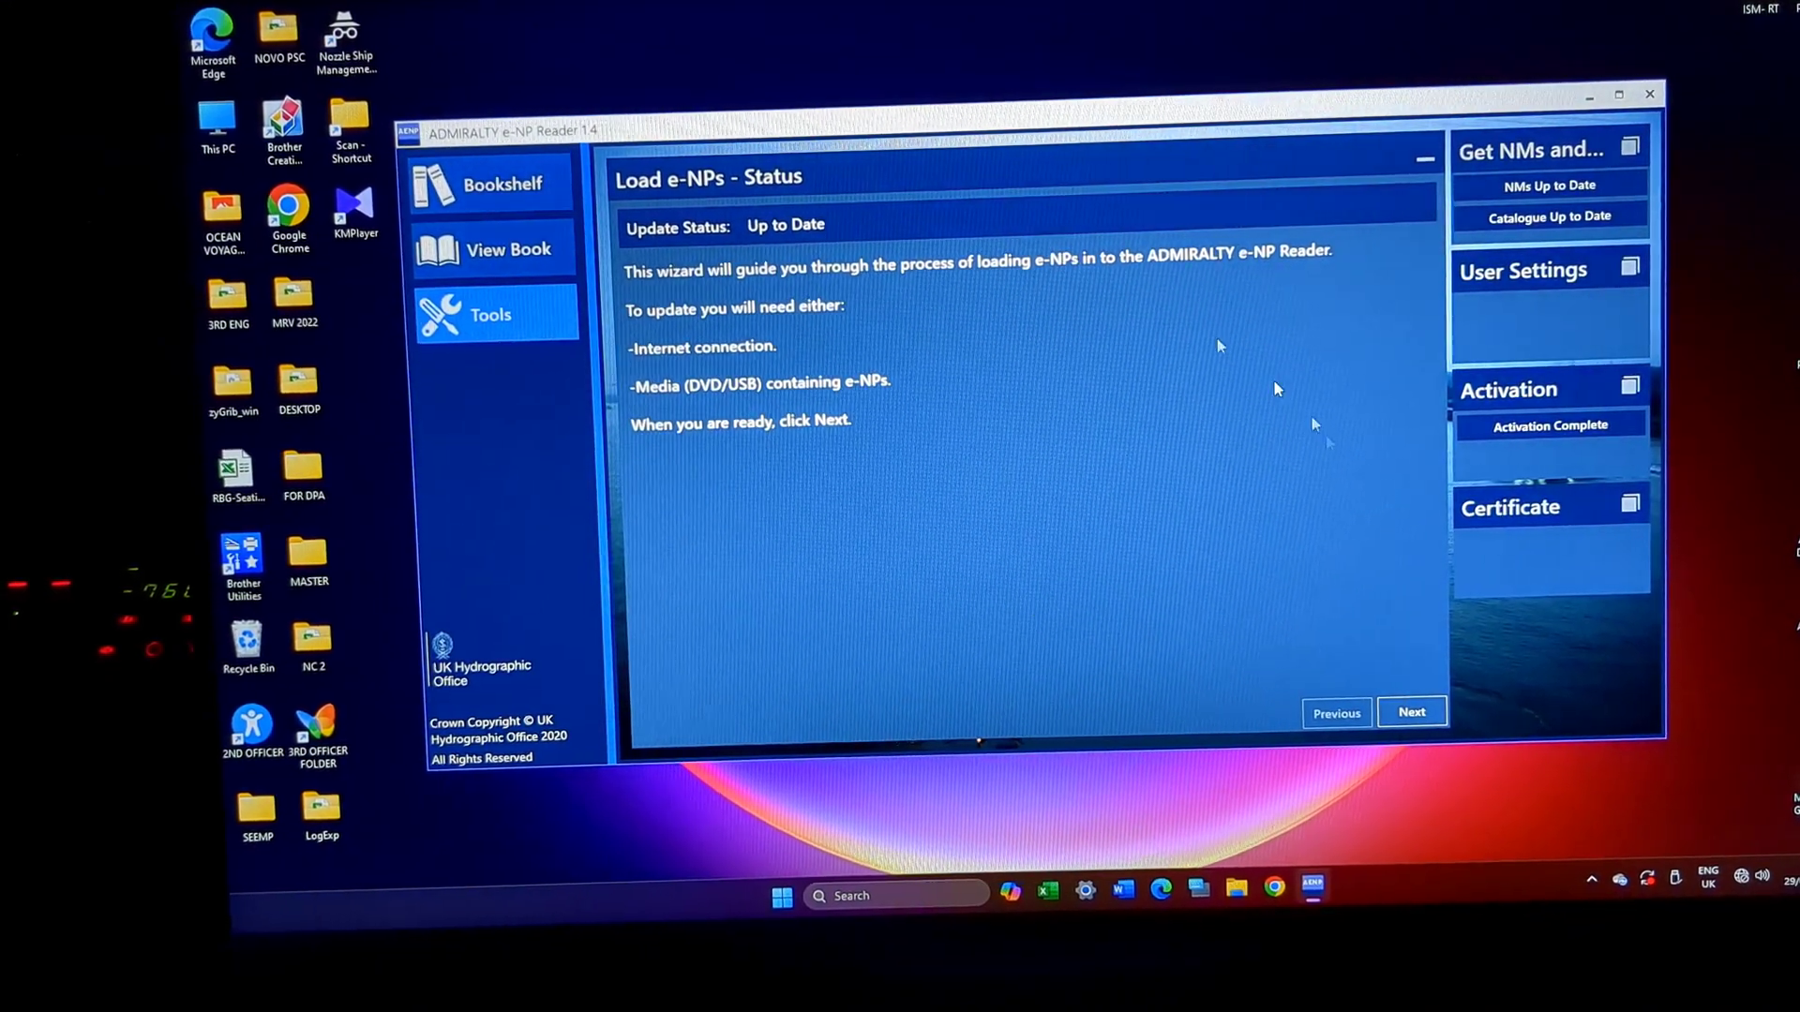
left_click(1424, 169)
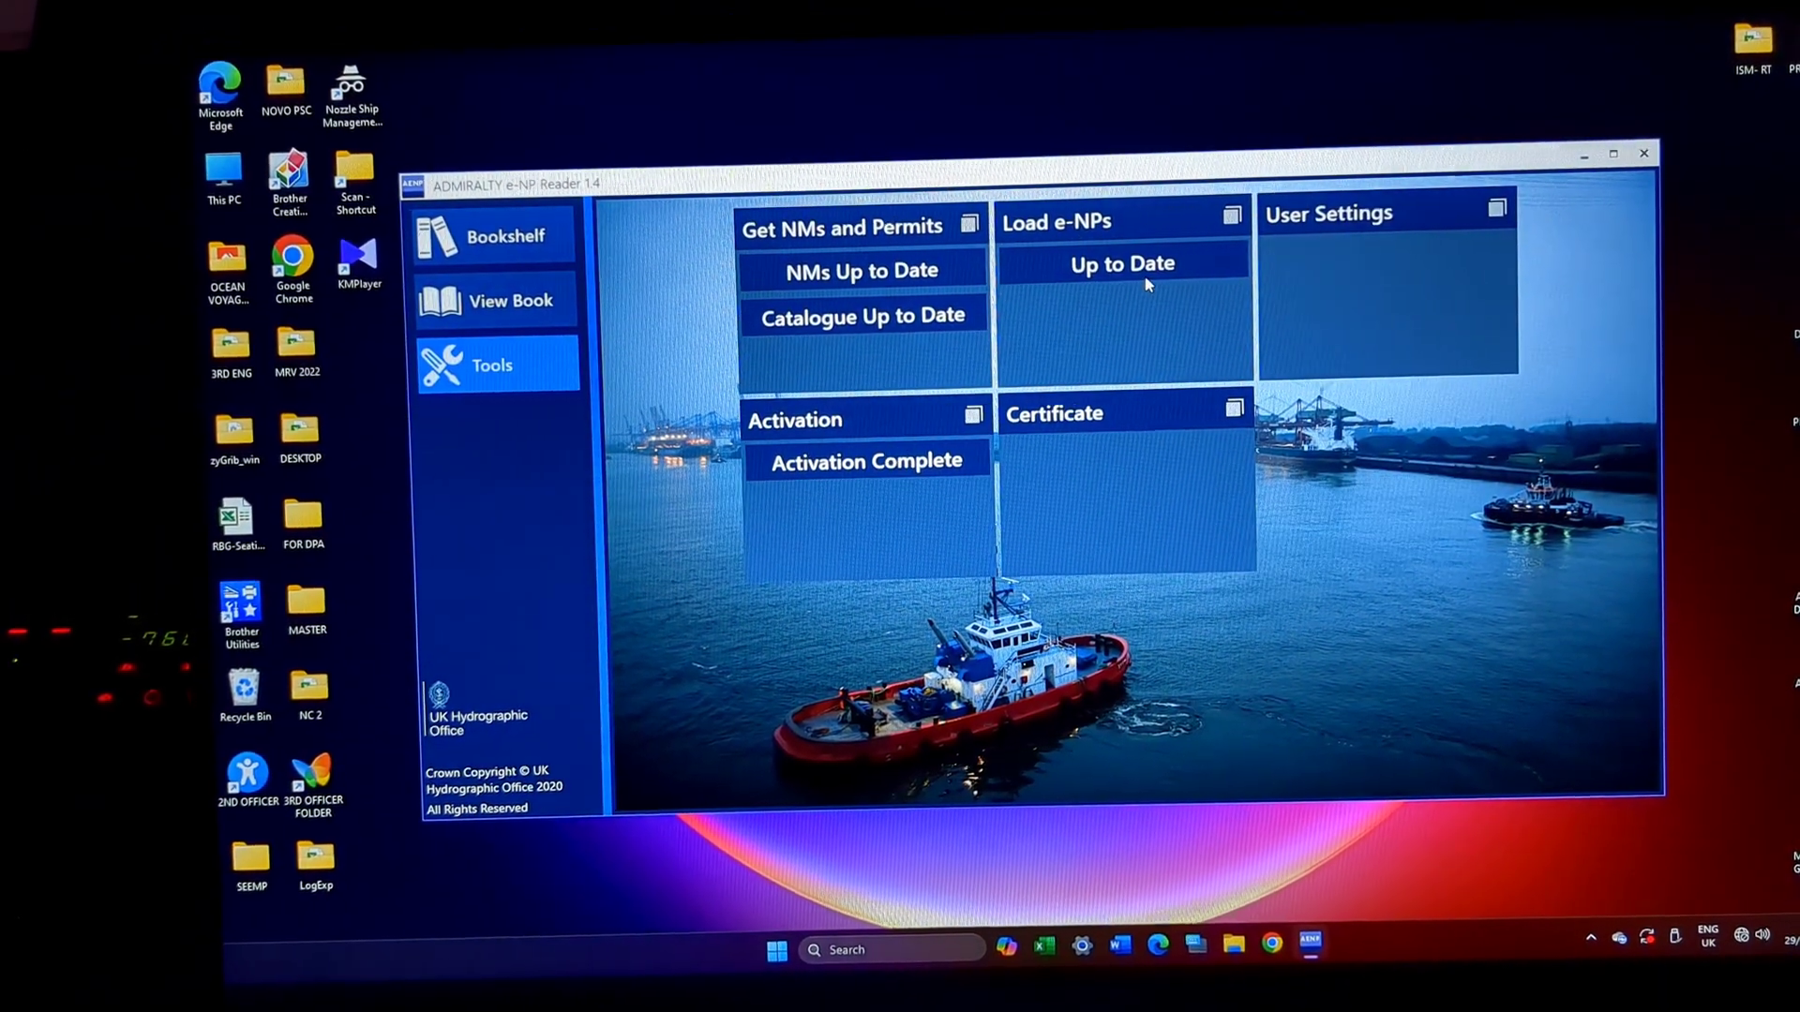
Step: Review the vessel and licence information in User Settings, then check the Activation status
left_click(1385, 289)
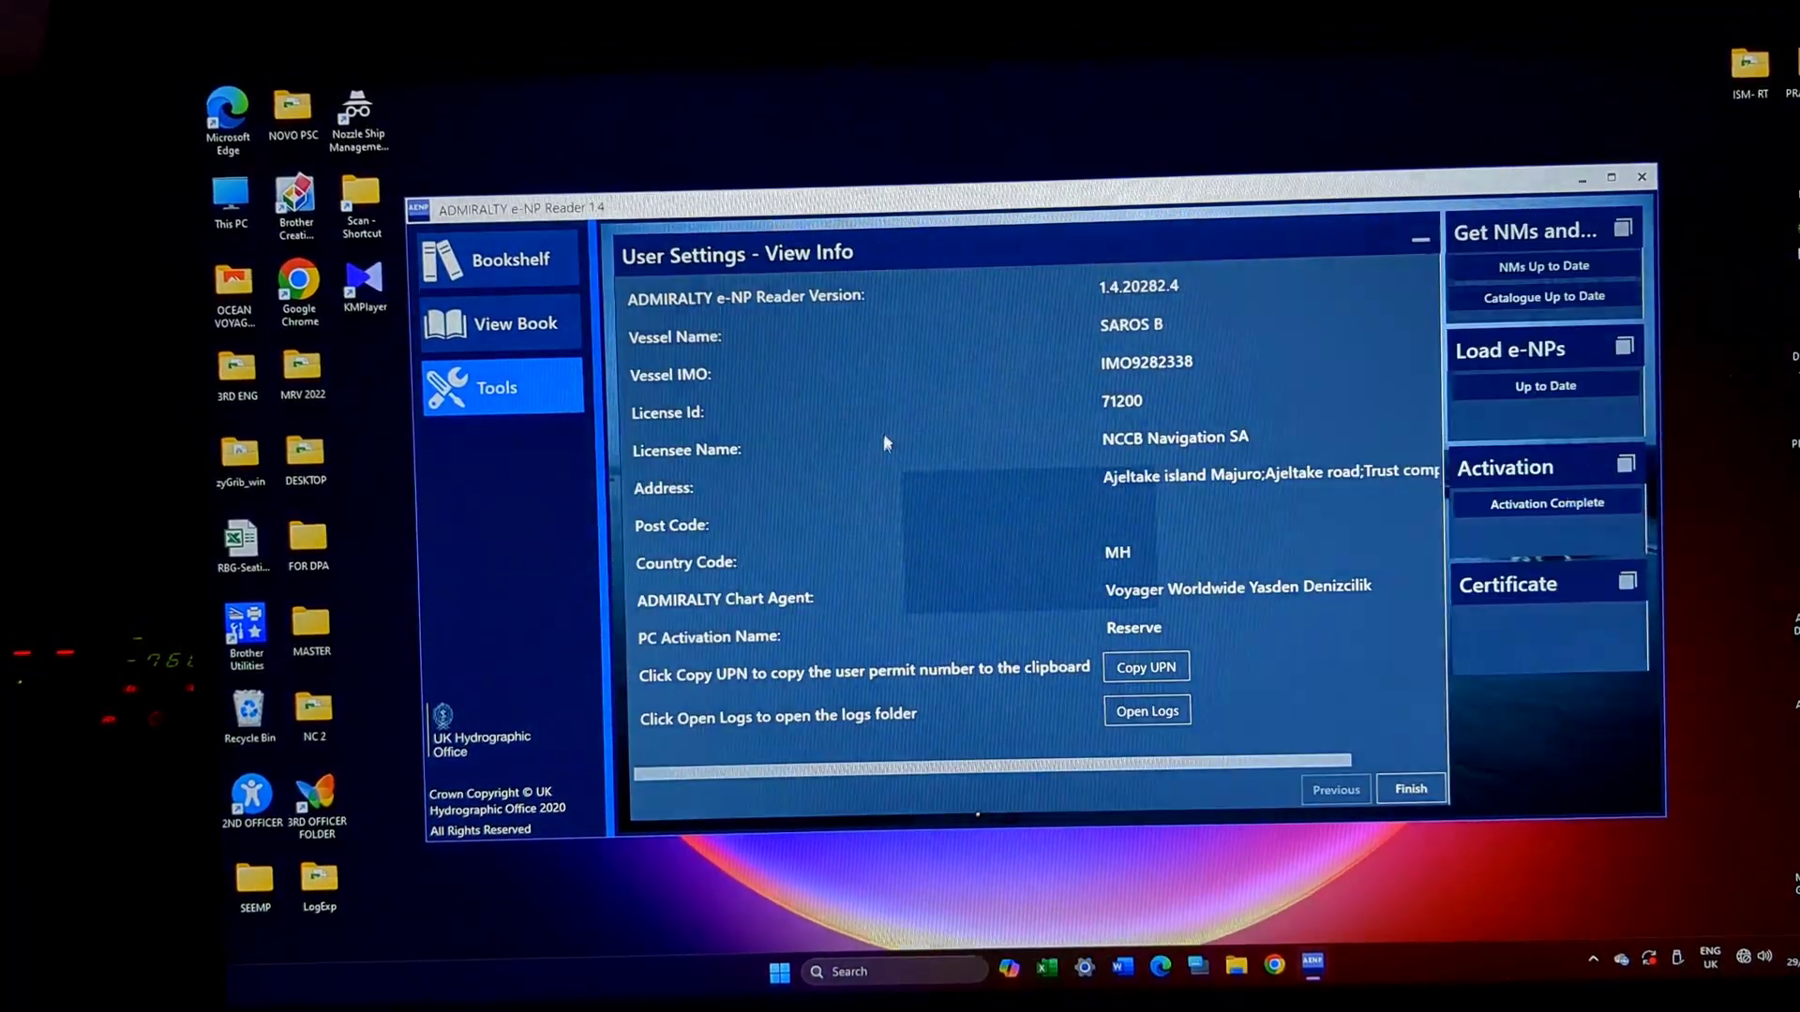
left_click(1421, 254)
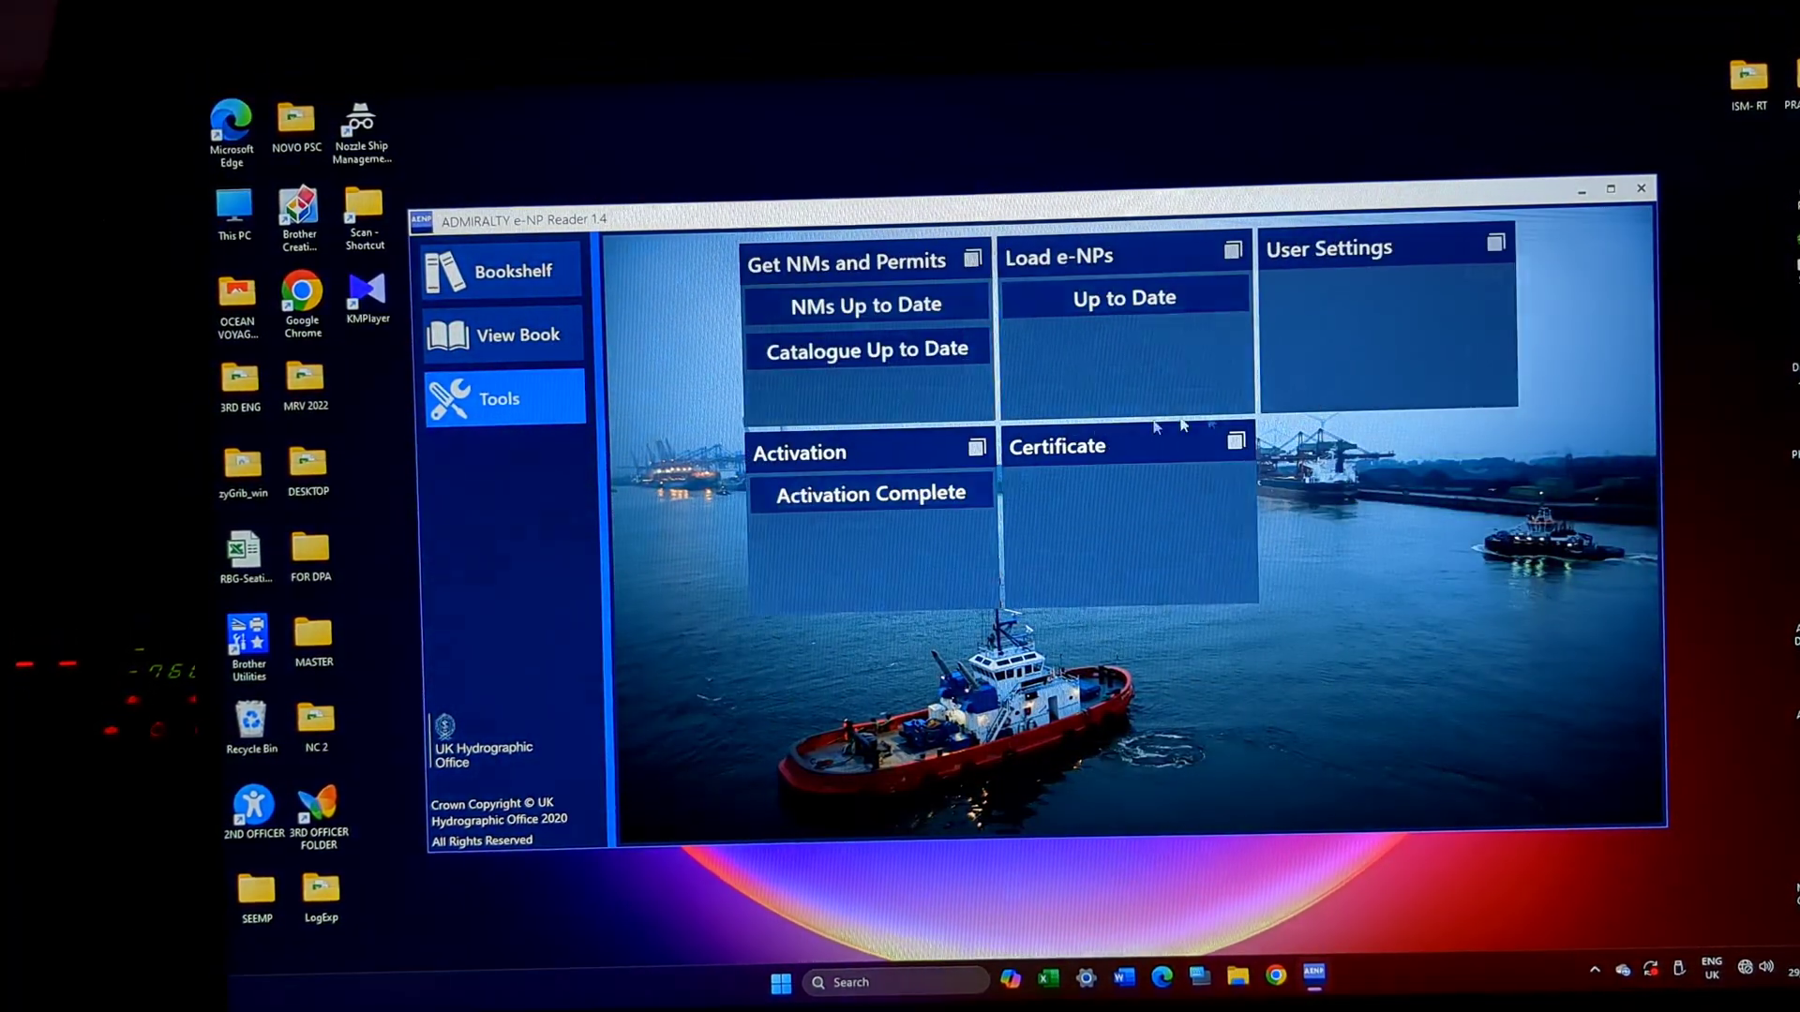
left_click(931, 497)
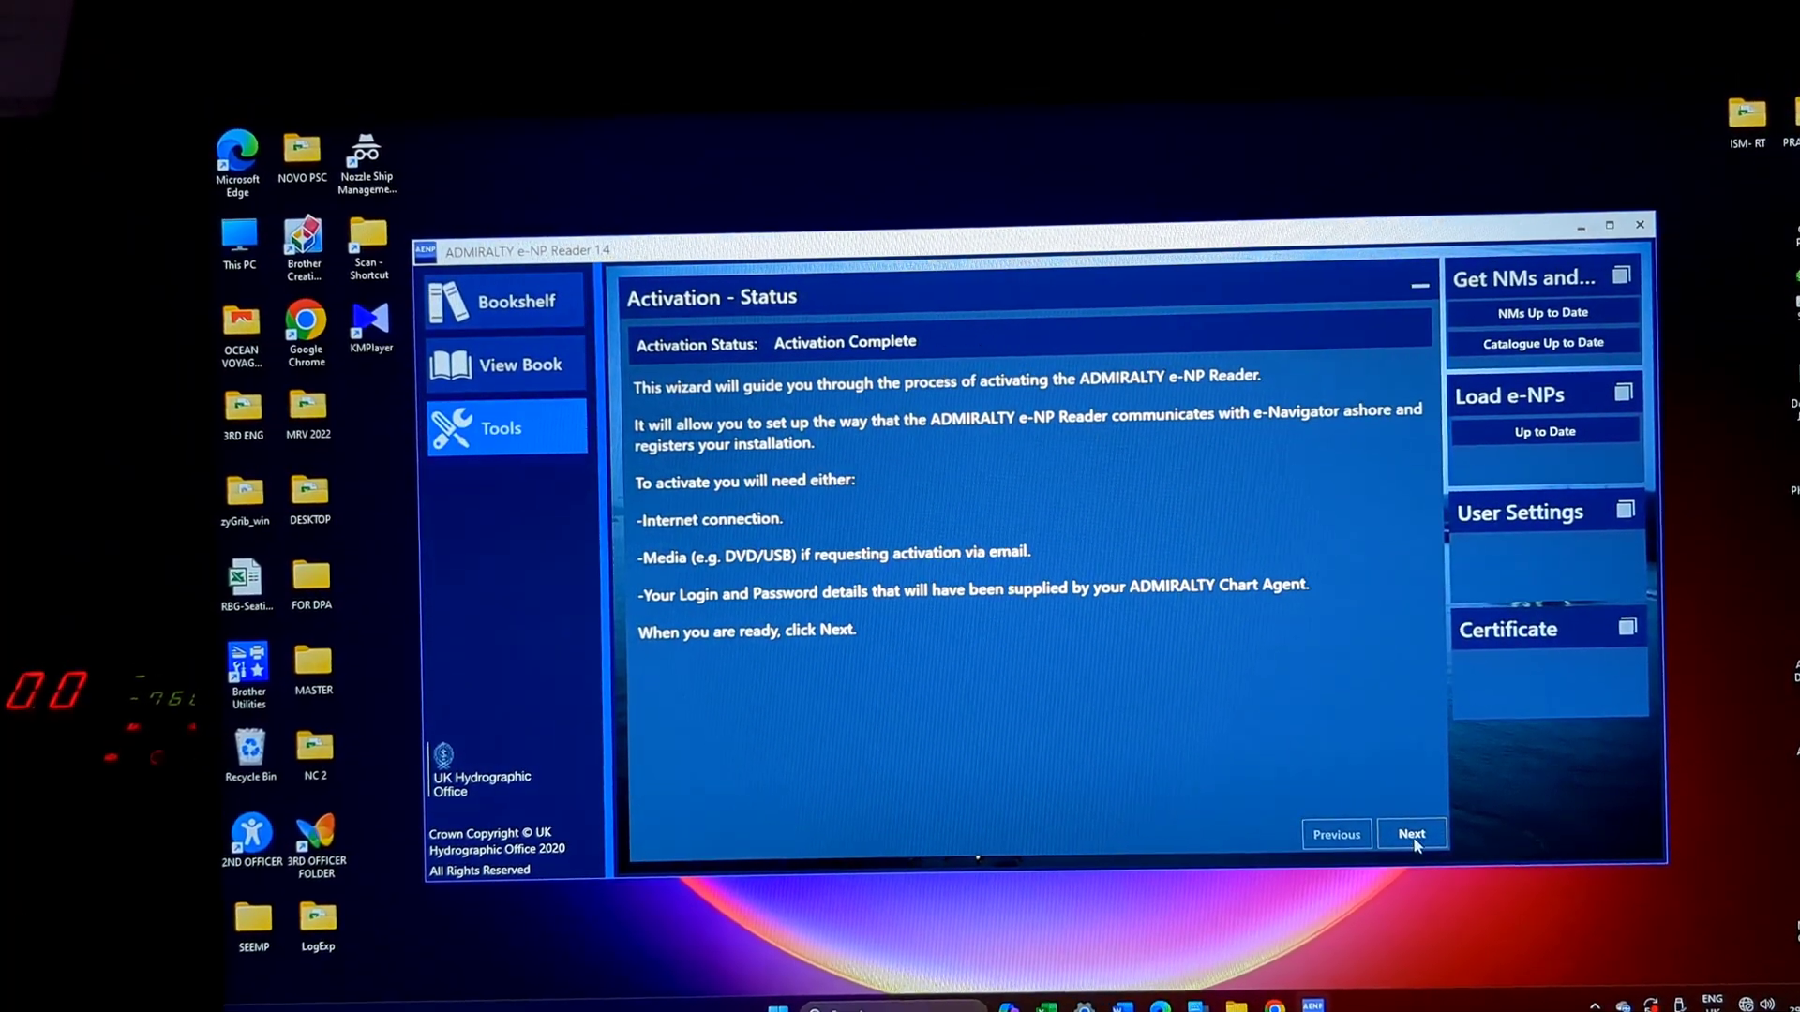
left_click(1421, 281)
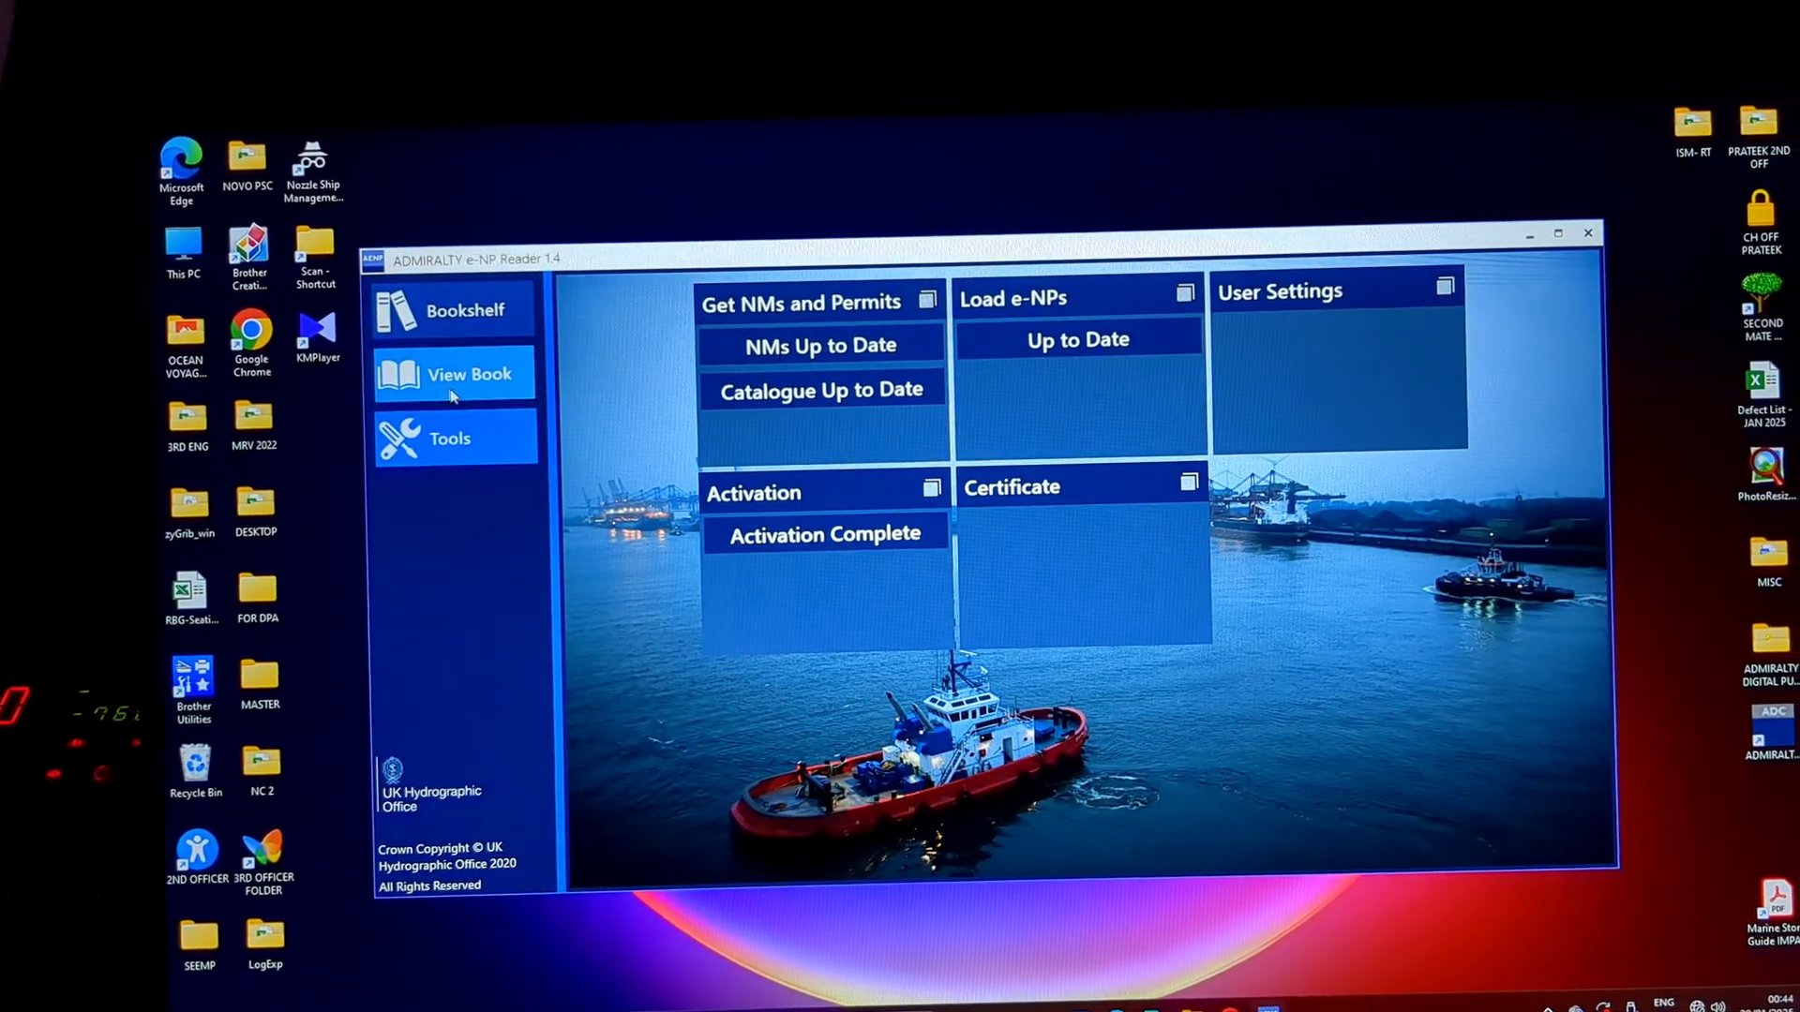
Step: Inspect the All Publications list entries, including Africa Pilot Vol 1 and IALA Maritime Buoyage Systems, for expired permits
left_click(400, 302)
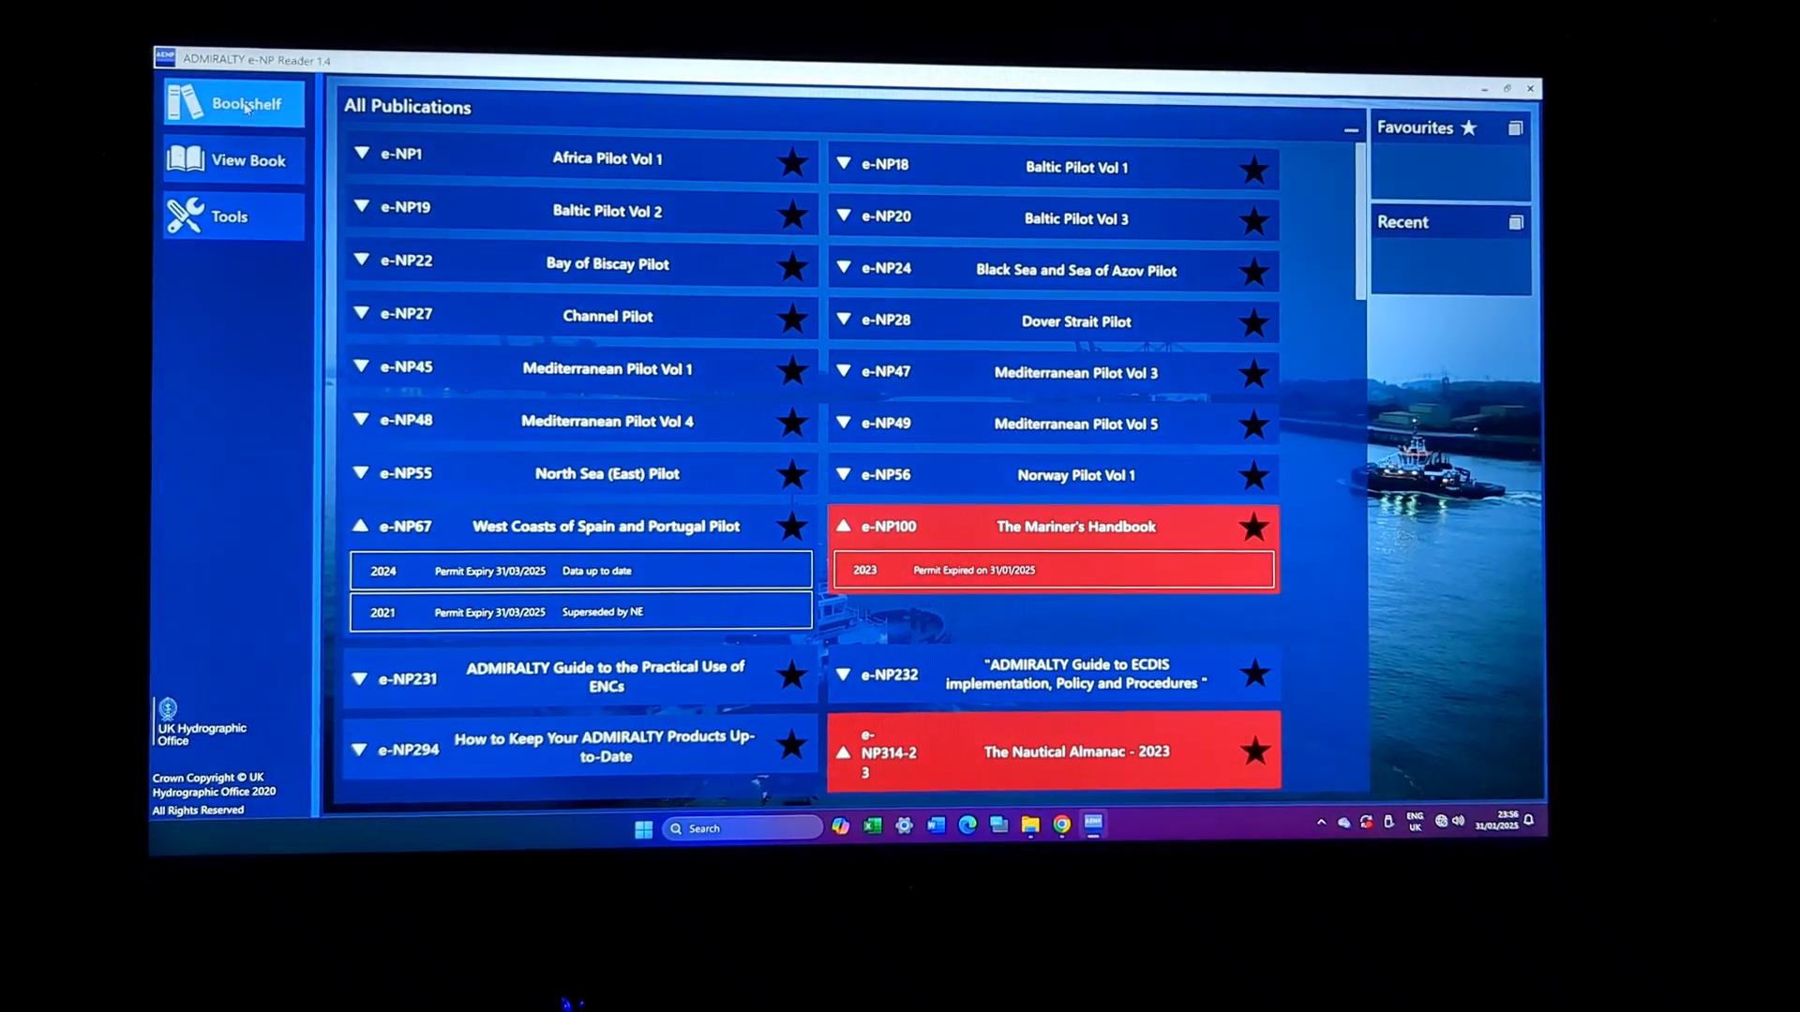
left_click(250, 157)
left_click(246, 101)
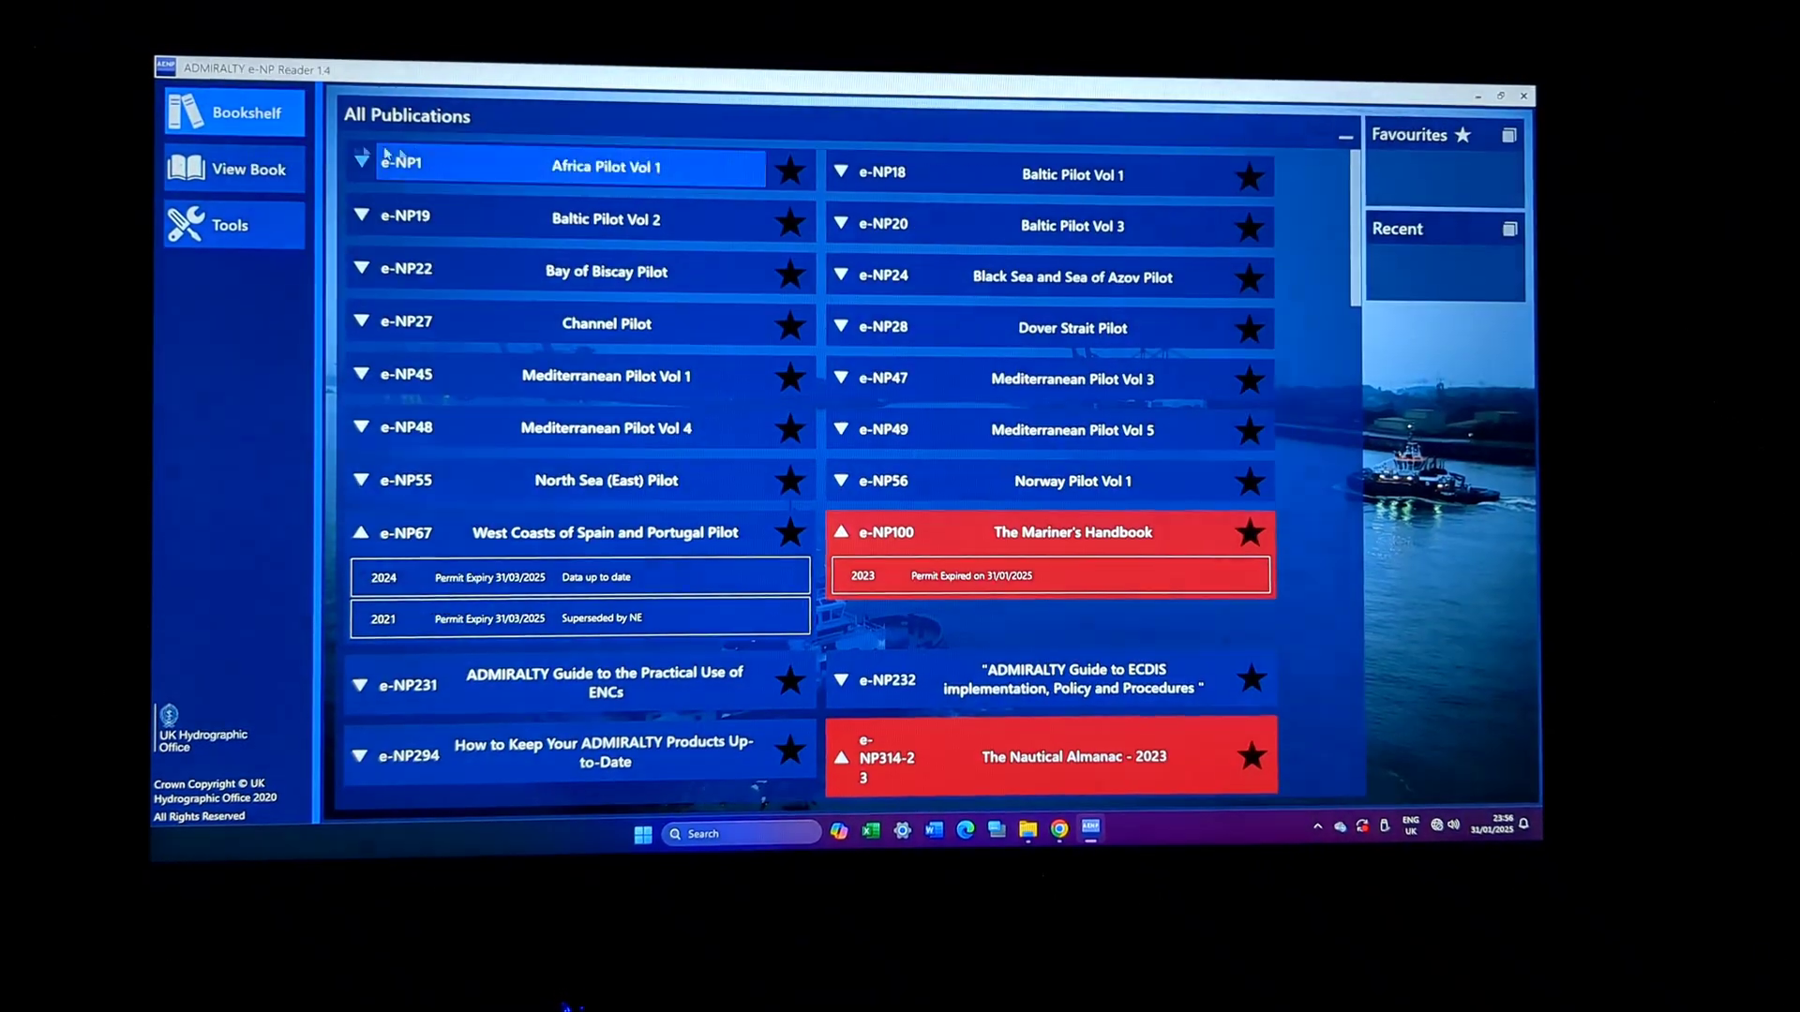
scroll(1042, 439, "down", 2)
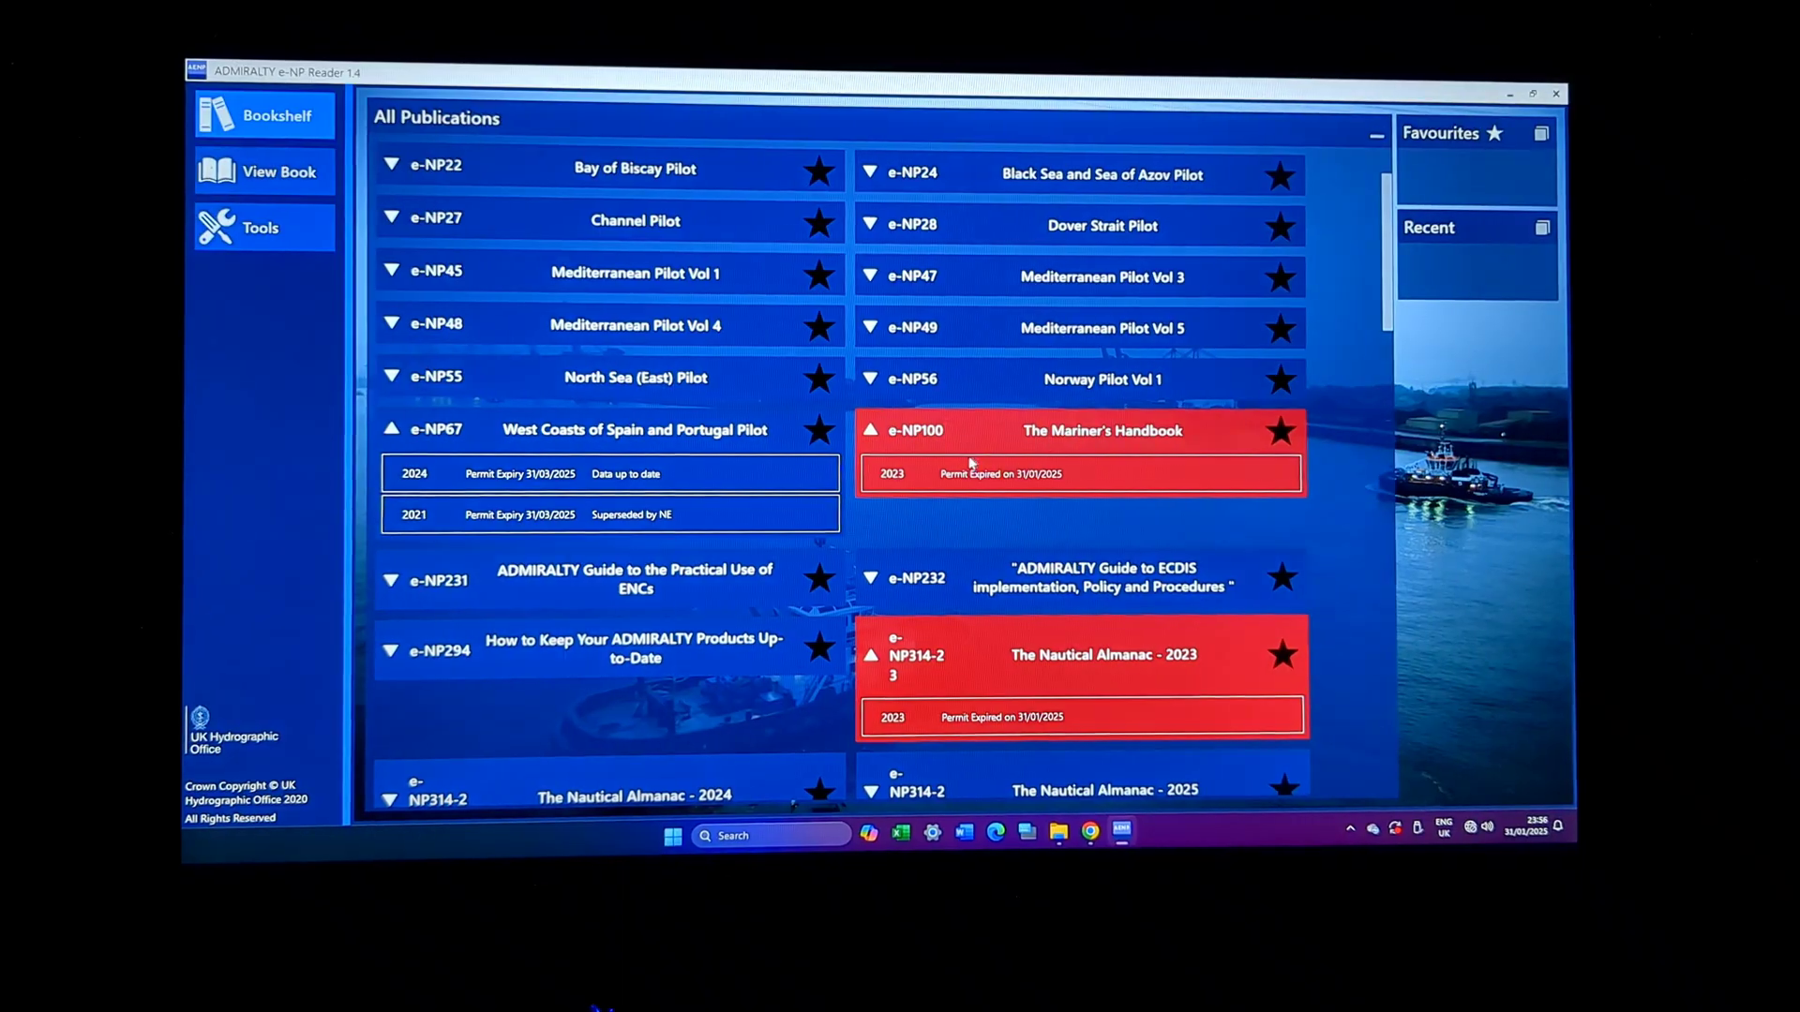
scroll(958, 620, "down", 3)
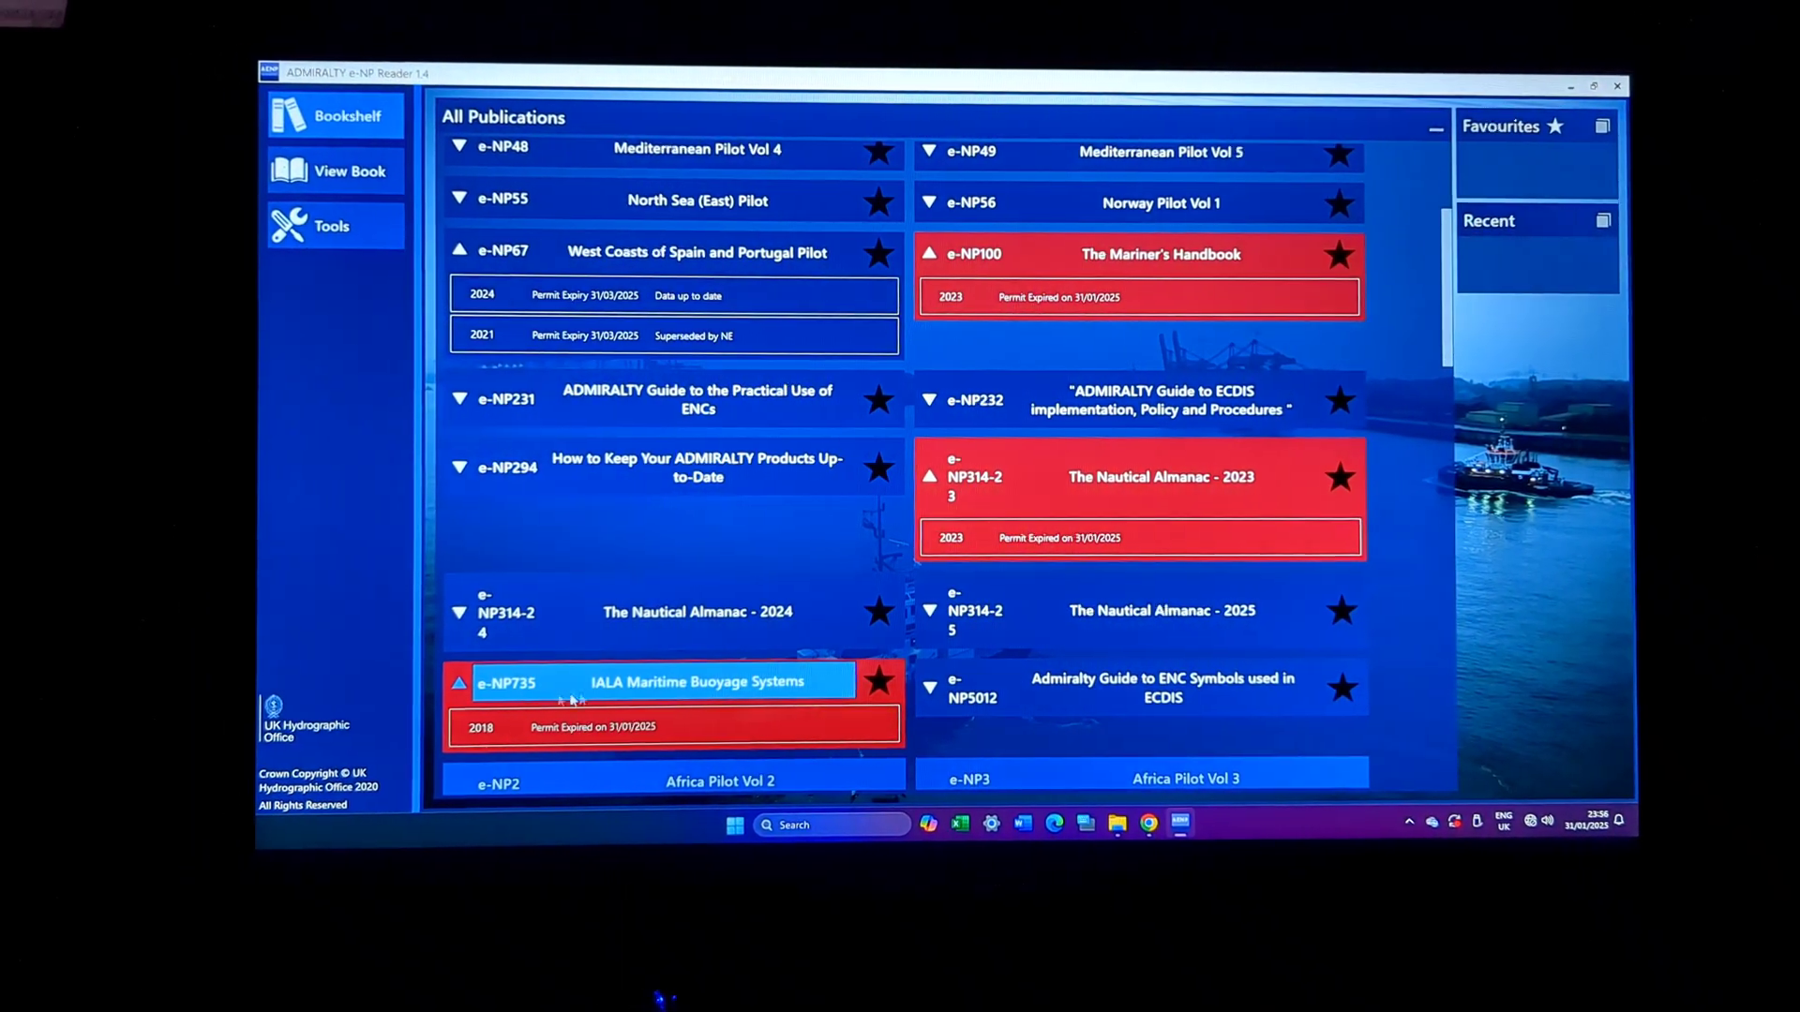
left_click(985, 478)
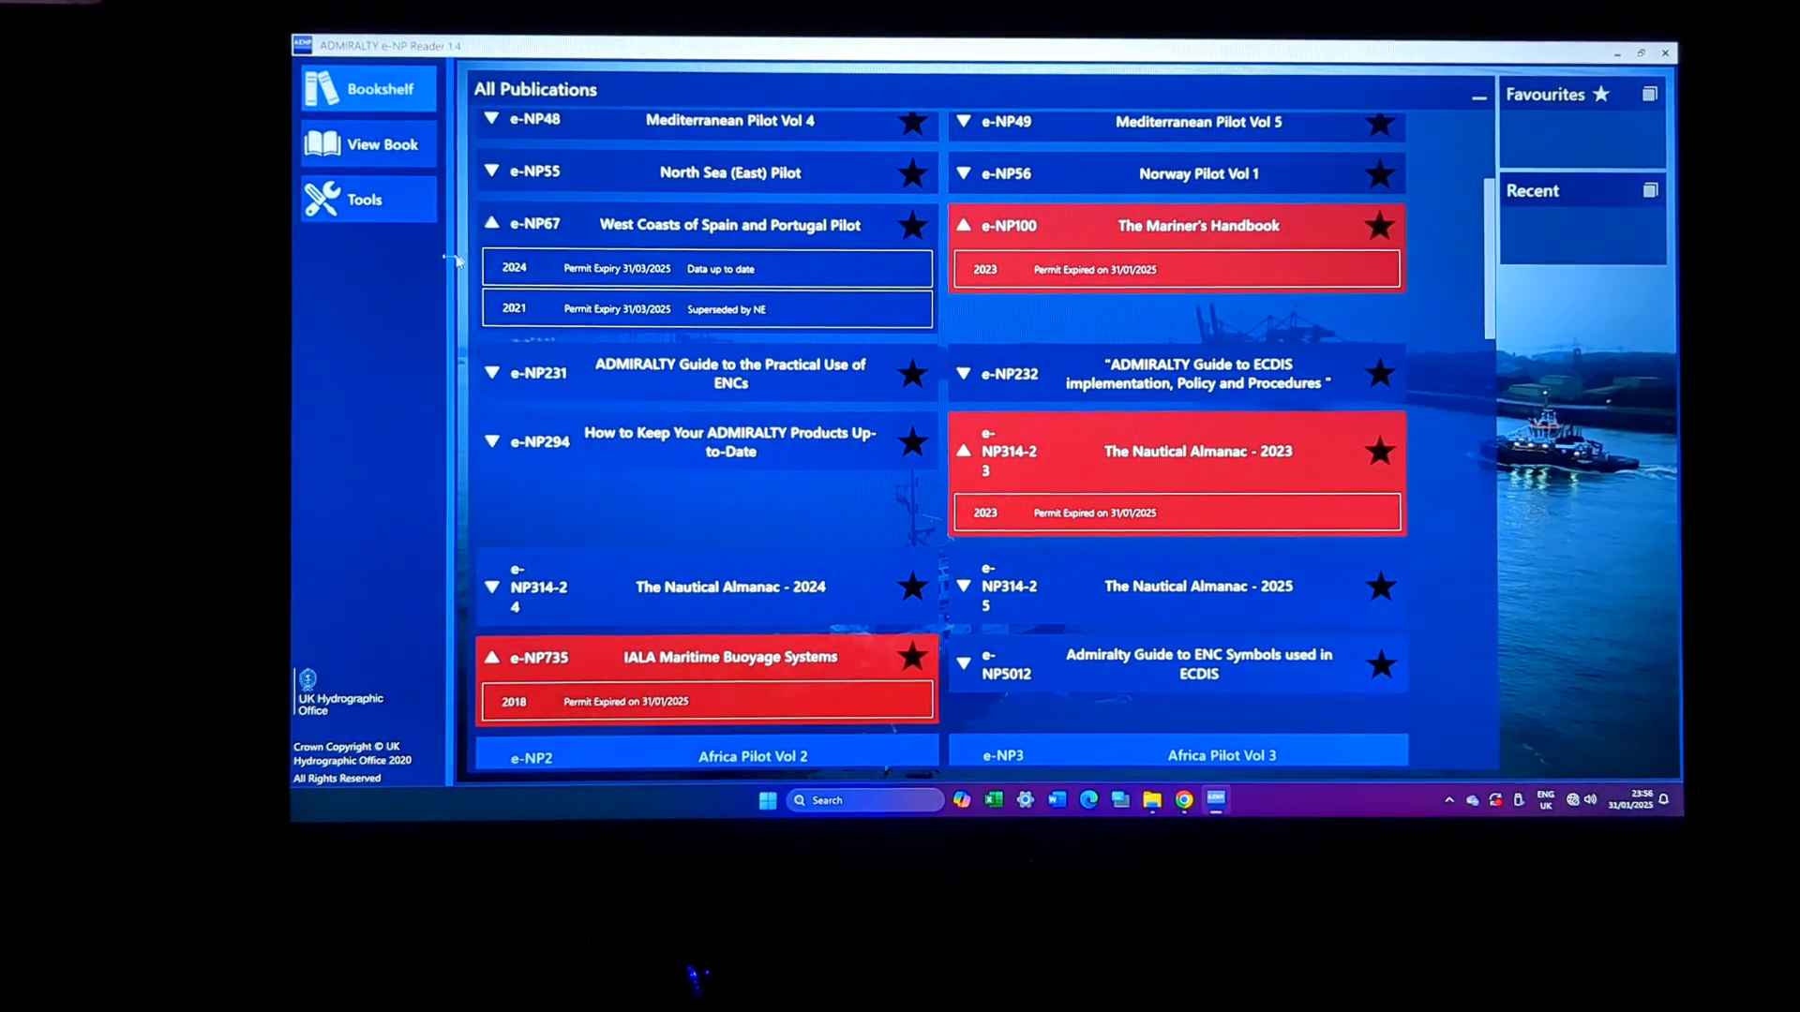
Step: Generate and view the e-NP certificate showing catalogue and NMs at week 5/2025
left_click(381, 203)
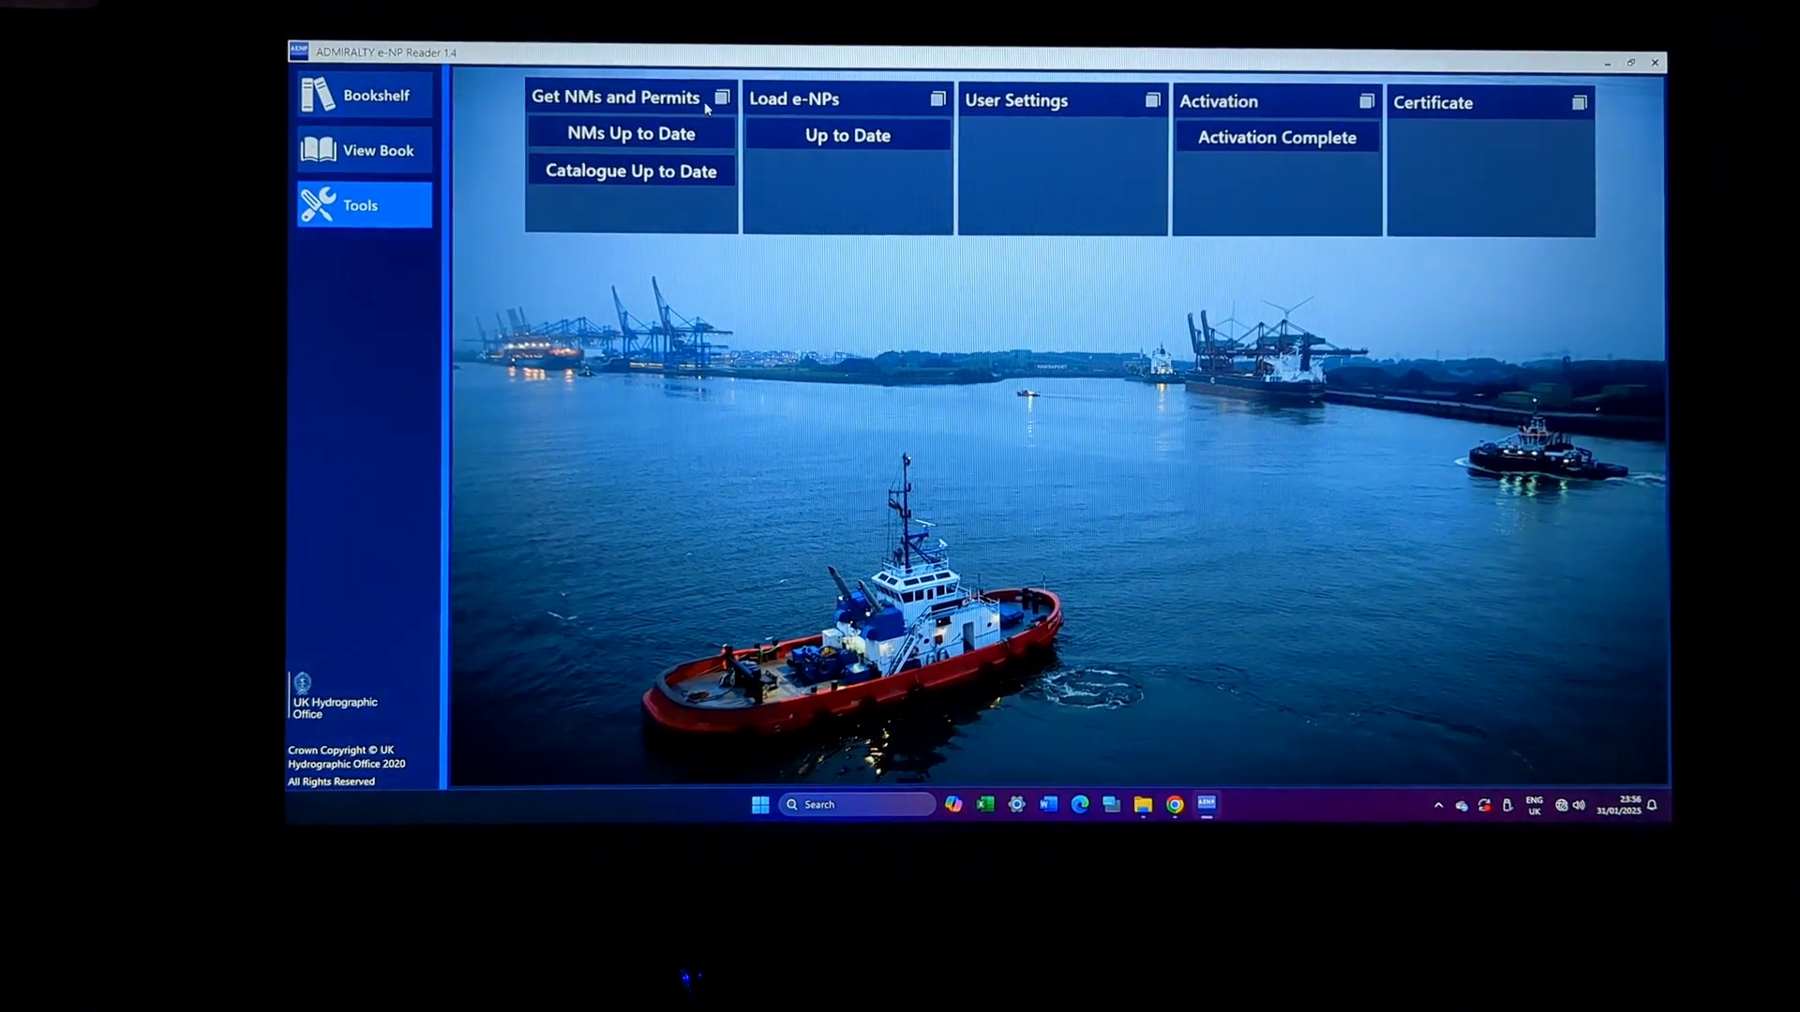
left_click(719, 101)
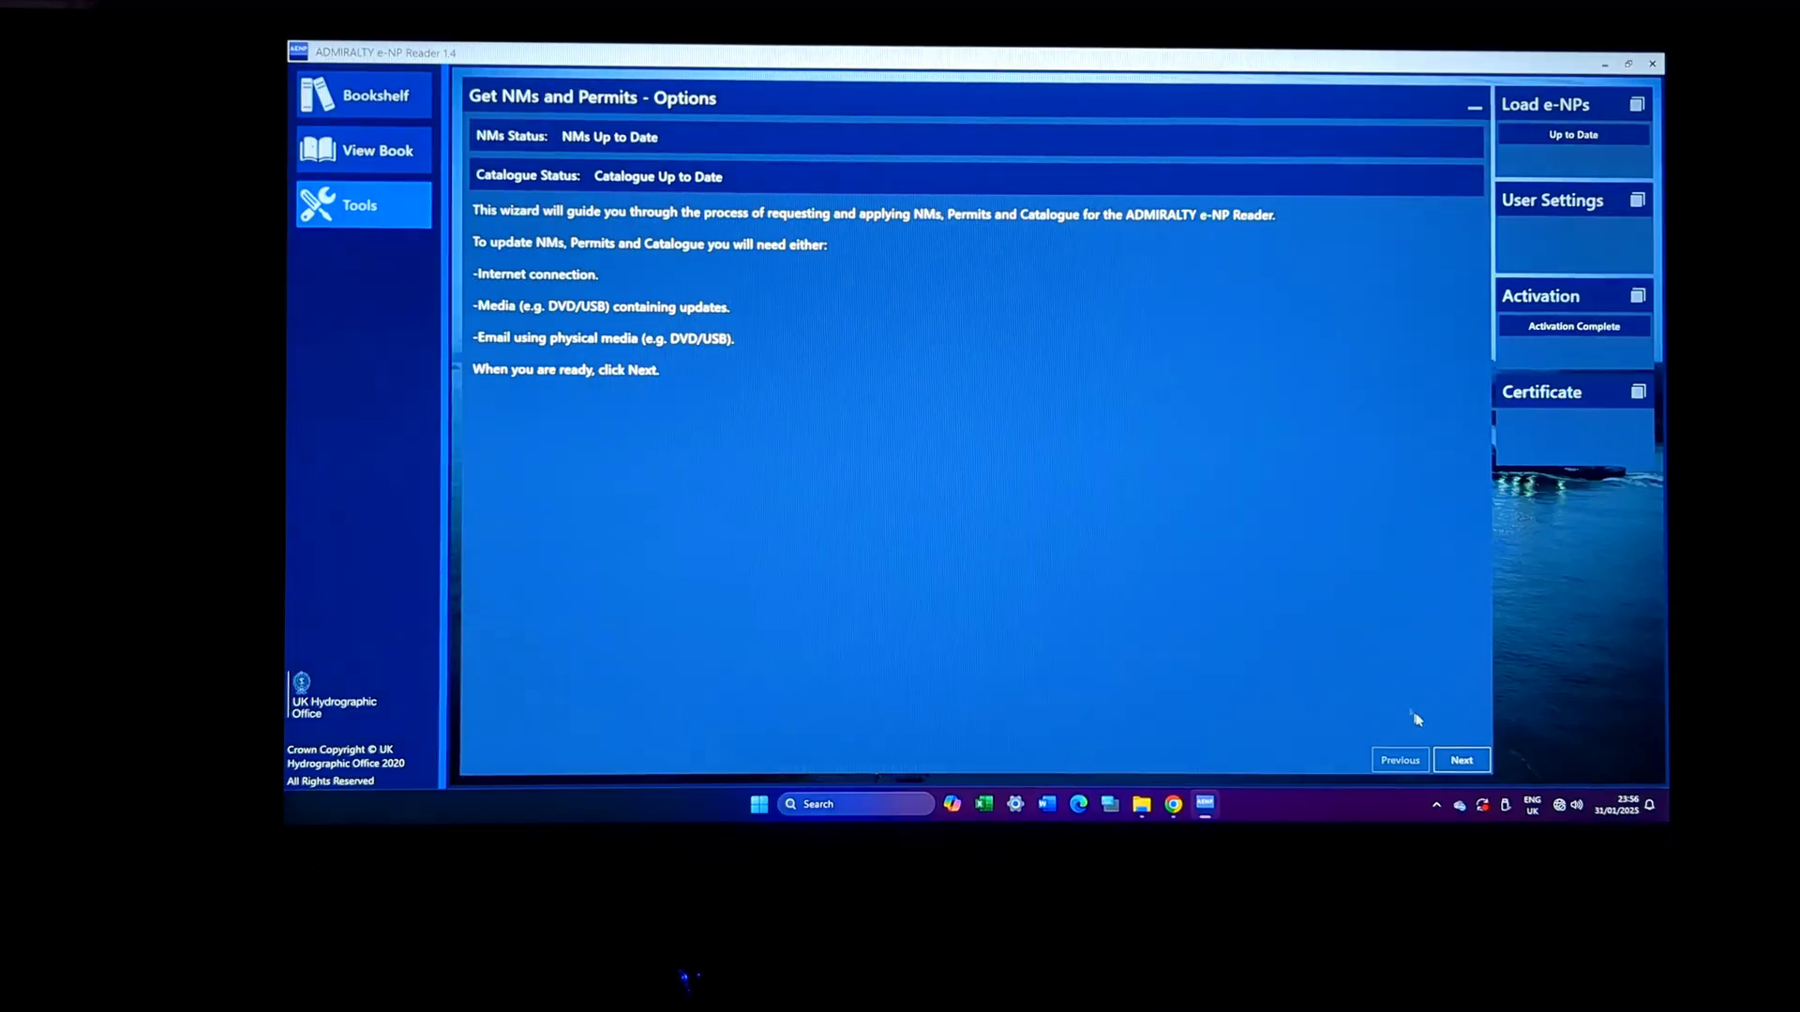
left_click(1647, 385)
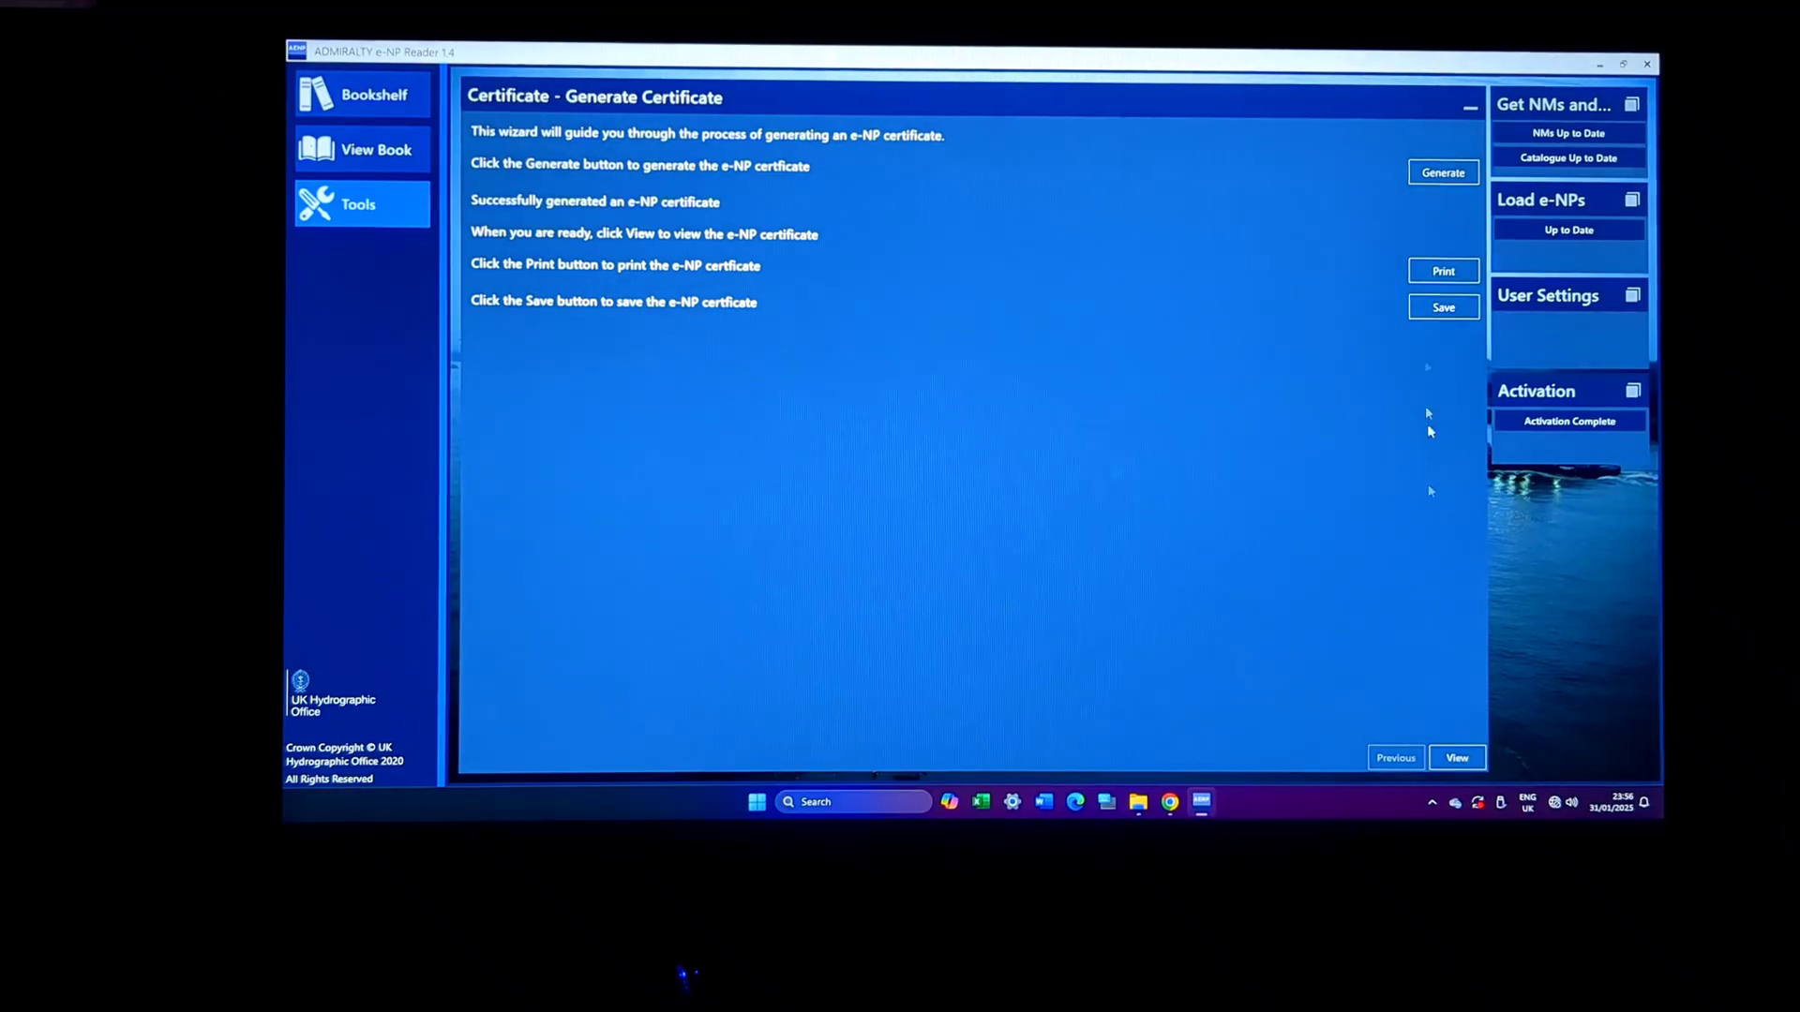
left_click(1457, 758)
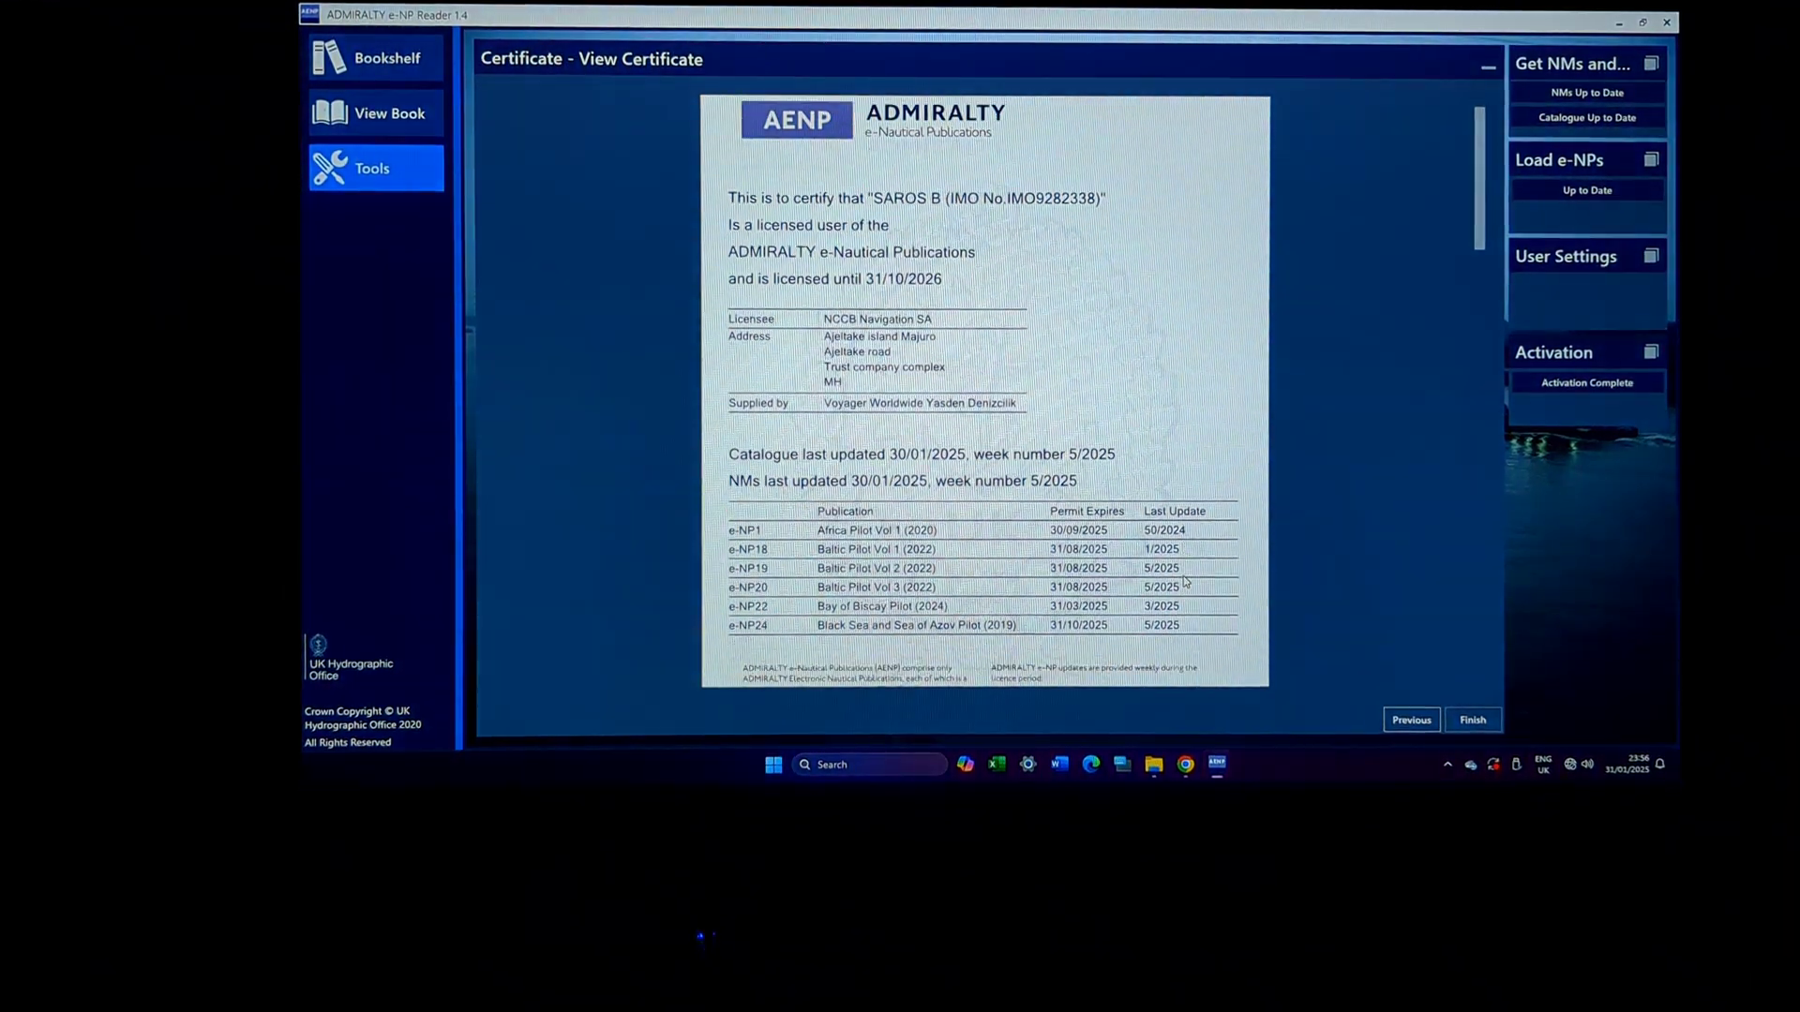
scroll(1186, 581, "down", 1)
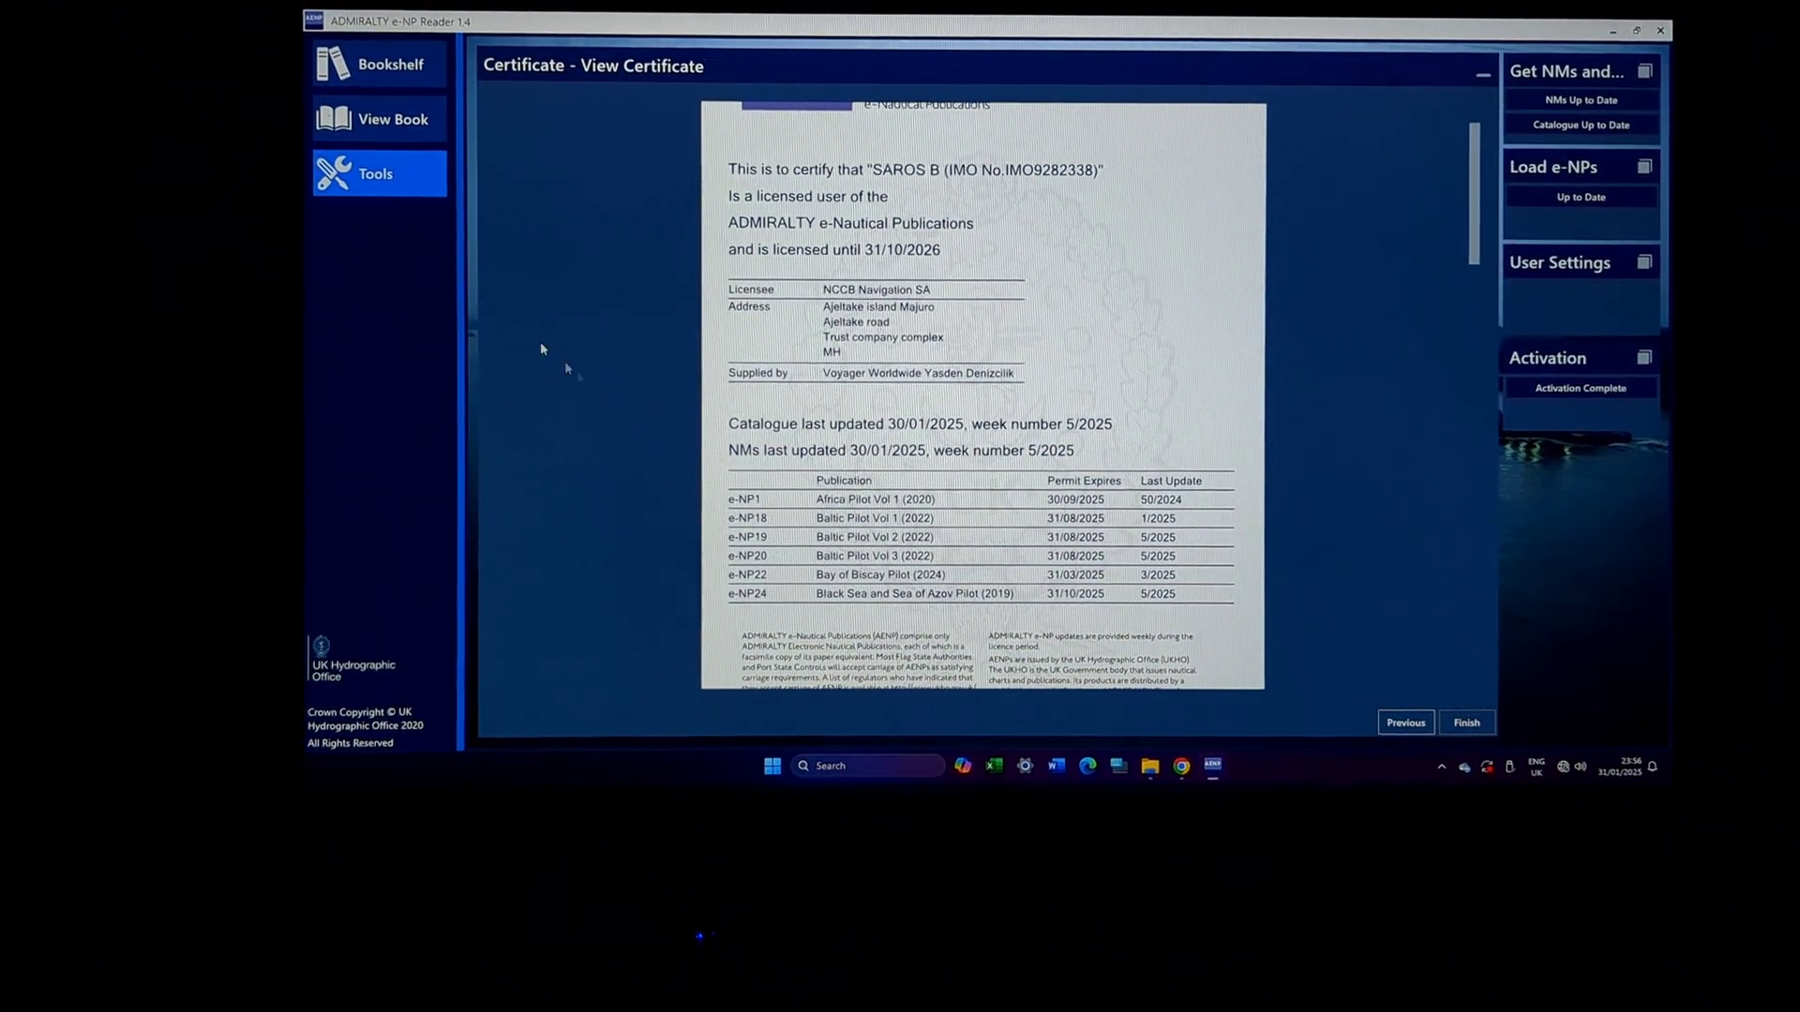
Step: Glance at the publications list, review the certificate again and return to the tools overview
left_click(404, 81)
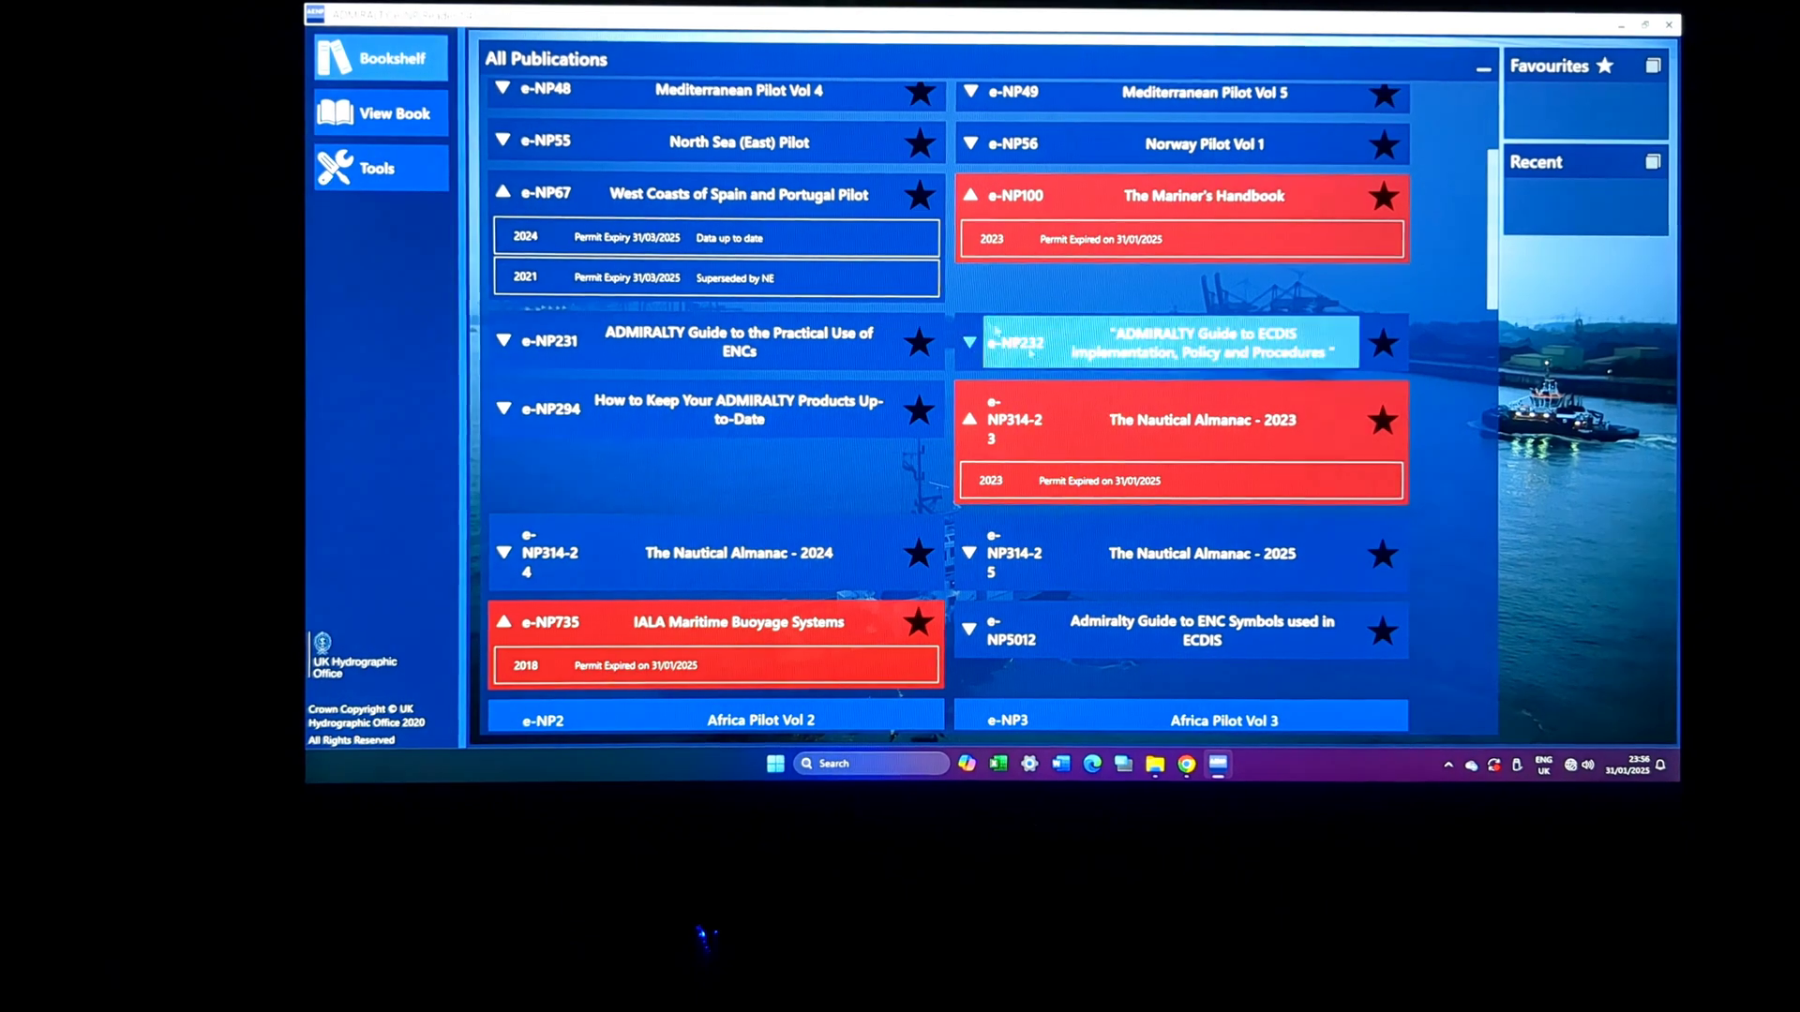
scroll(984, 353, "up", 2)
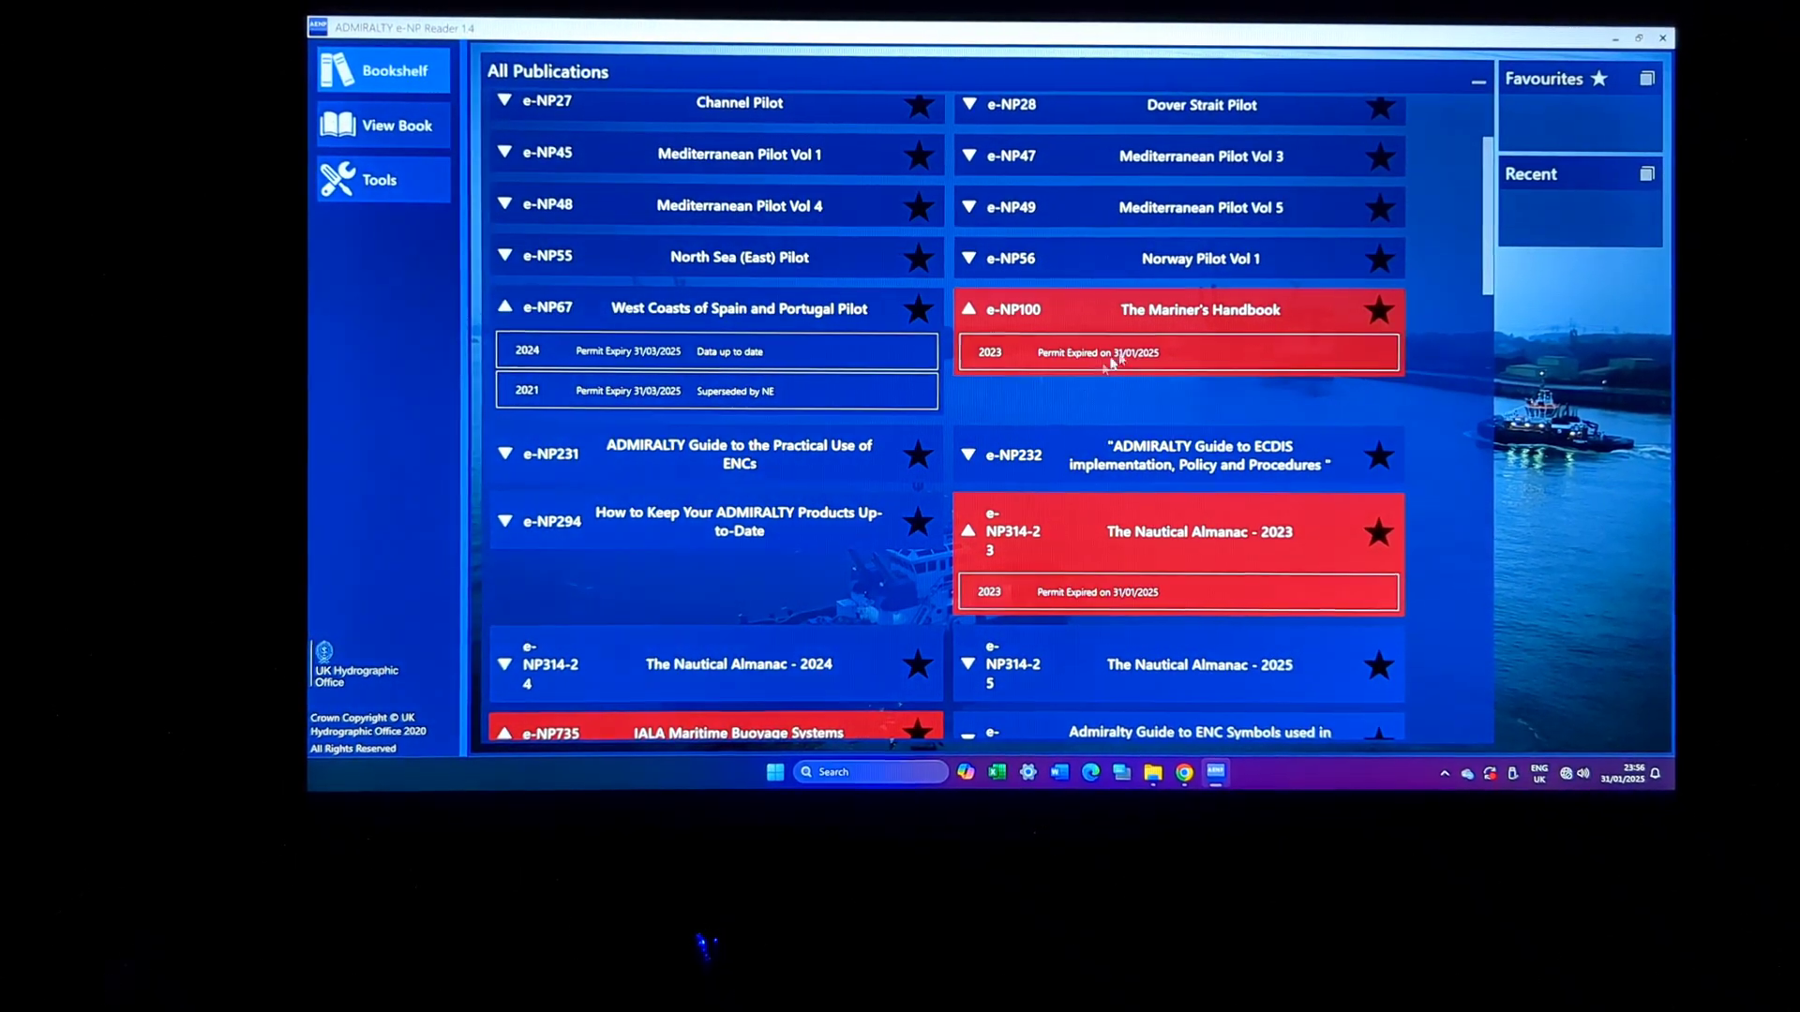
left_click(398, 194)
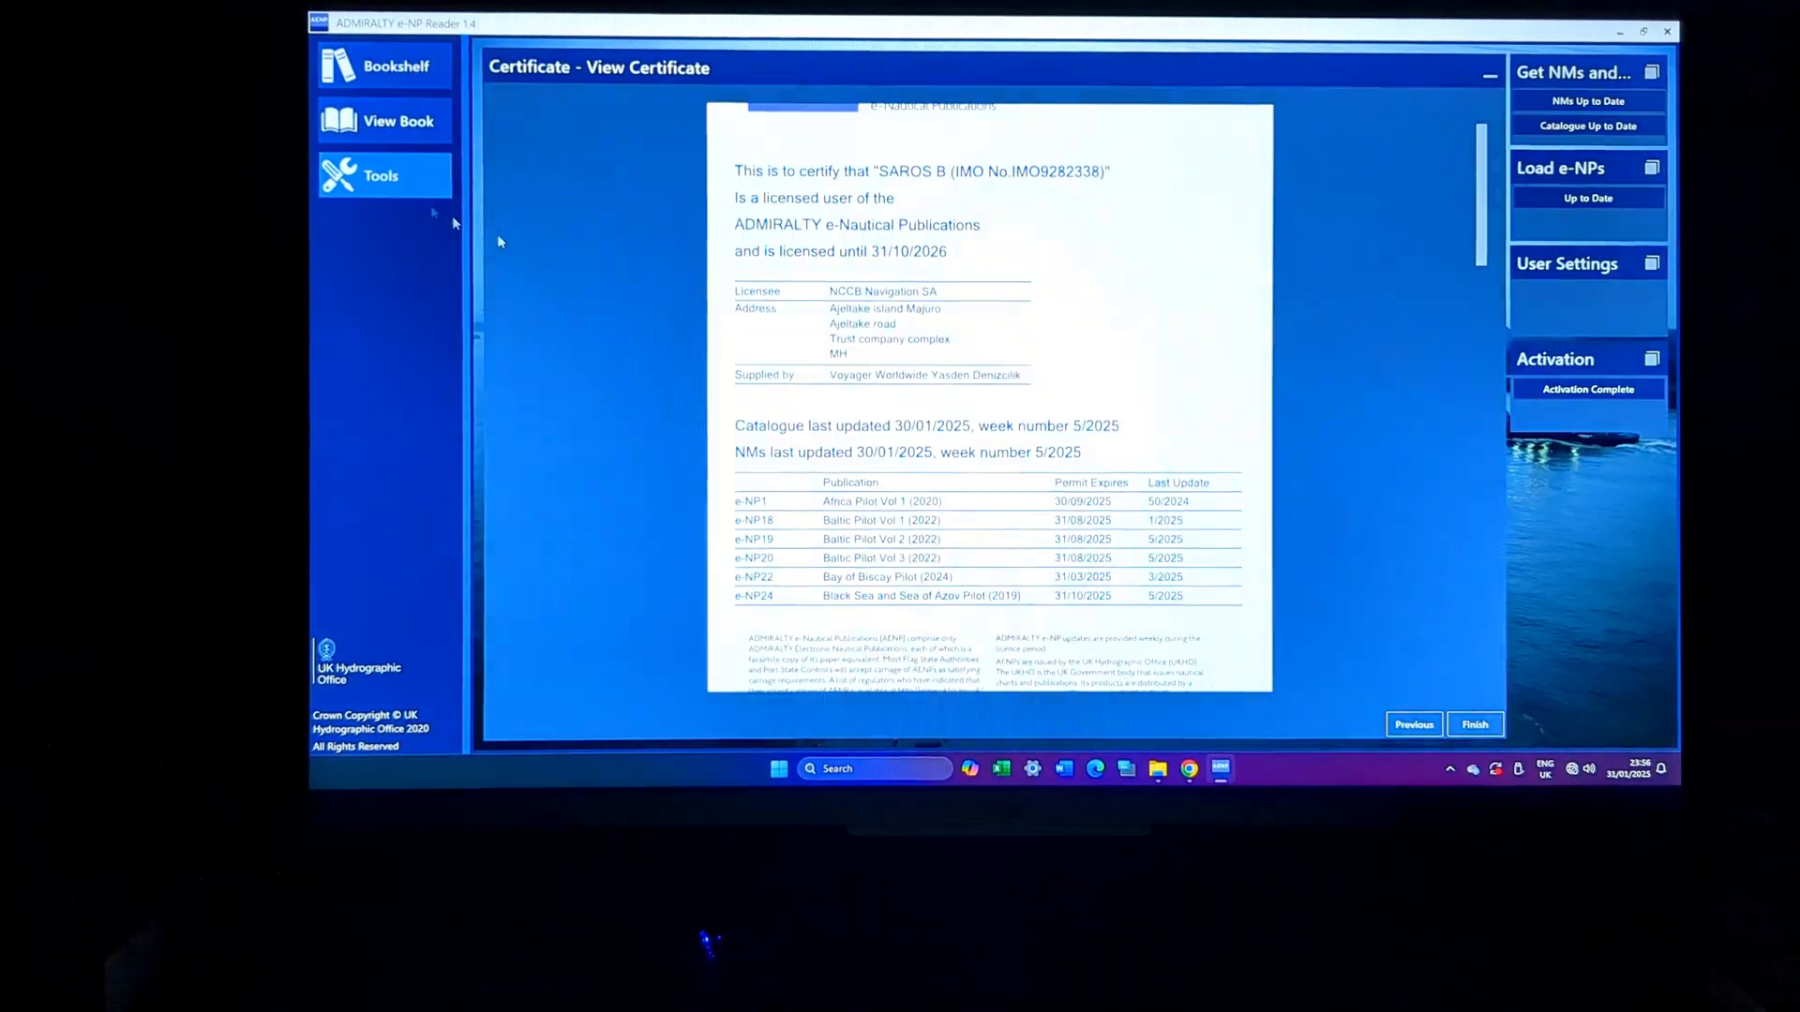
left_click(1487, 80)
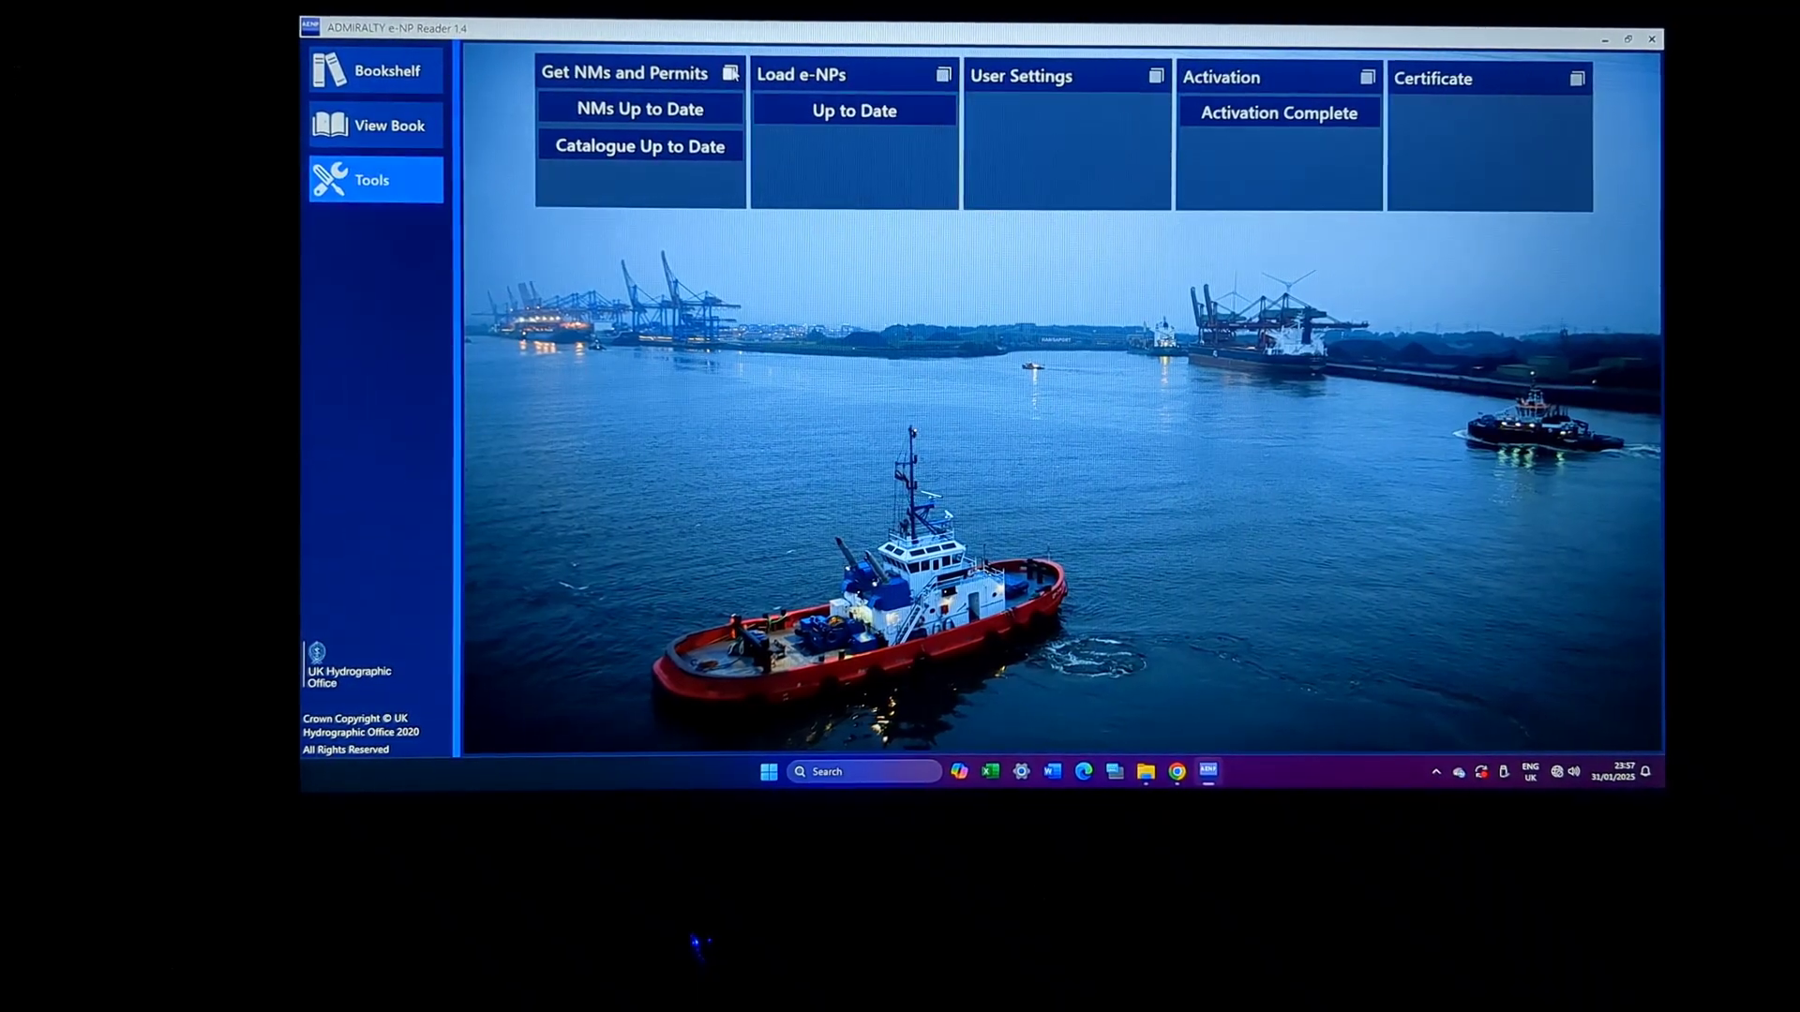
Step: Load the e-NP permit and update file from USB drive I:\ via the Media update method and finish
left_click(731, 73)
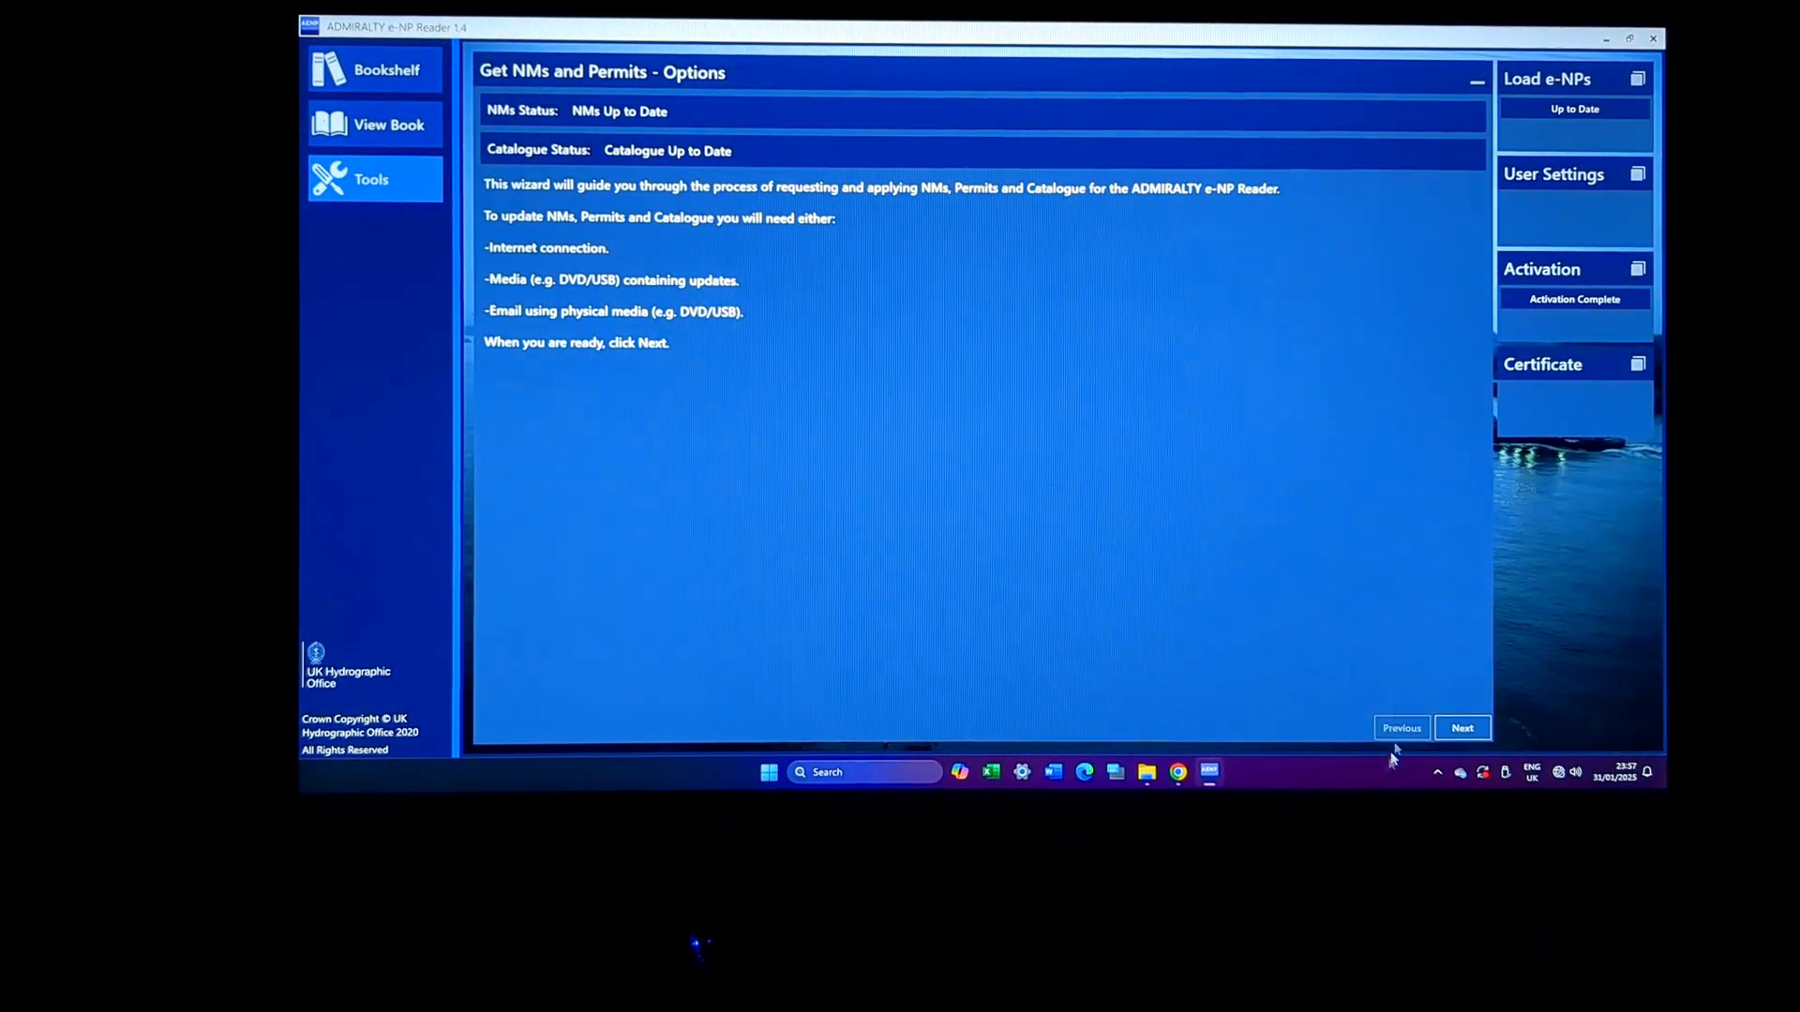
left_click(1459, 727)
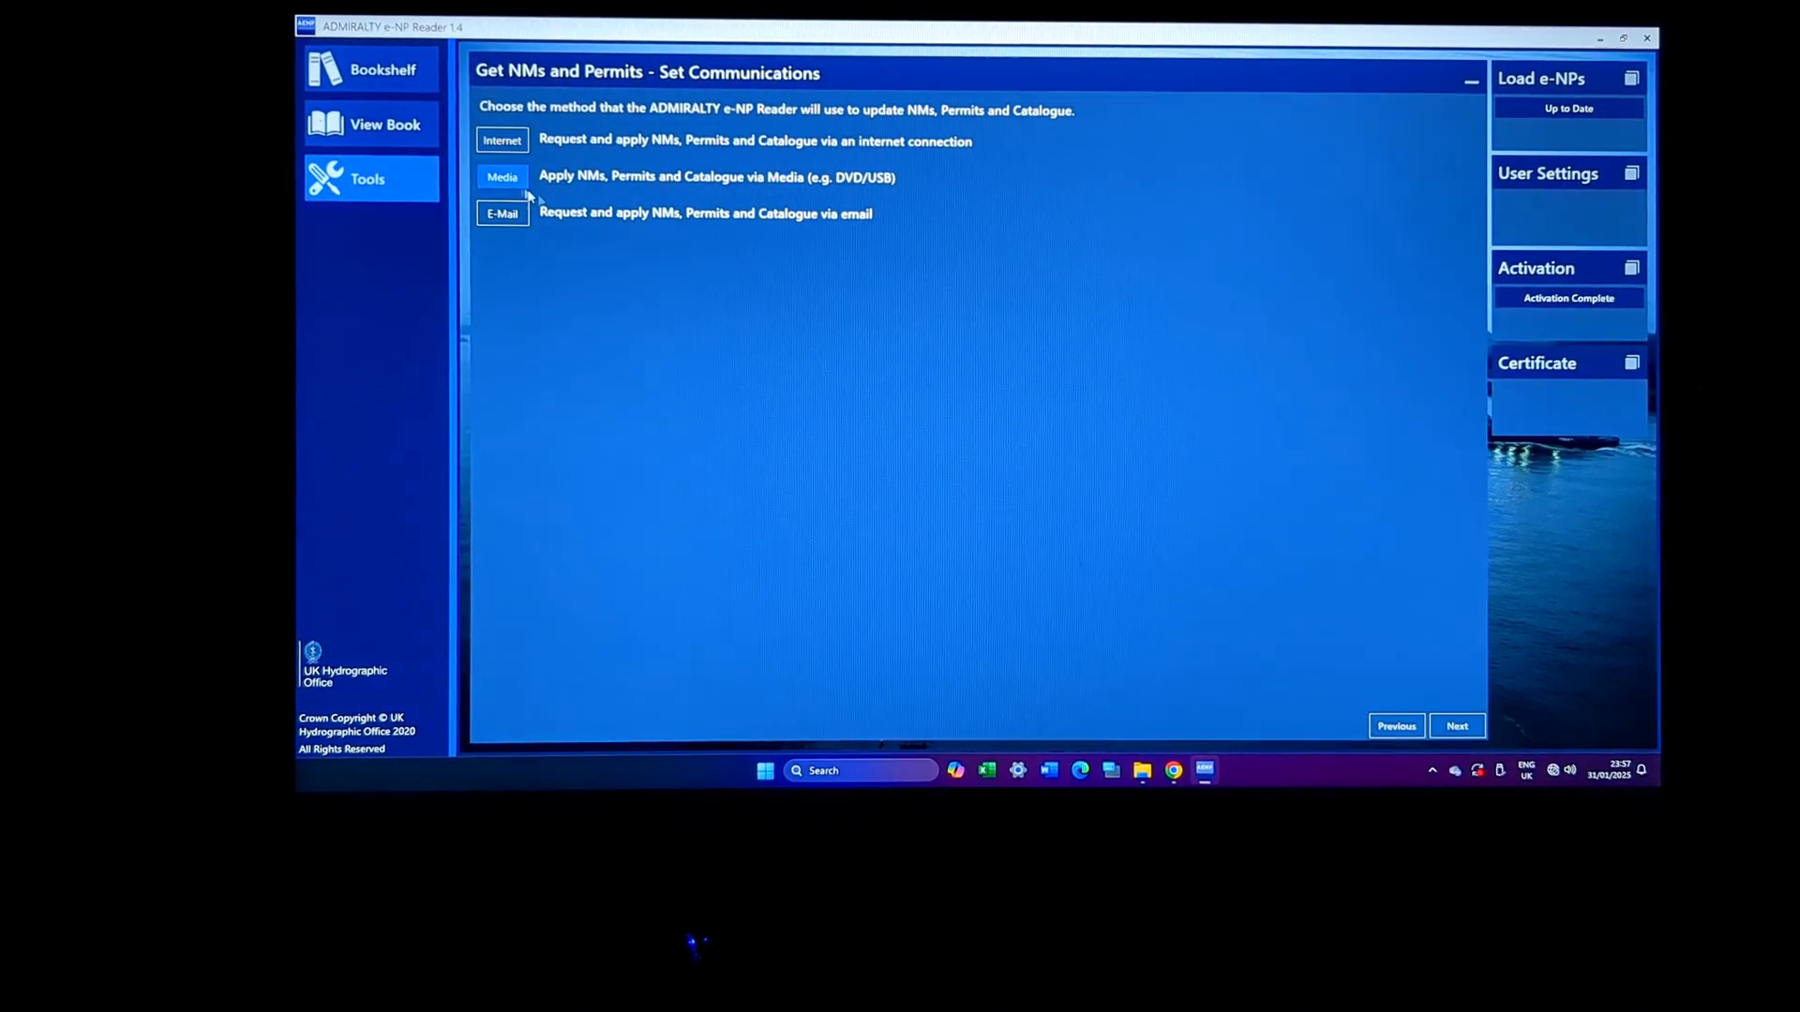
left_click(1455, 728)
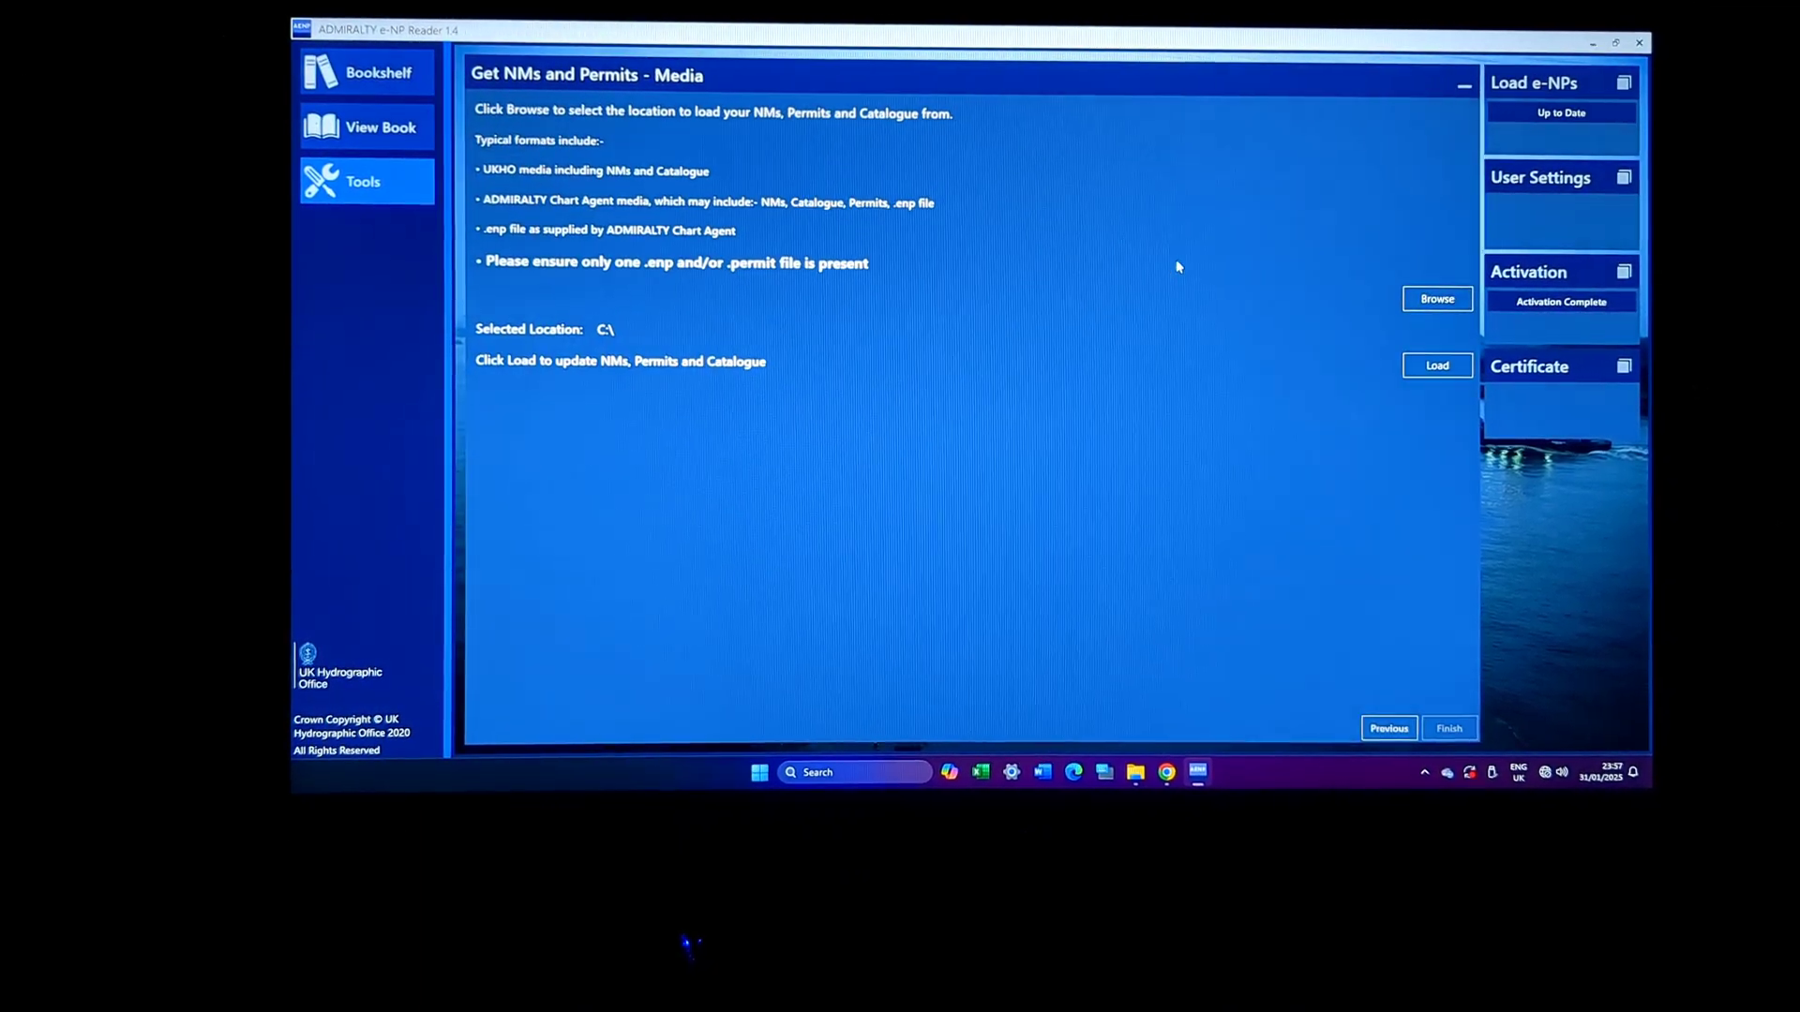
left_click(1434, 301)
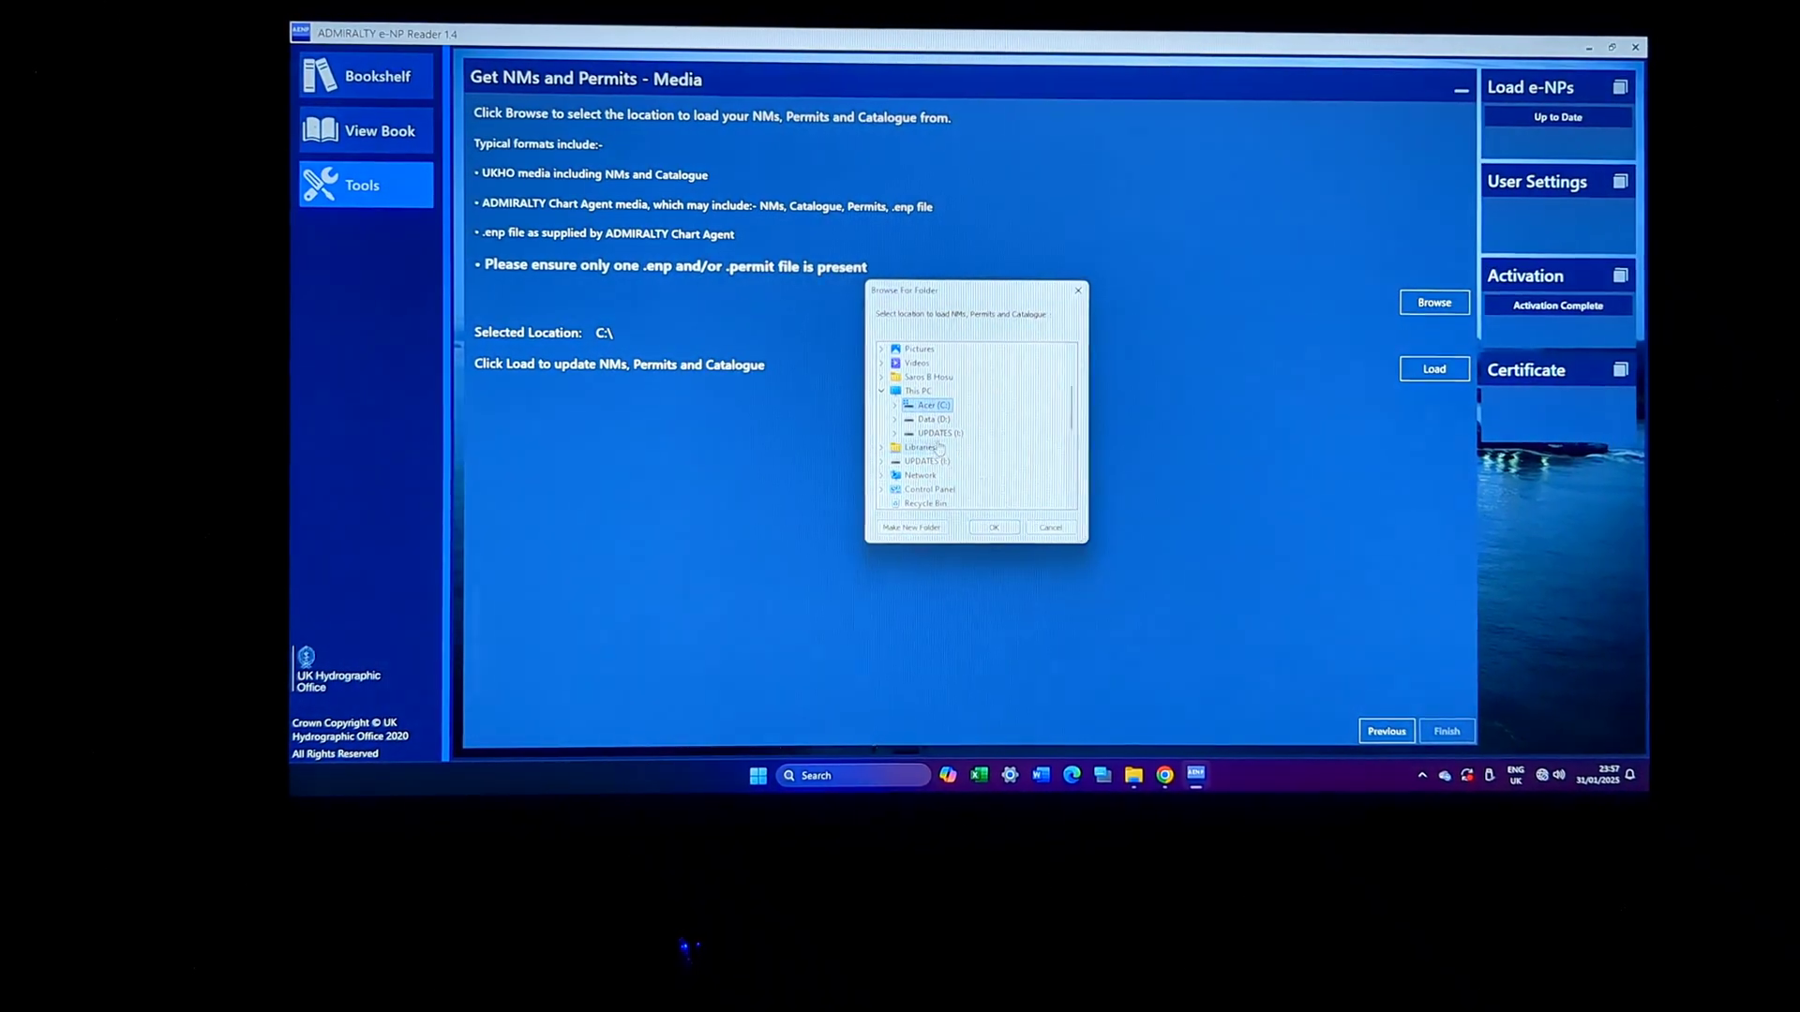
left_click(989, 537)
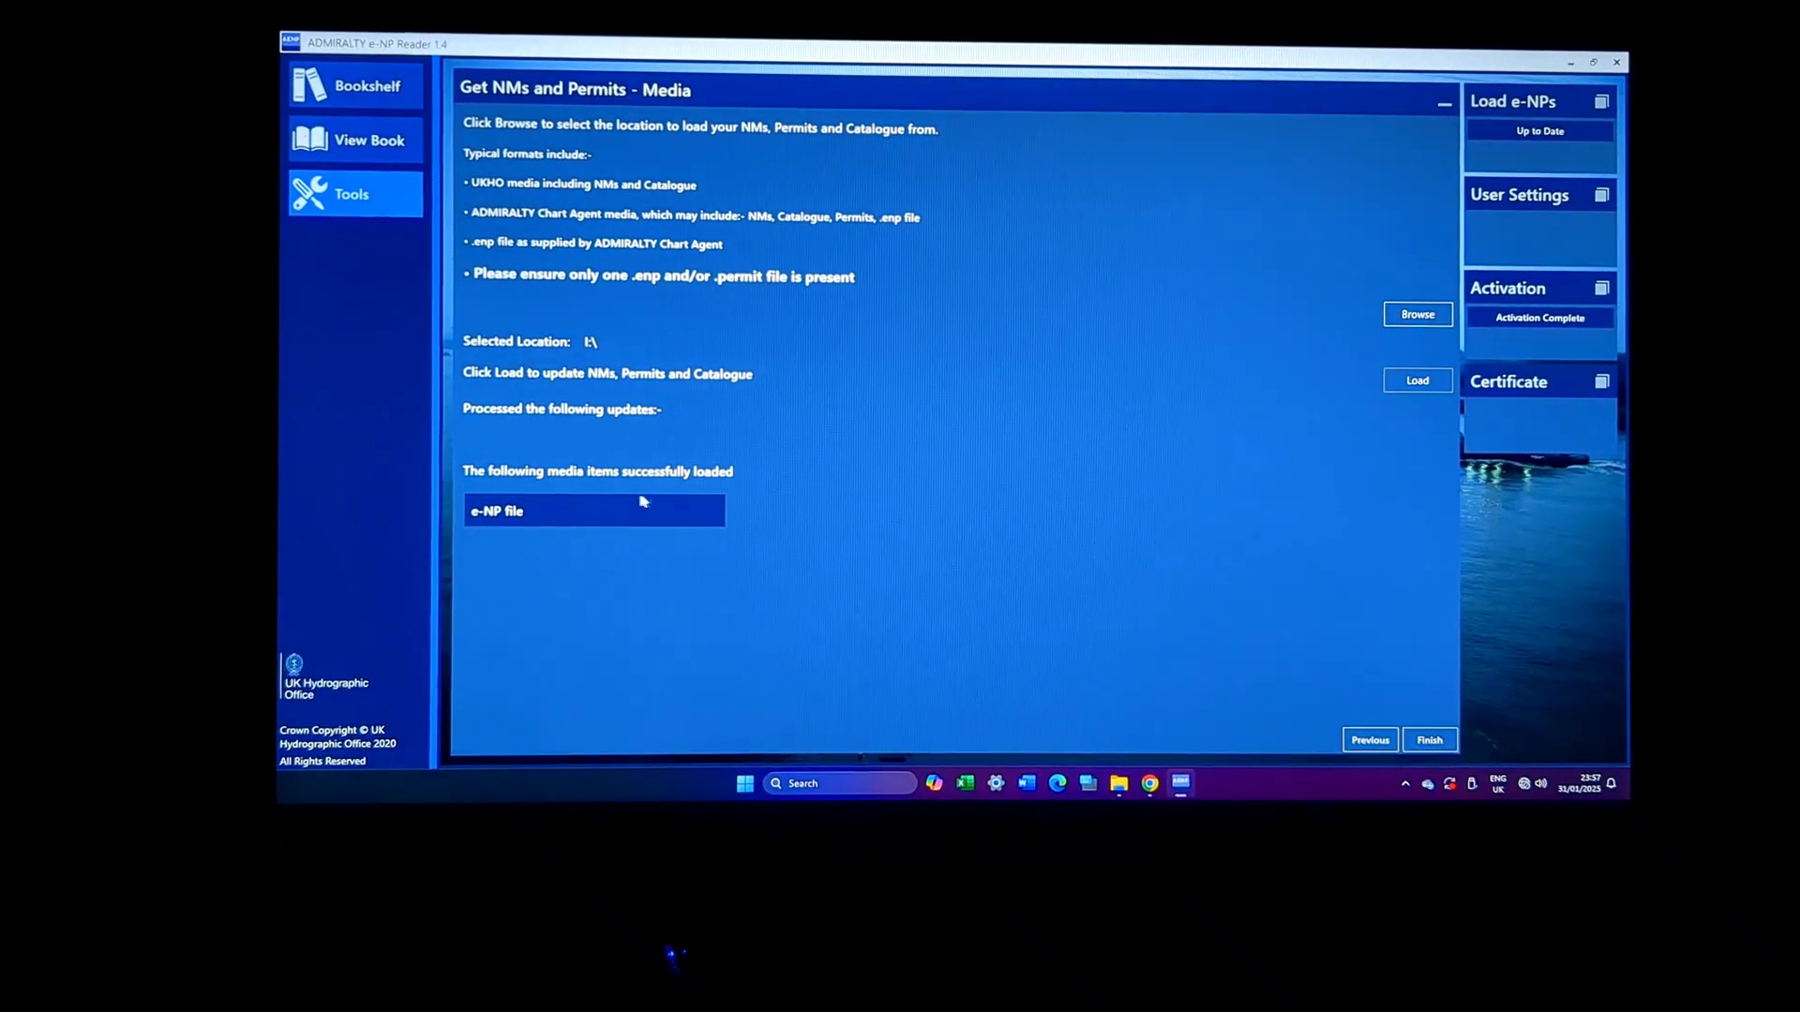
left_click(1427, 744)
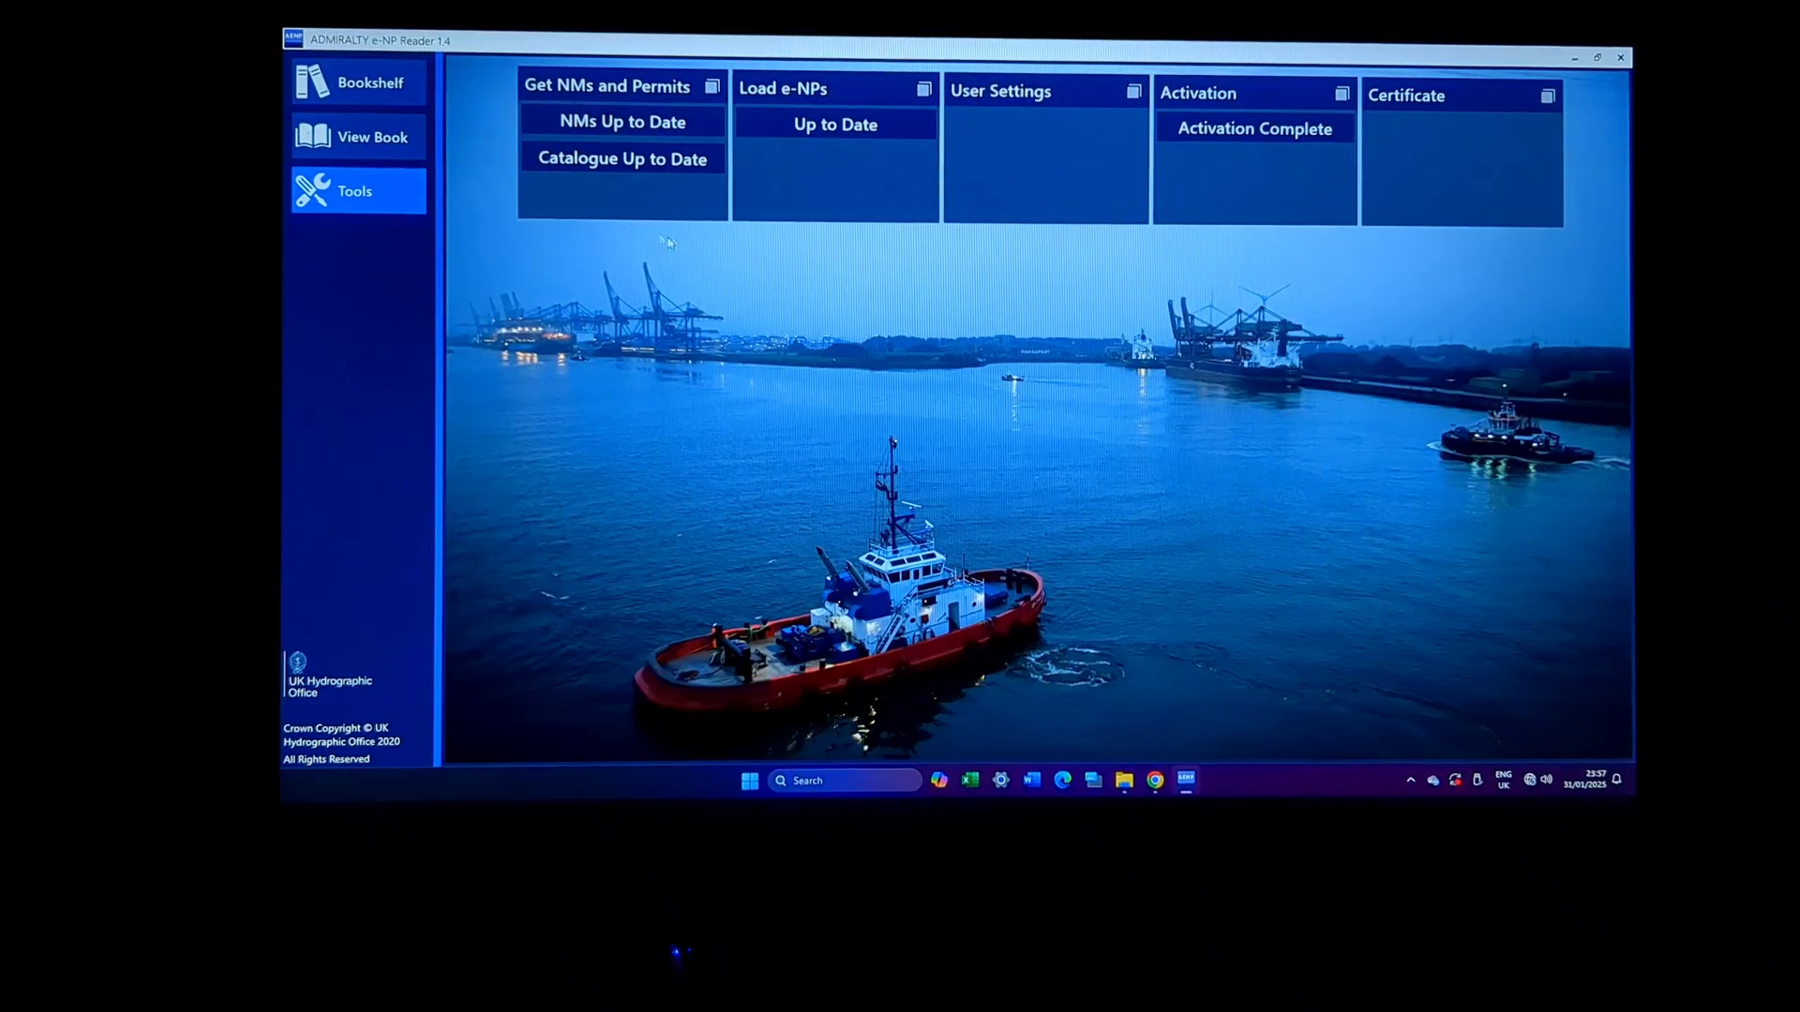
Step: Check The Mariner's Handbook and IALA Maritime Buoyage Systems permits now expire 31/01/2026
left_click(367, 97)
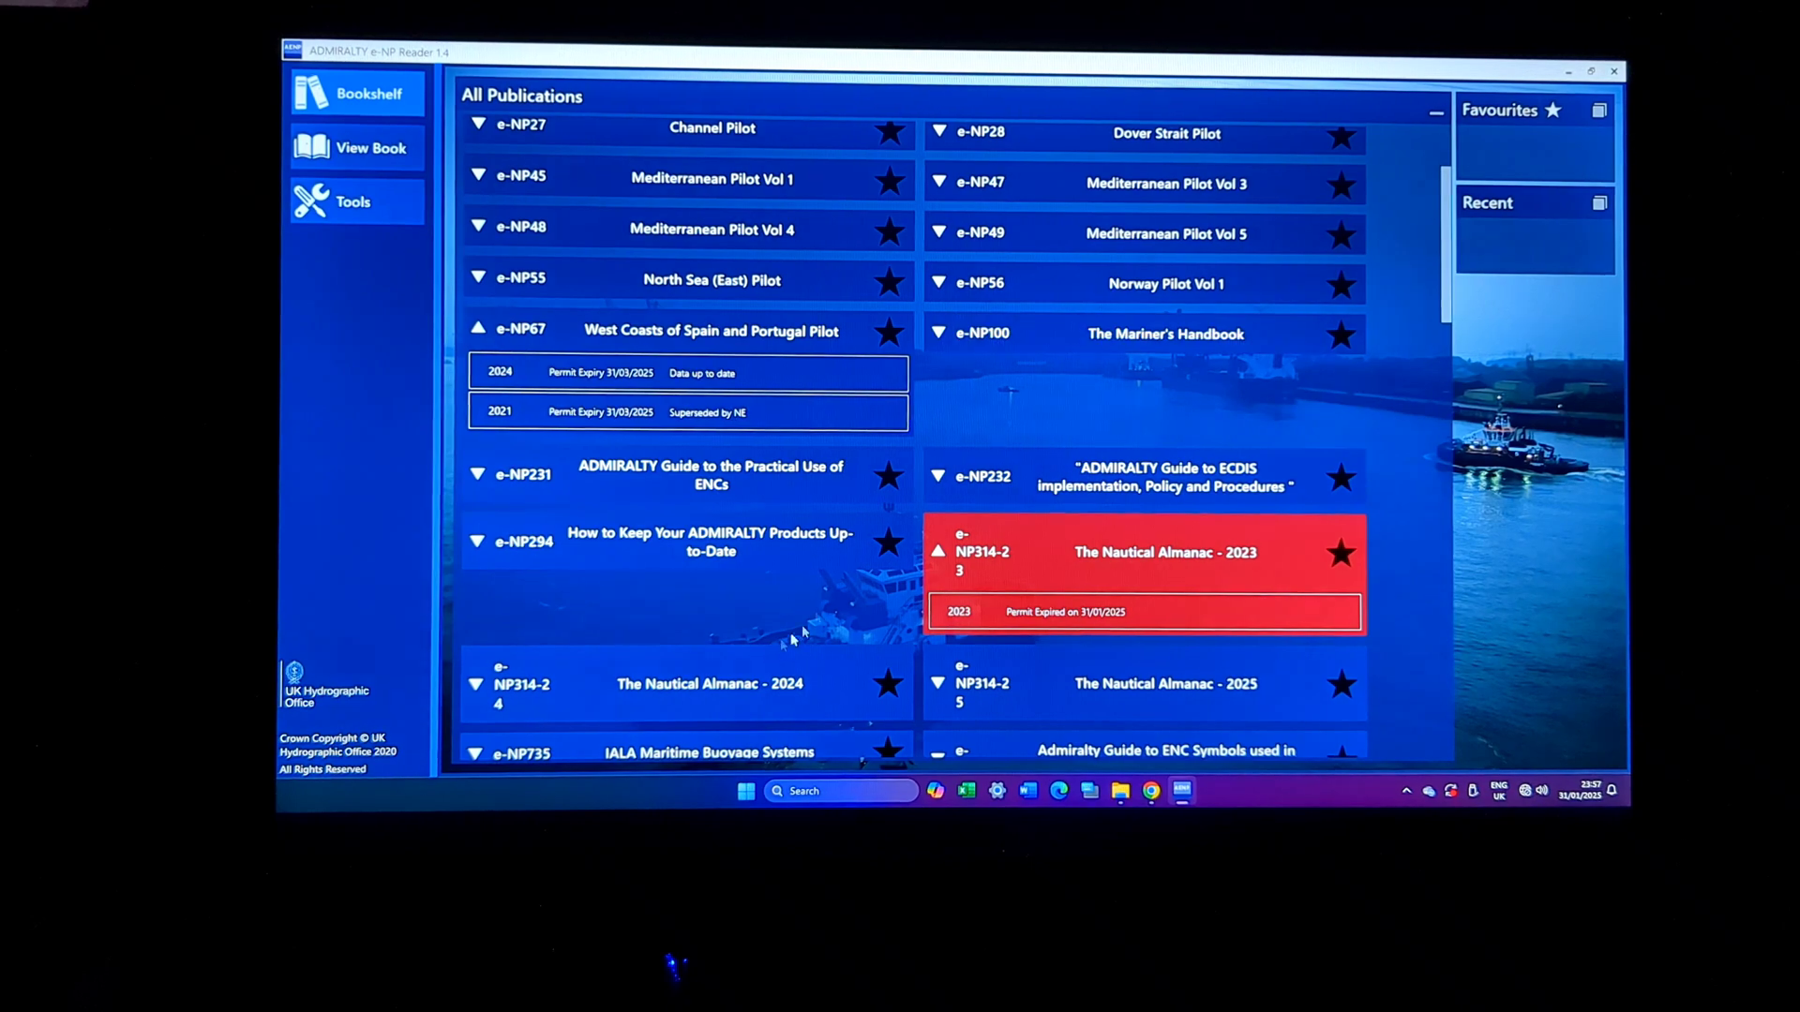
scroll(560, 746, "down", 1)
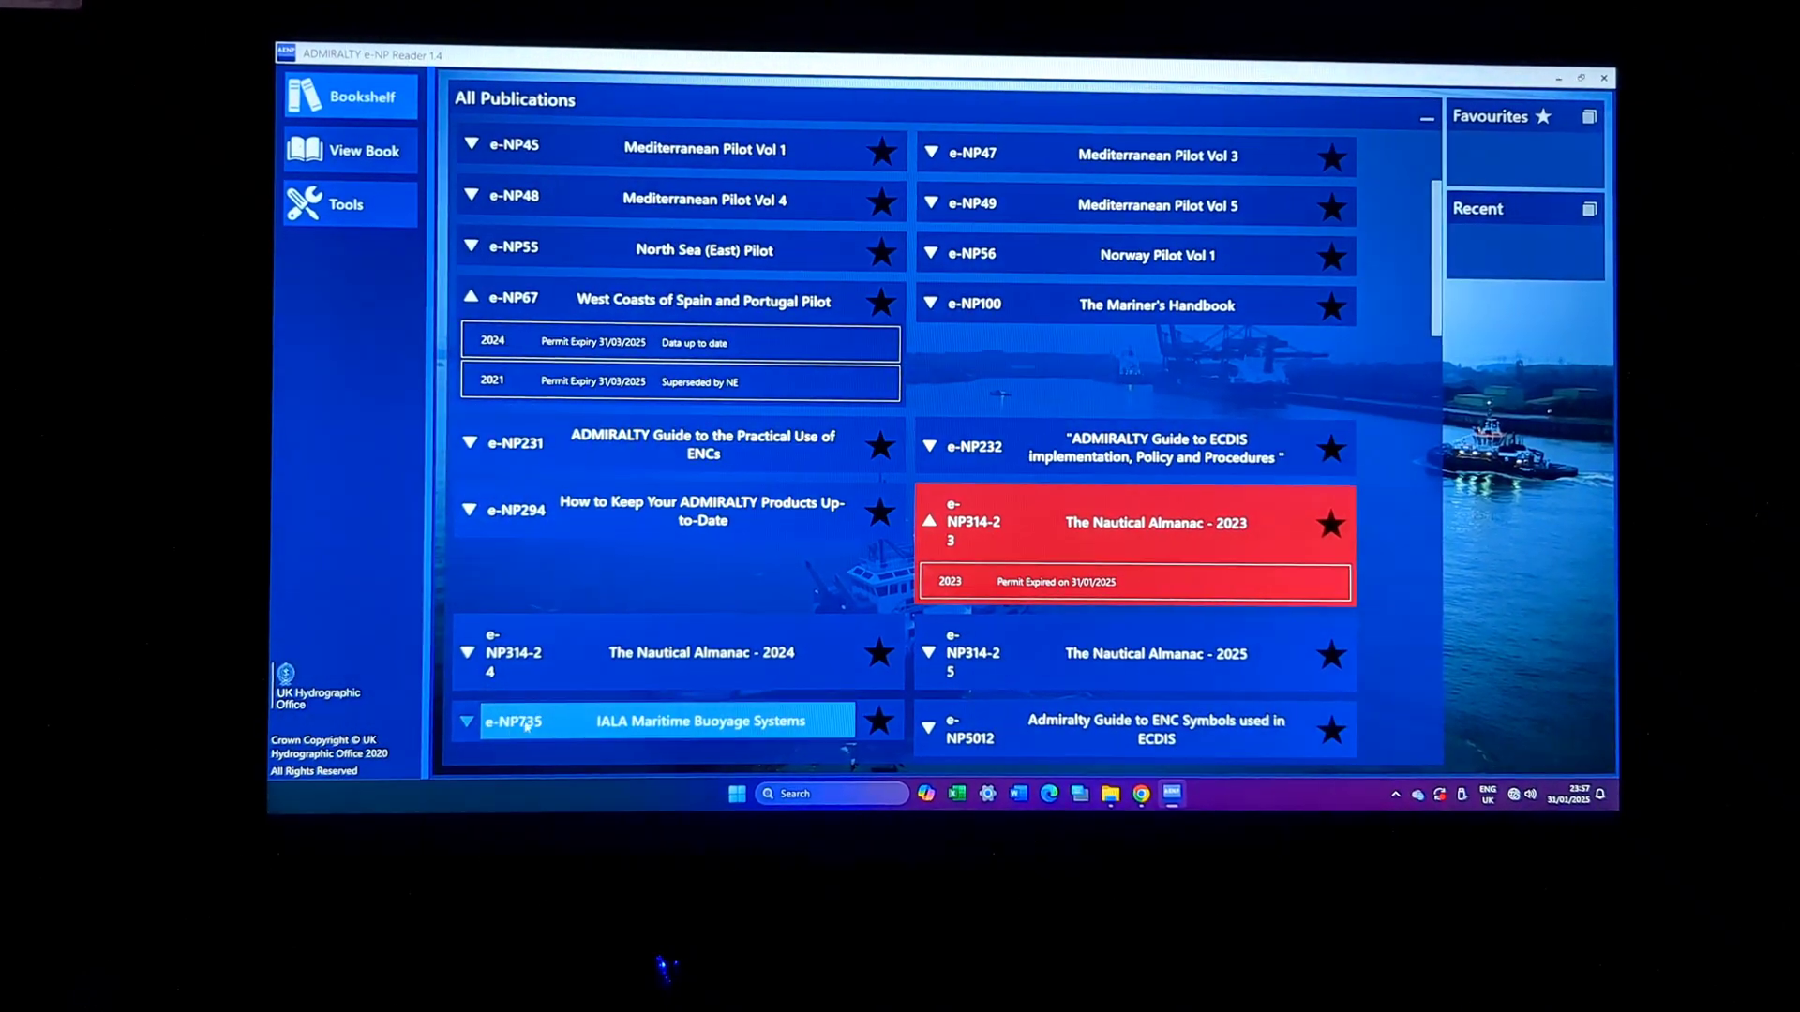
left_click(945, 302)
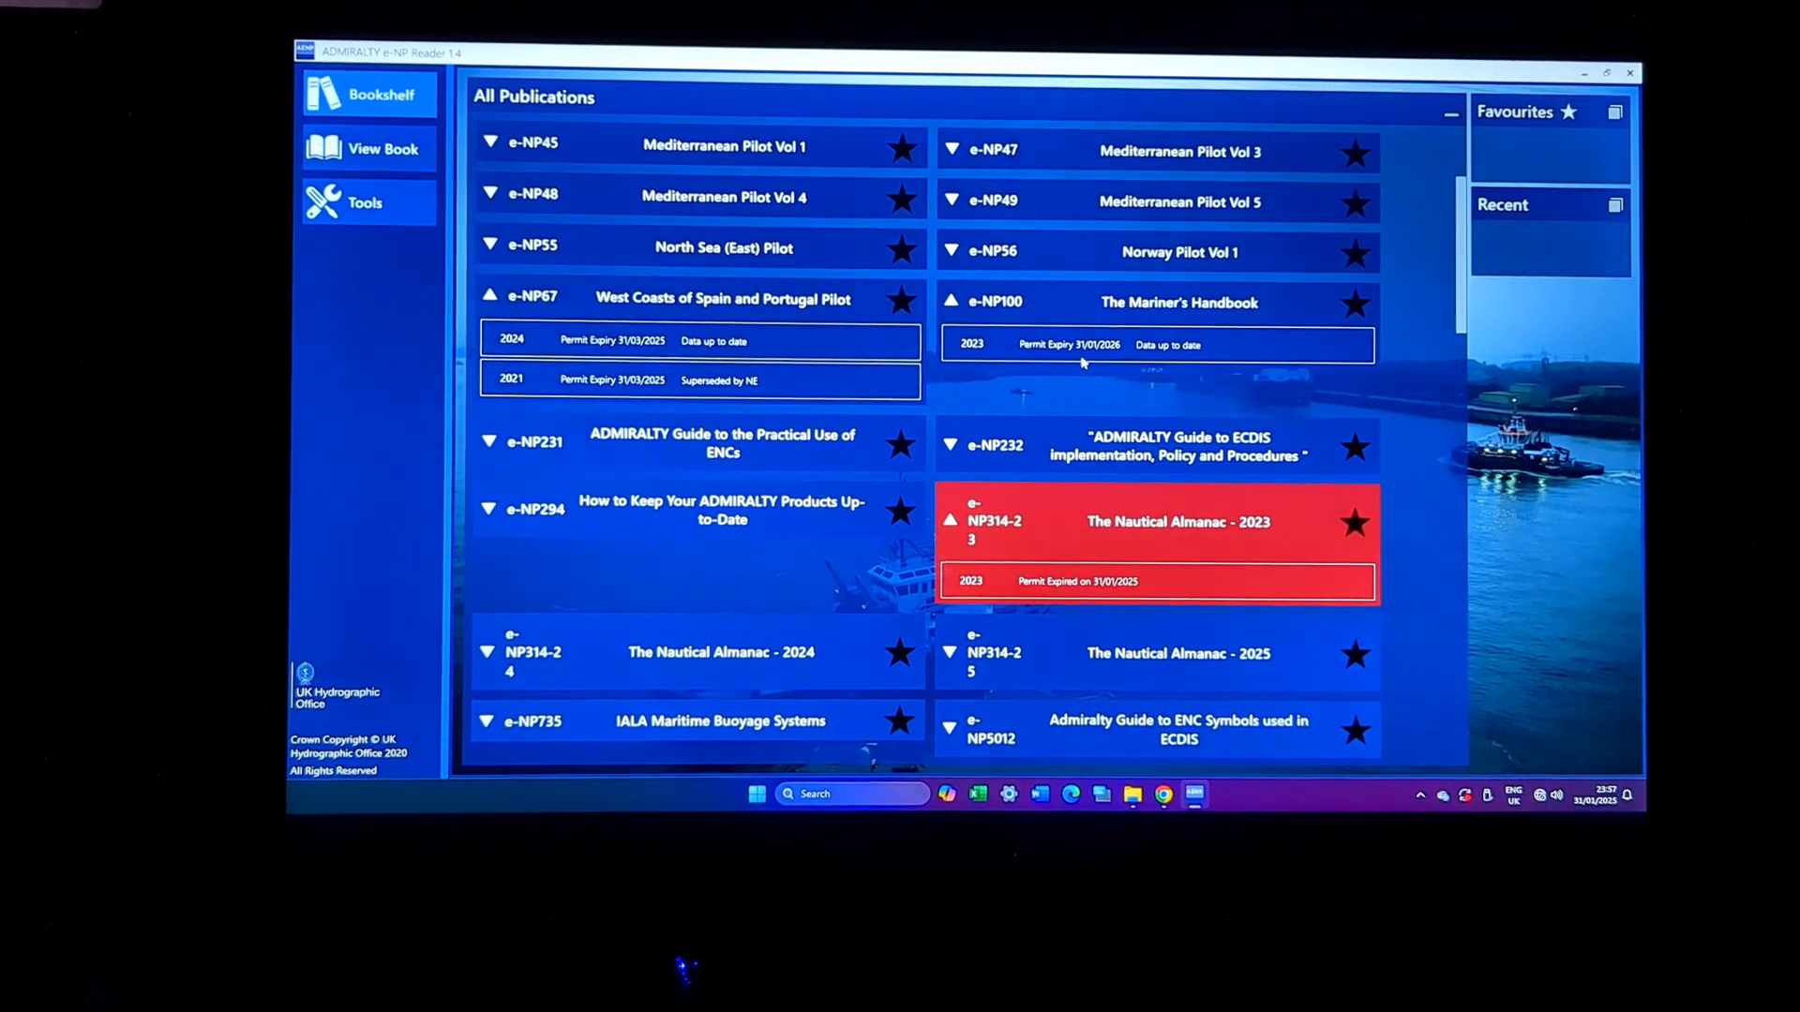
scroll(1125, 356, "down", 1)
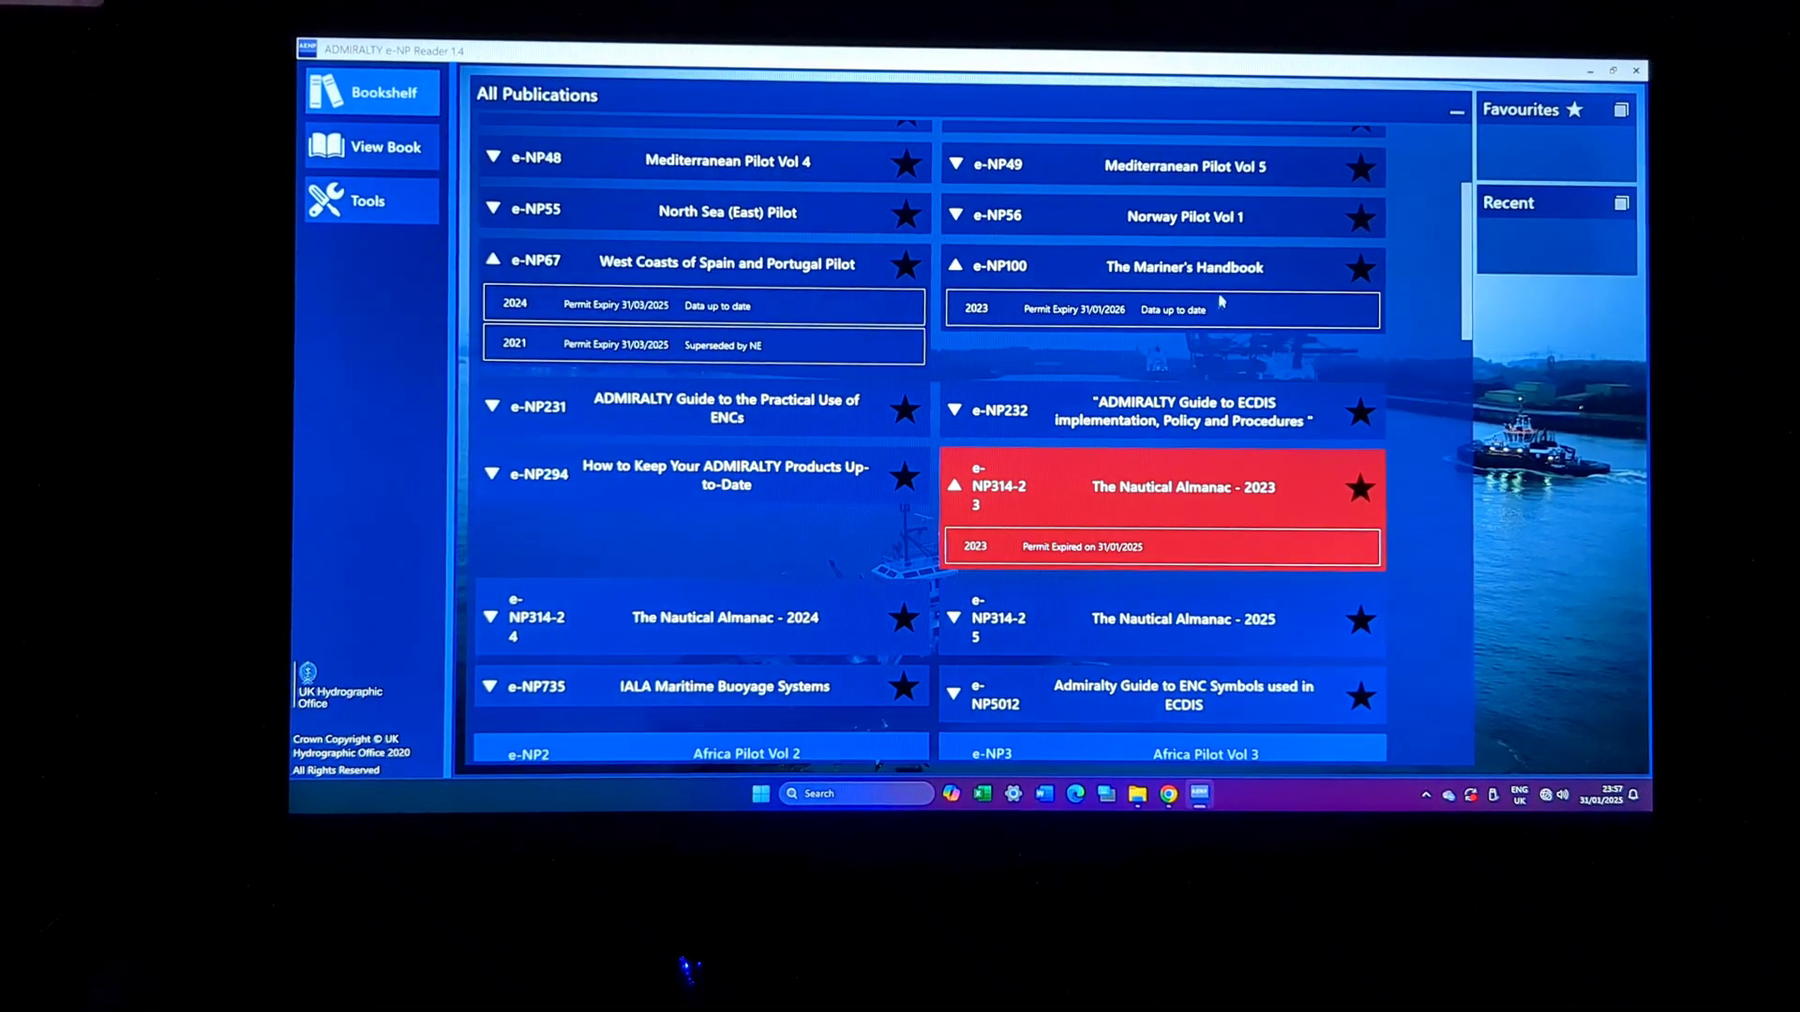
left_click(620, 686)
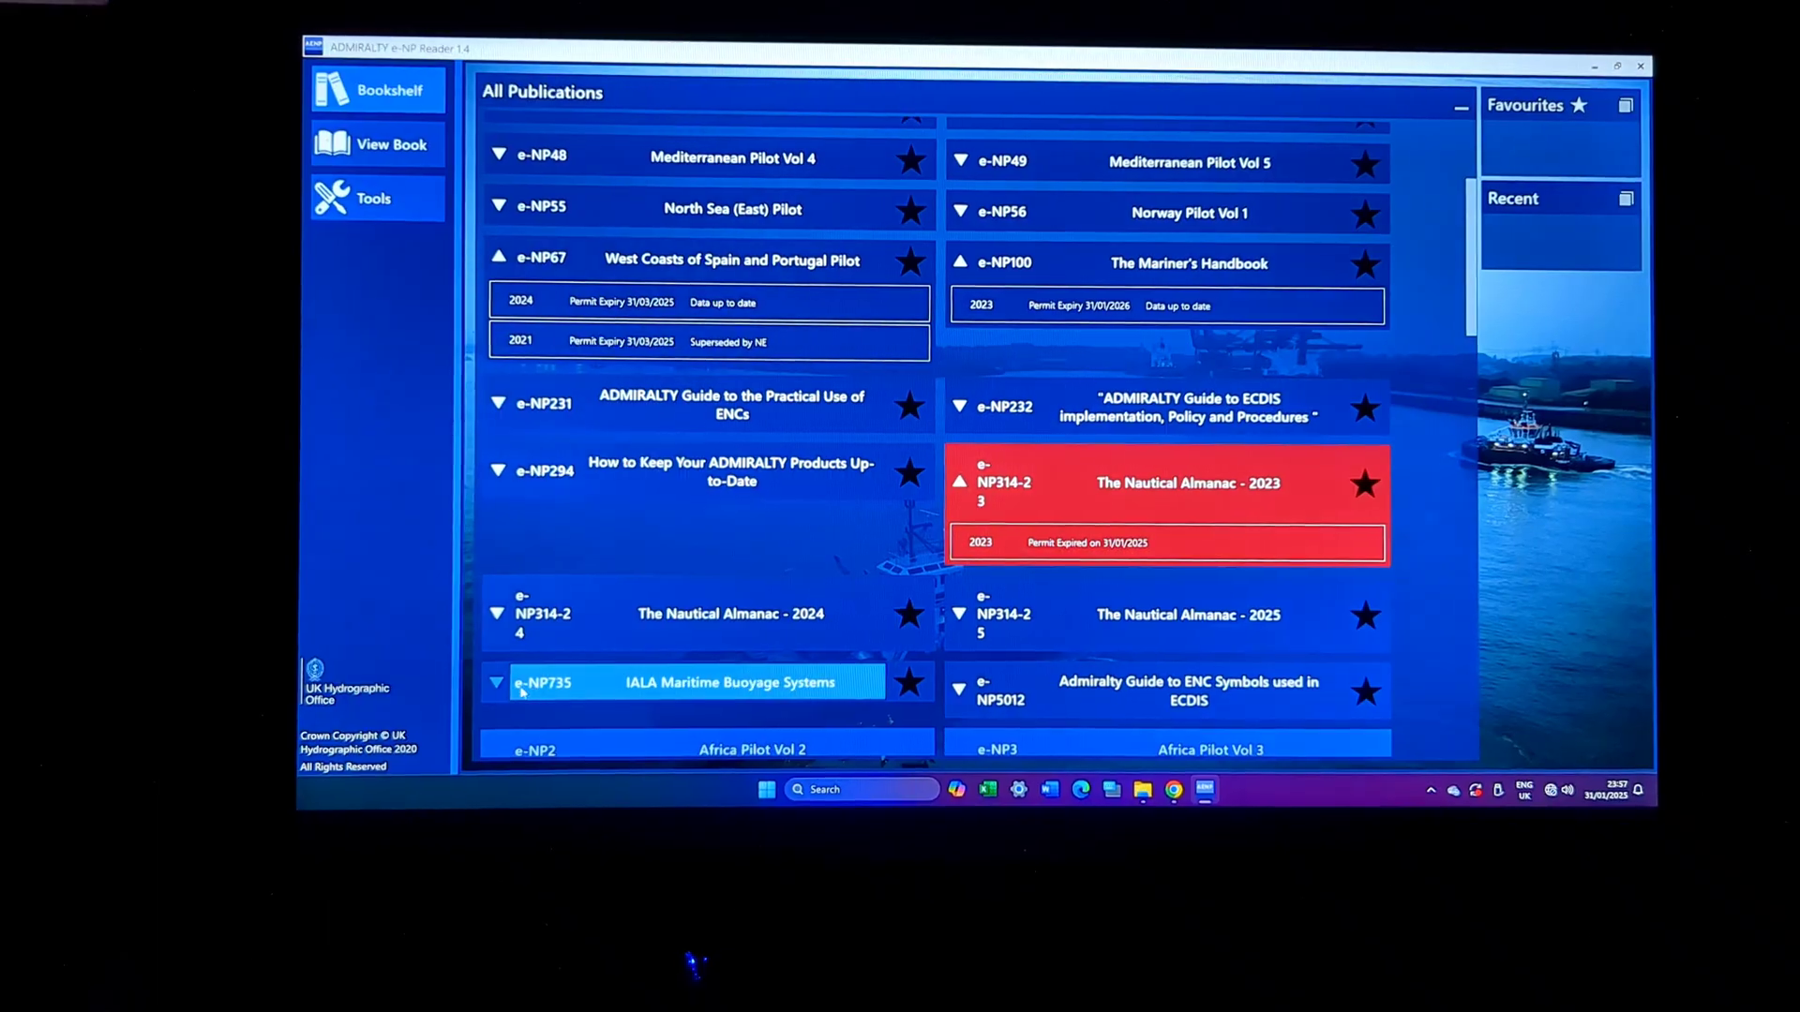
scroll(703, 591, "down", 1)
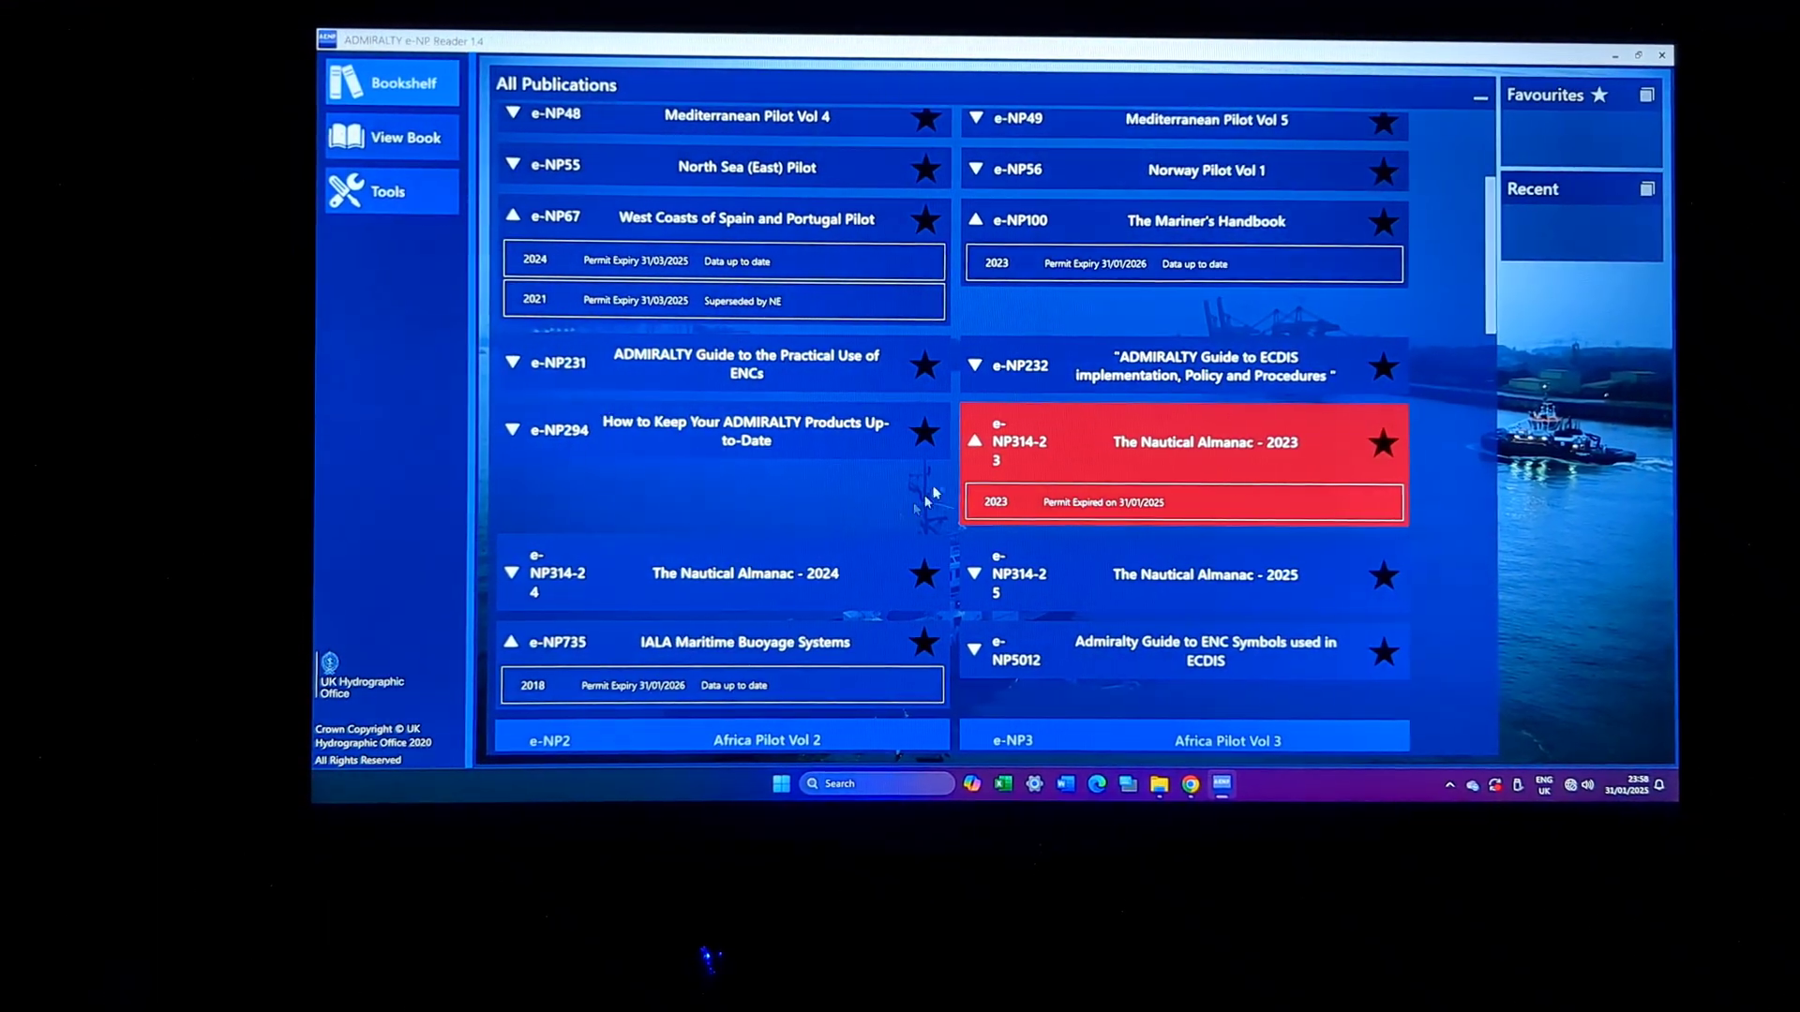
scroll(900, 364, "up", 3)
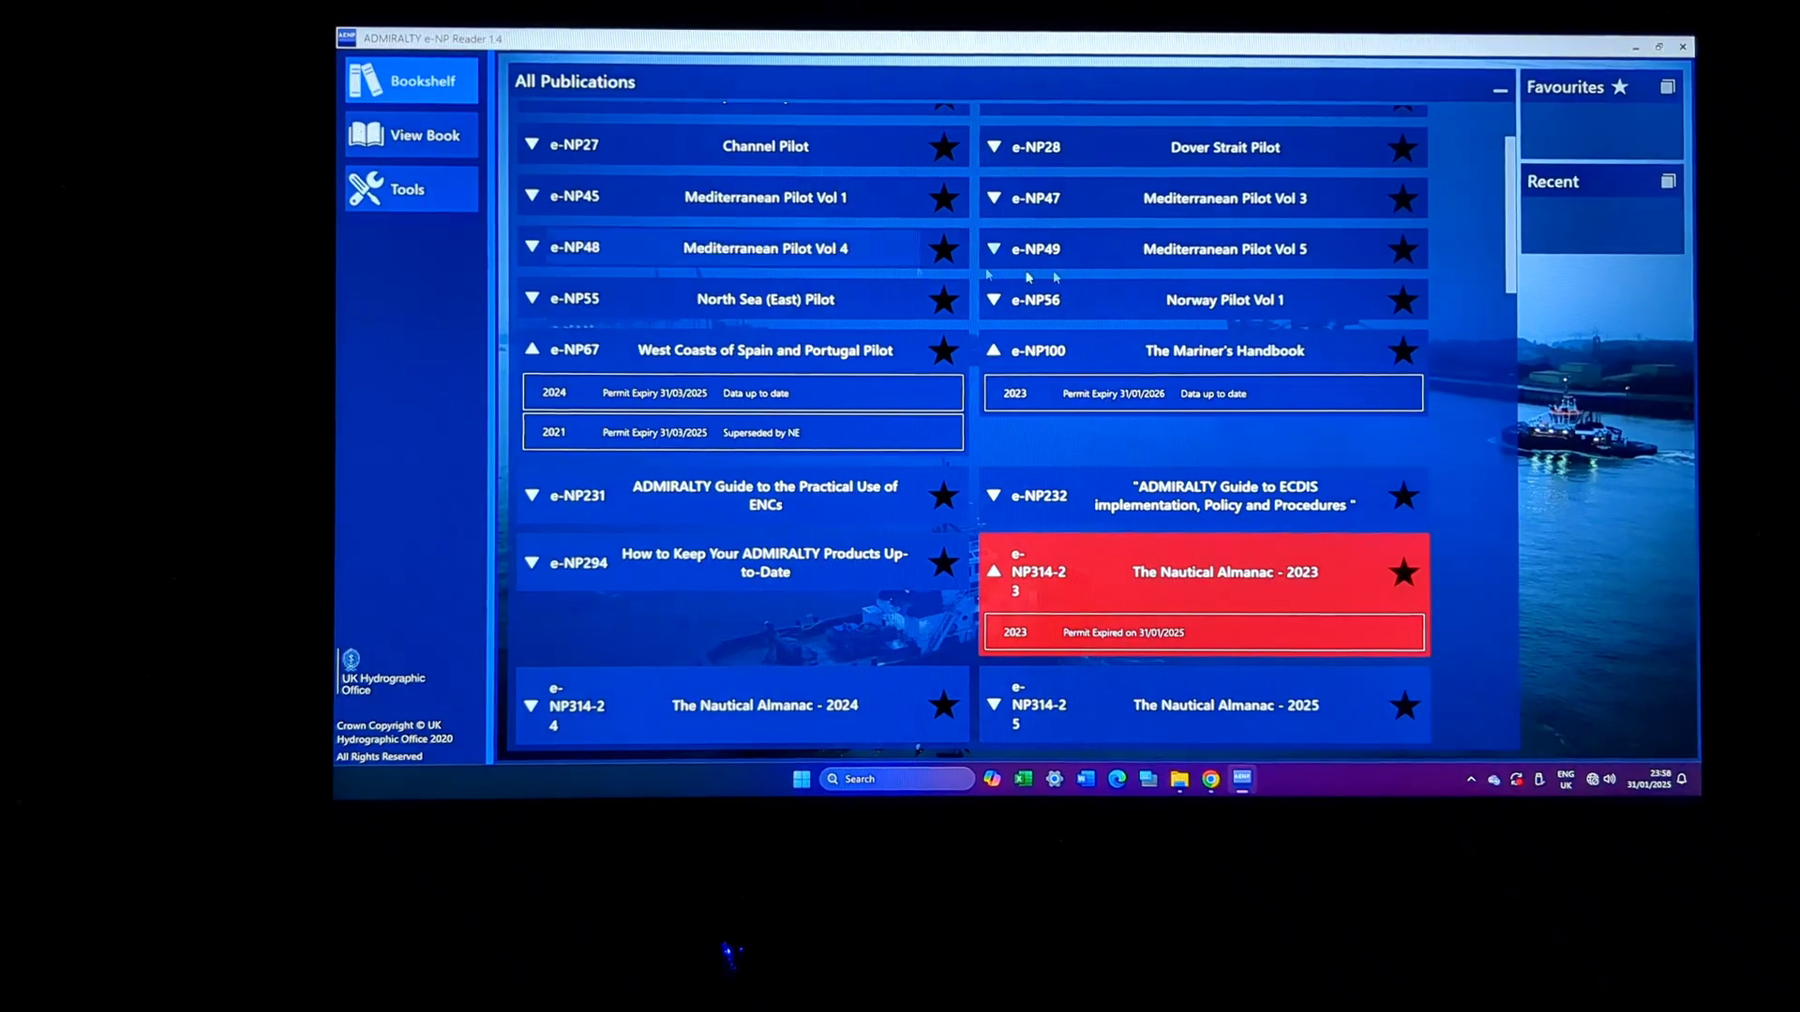
left_click(400, 191)
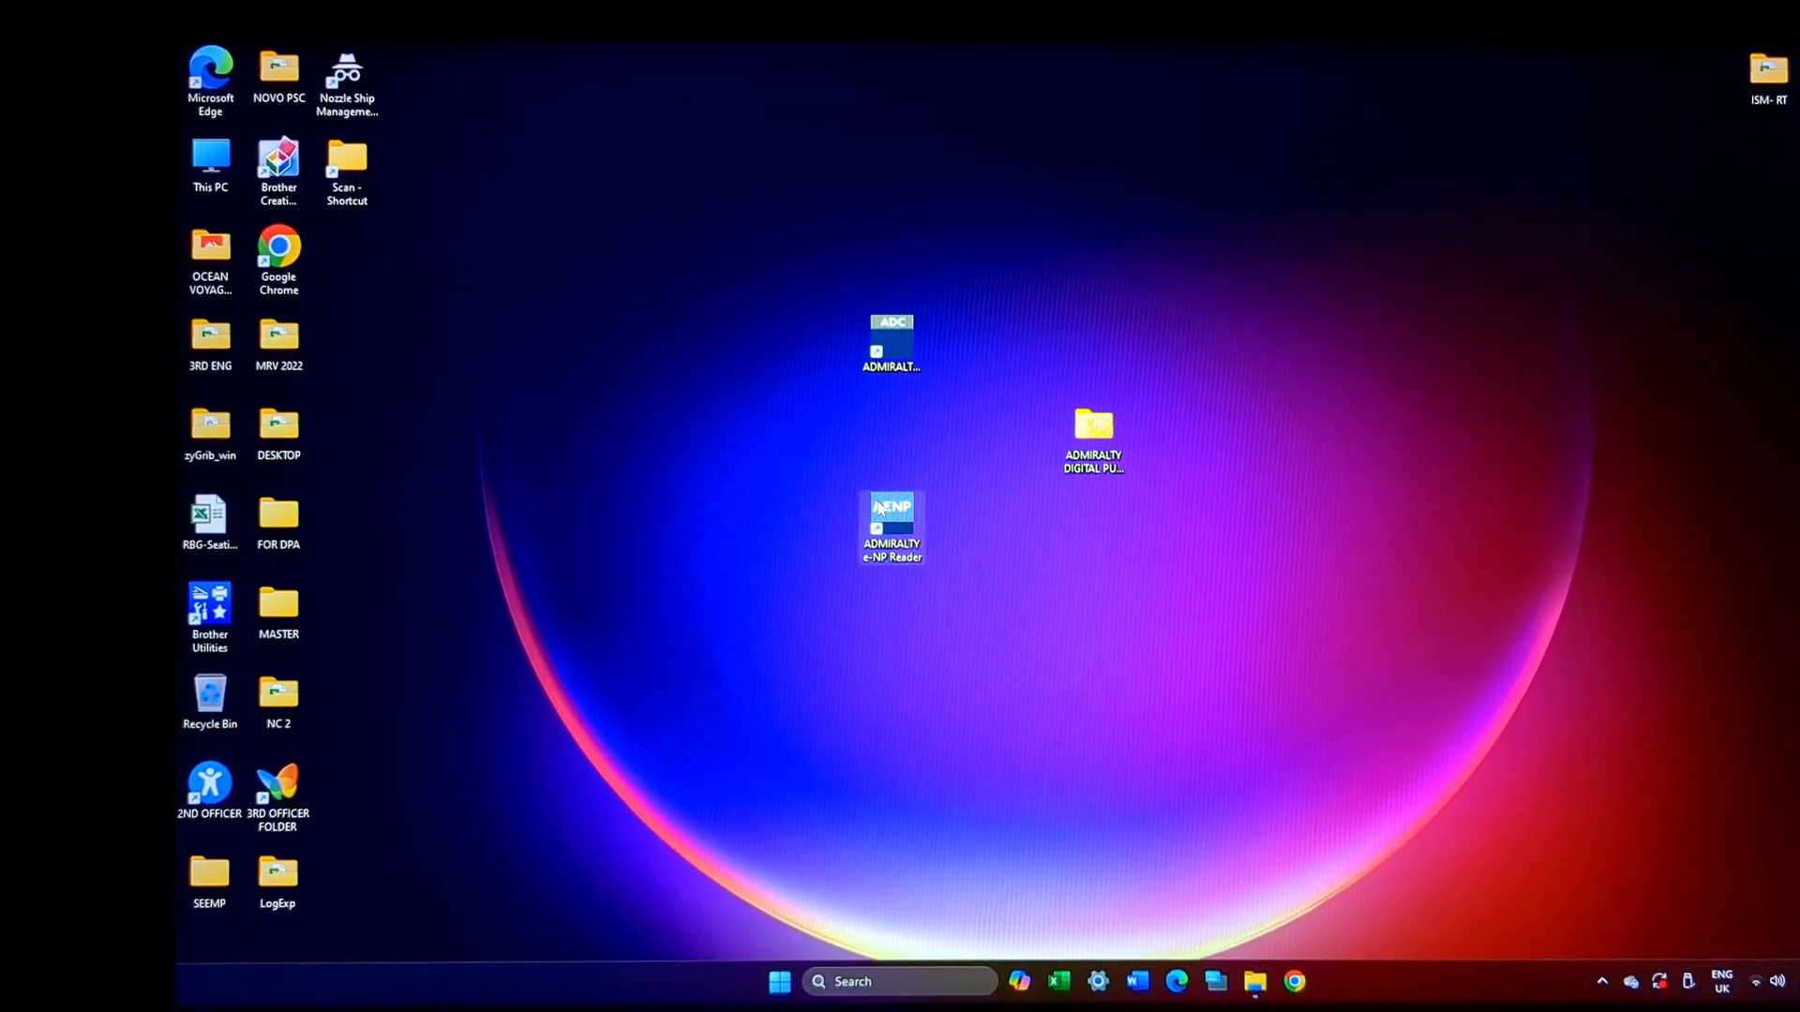
Step: Relaunch ADMIRALTY e-NP Reader from its desktop shortcut
double_click(886, 525)
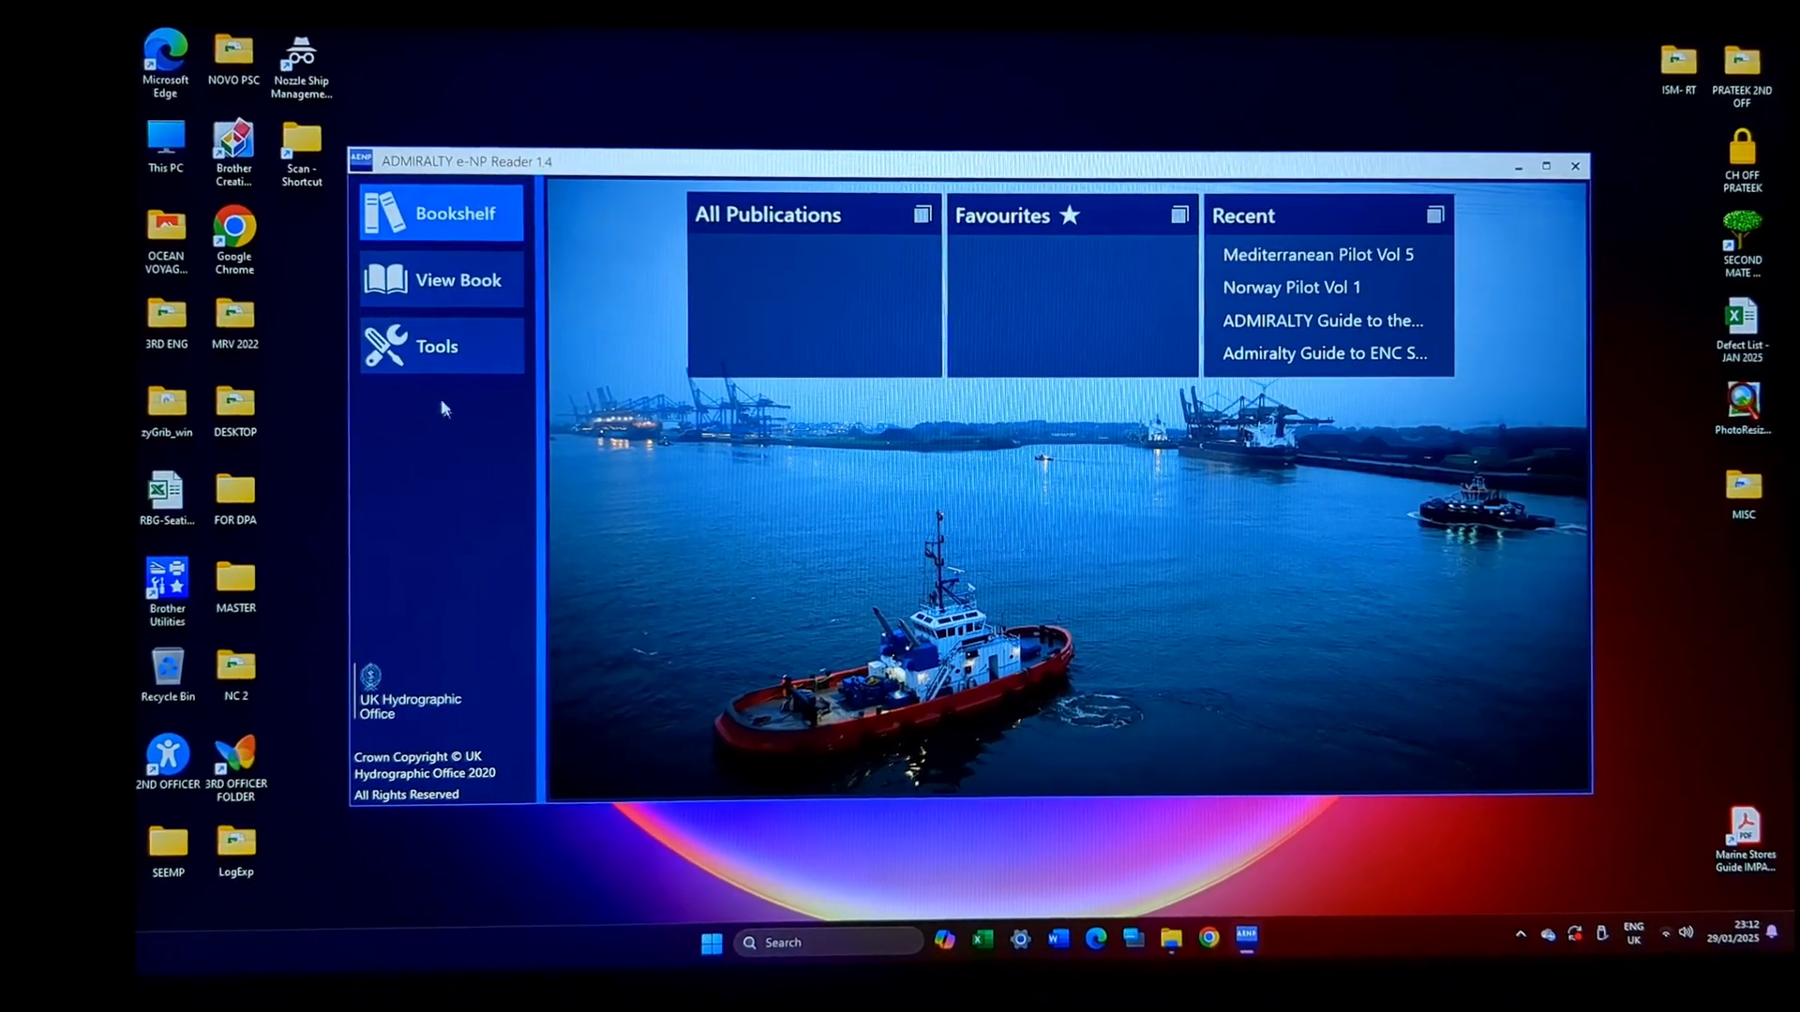
Step: Request NM updates from UKHO over the internet to week 5/2025, finish and close the reader
left_click(437, 347)
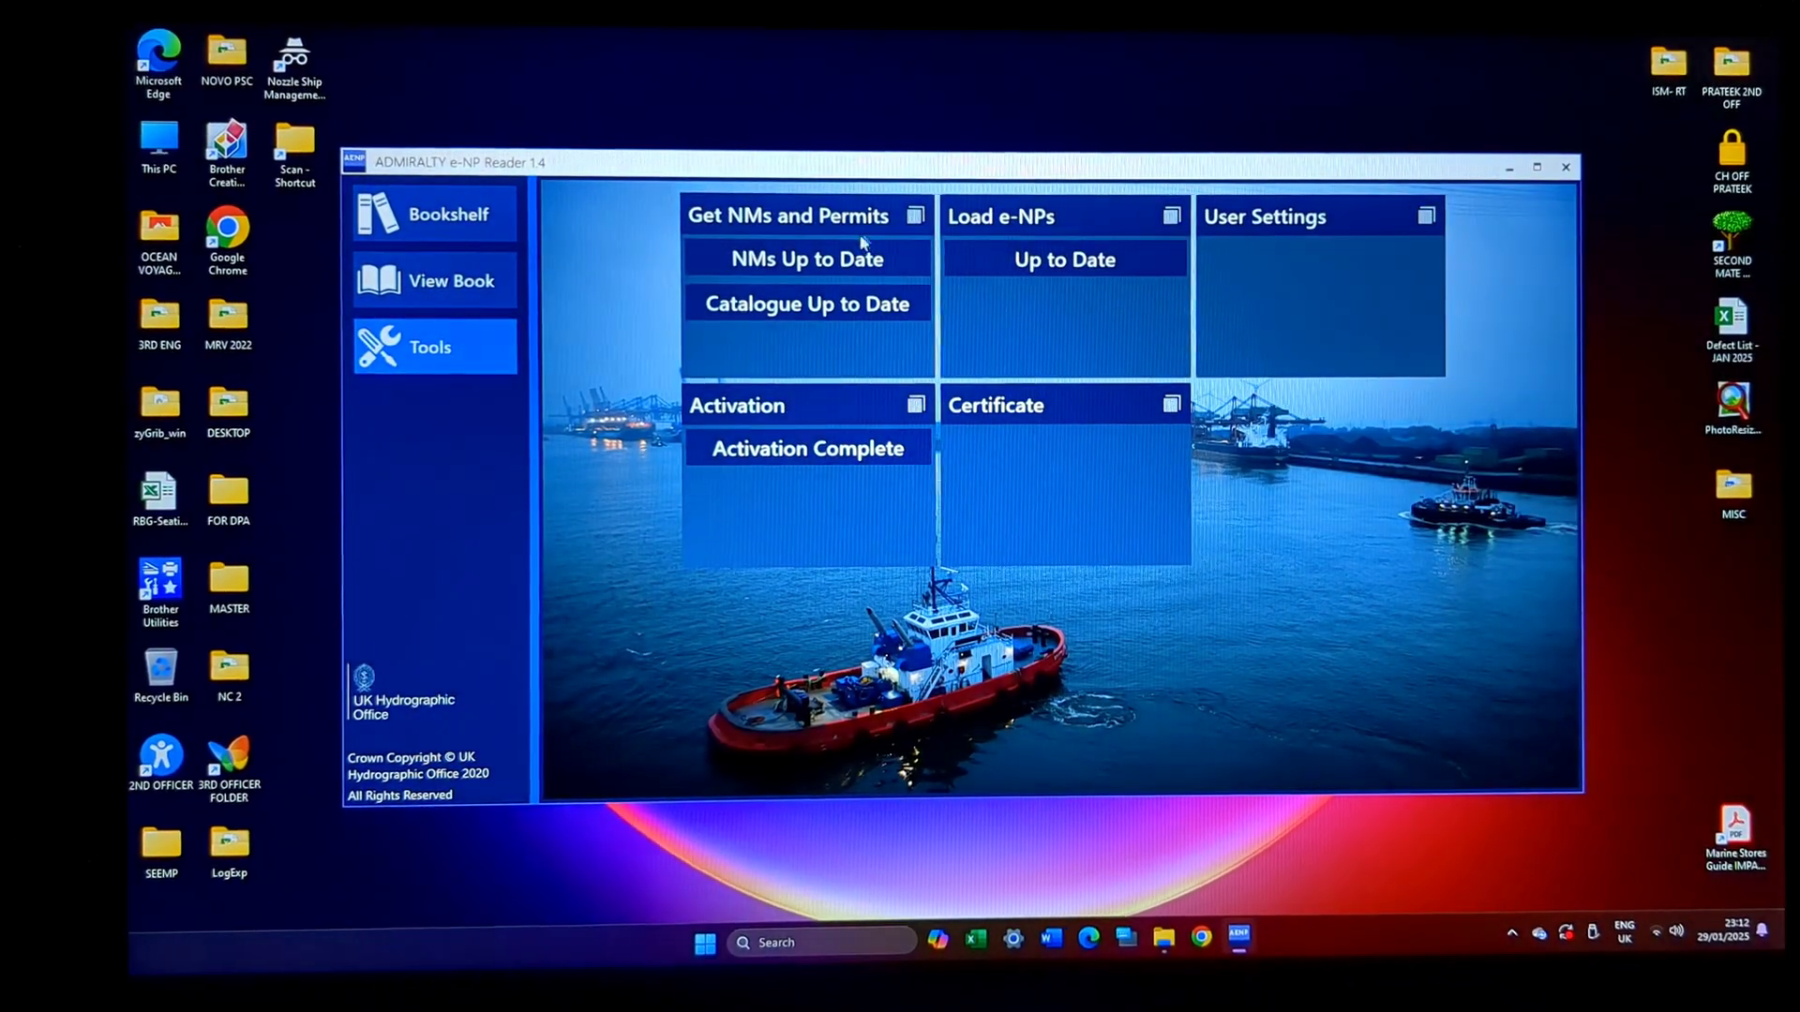
left_click(829, 259)
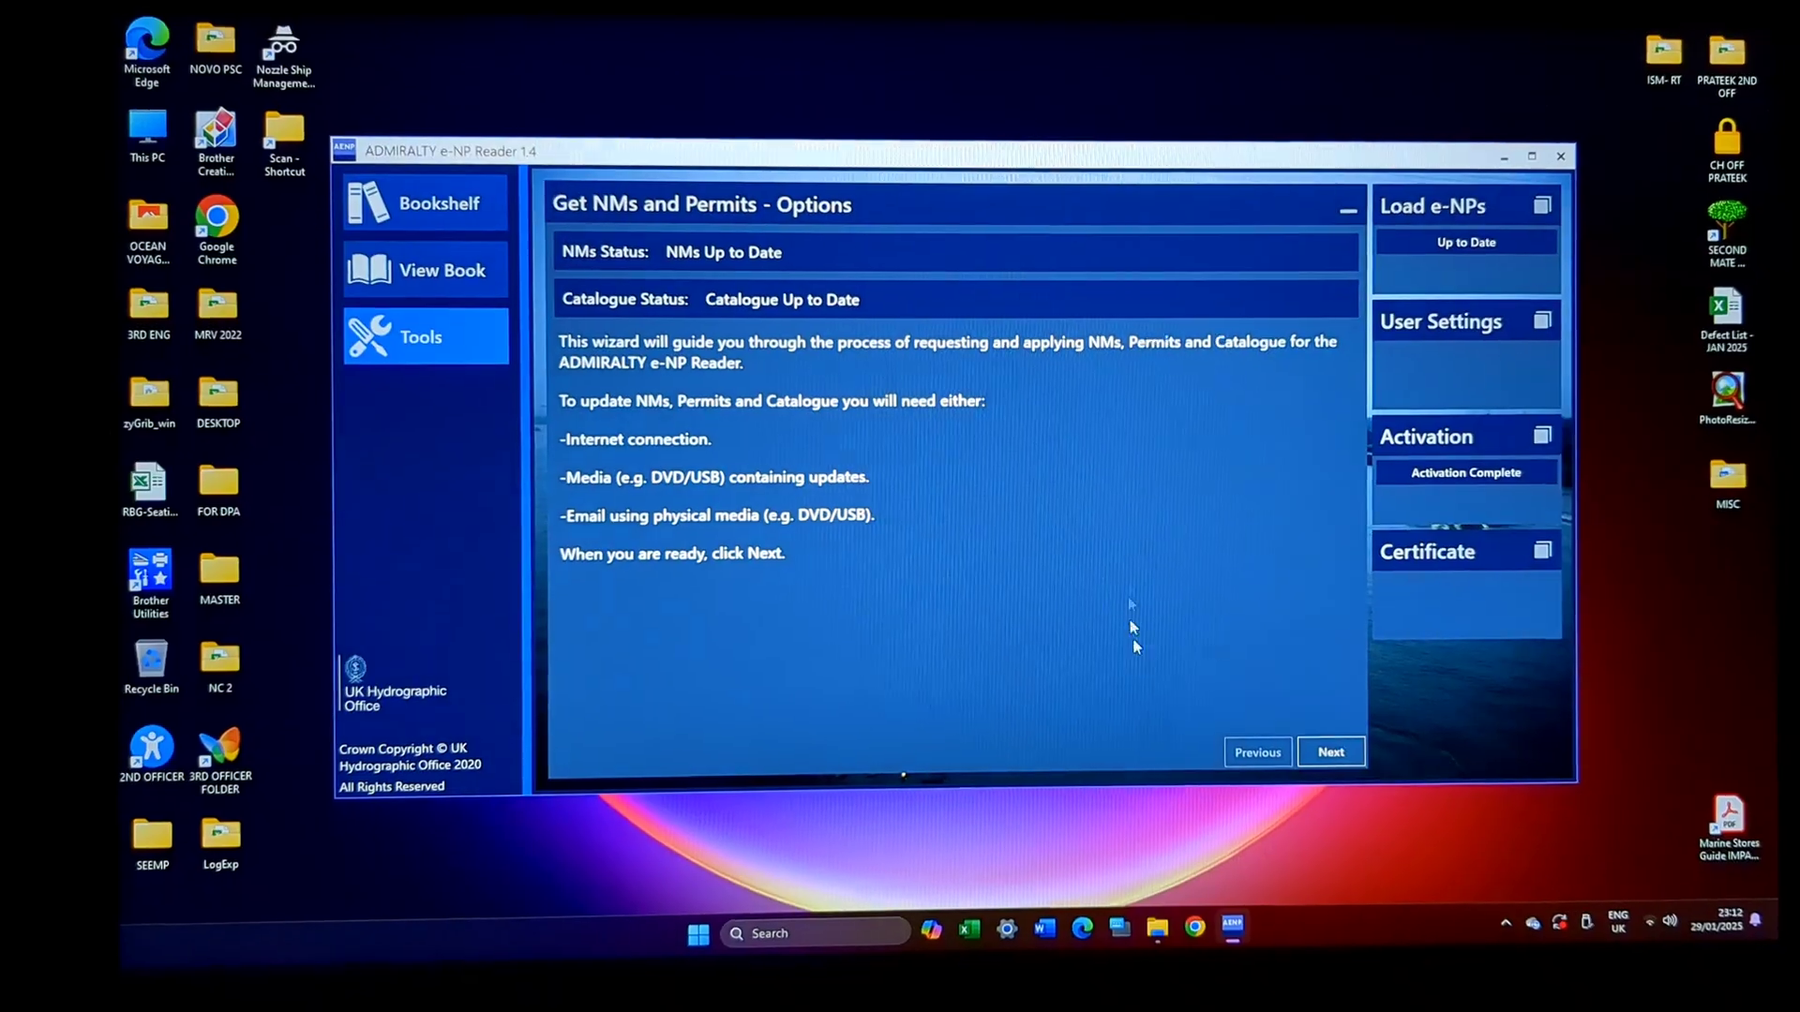
left_click(1315, 753)
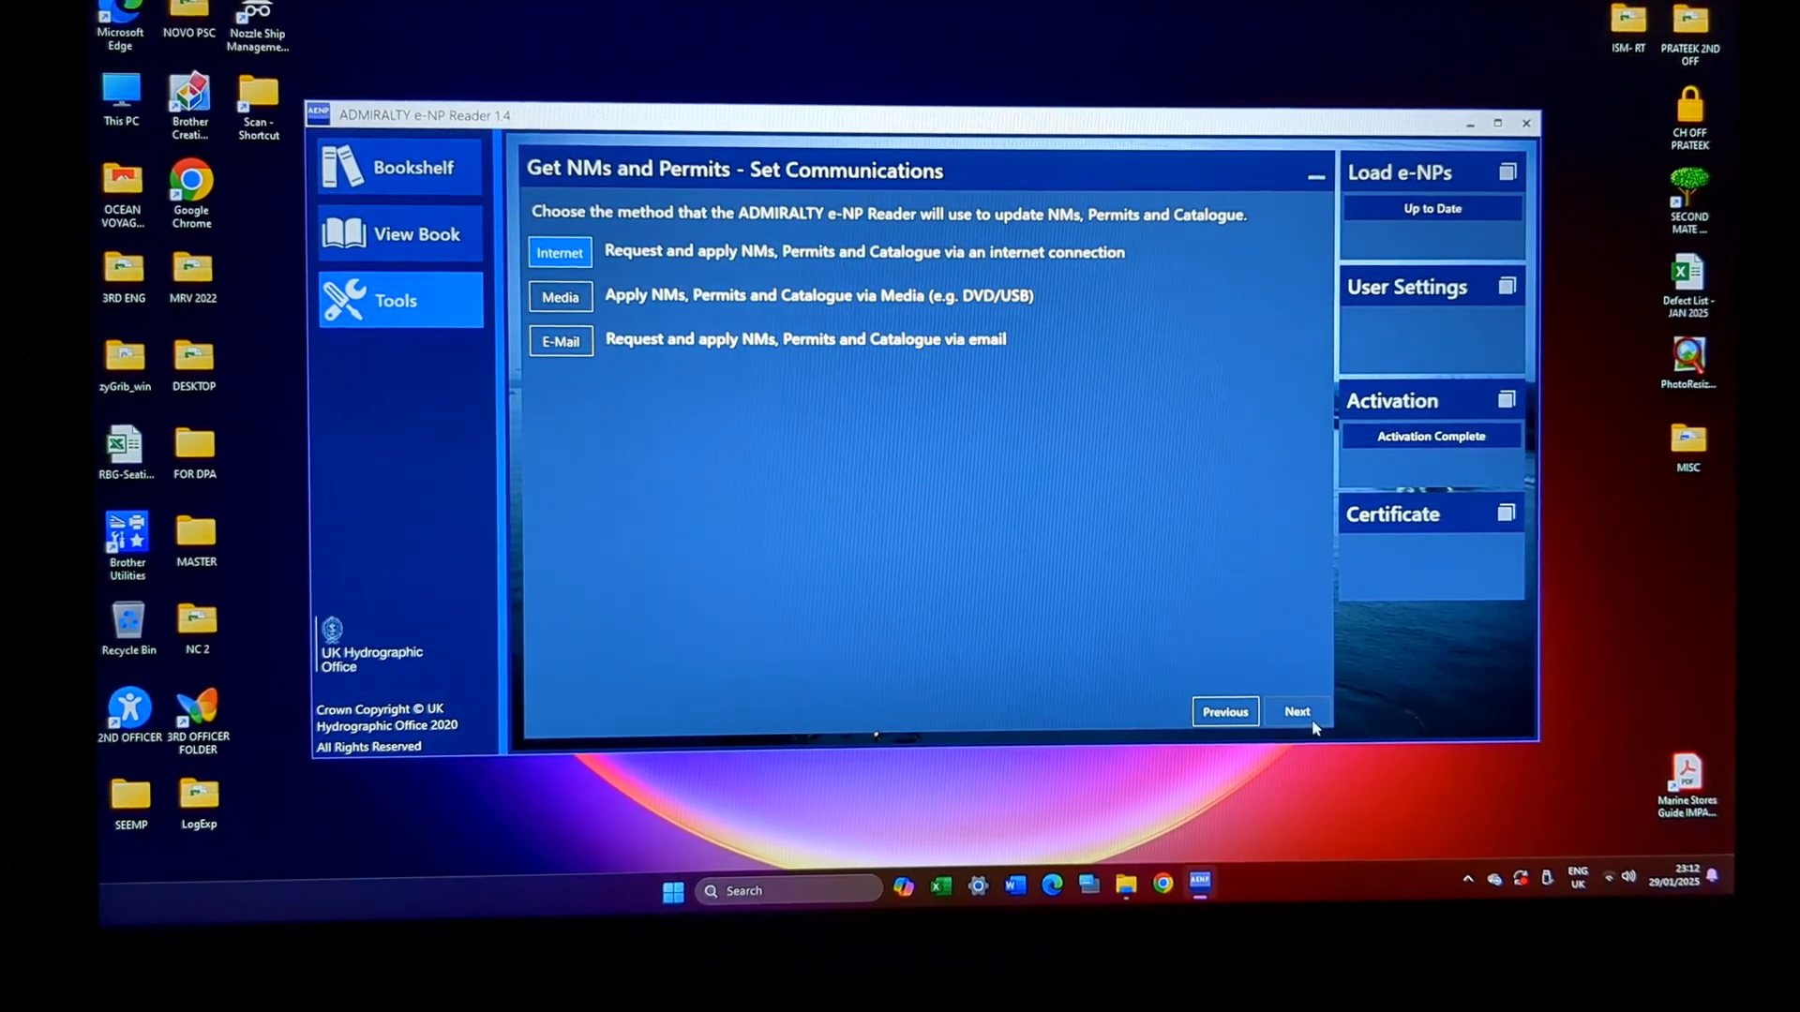
left_click(1308, 708)
left_click(1262, 349)
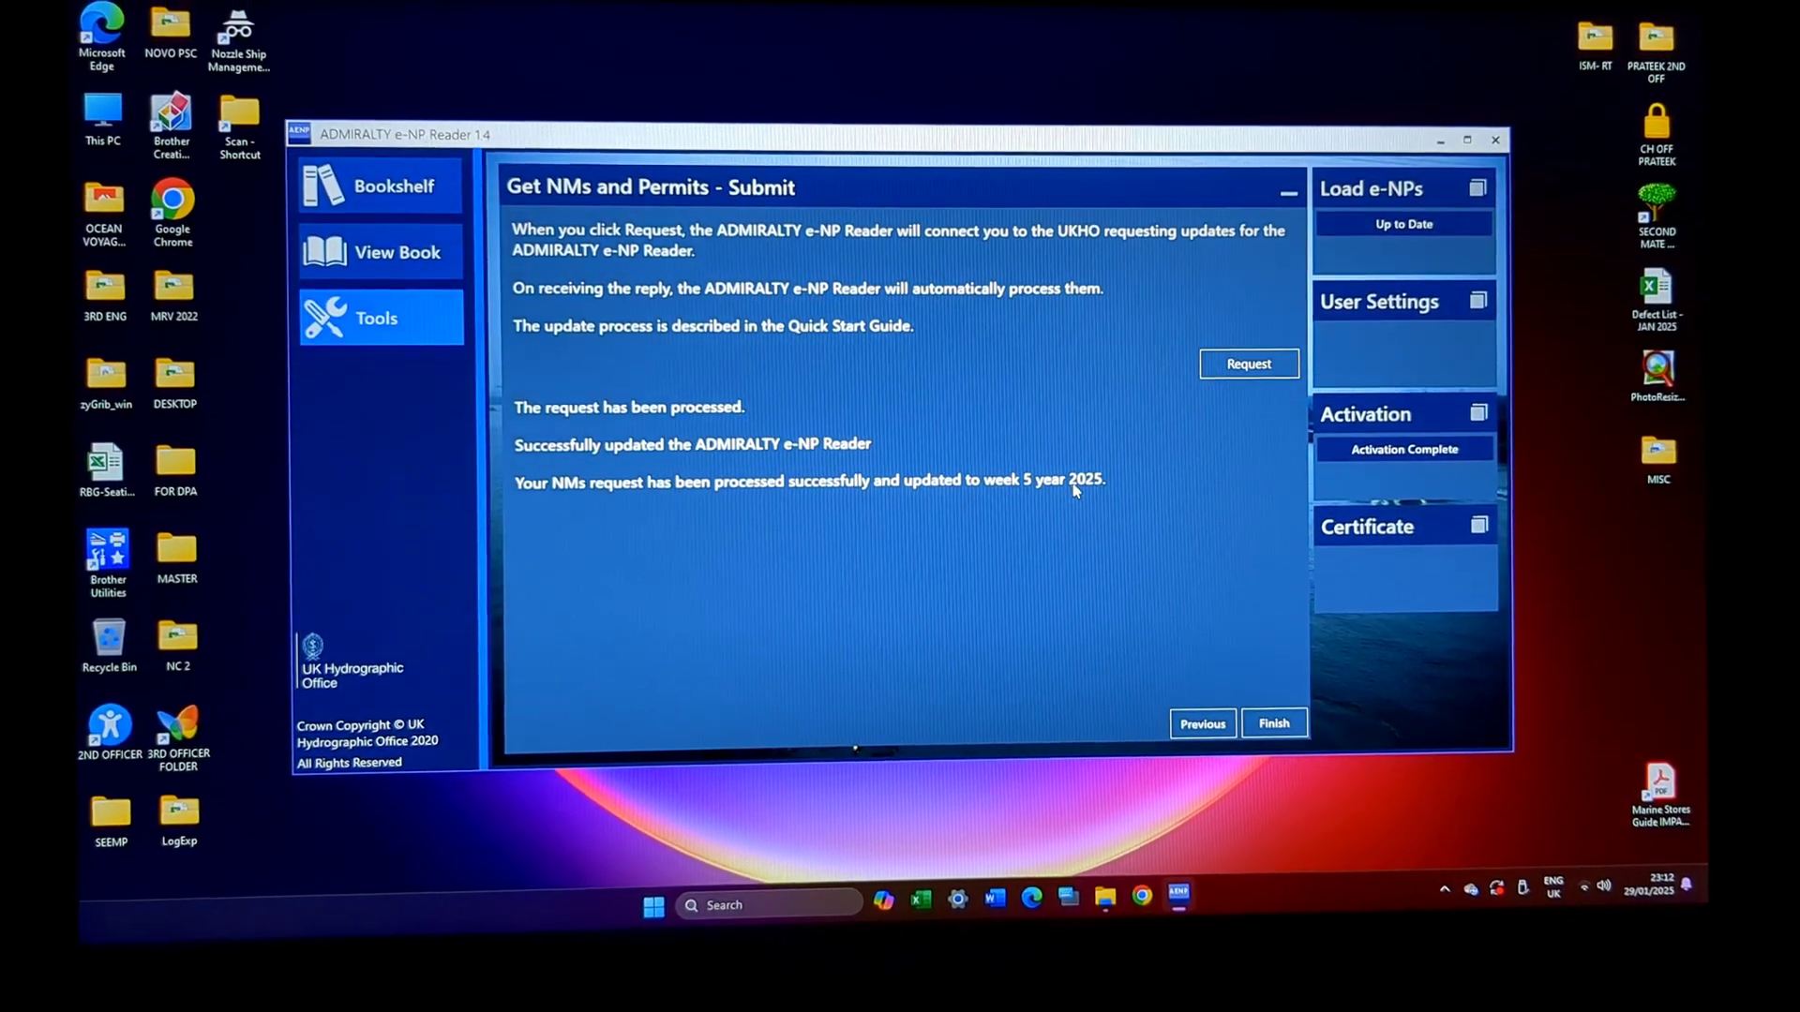
left_click(1272, 723)
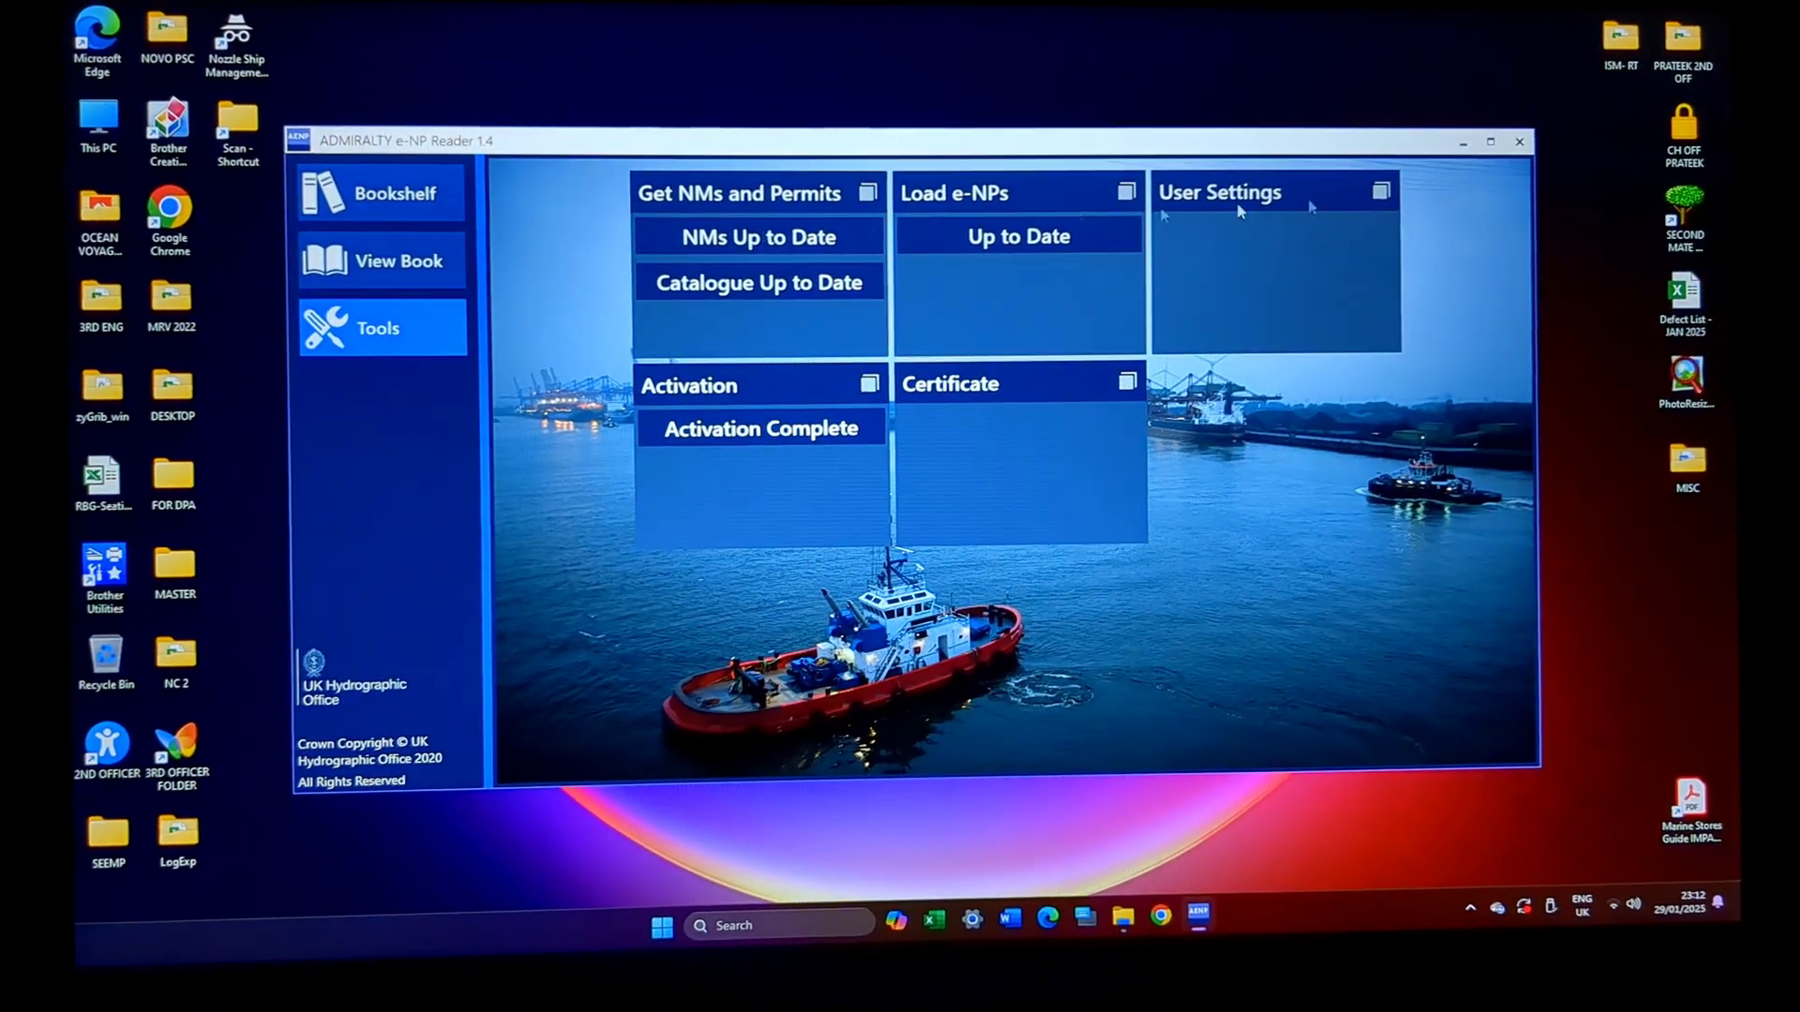
left_click(1519, 140)
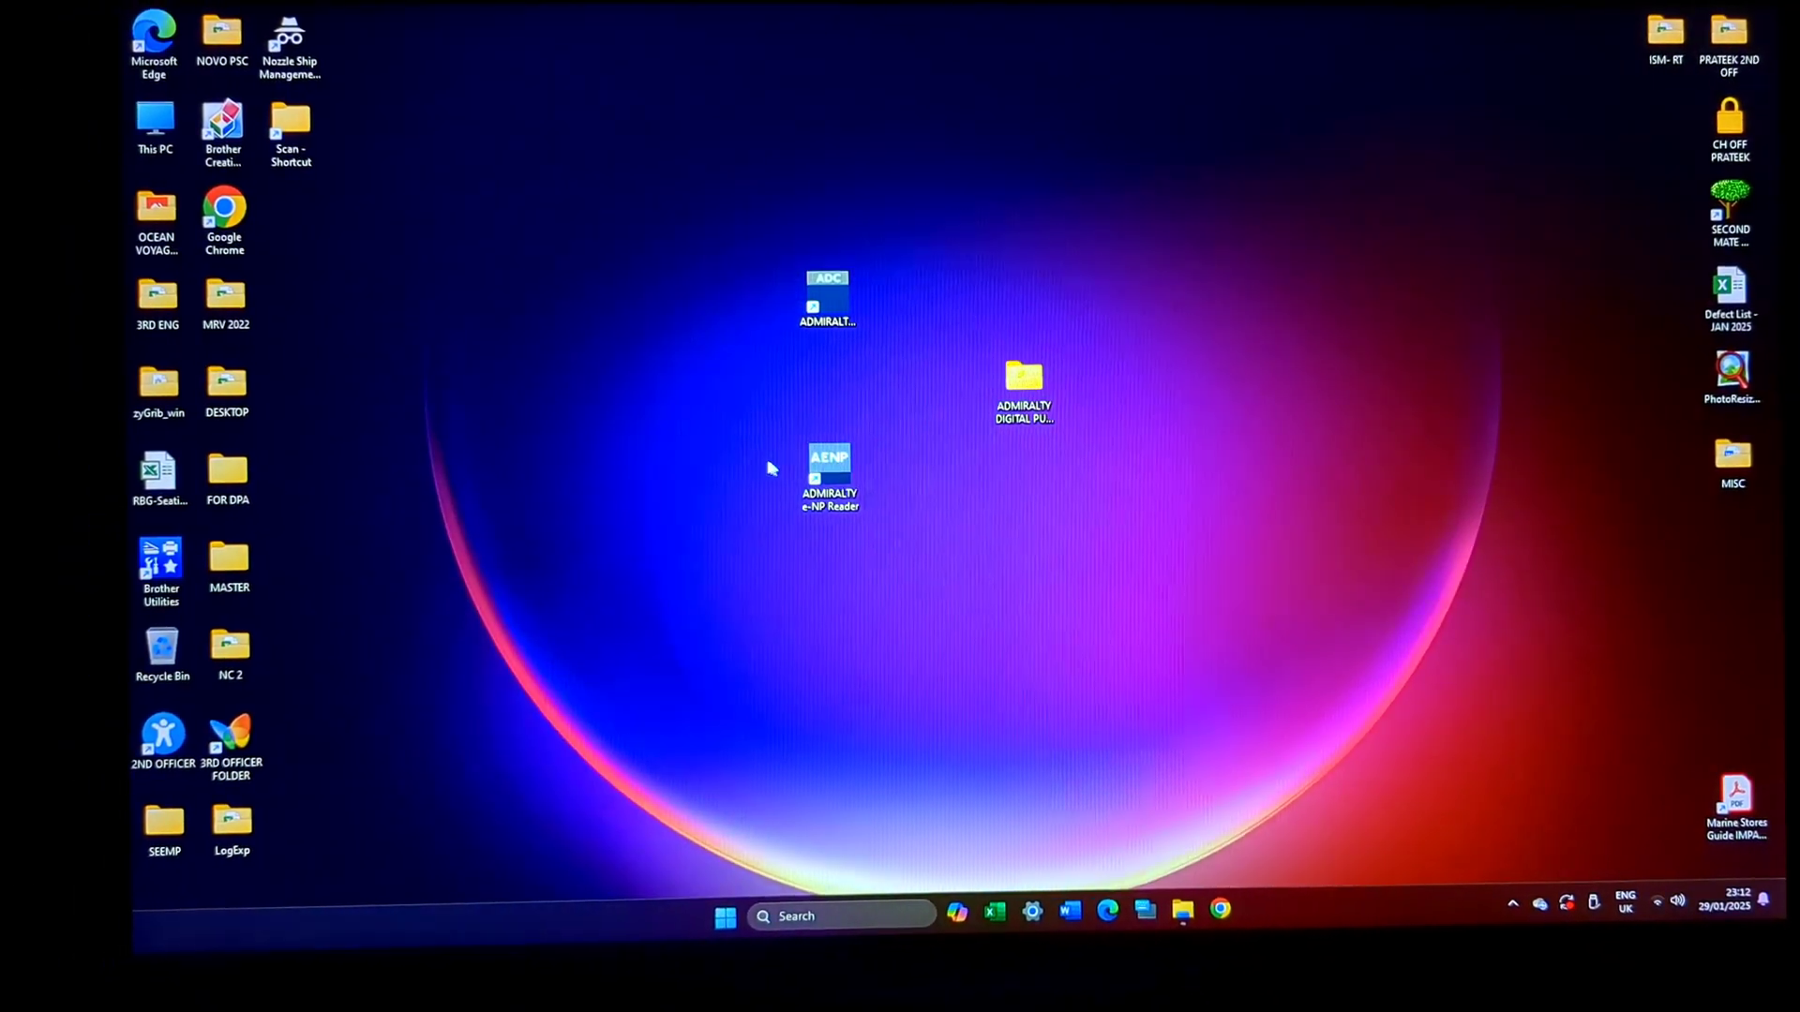